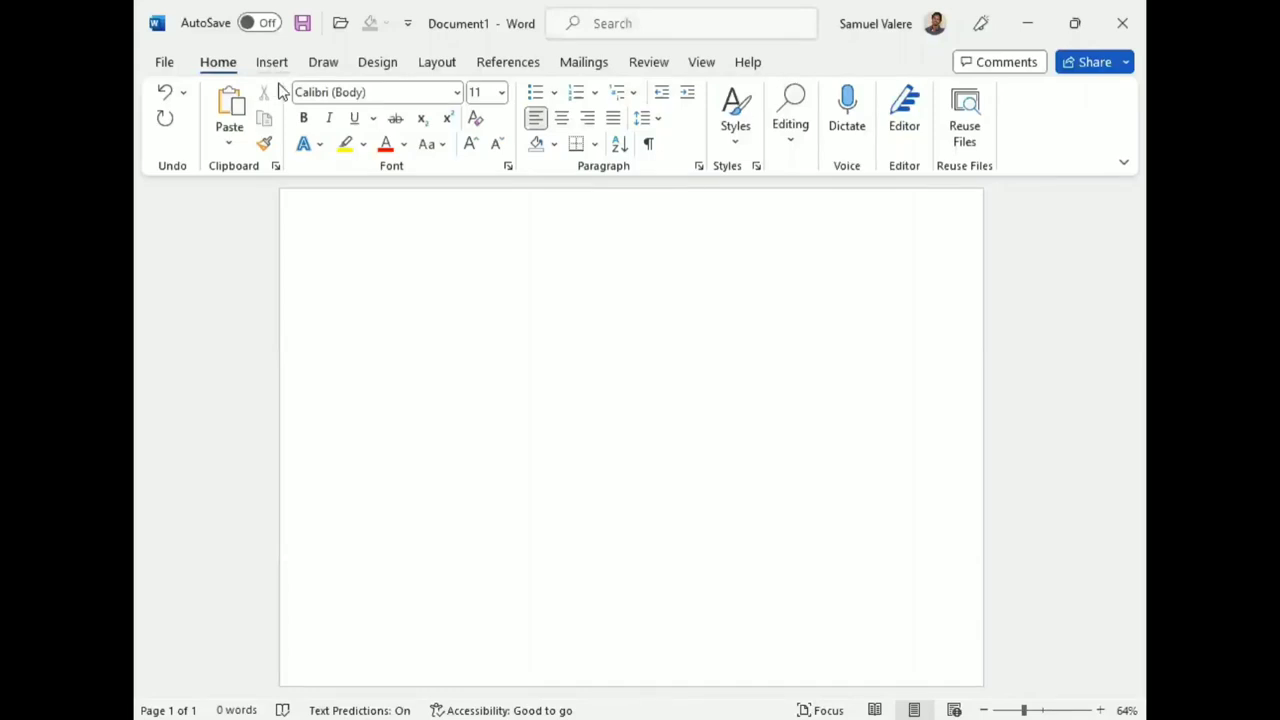
Draw a rectangle on the upper left of the page and nudge it slightly left.
{"action": "left_click", "coordinate": [271, 62]}
{"action": "left_click", "coordinate": [354, 93]}
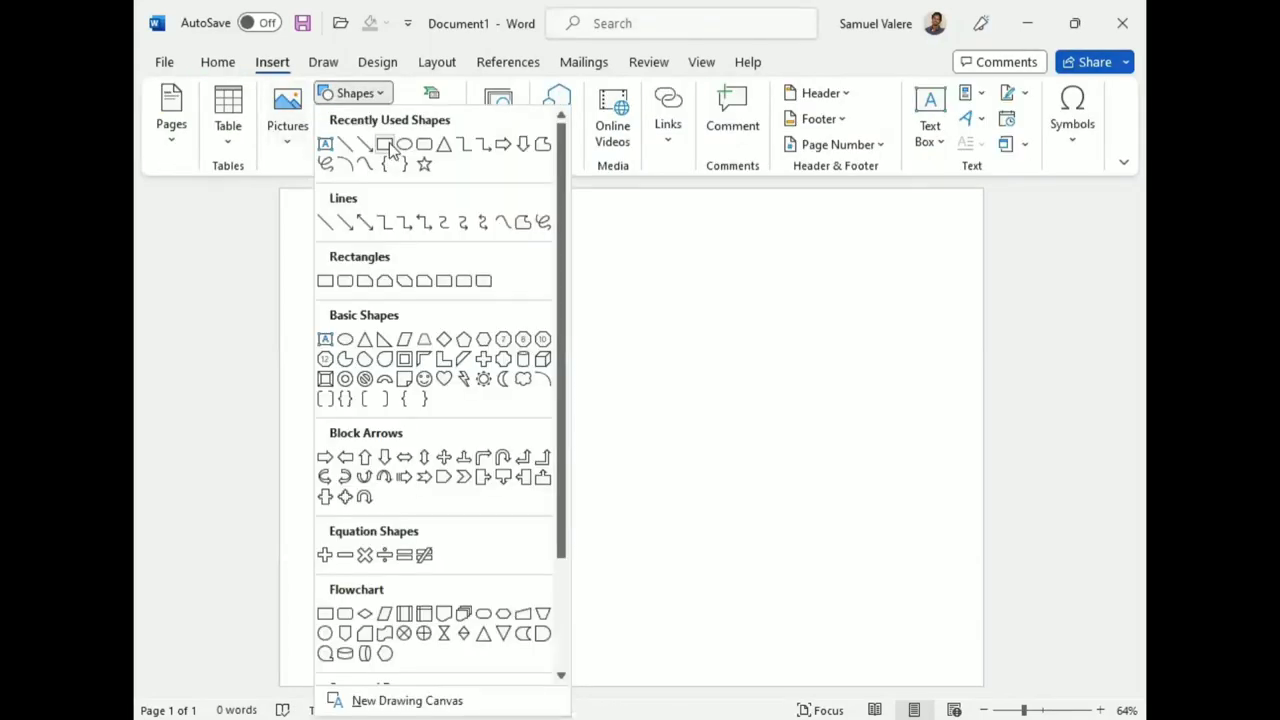
{"action": "left_click", "coordinate": [388, 145]}
{"action": "mouse_move", "coordinate": [343, 303]}
{"action": "left_mouse_down"}
{"action": "mouse_move", "coordinate": [527, 487]}
{"action": "mouse_move", "coordinate": [610, 489]}
{"action": "left_mouse_up"}
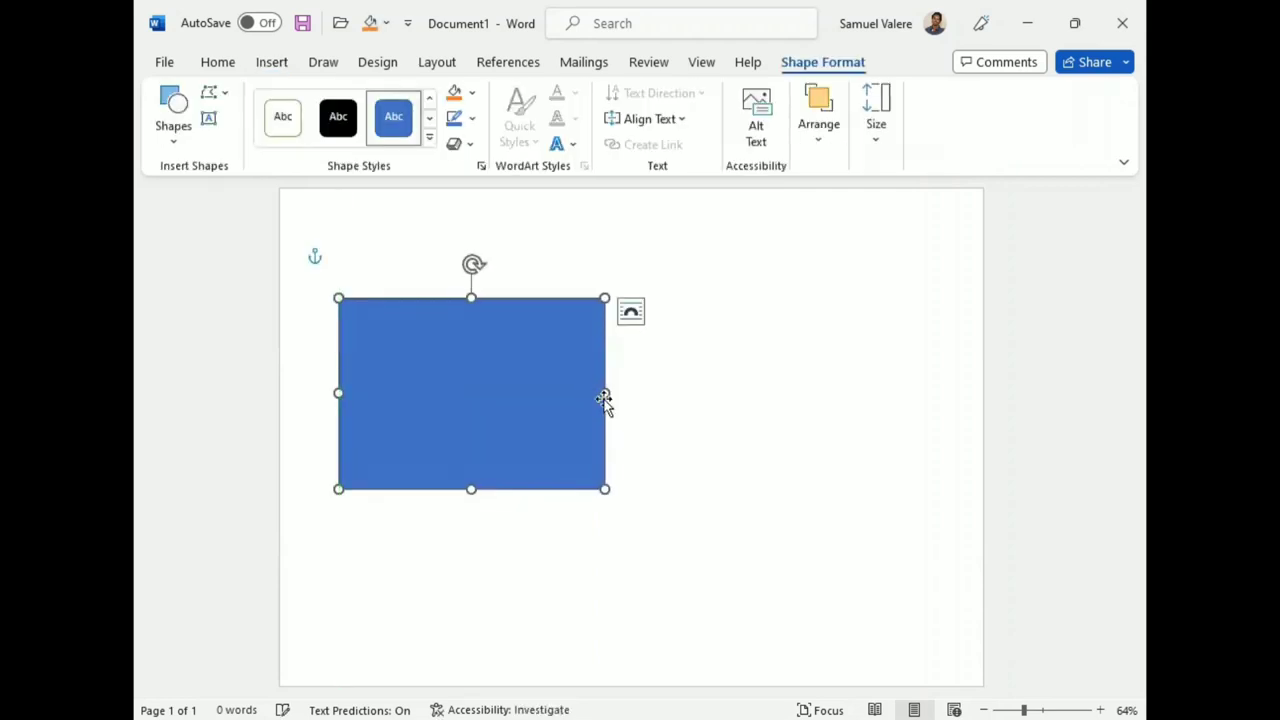
{"action": "key", "text": "Left"}
{"action": "key", "text": "Left"}
{"action": "key", "text": "Left"}
{"action": "key", "text": "Left"}
{"action": "key", "text": "Left"}
{"action": "key", "text": "Left"}
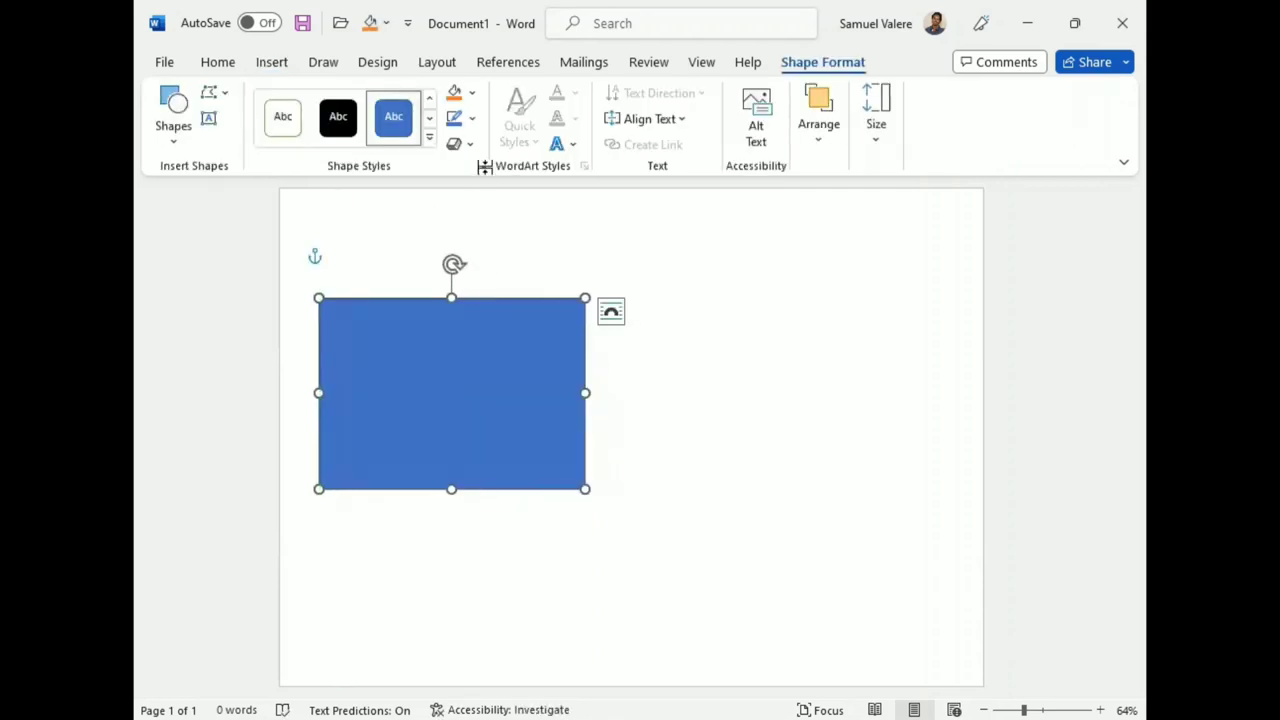
Remove the rectangle's outline and bring up the fill colour choices.
{"action": "left_click", "coordinate": [472, 119]}
{"action": "left_click", "coordinate": [468, 342]}
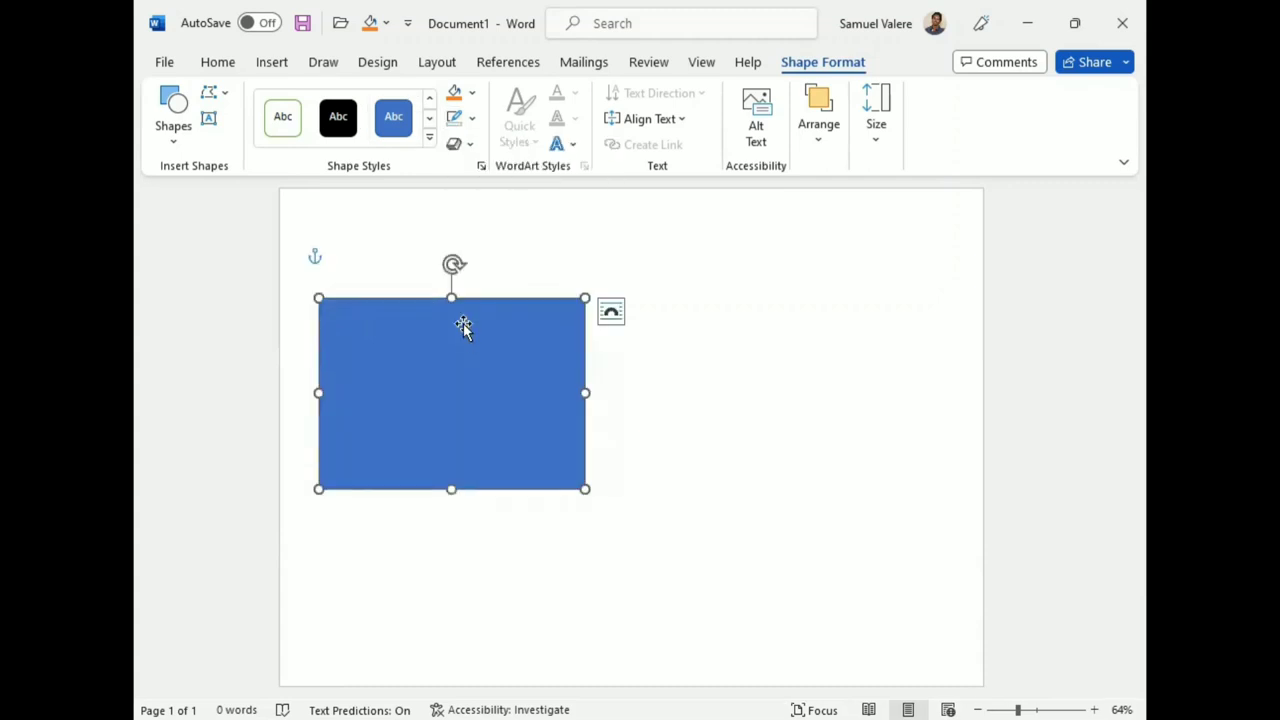
{"action": "left_click", "coordinate": [471, 92]}
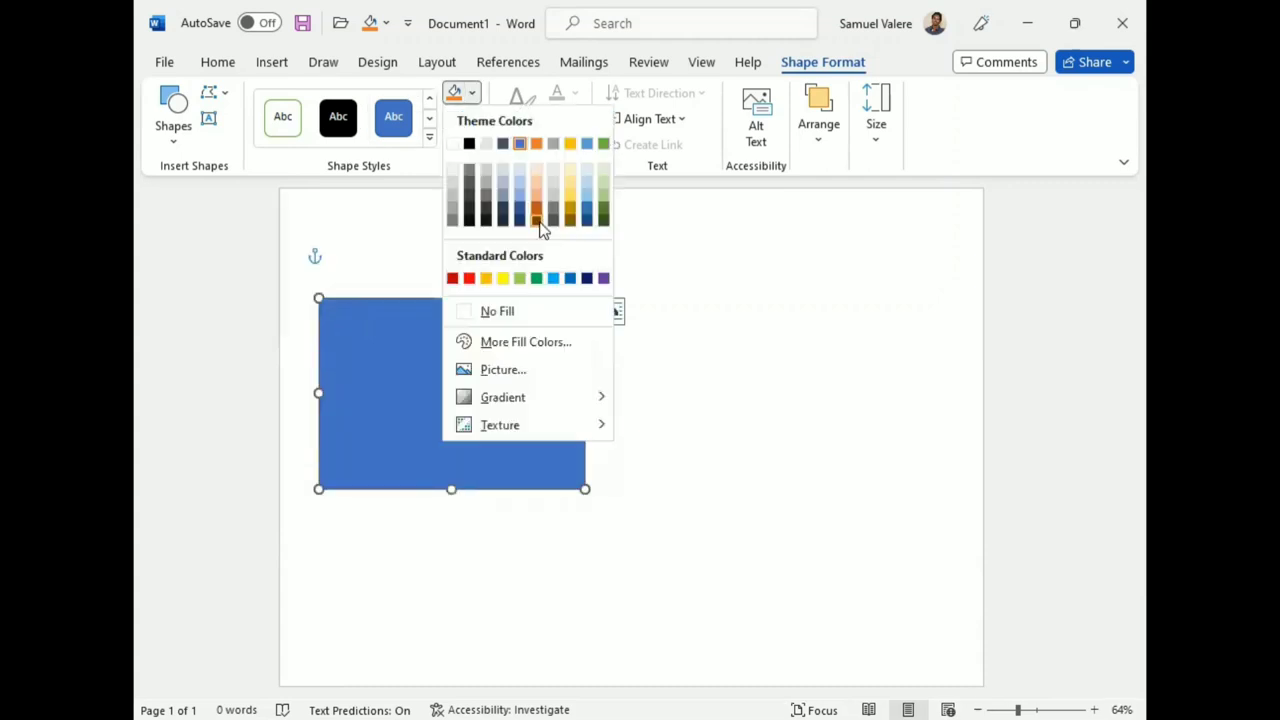
Fill the rectangle with purple, then darken it to the custom colour #321547.
{"action": "left_click", "coordinate": [602, 280]}
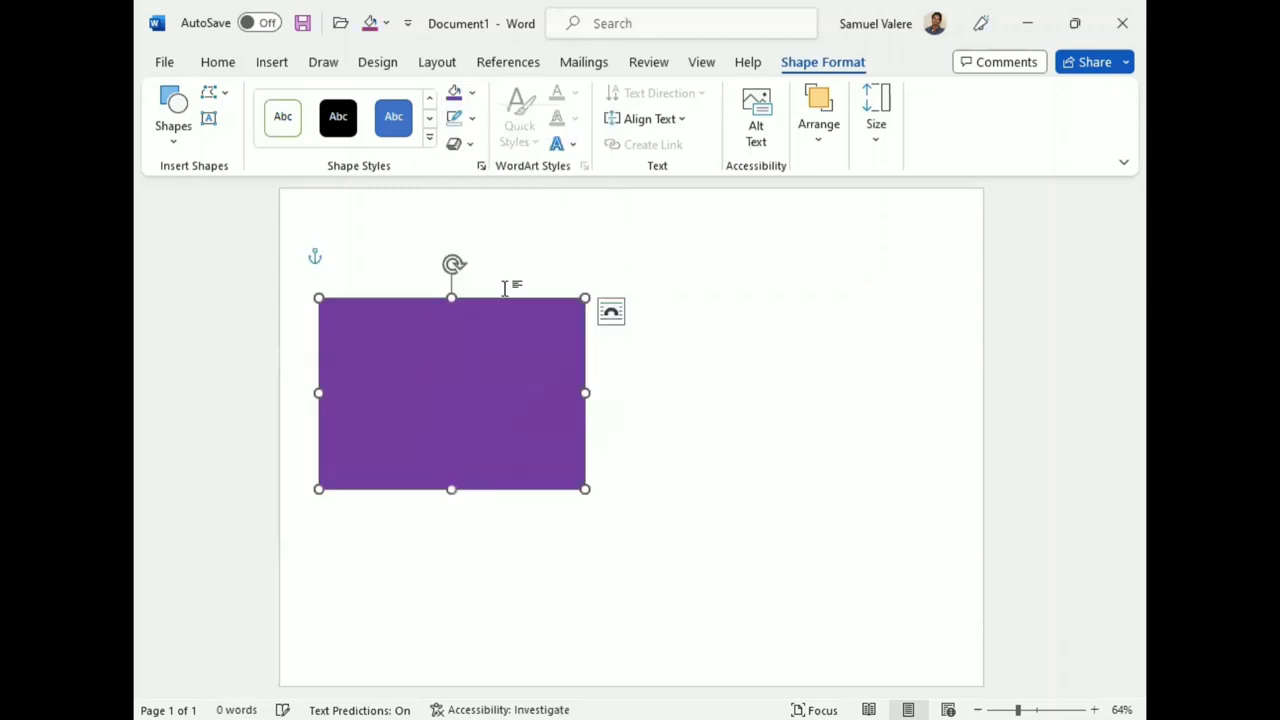
{"action": "left_click", "coordinate": [472, 95]}
{"action": "left_click", "coordinate": [514, 338]}
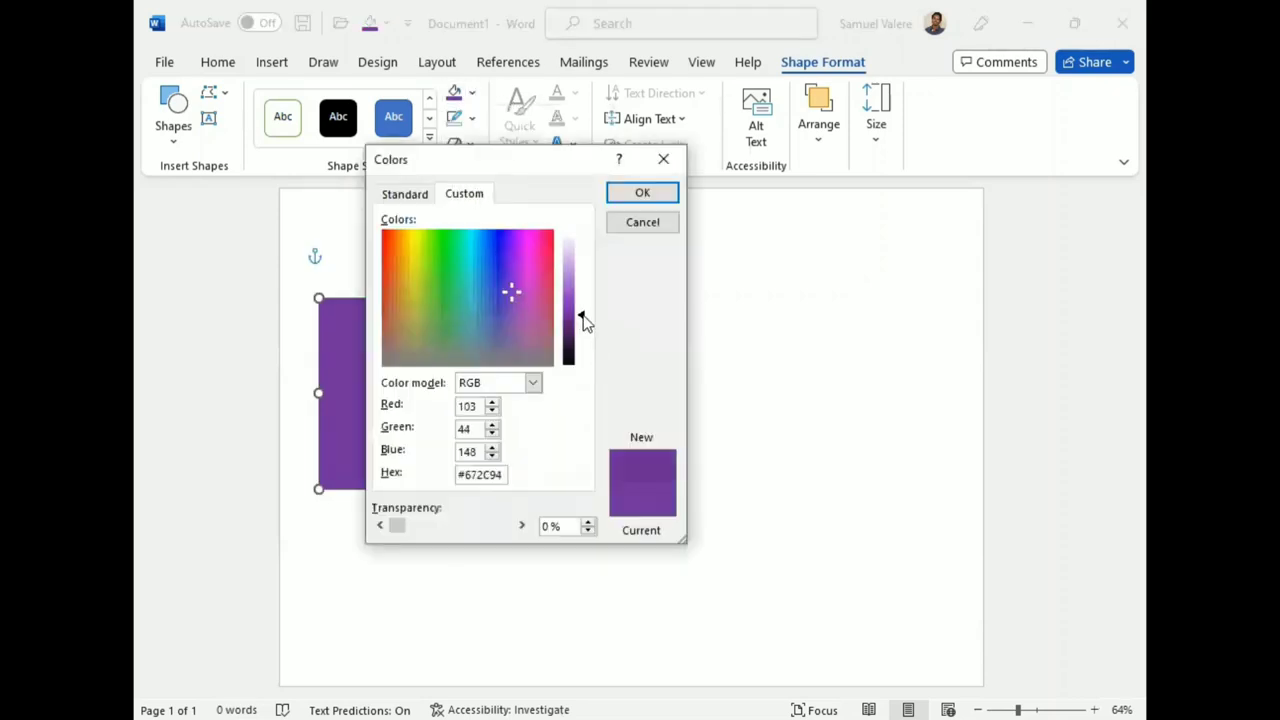
{"action": "left_click_drag", "start_coordinate": [583, 318], "coordinate": [583, 341]}
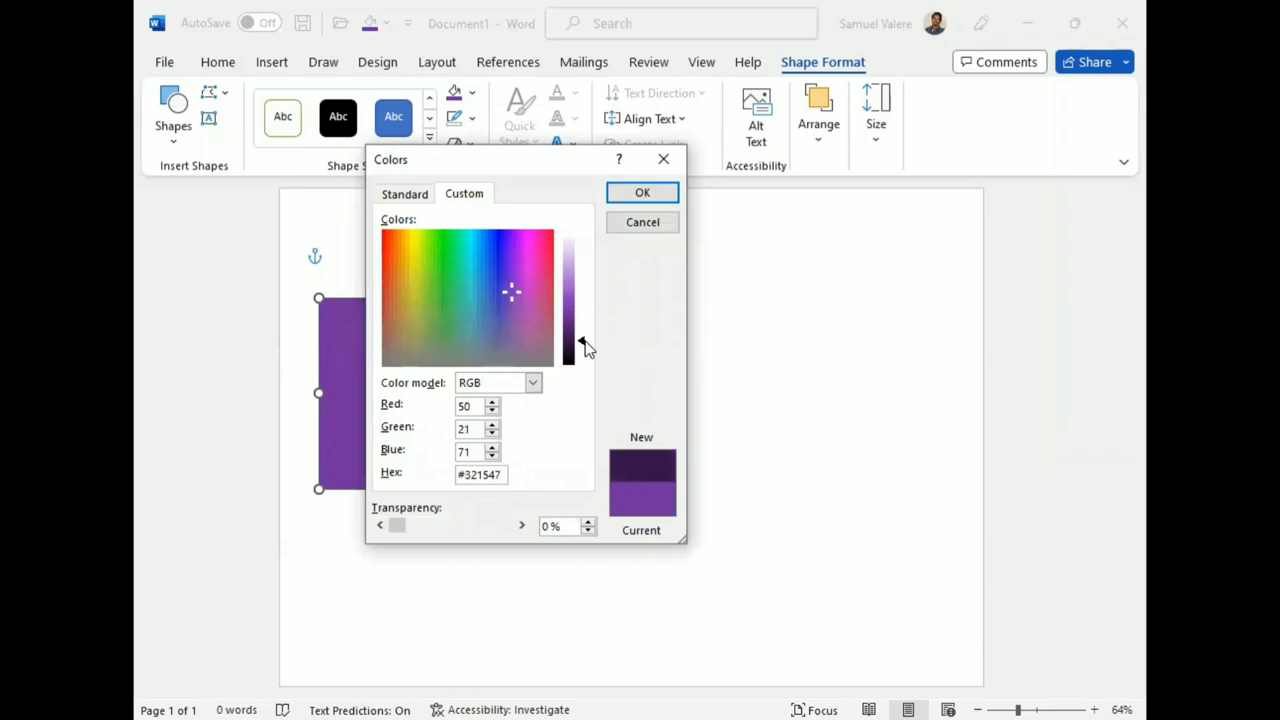
{"action": "left_click", "coordinate": [643, 194]}
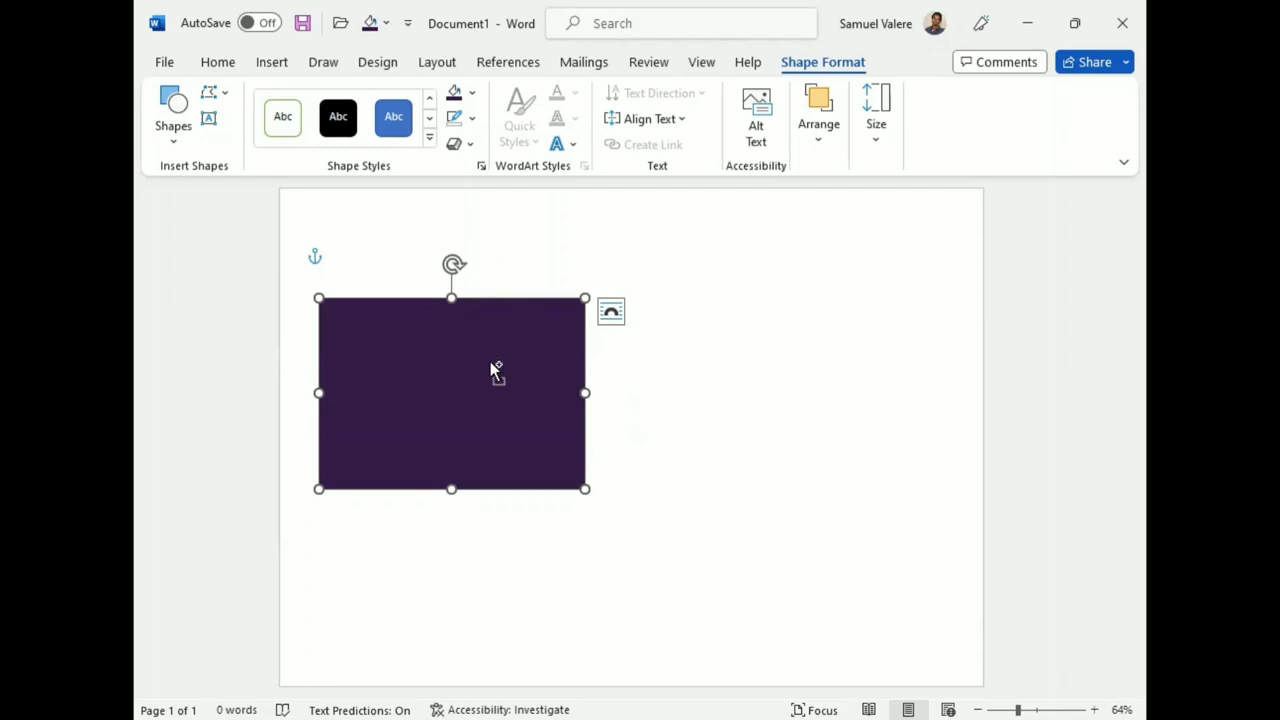
Duplicate the rectangle to the right, narrow it, and curve its right edge into a wave.
{"action": "left_click_drag", "start_coordinate": [490, 370], "coordinate": [804, 374], "text": "ctrl"}
{"action": "left_click_drag", "start_coordinate": [897, 397], "coordinate": [850, 397]}
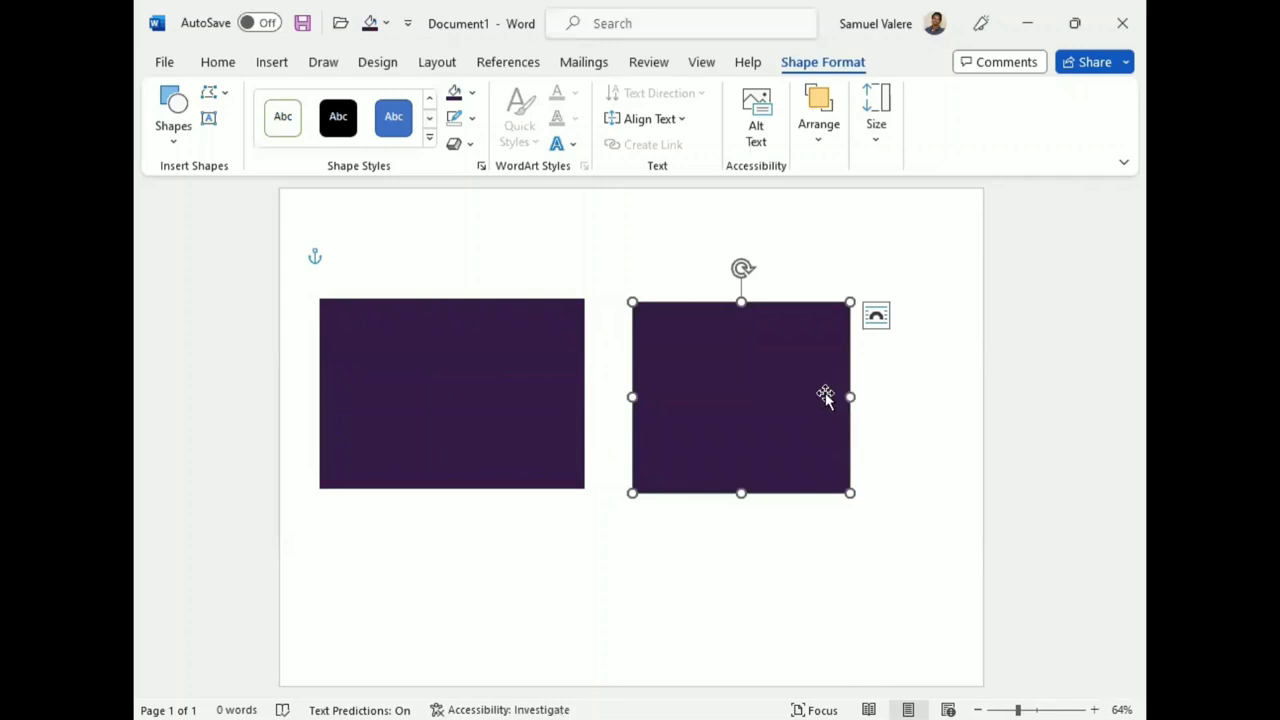
{"action": "right_click", "coordinate": [845, 360]}
{"action": "left_click", "coordinate": [888, 380]}
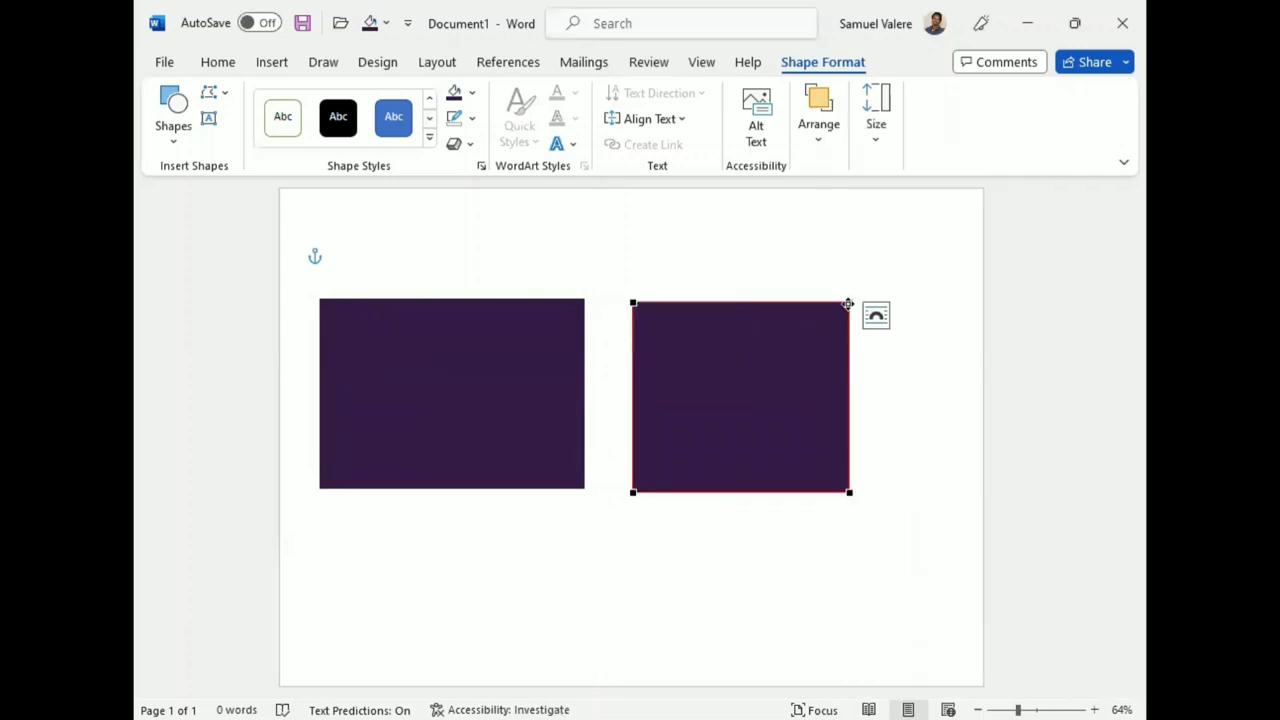
{"action": "left_click", "coordinate": [848, 303]}
{"action": "left_click_drag", "start_coordinate": [849, 366], "coordinate": [793, 370]}
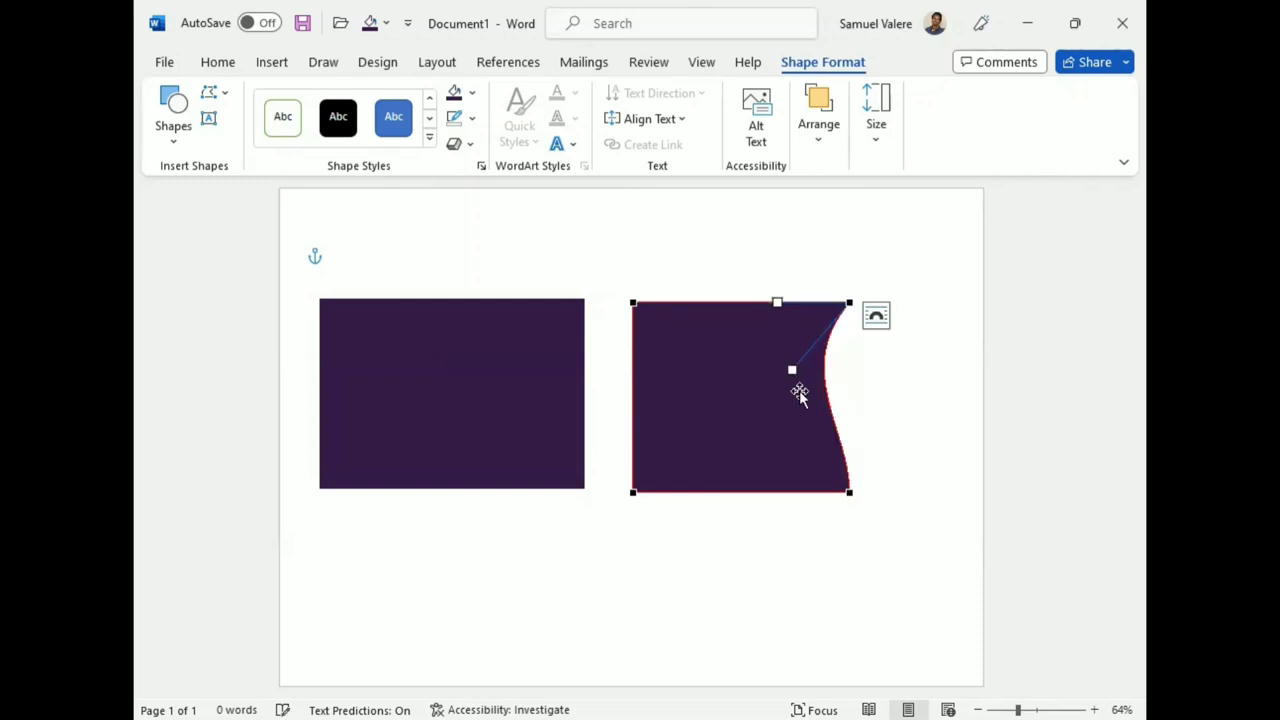
{"action": "left_click", "coordinate": [850, 491]}
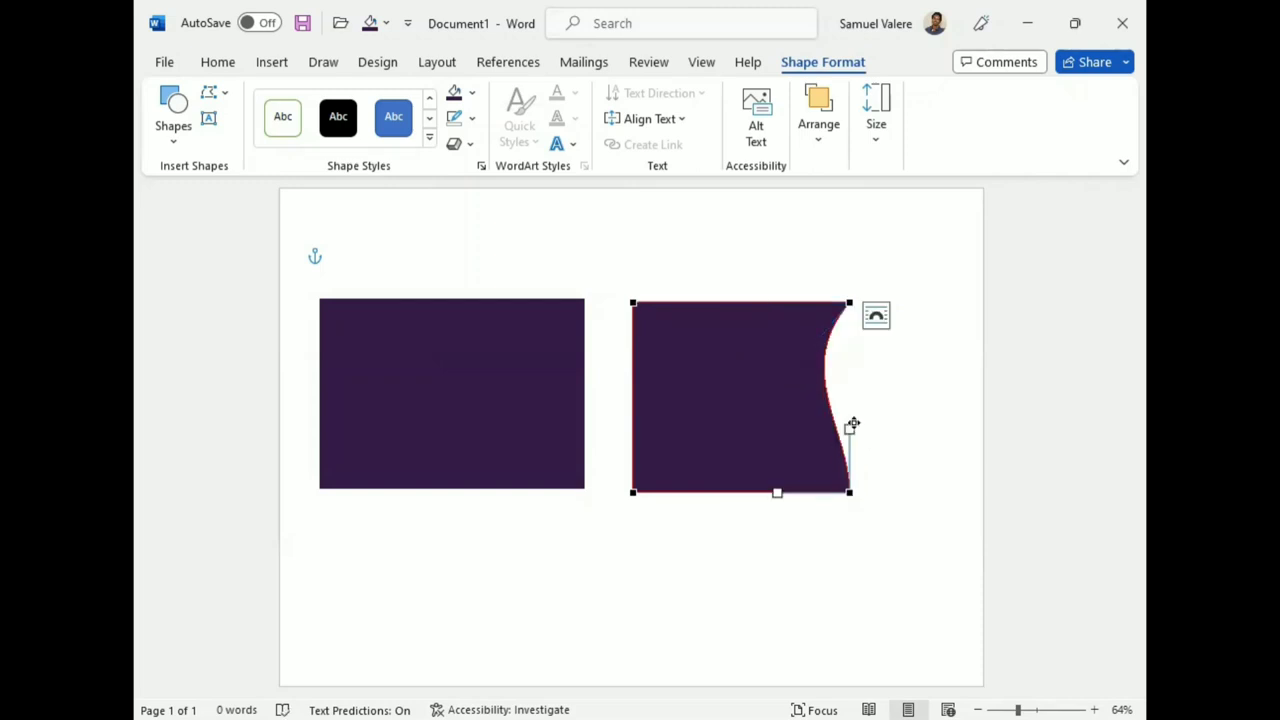
{"action": "left_click_drag", "start_coordinate": [849, 428], "coordinate": [881, 436]}
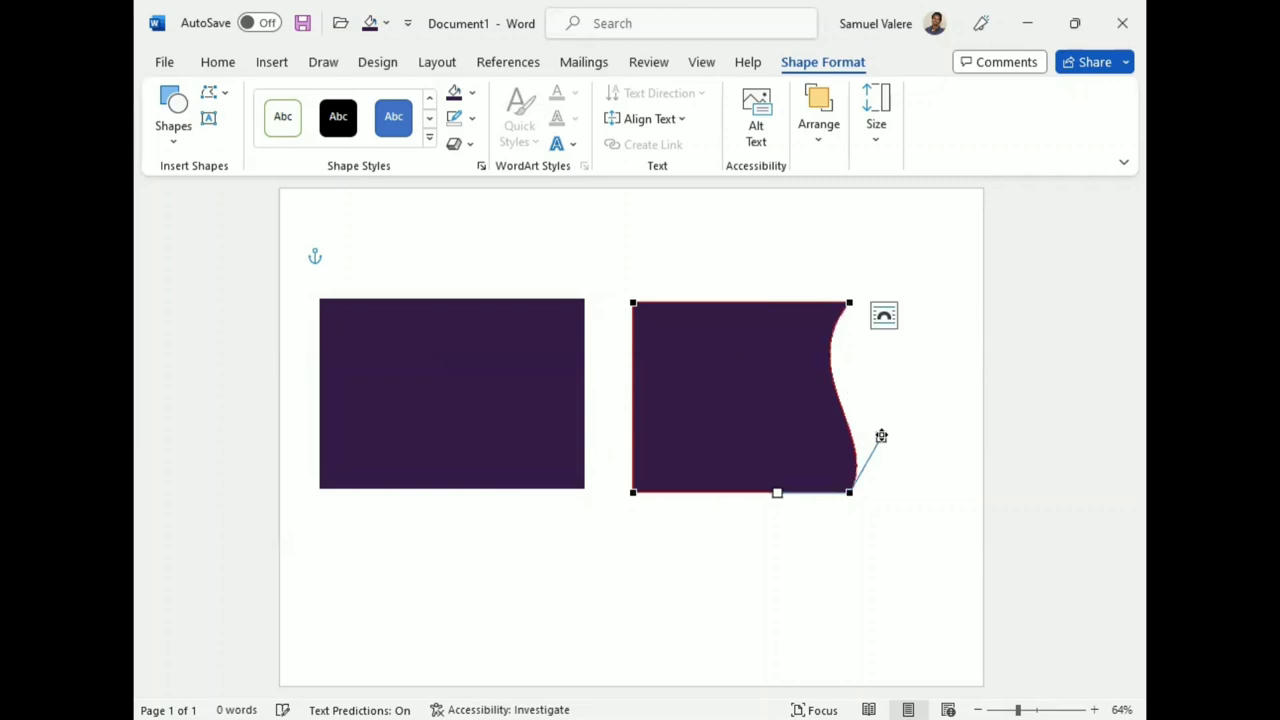
{"action": "left_click", "coordinate": [760, 388]}
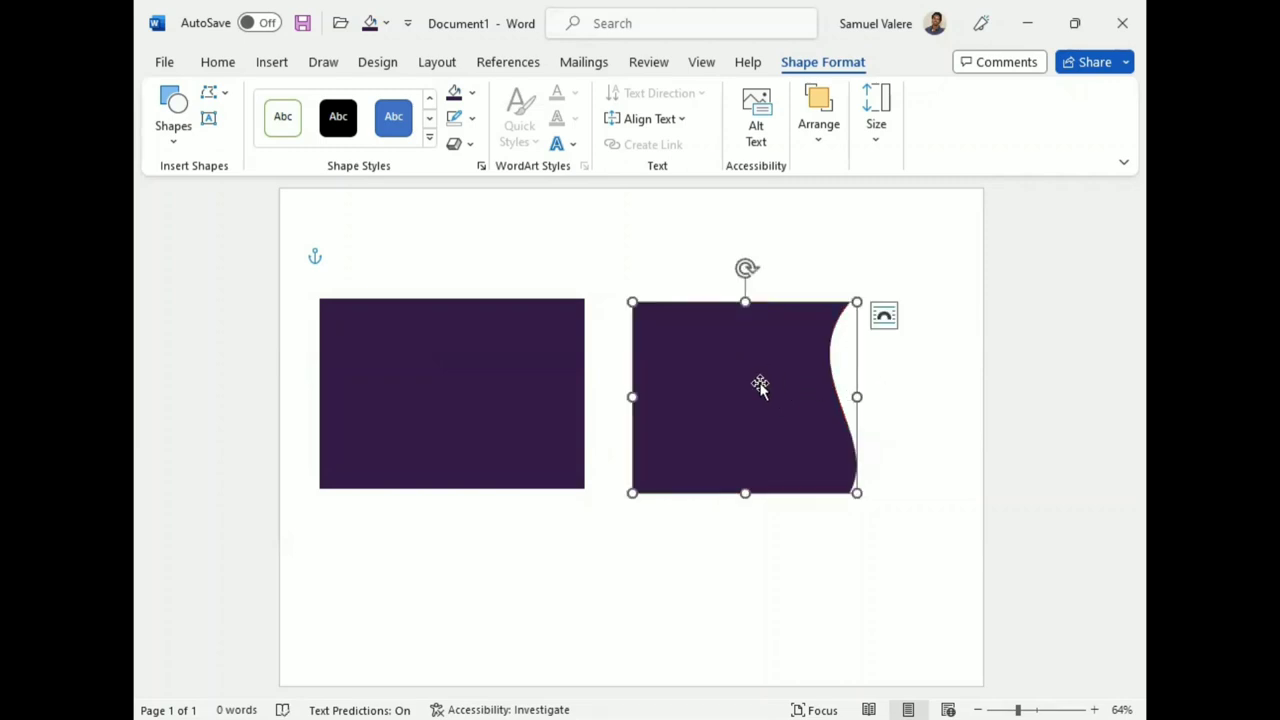
Align the wave shape over the left rectangle and place another copy on the right.
{"action": "left_click_drag", "start_coordinate": [760, 388], "coordinate": [459, 373]}
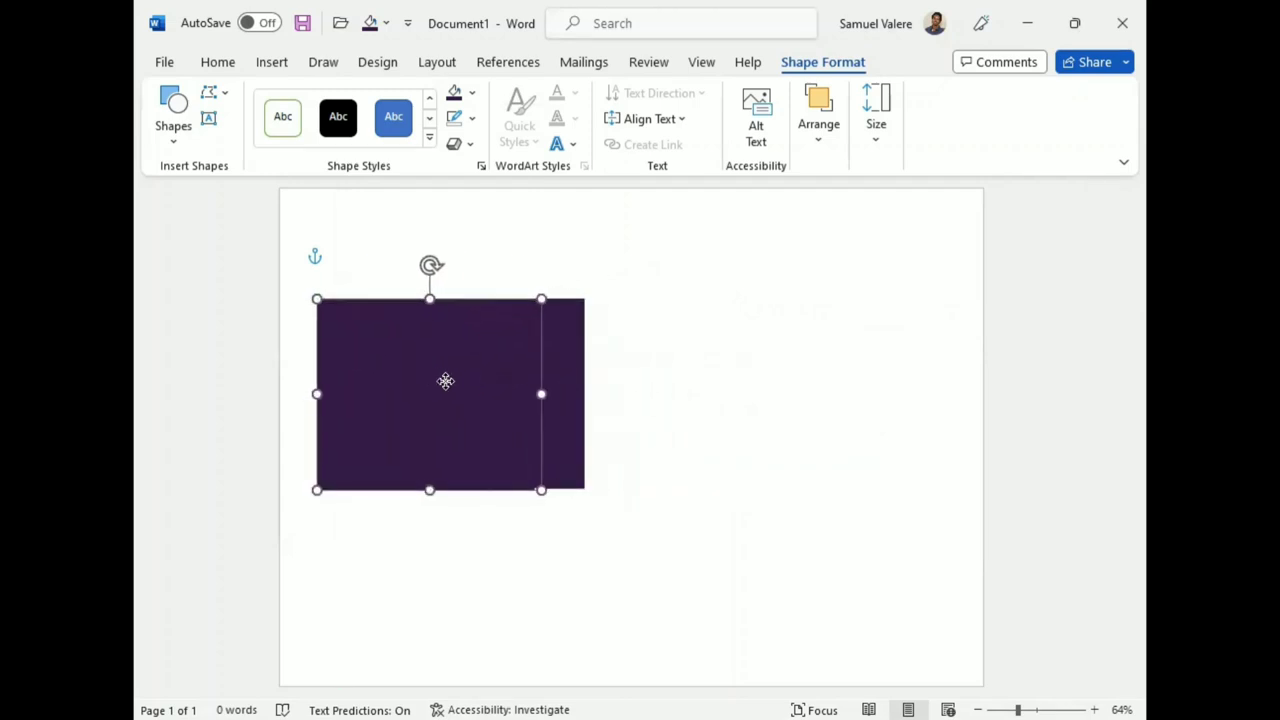
{"action": "left_click_drag", "start_coordinate": [459, 373], "coordinate": [445, 379]}
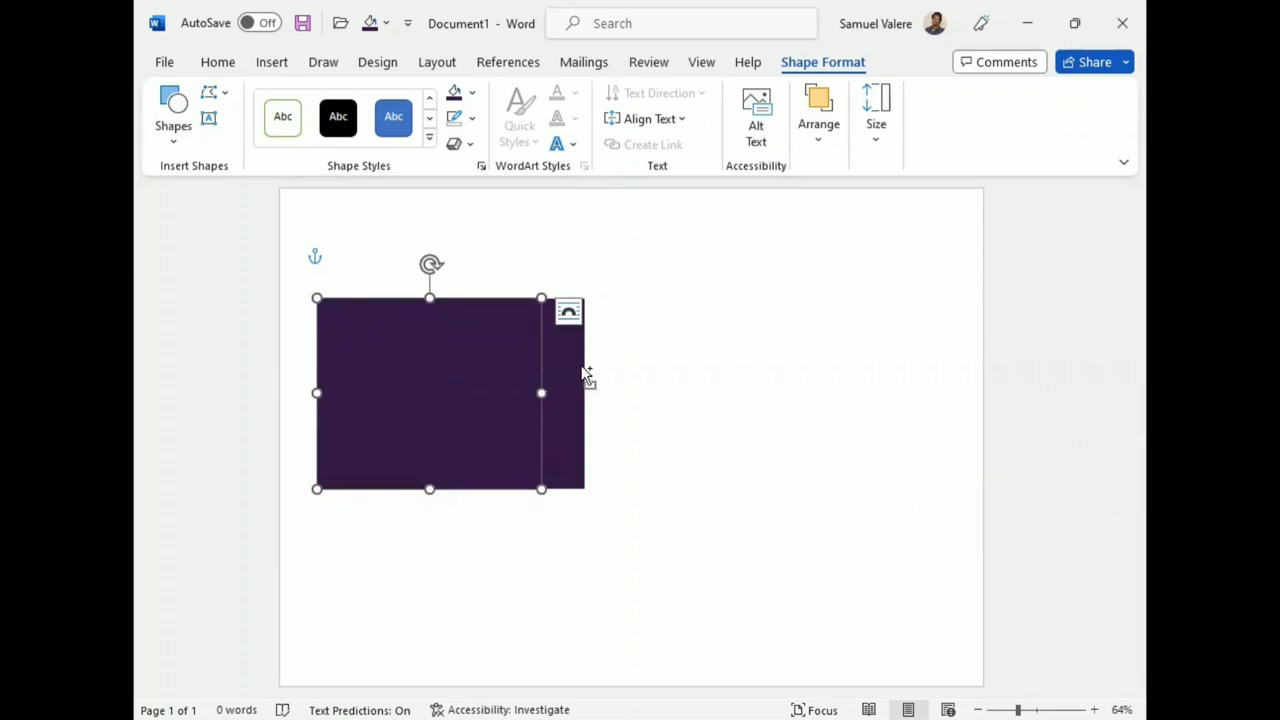
{"action": "left_click_drag", "start_coordinate": [500, 370], "coordinate": [840, 350], "text": "ctrl"}
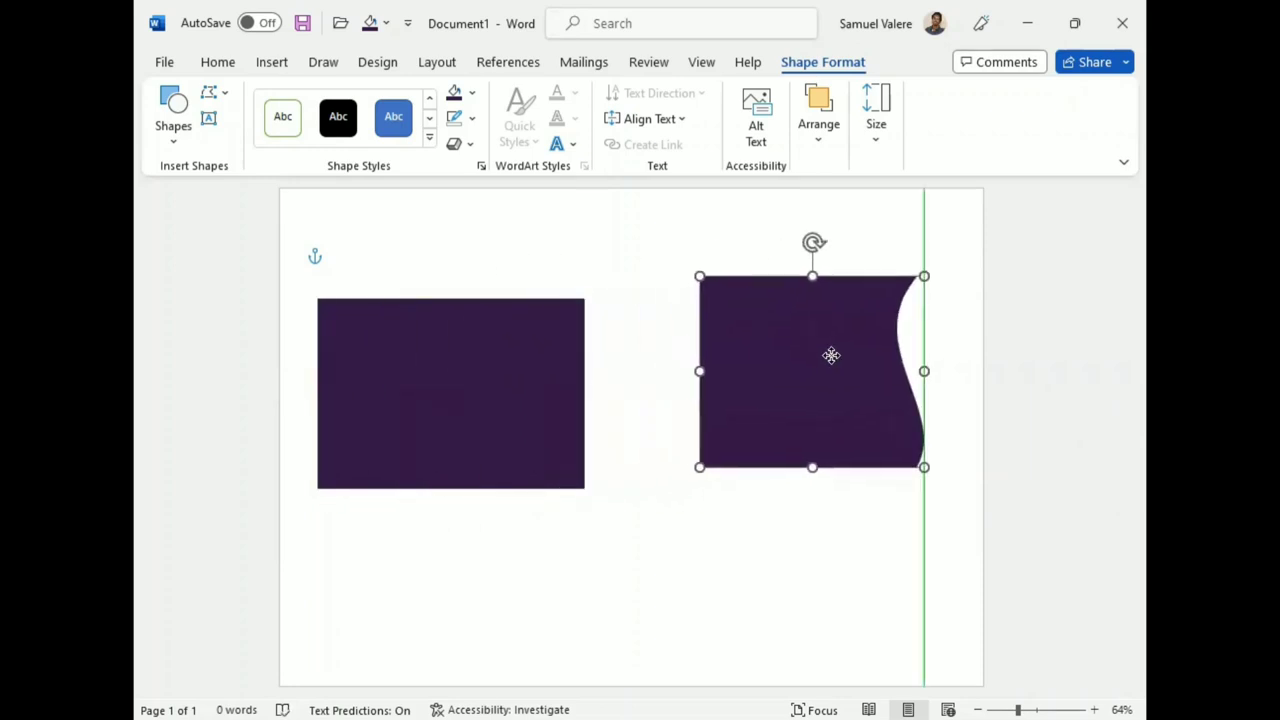
{"action": "left_click", "coordinate": [557, 338]}
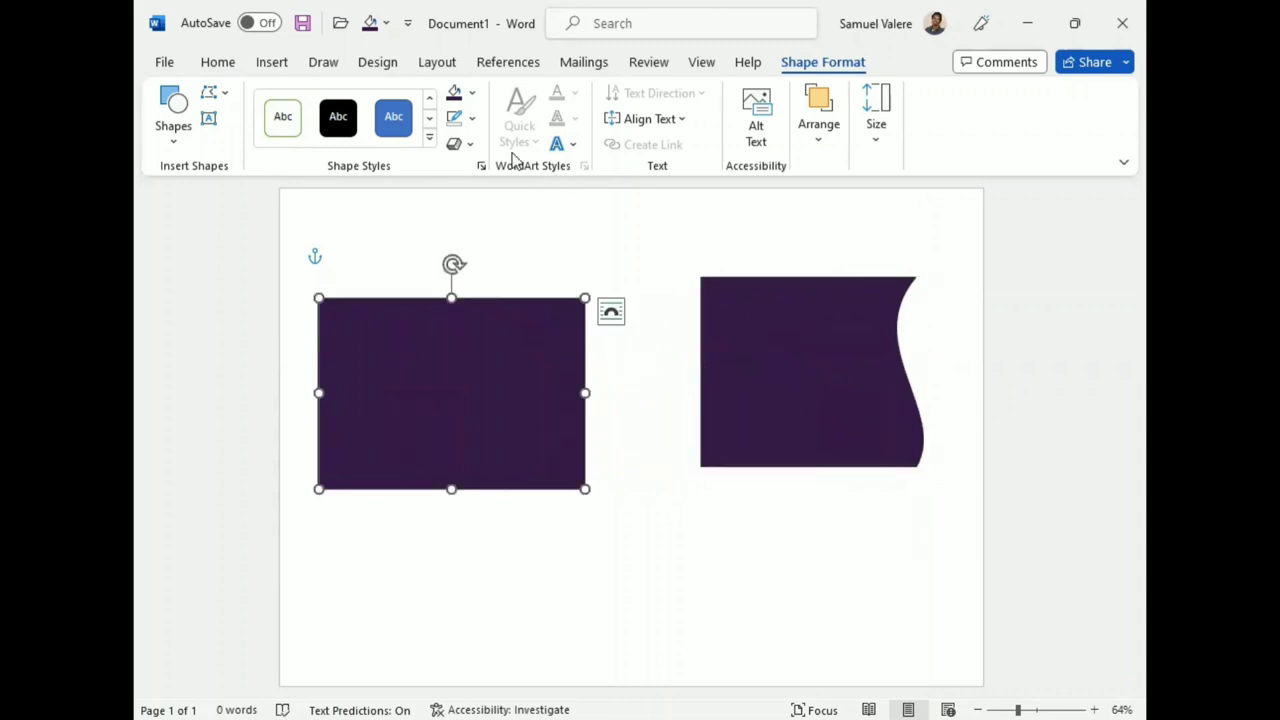
Switch the left rectangle to a two-stop linear gradient fill at 0°.
{"action": "left_click", "coordinate": [475, 93]}
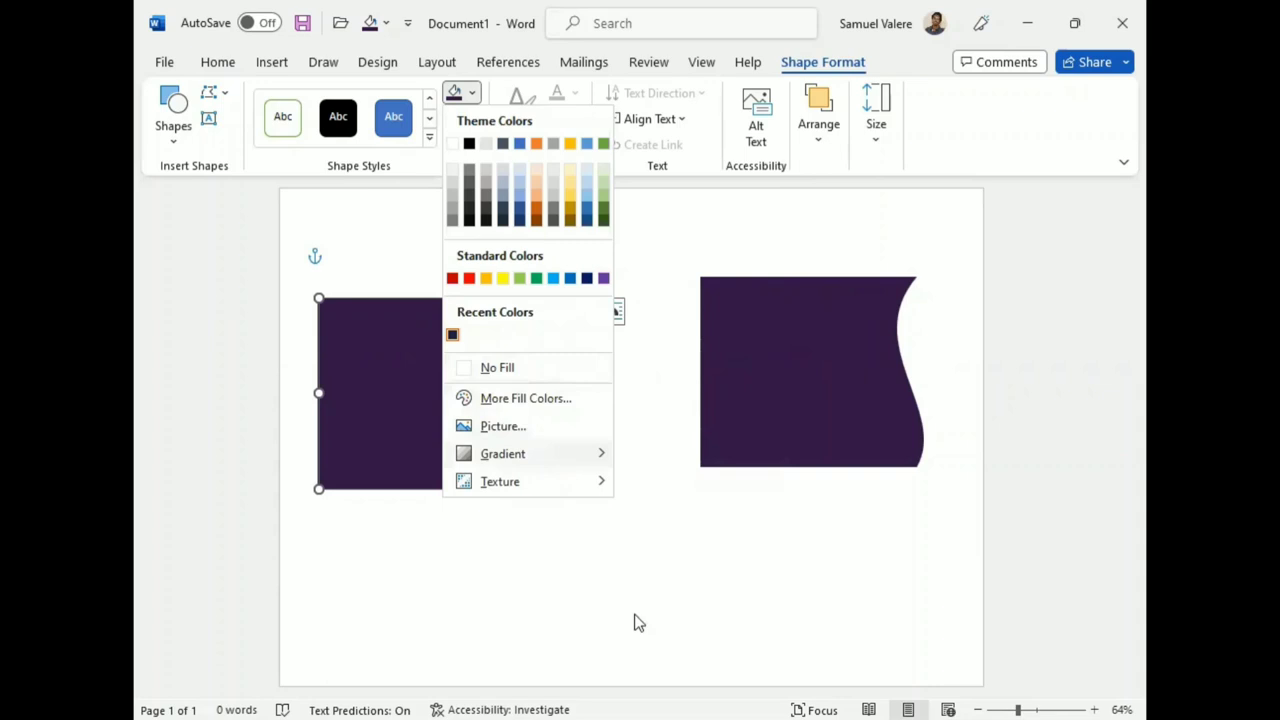
{"action": "mouse_move", "coordinate": [540, 453]}
{"action": "left_click", "coordinate": [700, 693]}
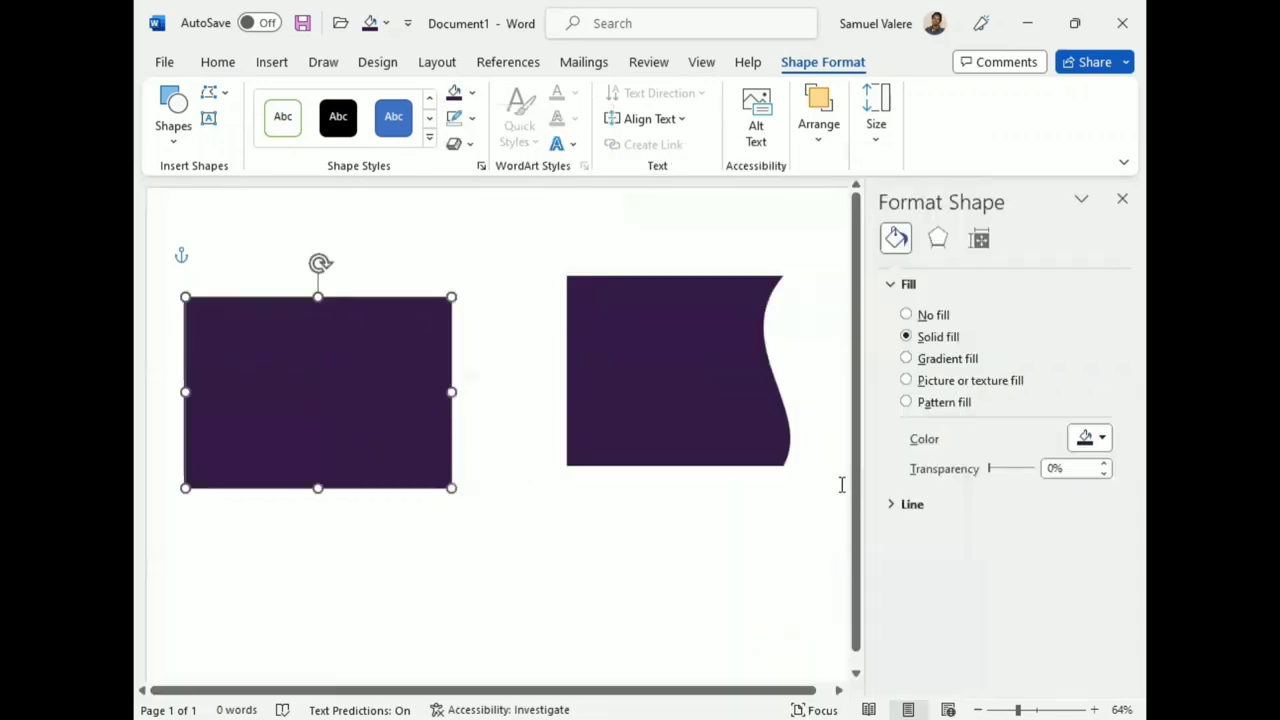
{"action": "left_click", "coordinate": [930, 362]}
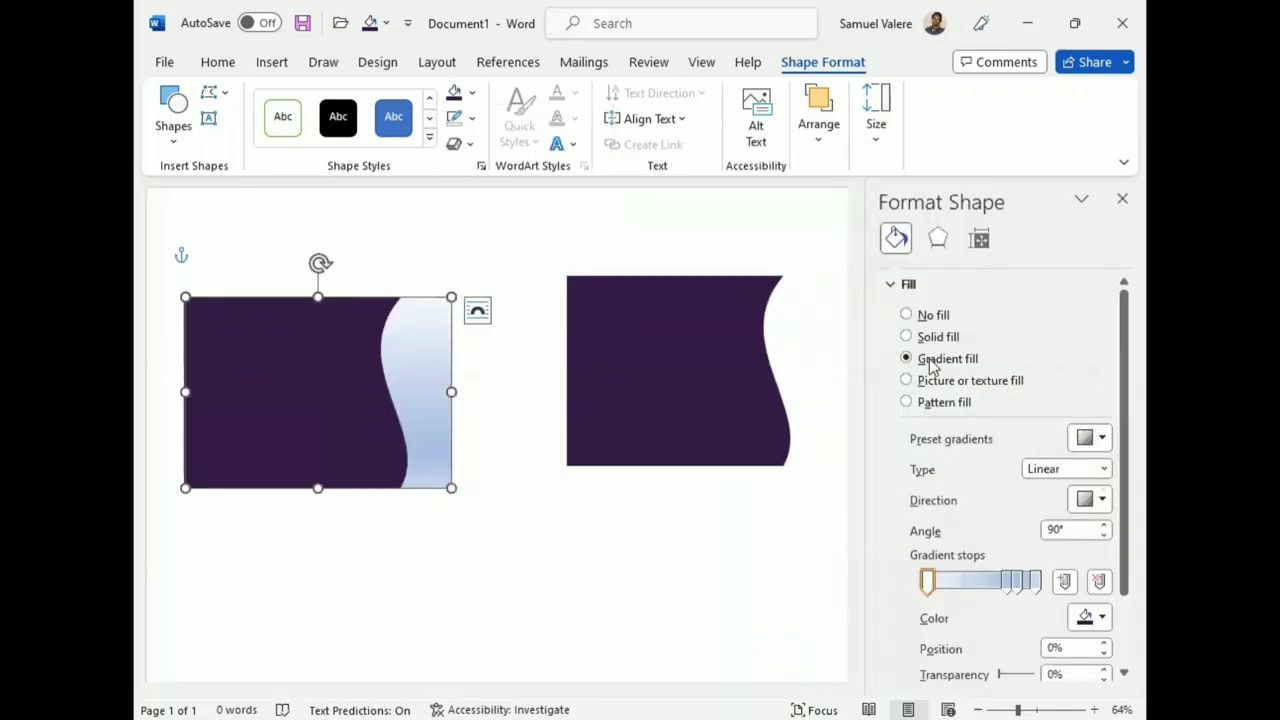
{"action": "left_click", "coordinate": [1015, 581]}
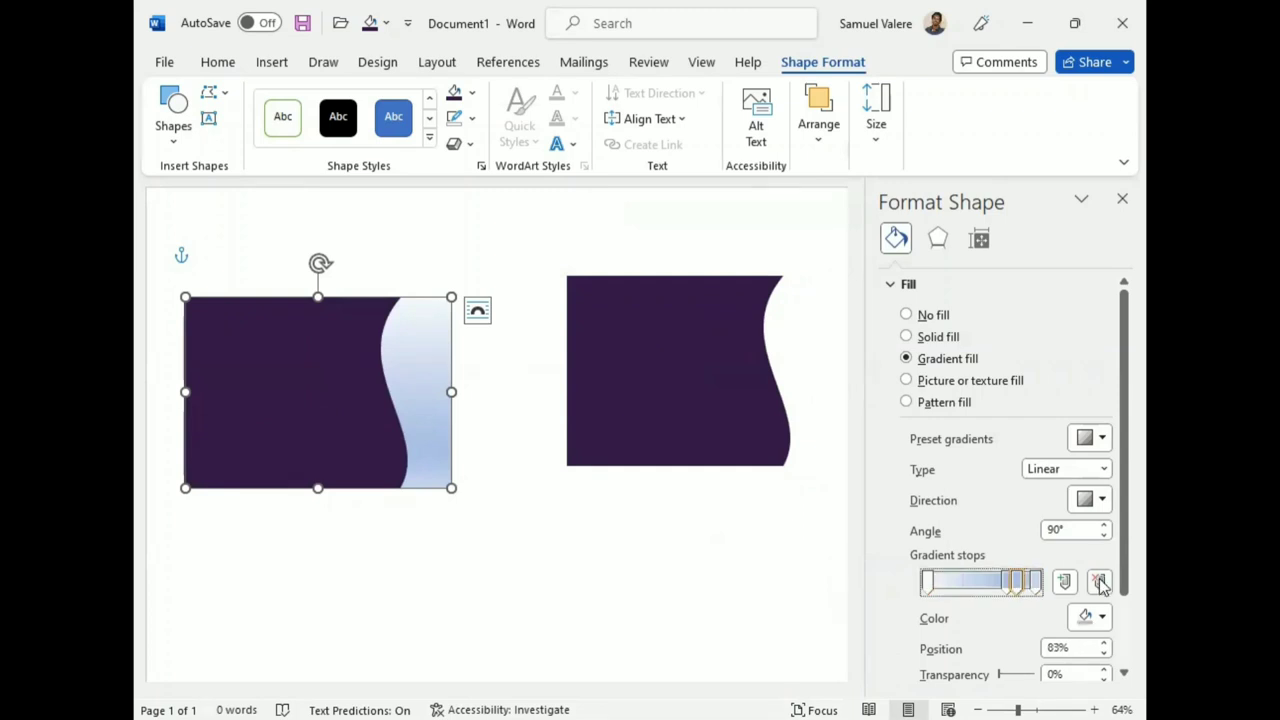
{"action": "left_click", "coordinate": [1099, 583]}
{"action": "left_click", "coordinate": [1099, 583]}
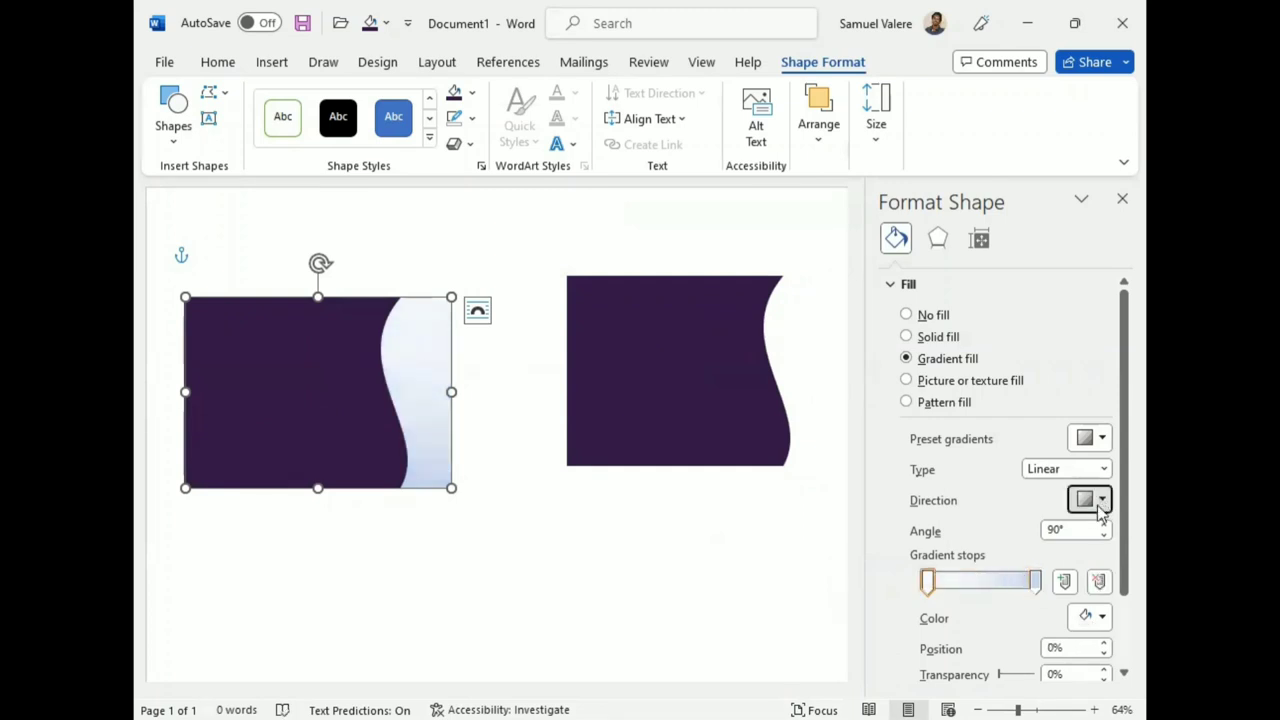
{"action": "left_click", "coordinate": [1100, 503]}
{"action": "left_click", "coordinate": [1080, 533]}
Set both the 100% and 0% gradient stops to the dark purple.
{"action": "left_click", "coordinate": [1035, 583]}
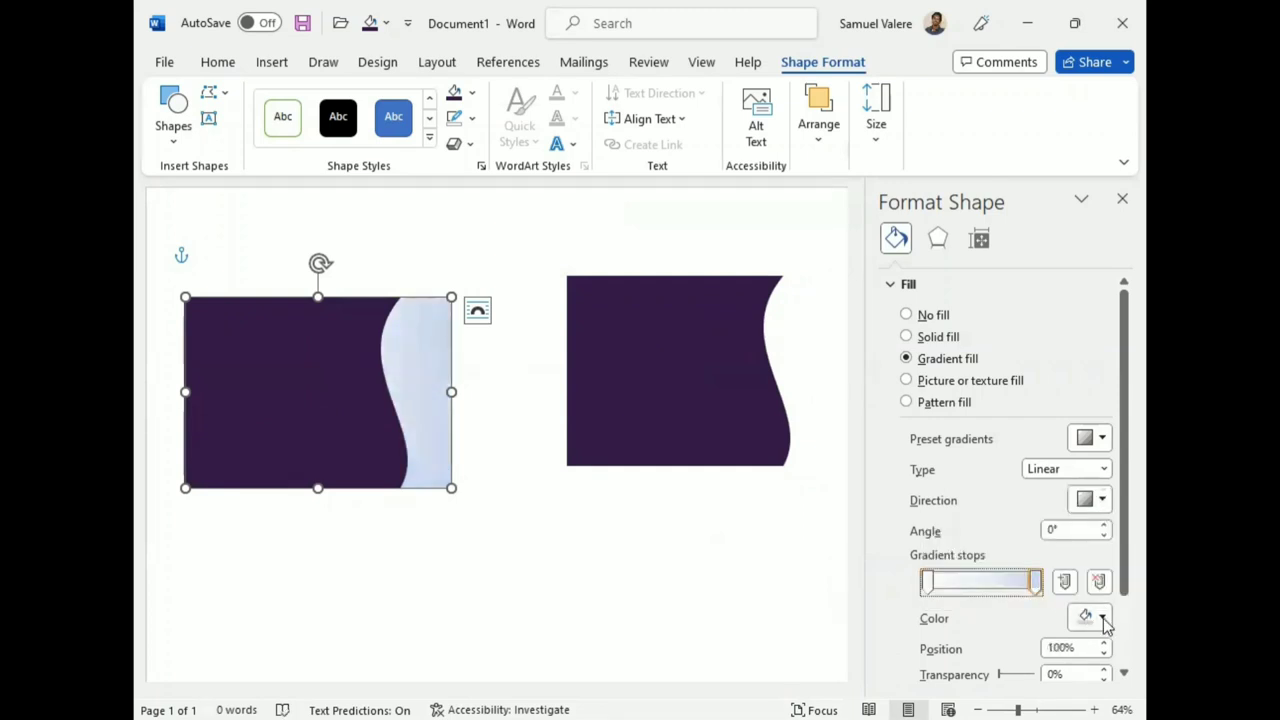
{"action": "left_click", "coordinate": [1103, 618]}
{"action": "left_click", "coordinate": [983, 562]}
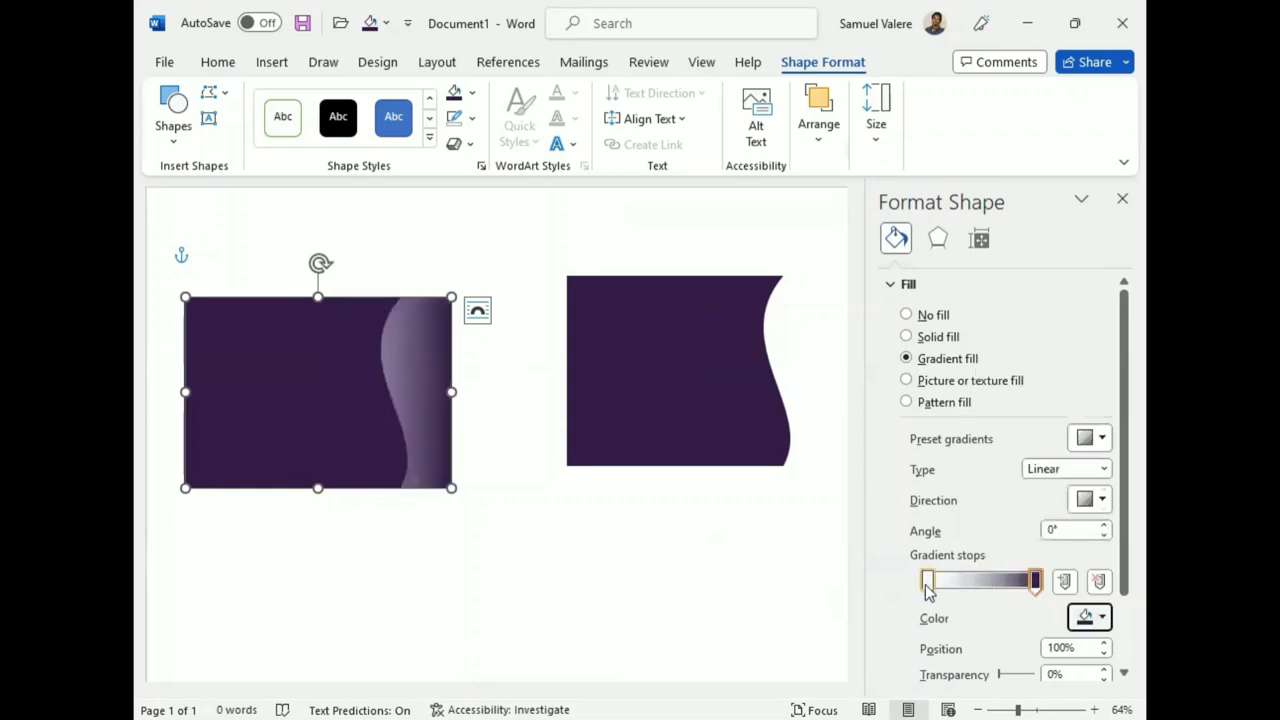
{"action": "left_click", "coordinate": [927, 584]}
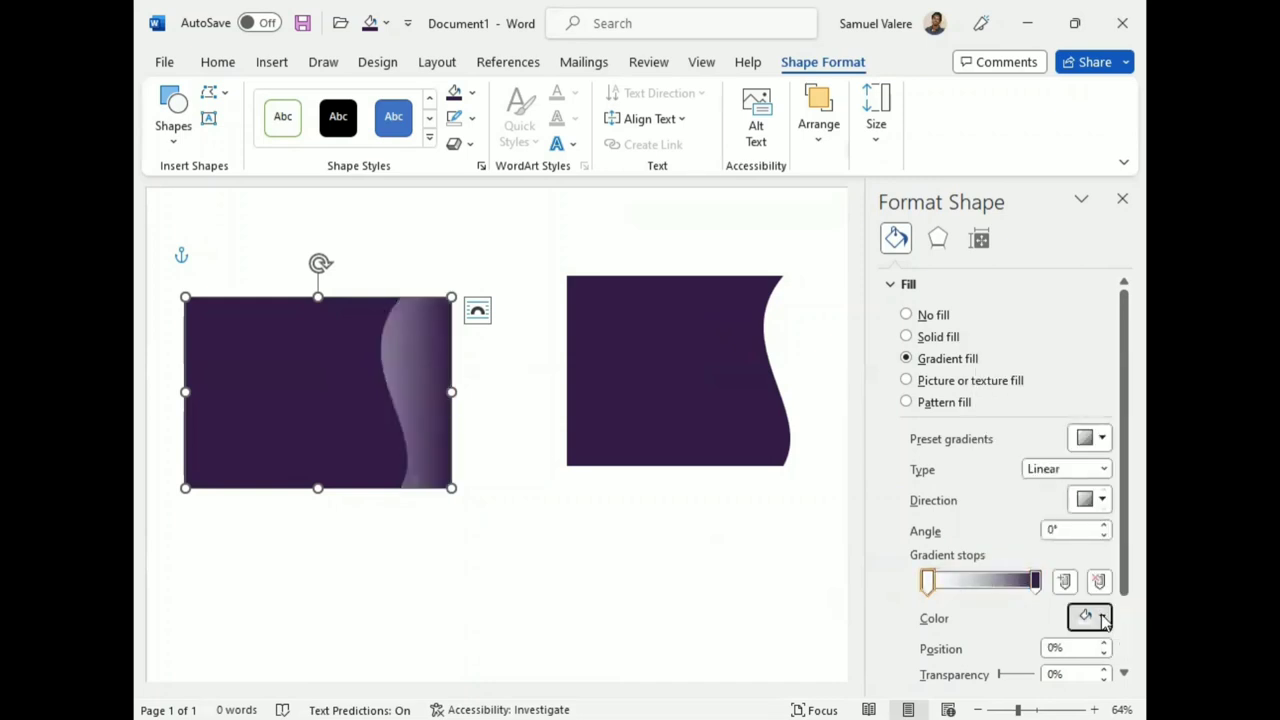
{"action": "left_click", "coordinate": [1100, 617]}
{"action": "left_click", "coordinate": [981, 562]}
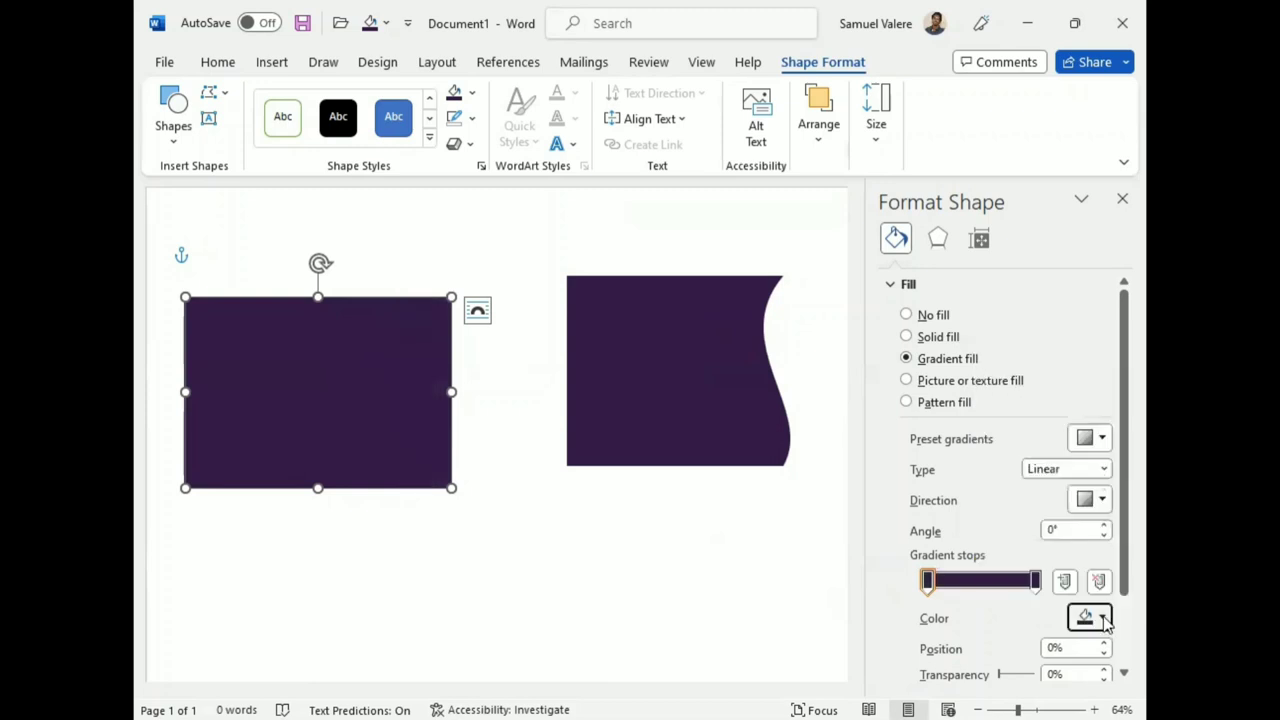
Change the 0% gradient stop to a lighter custom purple, #520A5E.
{"action": "left_click", "coordinate": [1105, 620]}
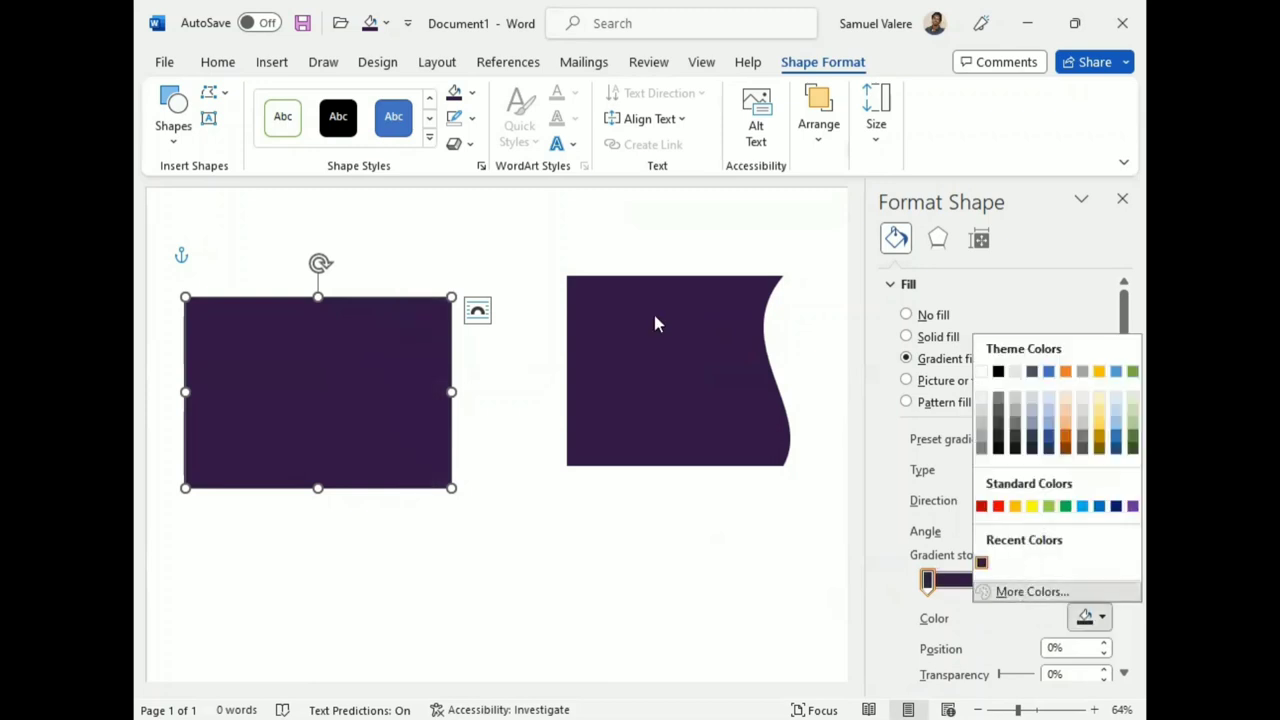
{"action": "left_click", "coordinate": [1032, 591]}
{"action": "left_click_drag", "start_coordinate": [512, 289], "coordinate": [517, 262]}
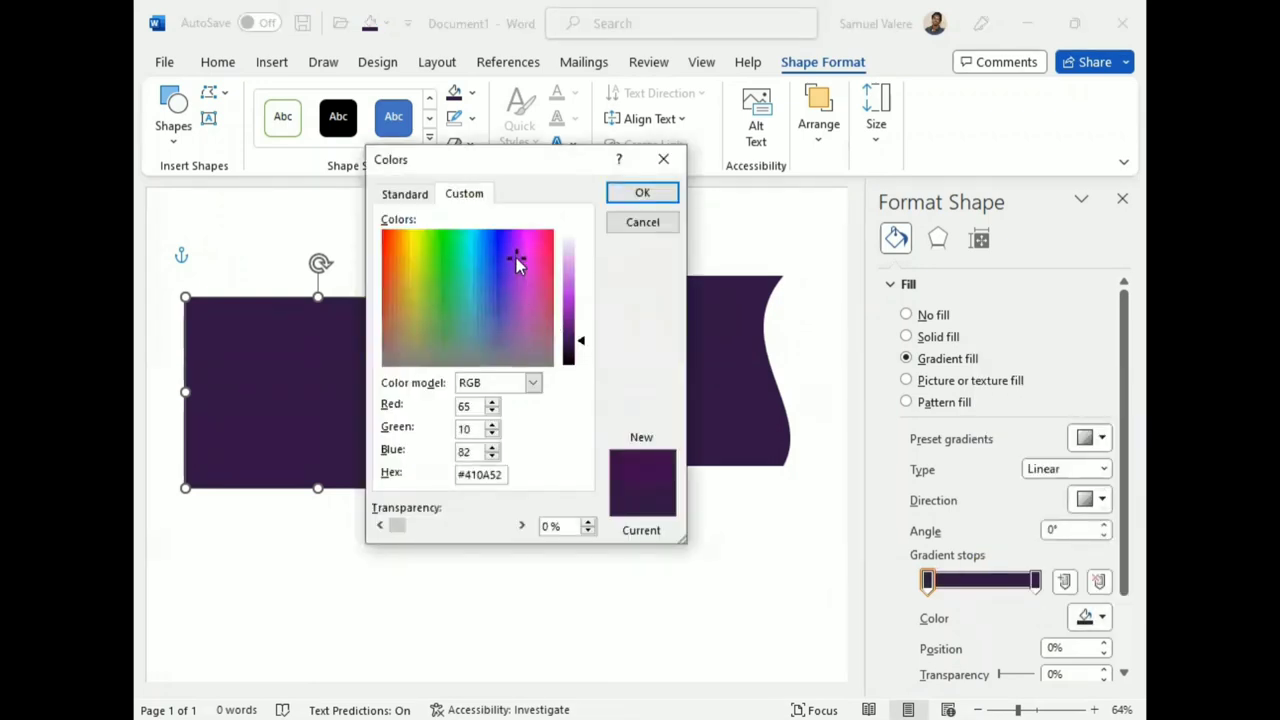
{"action": "left_click_drag", "start_coordinate": [517, 257], "coordinate": [520, 257]}
{"action": "left_click_drag", "start_coordinate": [581, 345], "coordinate": [577, 341]}
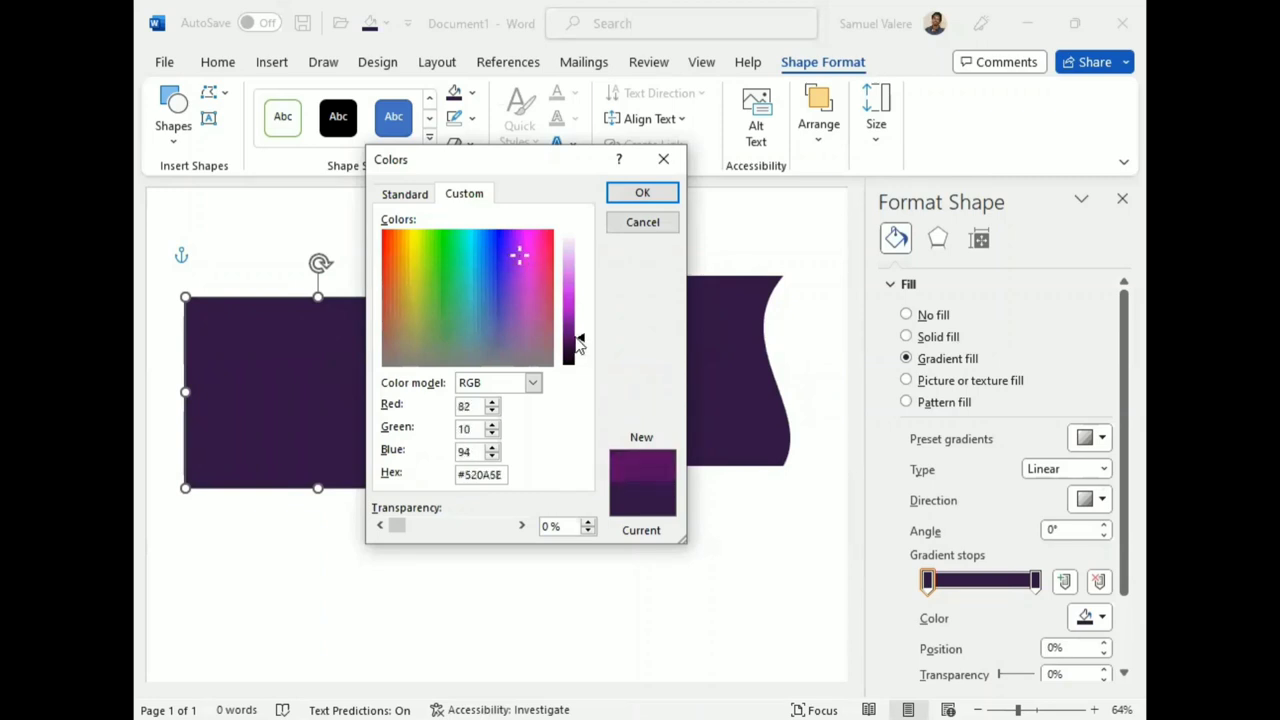
{"action": "left_click", "coordinate": [642, 193]}
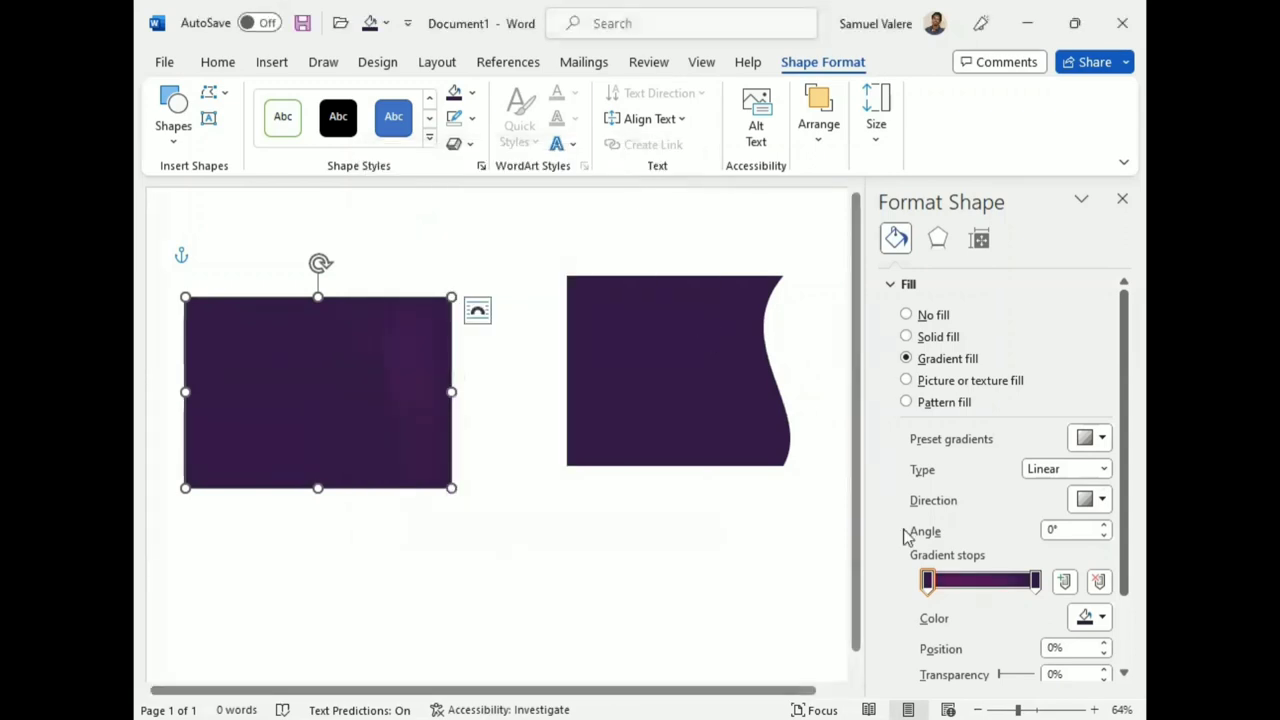
{"action": "left_click", "coordinate": [929, 584]}
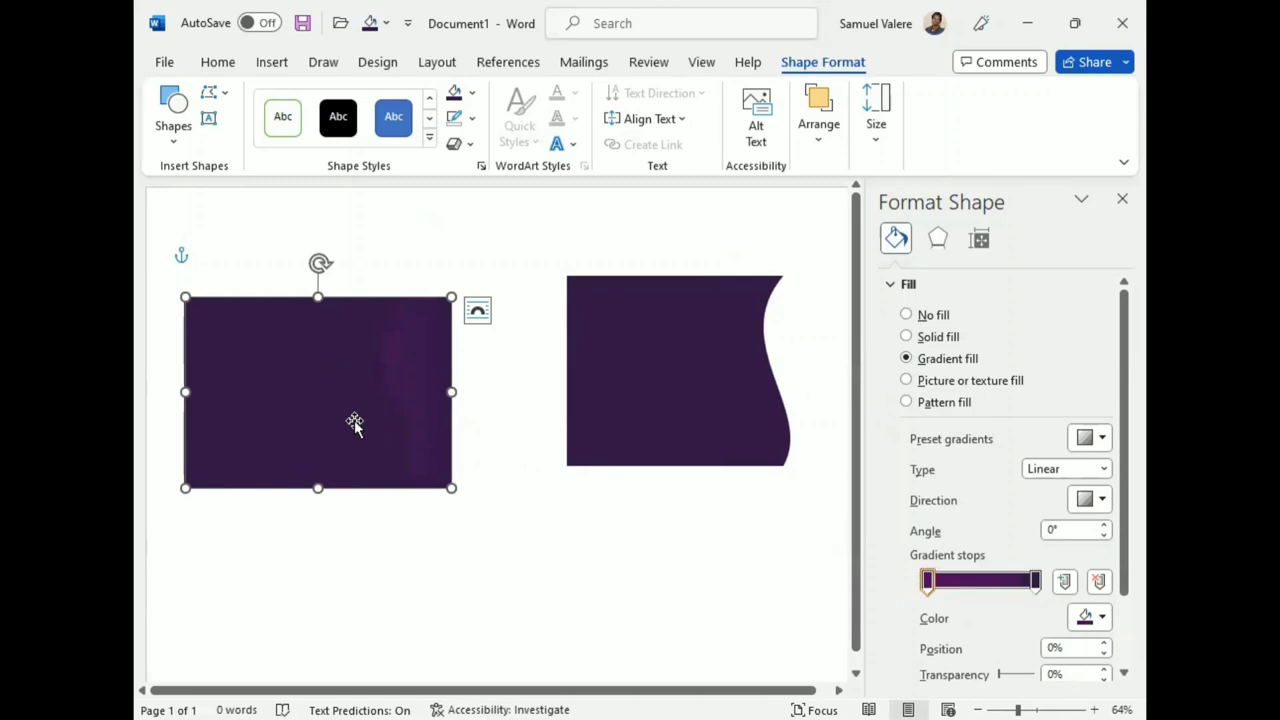
Narrow the overlaid wave shape to end partway across the rectangle and adjust its curve points.
{"action": "left_click_drag", "start_coordinate": [451, 392], "coordinate": [375, 392]}
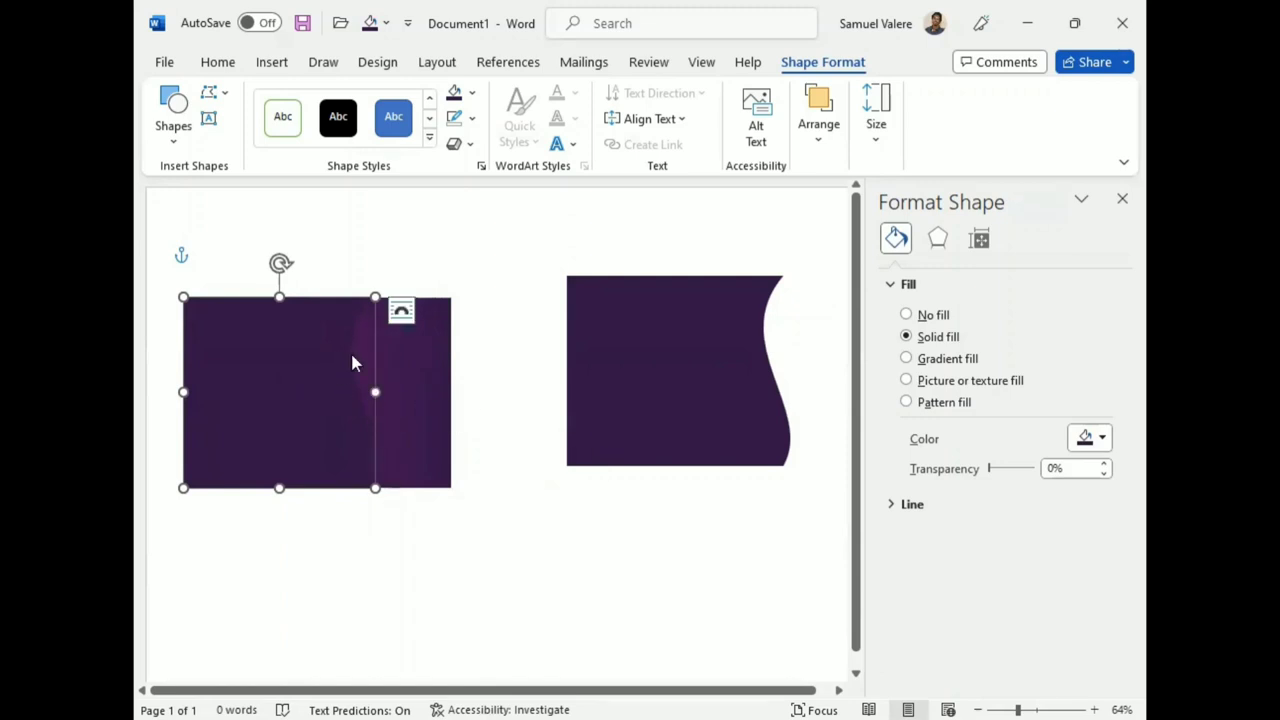
{"action": "right_click", "coordinate": [350, 352]}
{"action": "left_click", "coordinate": [424, 384]}
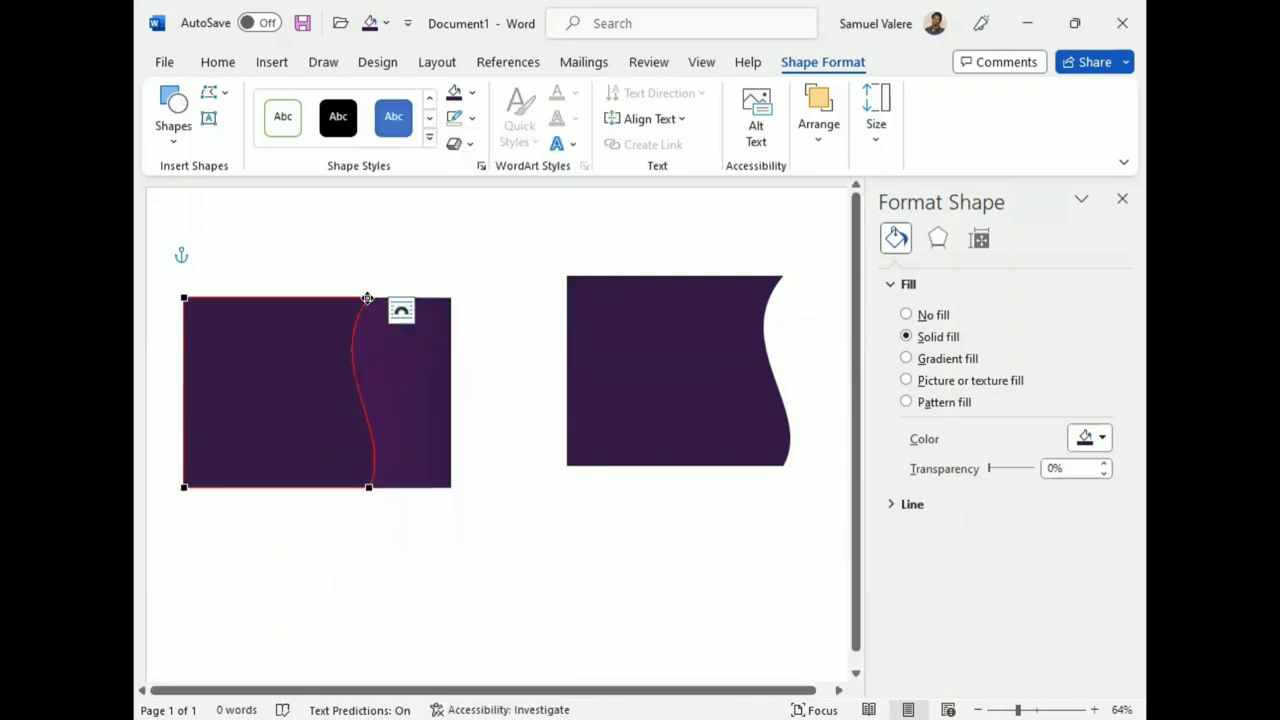
{"action": "left_click", "coordinate": [367, 298]}
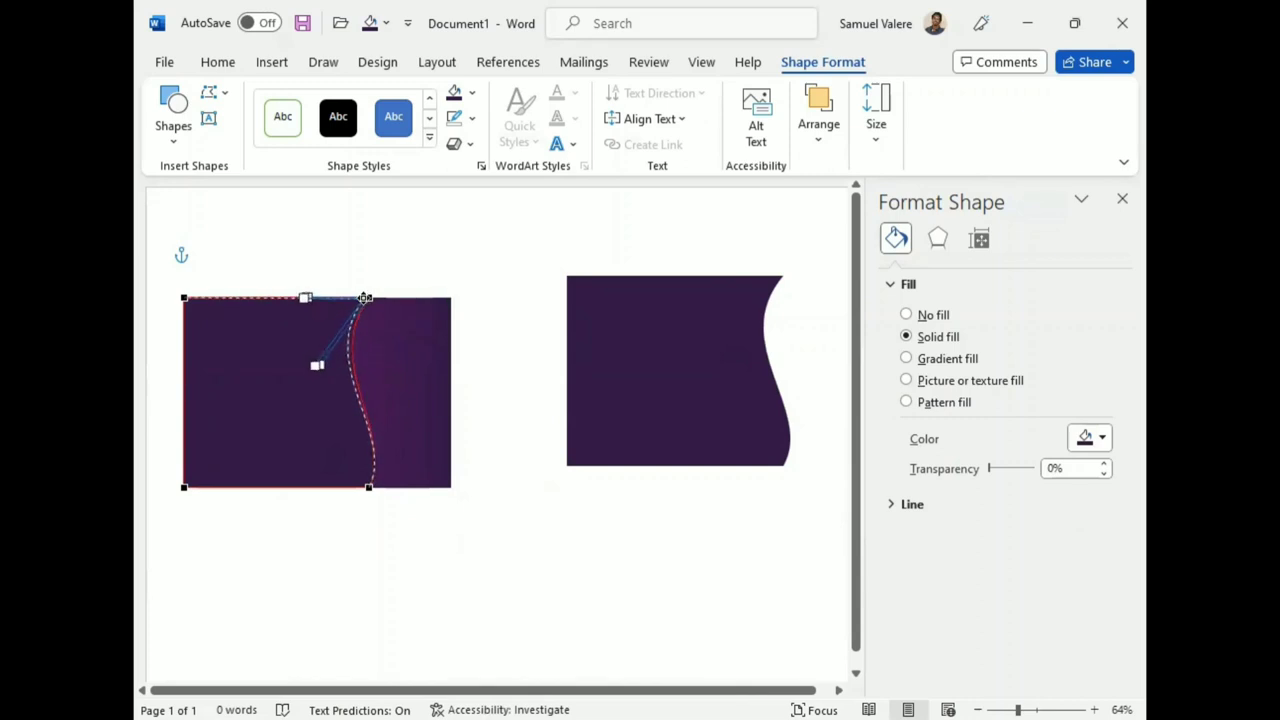
{"action": "key", "text": "Escape"}
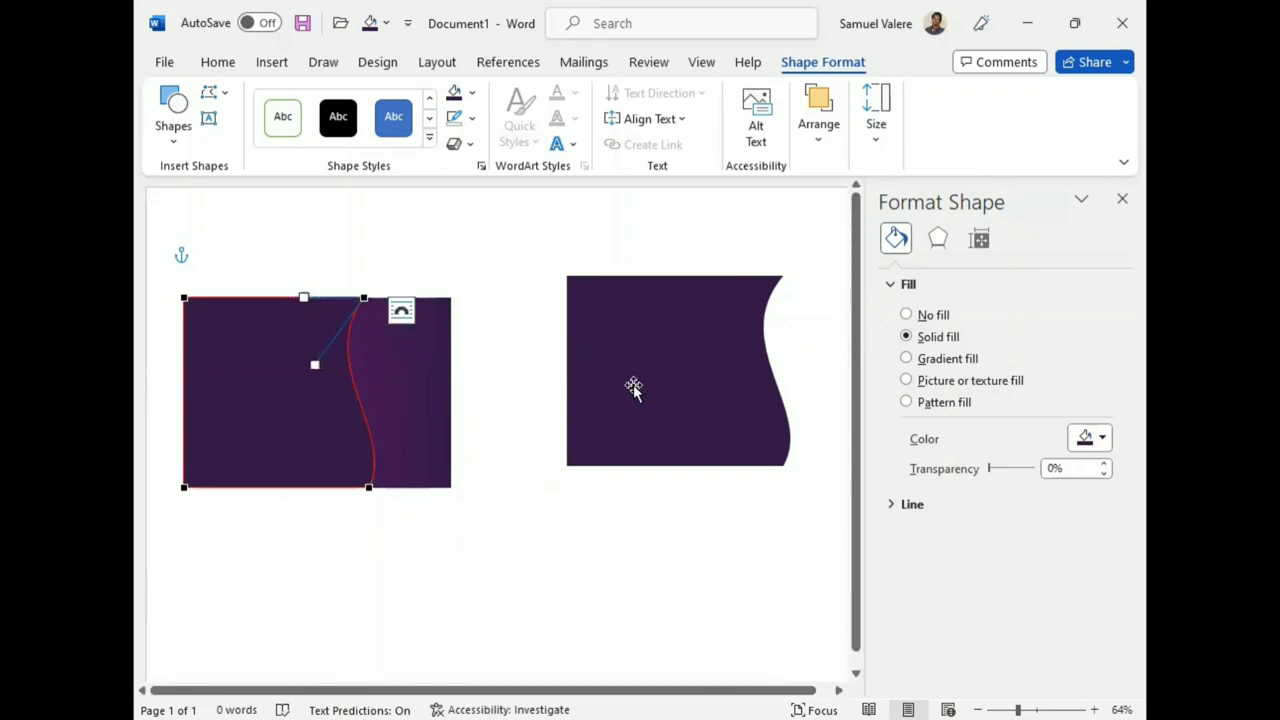
Delete the extra right wave, move the other wave beside the rectangle, and close Format Shape.
{"action": "left_click", "coordinate": [634, 387]}
{"action": "key", "text": "Delete"}
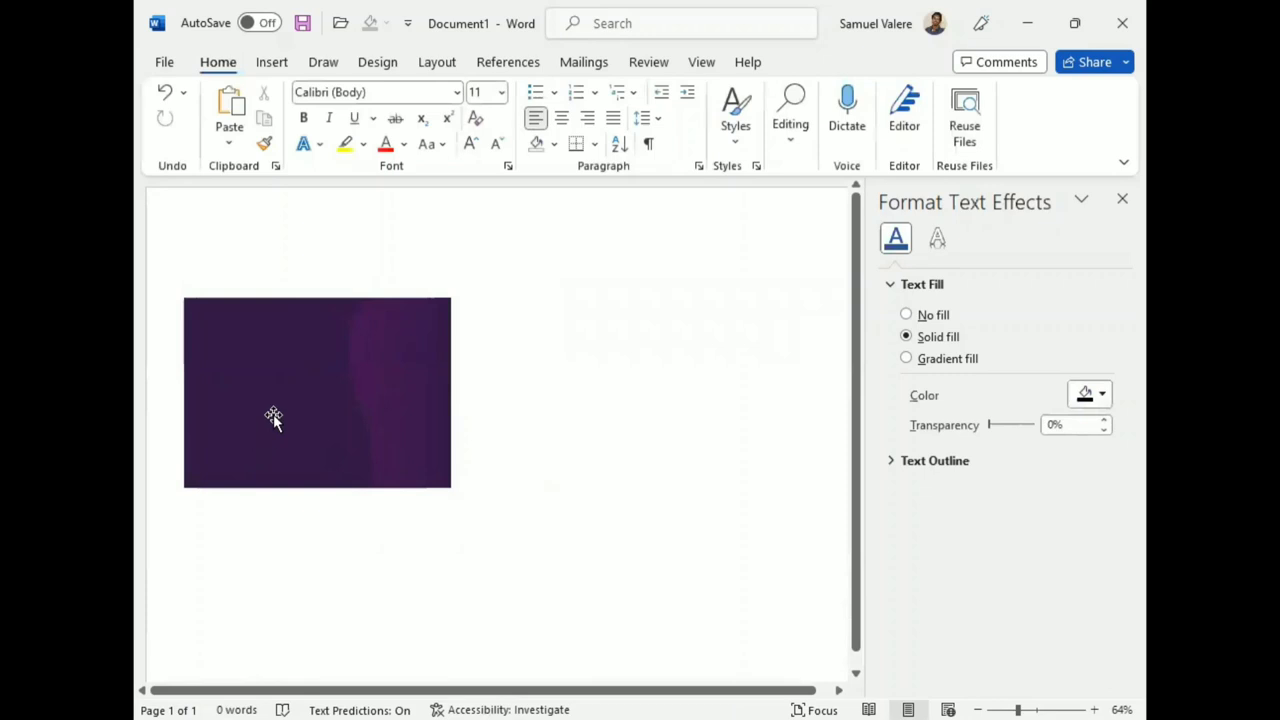
{"action": "left_click", "coordinate": [274, 416]}
{"action": "left_click_drag", "start_coordinate": [277, 423], "coordinate": [621, 408]}
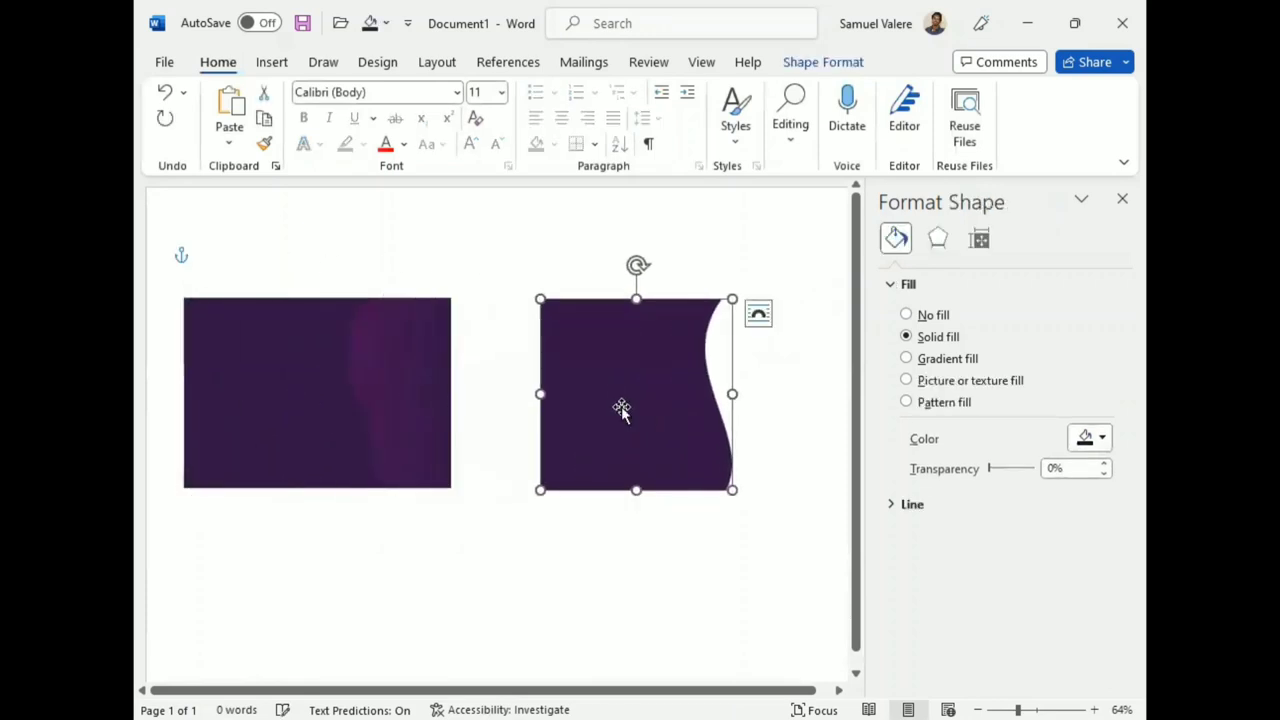
{"action": "left_click", "coordinate": [1122, 198]}
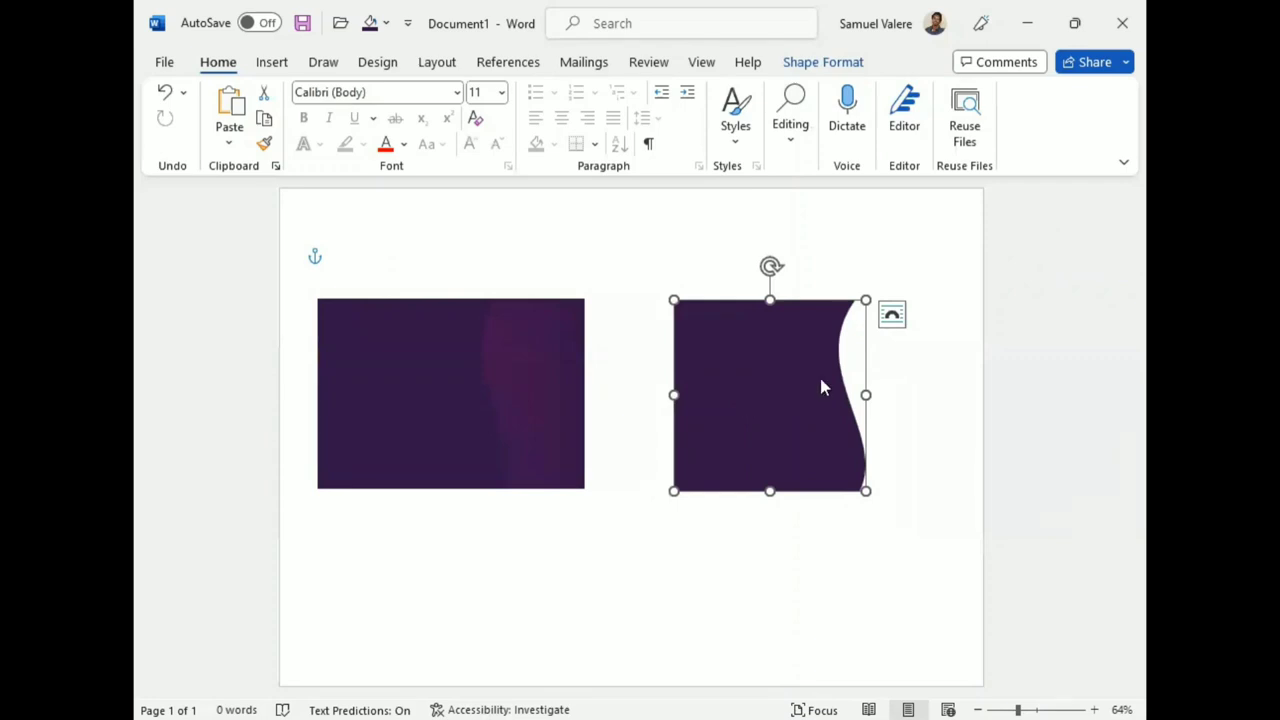
Narrow the wave shape and pull its left points rightward to slim it.
{"action": "left_click", "coordinate": [943, 411]}
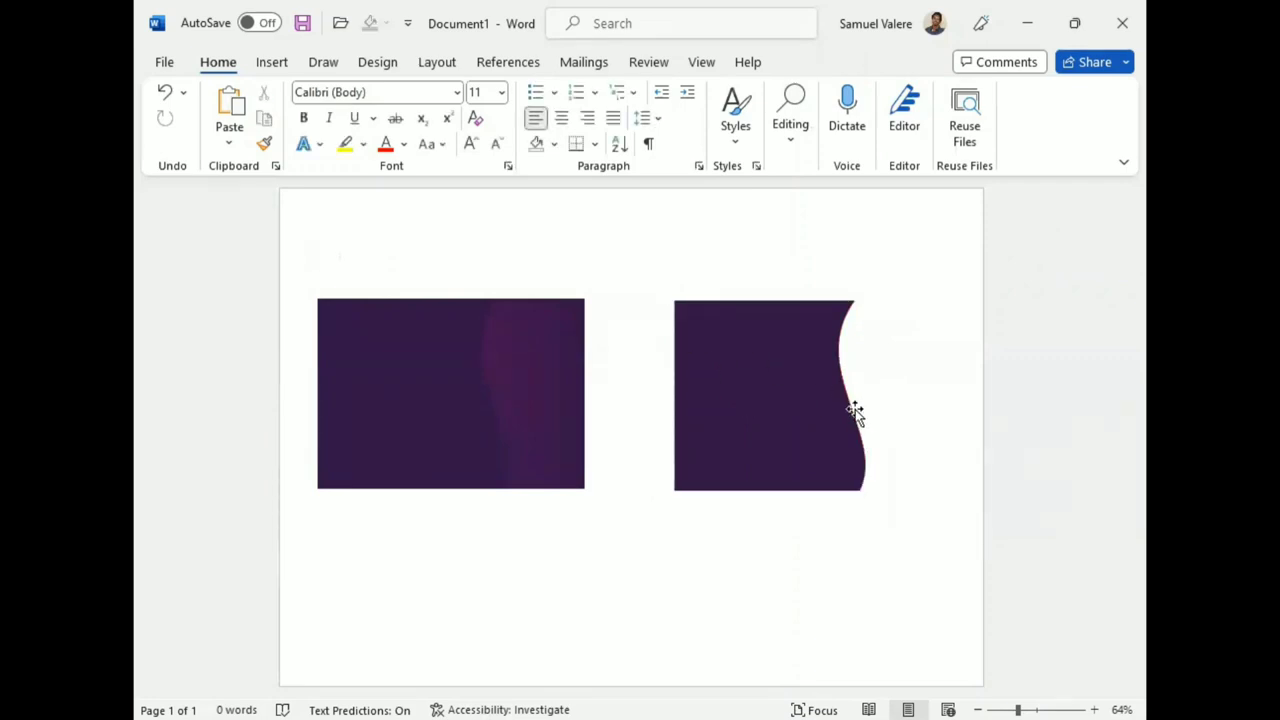
{"action": "left_click", "coordinate": [763, 413]}
{"action": "left_click_drag", "start_coordinate": [677, 394], "coordinate": [738, 394]}
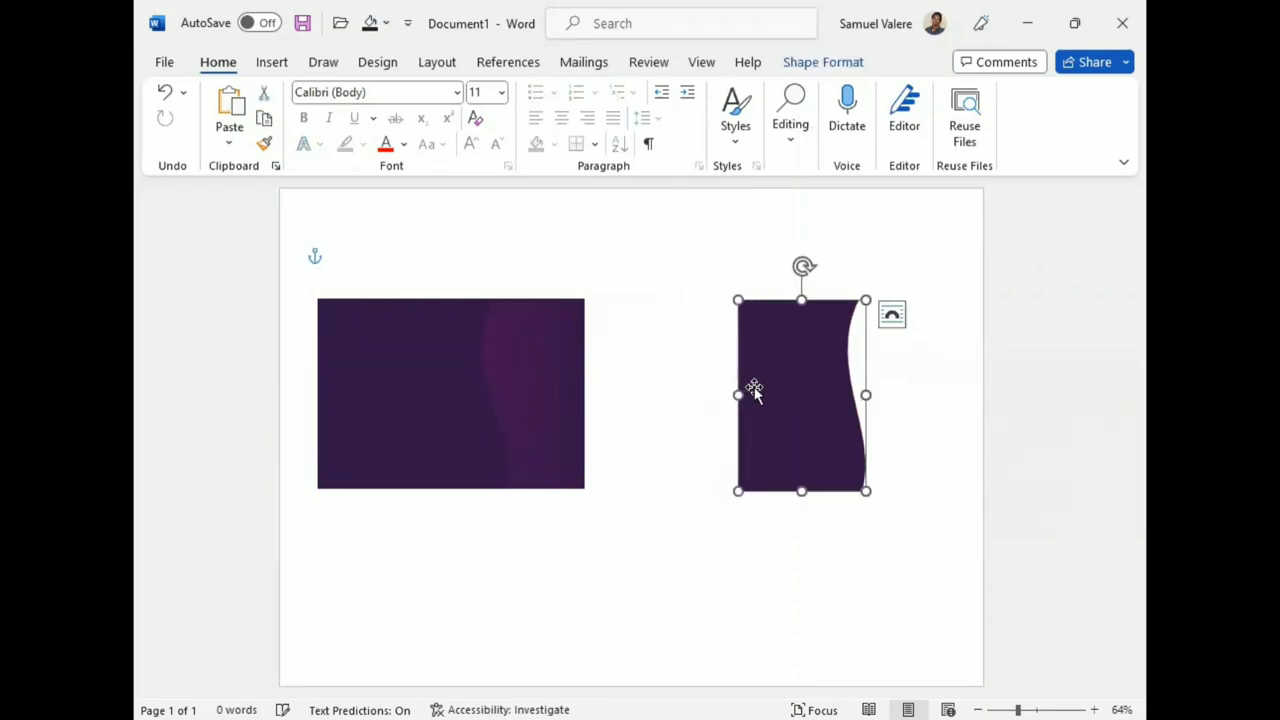
{"action": "right_click", "coordinate": [817, 303]}
{"action": "left_click", "coordinate": [813, 380]}
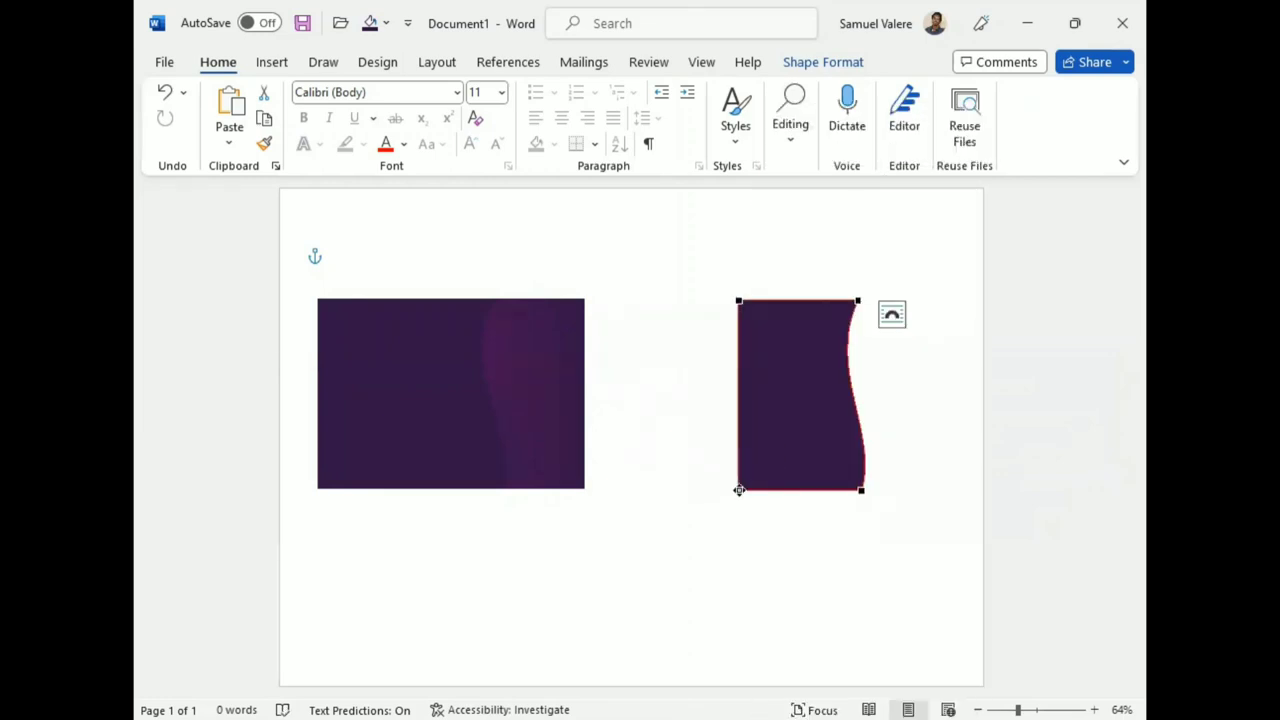
{"action": "left_click_drag", "start_coordinate": [738, 428], "coordinate": [743, 427]}
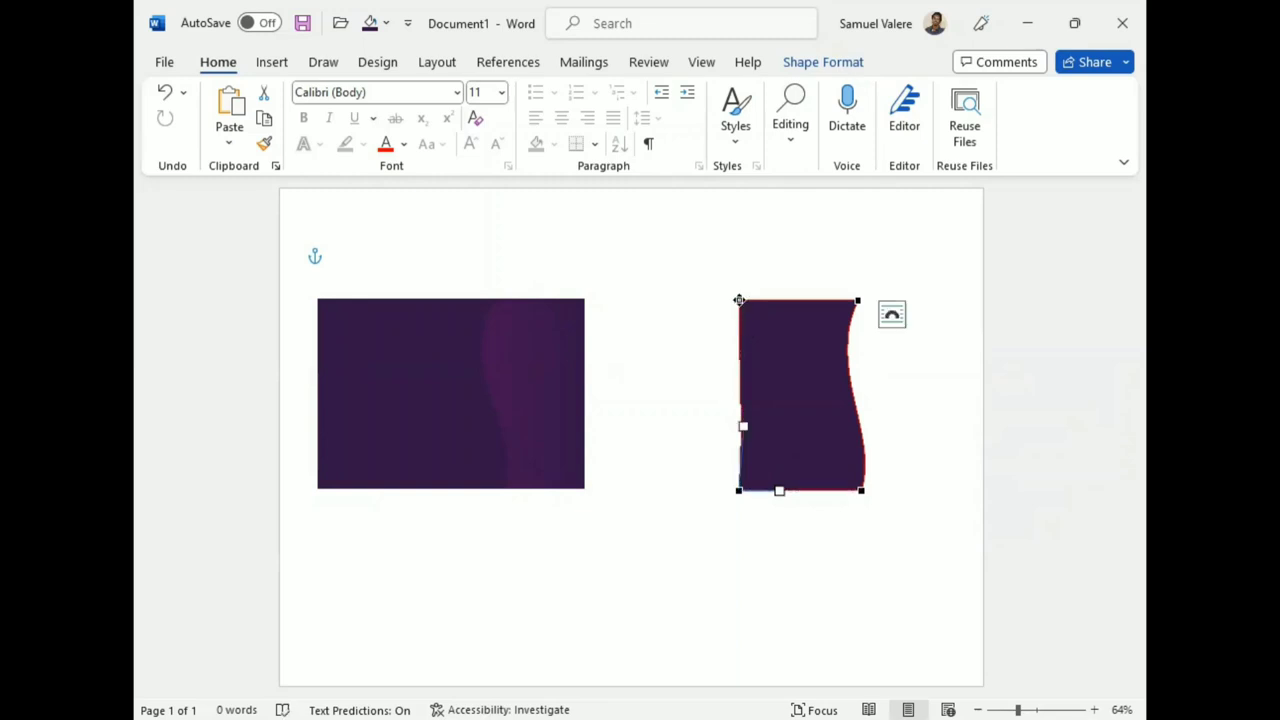
{"action": "left_click", "coordinate": [739, 300]}
{"action": "left_click_drag", "start_coordinate": [739, 298], "coordinate": [791, 298]}
{"action": "left_click_drag", "start_coordinate": [740, 488], "coordinate": [808, 489]}
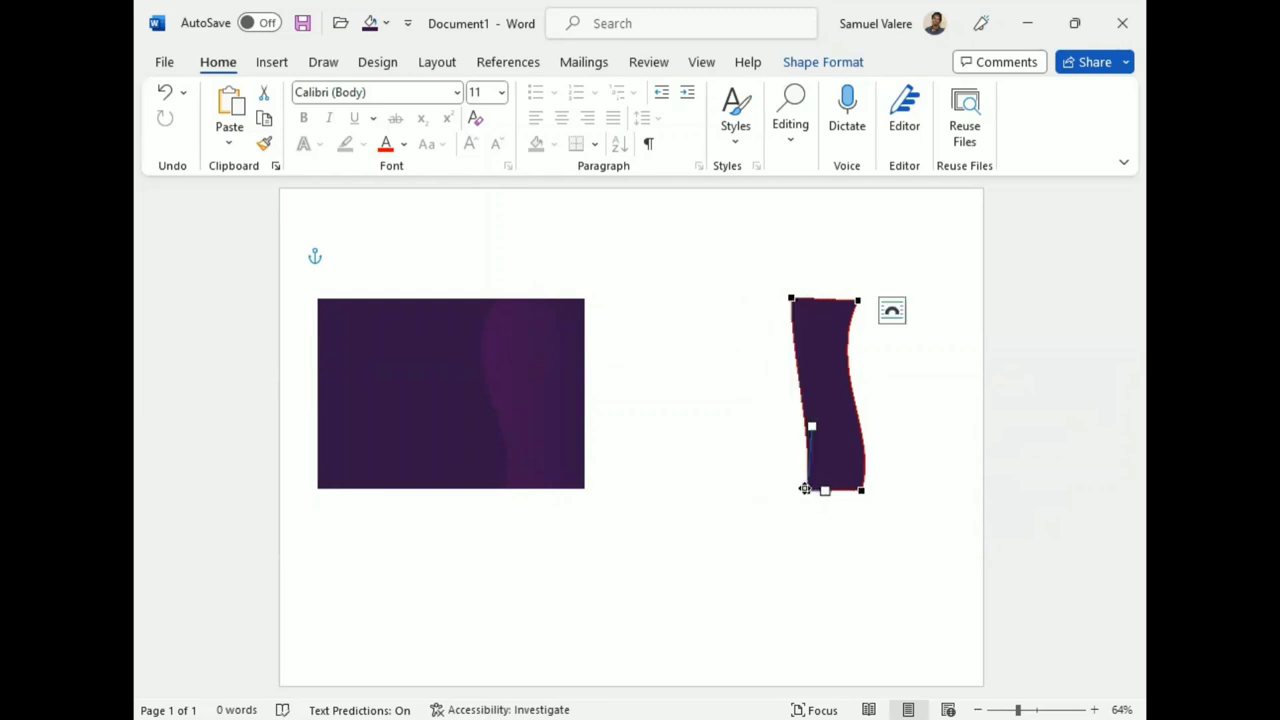
{"action": "left_click_drag", "start_coordinate": [814, 425], "coordinate": [892, 448]}
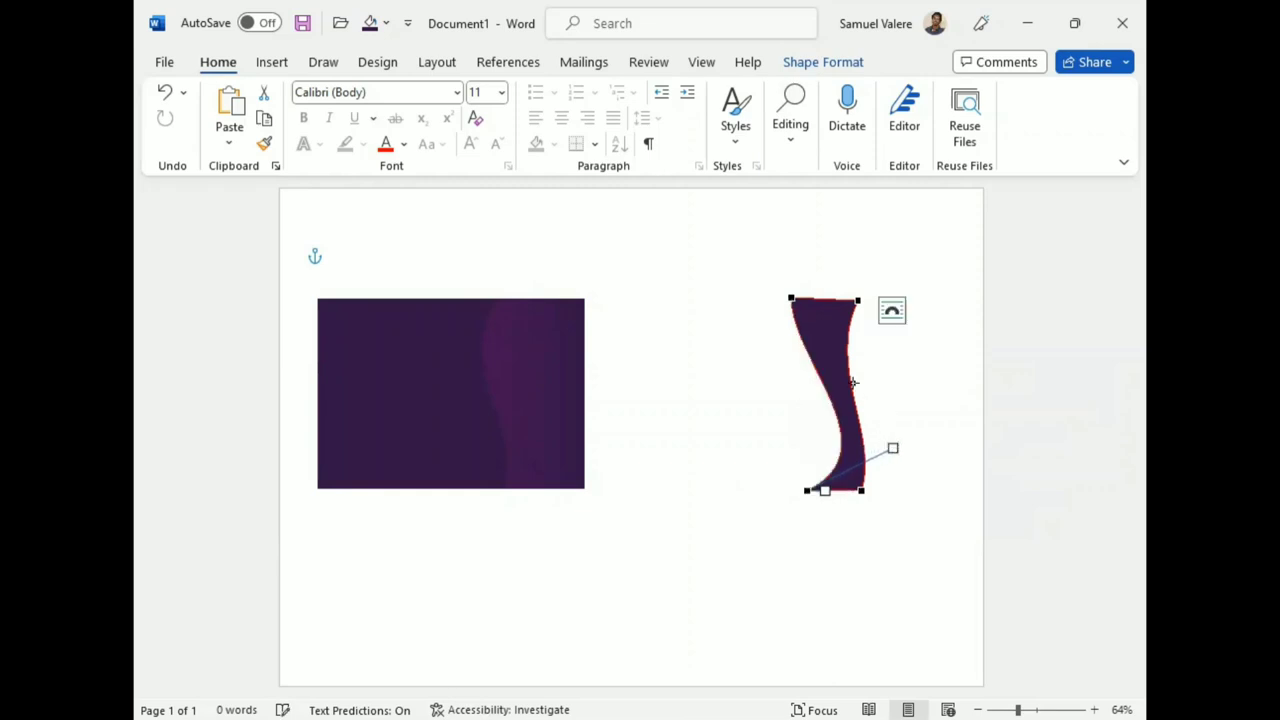
Bend the wave's top and bottom curve handles into an S shape.
{"action": "left_click", "coordinate": [855, 303]}
{"action": "mouse_move", "coordinate": [825, 368]}
{"action": "left_mouse_down"}
{"action": "mouse_move", "coordinate": [793, 311]}
{"action": "mouse_move", "coordinate": [837, 300]}
{"action": "left_mouse_up"}
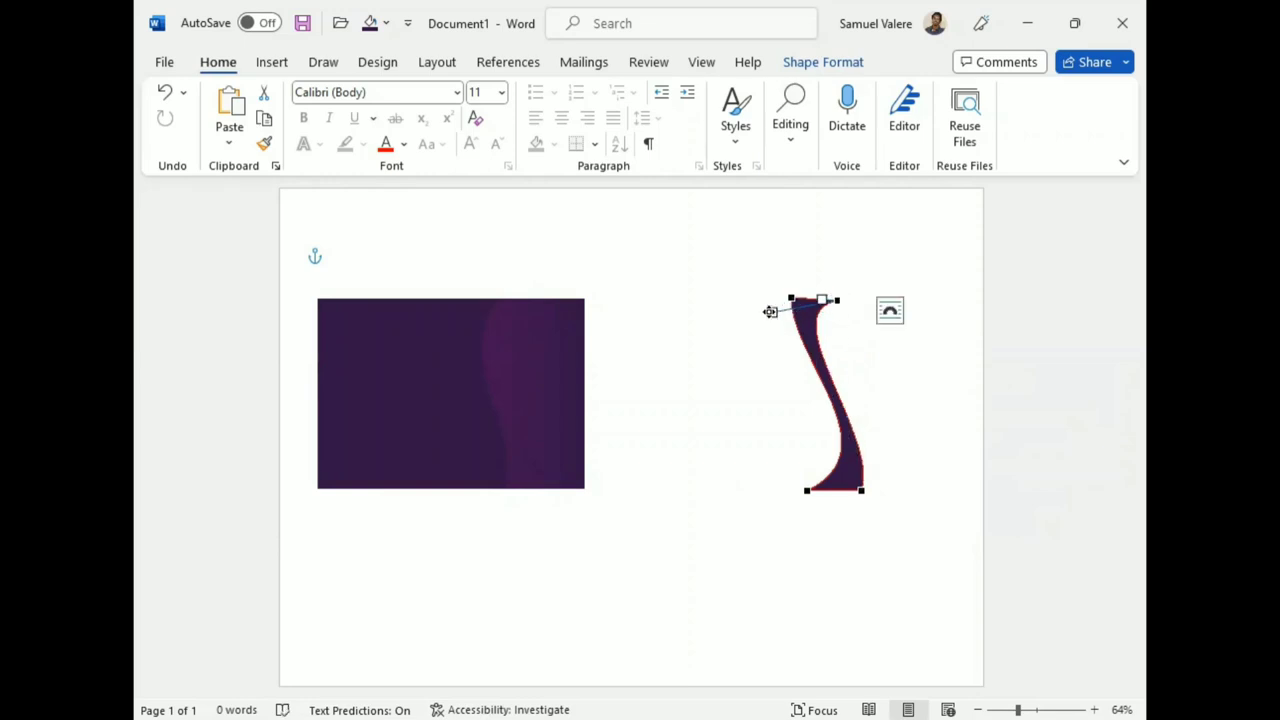
{"action": "mouse_move", "coordinate": [770, 311]}
{"action": "left_mouse_down"}
{"action": "mouse_move", "coordinate": [785, 320]}
{"action": "mouse_move", "coordinate": [791, 360]}
{"action": "mouse_move", "coordinate": [768, 334]}
{"action": "left_mouse_up"}
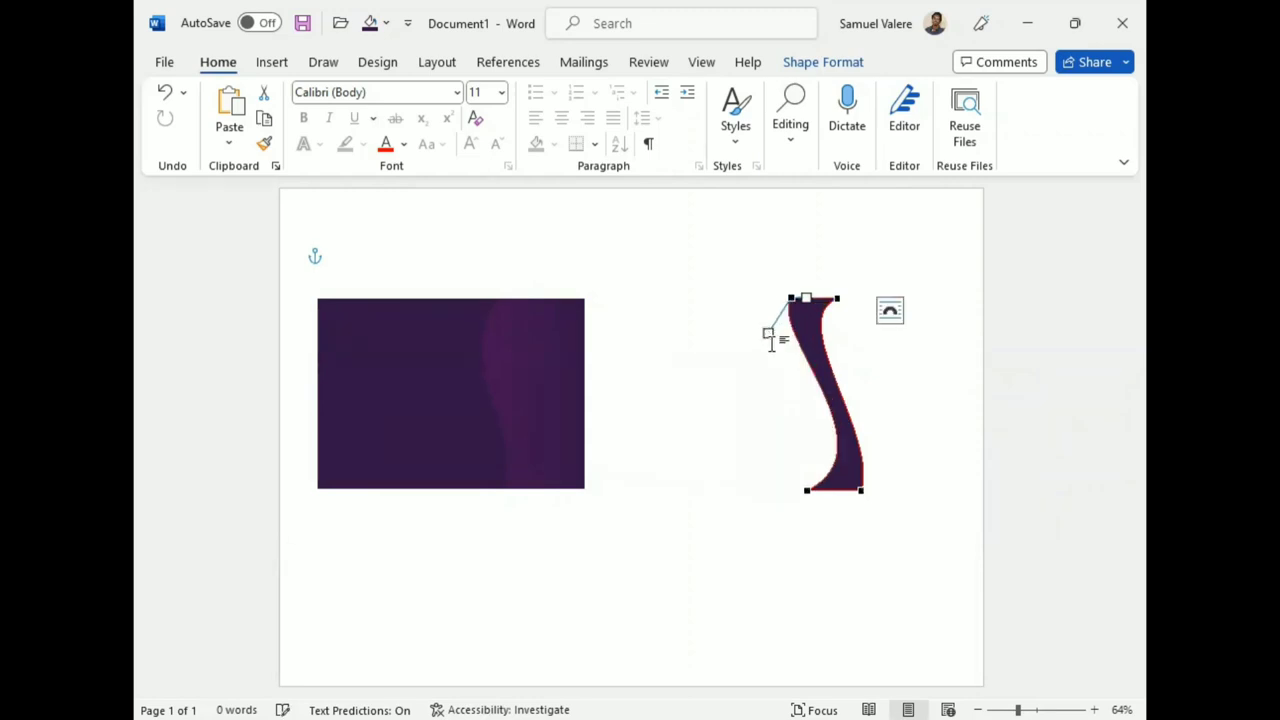
{"action": "left_click", "coordinate": [862, 488]}
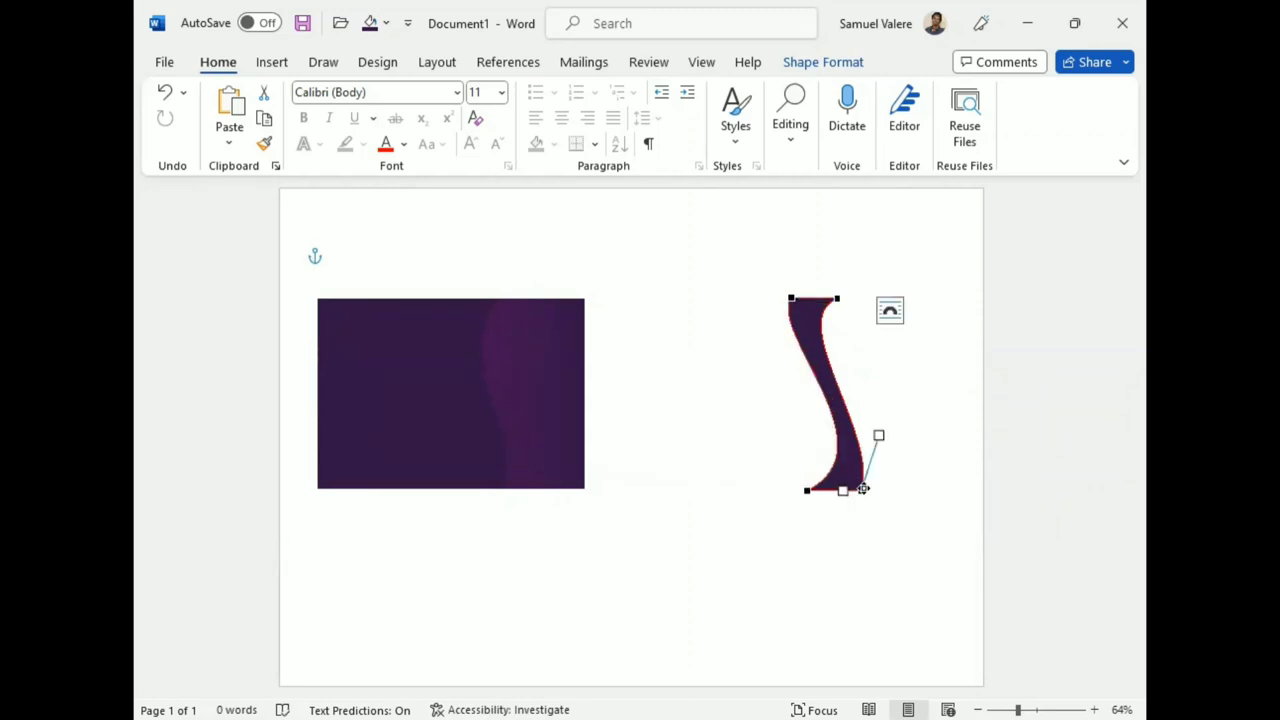
{"action": "left_click_drag", "start_coordinate": [880, 437], "coordinate": [902, 443]}
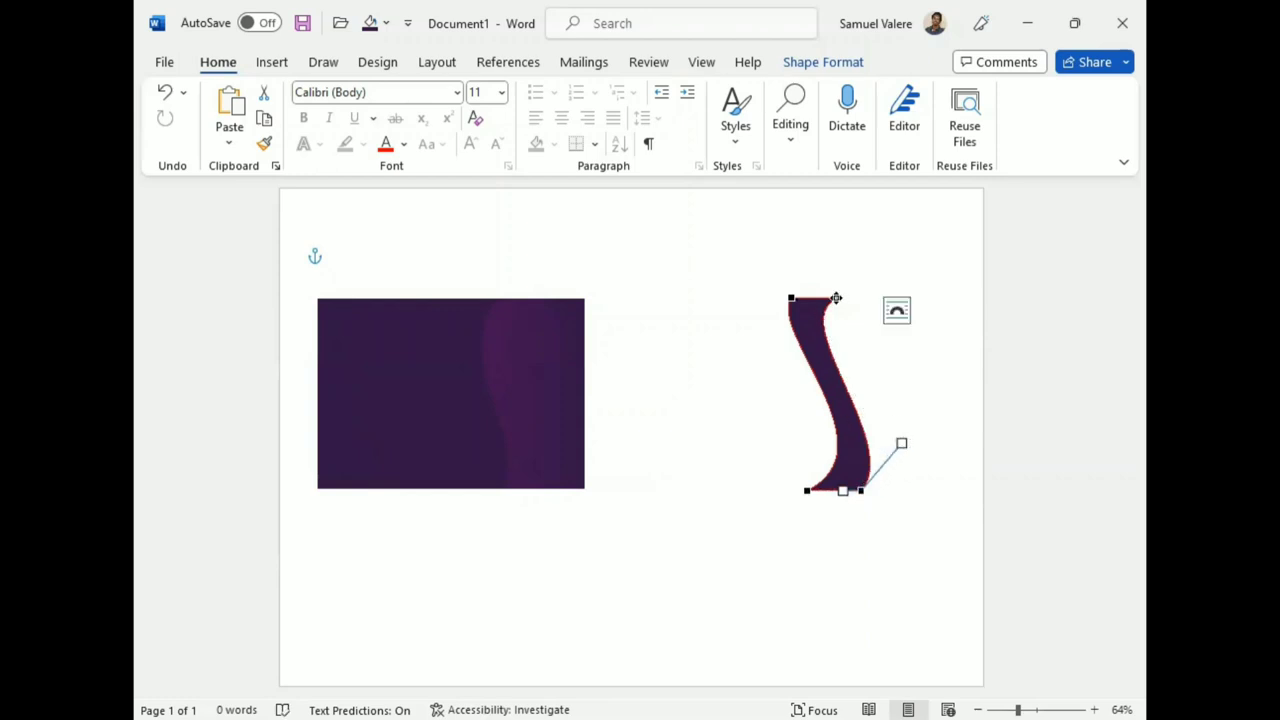
{"action": "left_click", "coordinate": [837, 298]}
{"action": "mouse_move", "coordinate": [784, 320]}
{"action": "left_mouse_down"}
{"action": "mouse_move", "coordinate": [793, 355]}
{"action": "mouse_move", "coordinate": [771, 371]}
{"action": "left_mouse_up"}
{"action": "left_click", "coordinate": [791, 299]}
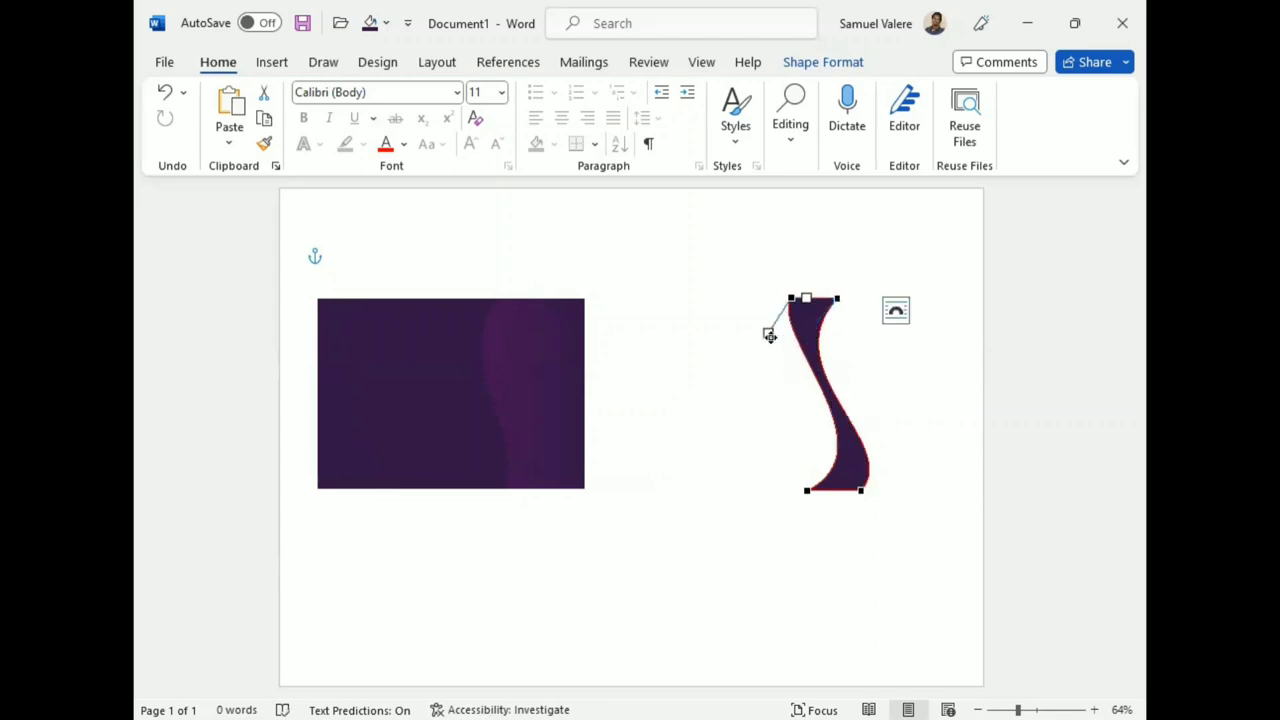
{"action": "left_click_drag", "start_coordinate": [768, 334], "coordinate": [764, 355]}
{"action": "left_click", "coordinate": [810, 491]}
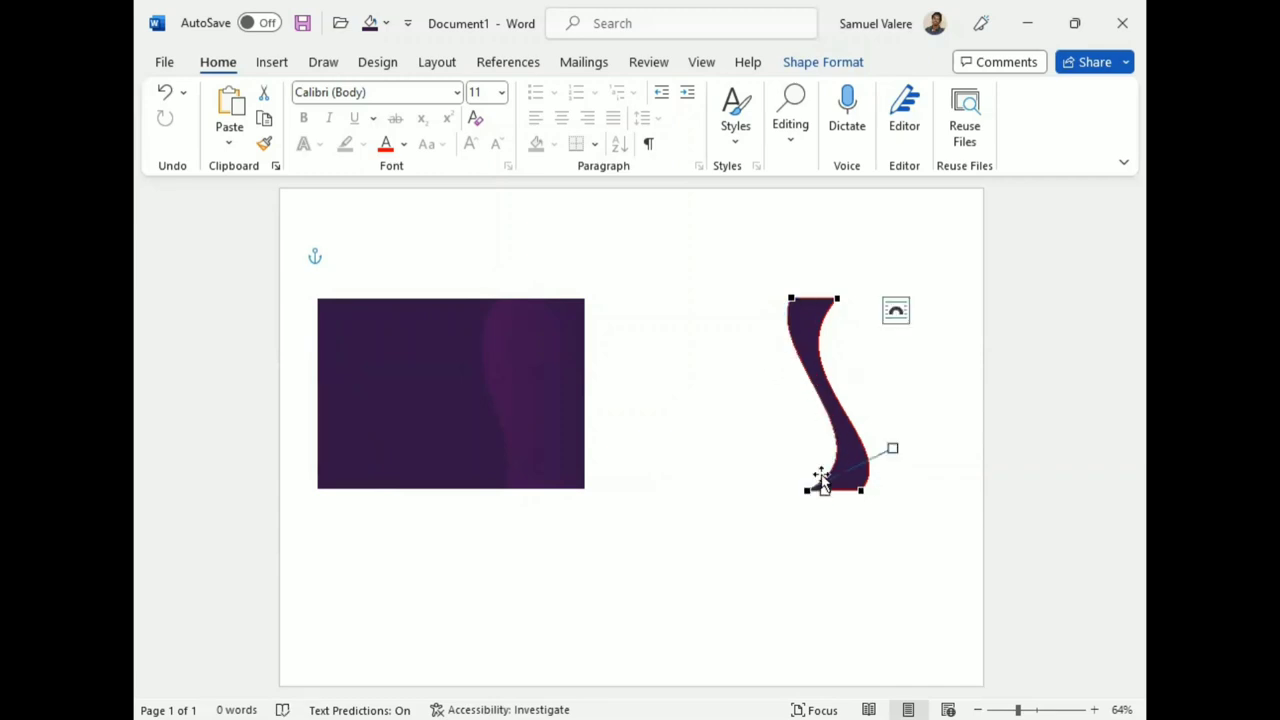
{"action": "left_click_drag", "start_coordinate": [889, 448], "coordinate": [902, 452]}
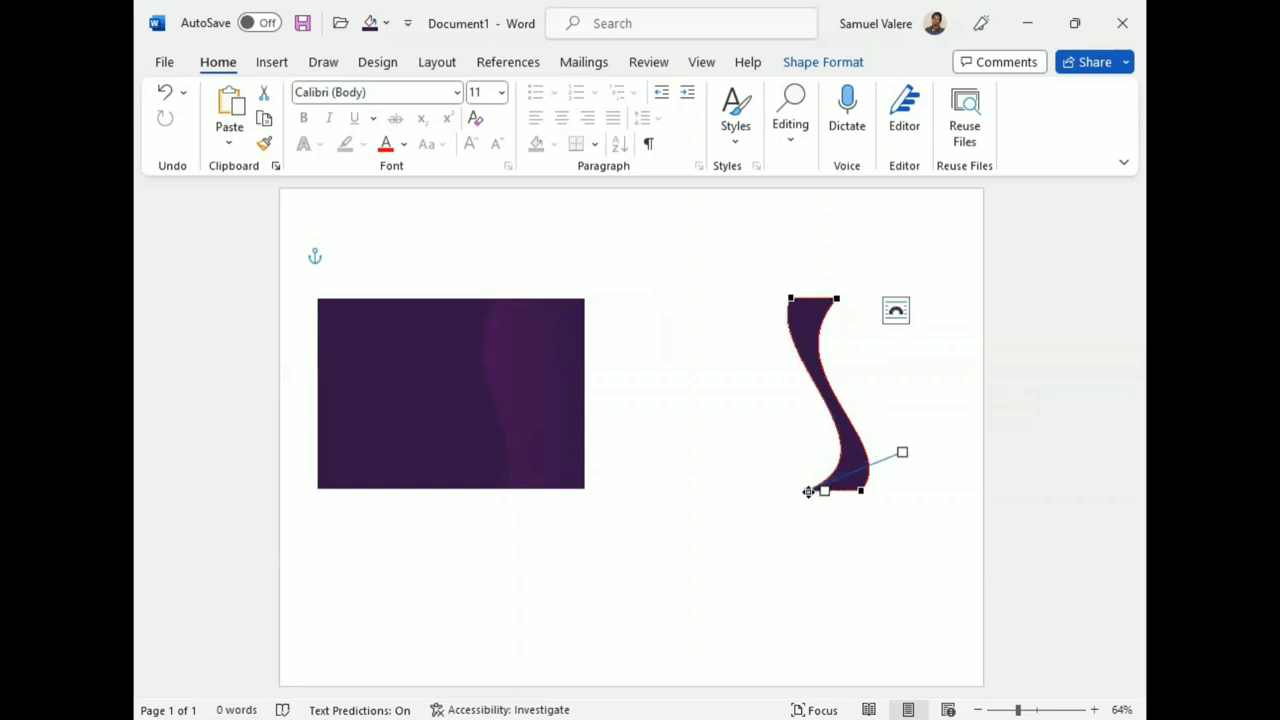
{"action": "left_click_drag", "start_coordinate": [808, 491], "coordinate": [840, 491]}
{"action": "left_click_drag", "start_coordinate": [927, 453], "coordinate": [899, 451]}
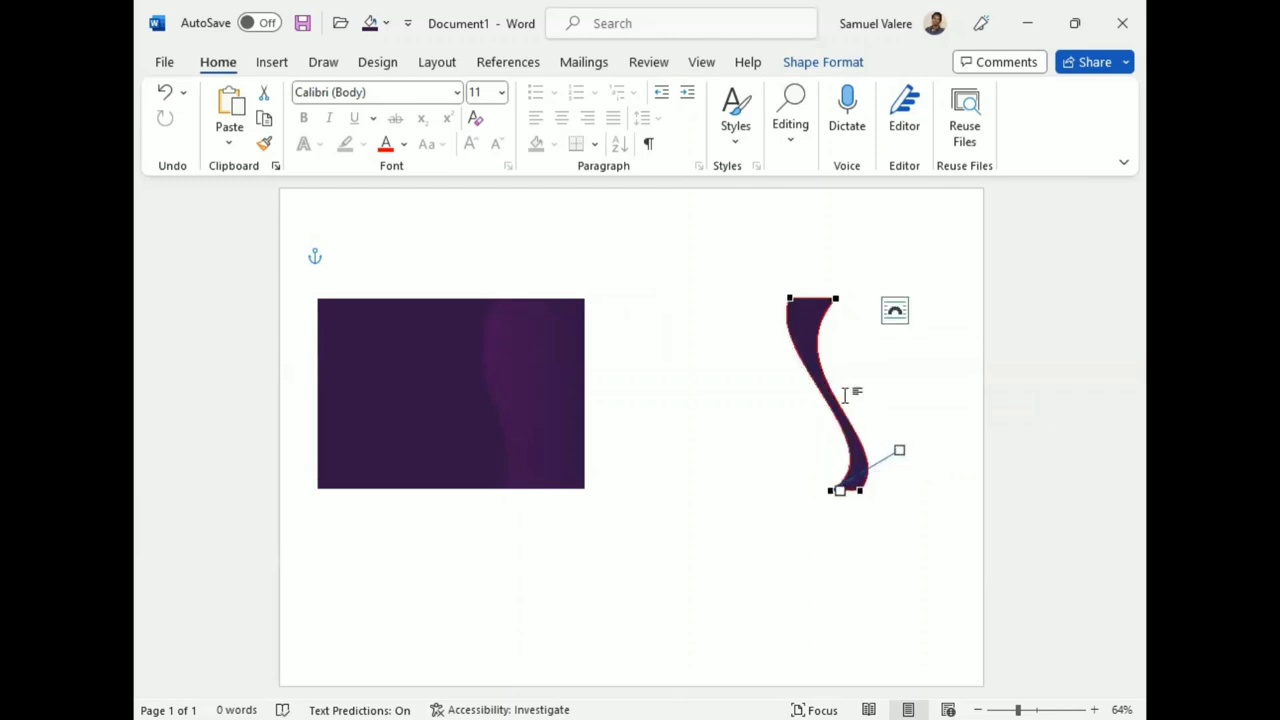
Fine-tune the top and bottom points and handles until the S-ribbon is smooth.
{"action": "left_click_drag", "start_coordinate": [836, 302], "coordinate": [823, 298]}
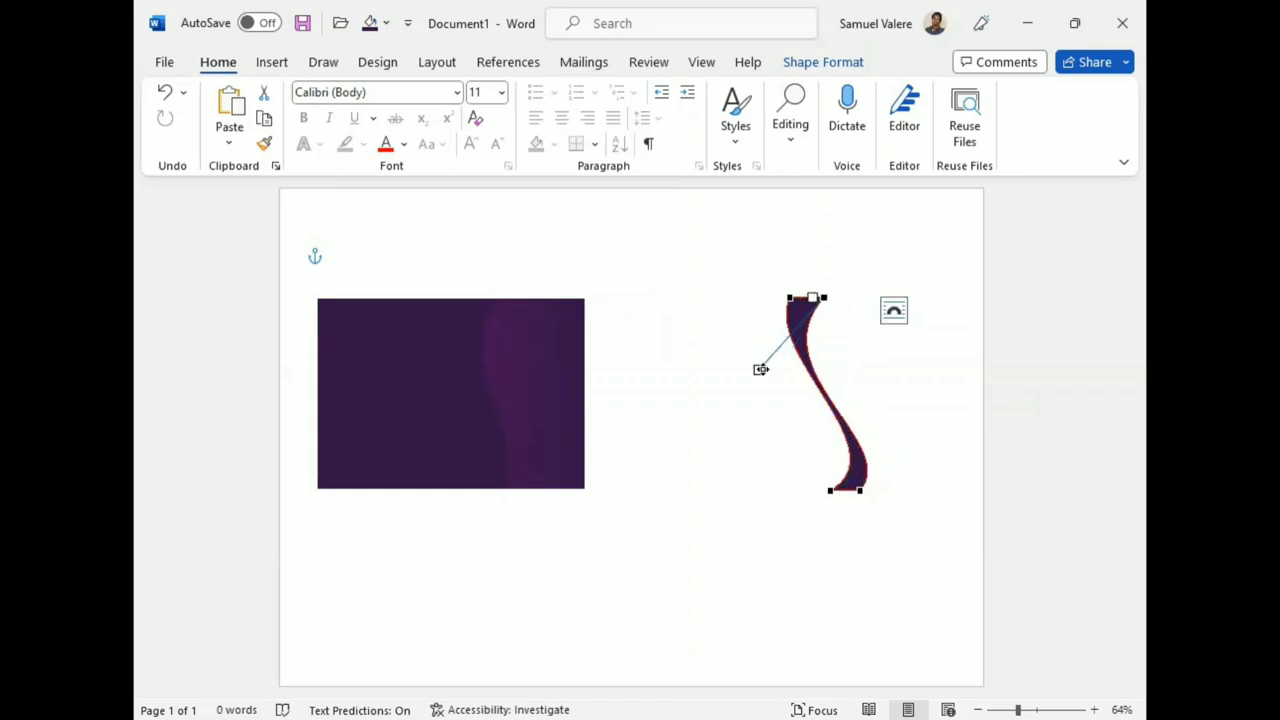
{"action": "left_click_drag", "start_coordinate": [761, 369], "coordinate": [778, 378]}
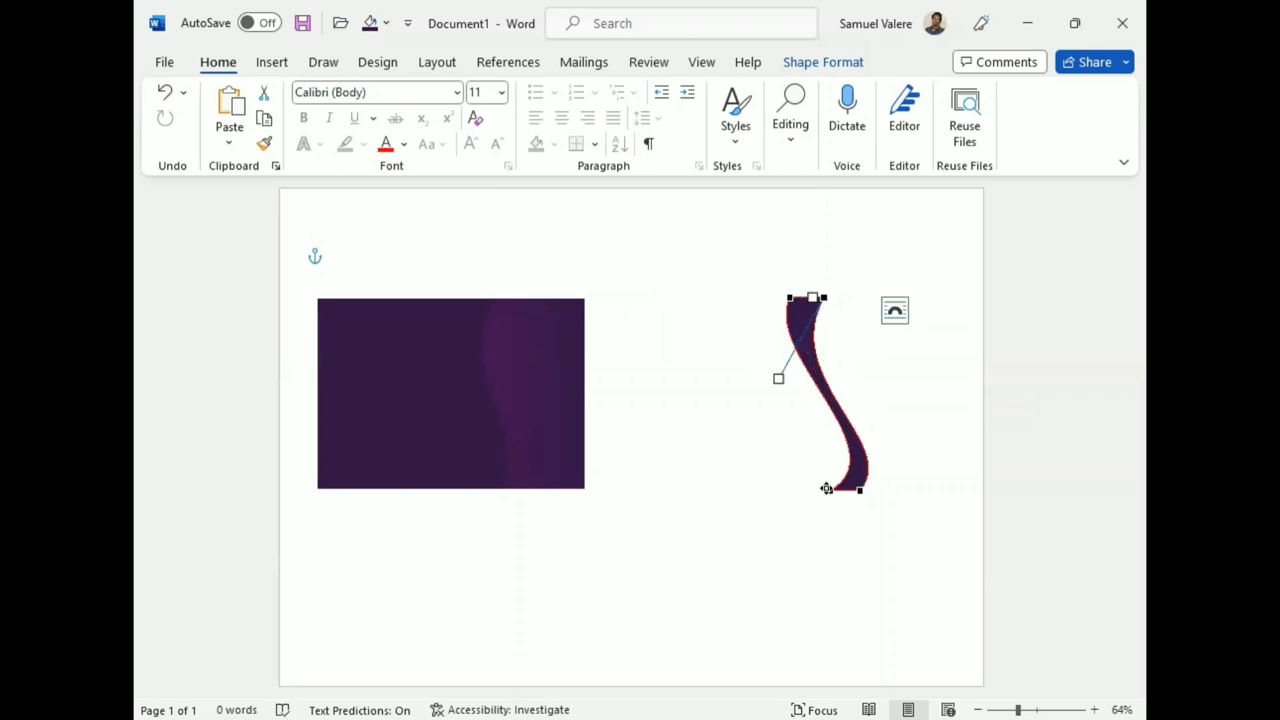
{"action": "left_click", "coordinate": [853, 490]}
{"action": "left_click_drag", "start_coordinate": [899, 443], "coordinate": [906, 427]}
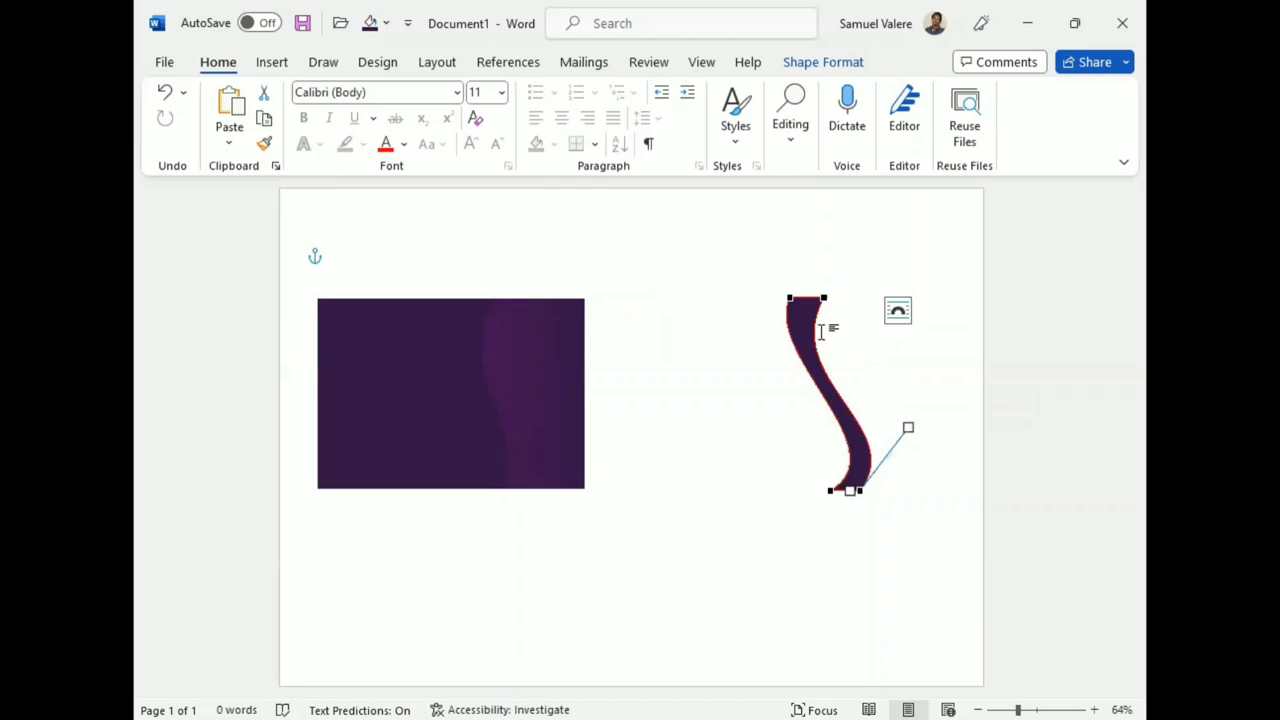
{"action": "left_click", "coordinate": [801, 298]}
{"action": "left_click_drag", "start_coordinate": [763, 356], "coordinate": [750, 347]}
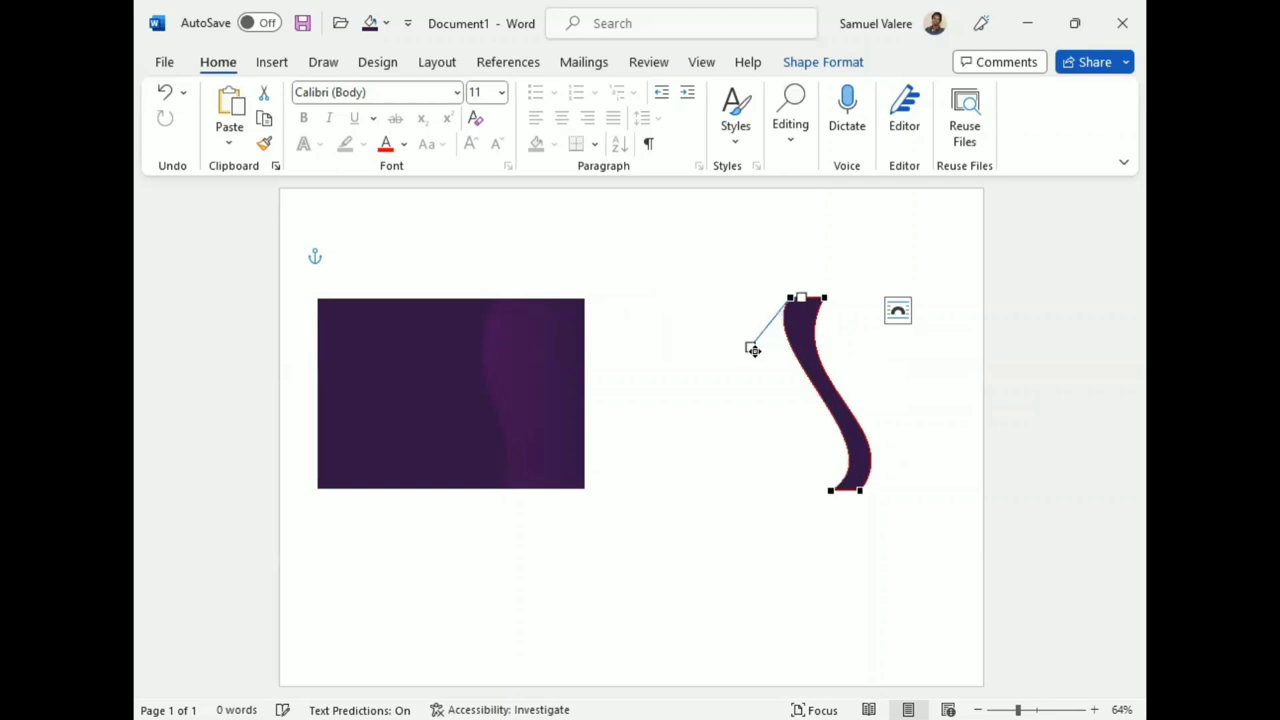
{"action": "left_click", "coordinate": [822, 298]}
{"action": "left_click_drag", "start_coordinate": [779, 378], "coordinate": [752, 359]}
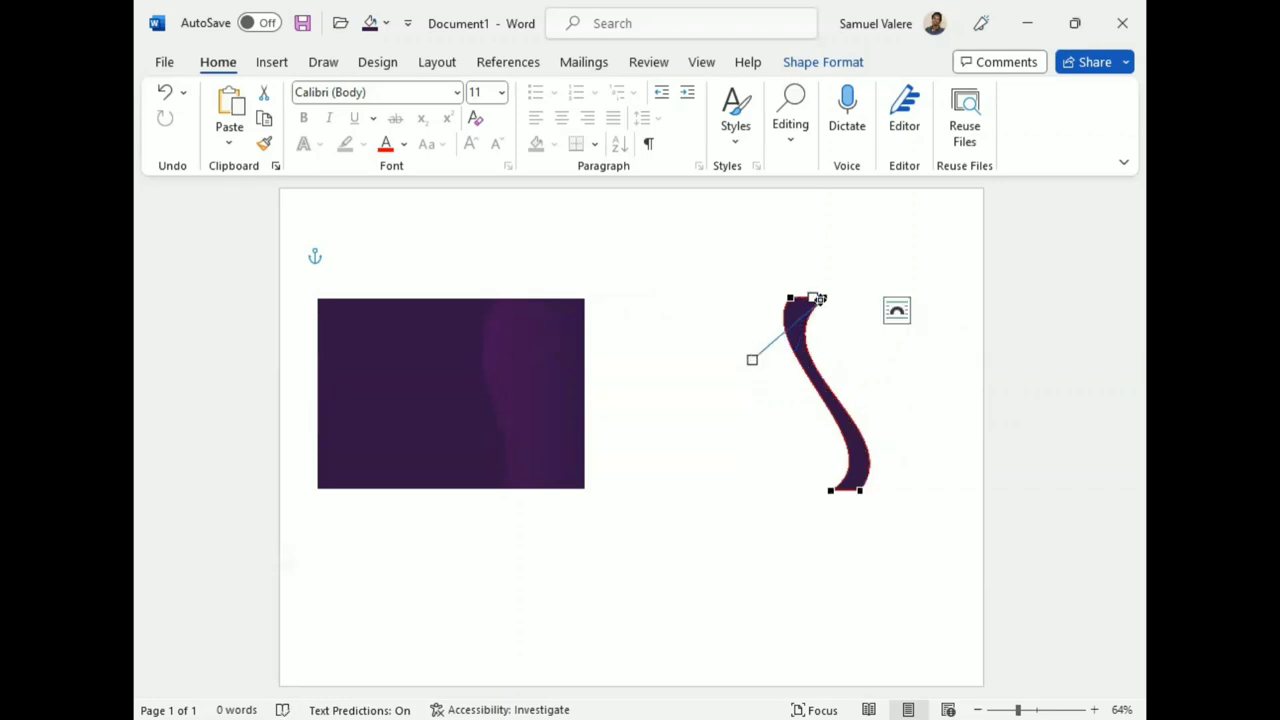
{"action": "left_click_drag", "start_coordinate": [820, 296], "coordinate": [806, 296]}
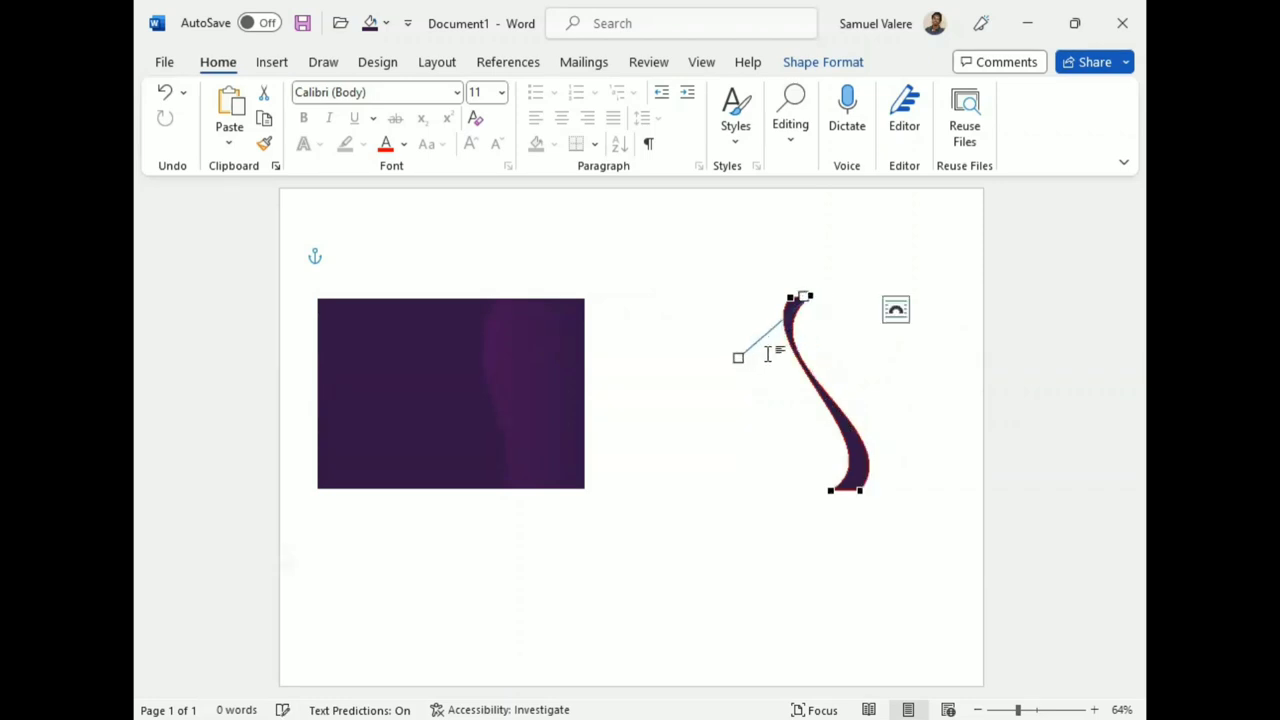
{"action": "left_click_drag", "start_coordinate": [739, 357], "coordinate": [747, 359]}
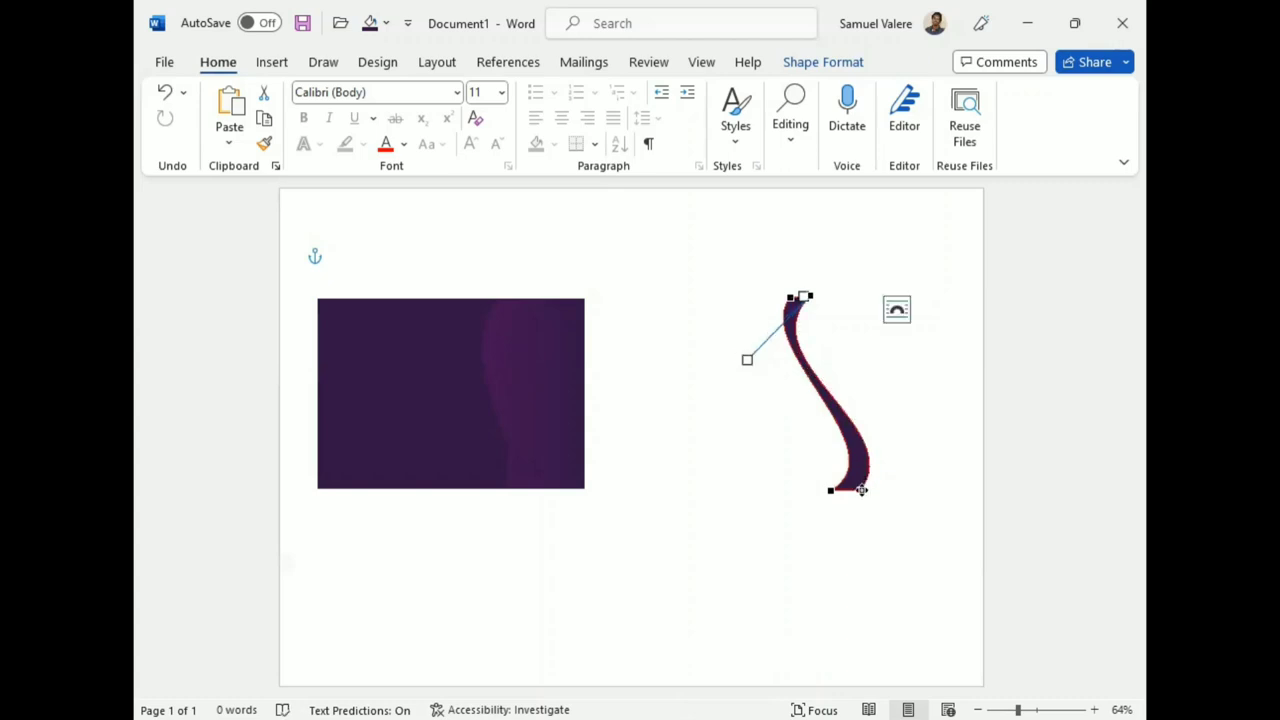
{"action": "left_click_drag", "start_coordinate": [861, 490], "coordinate": [850, 488]}
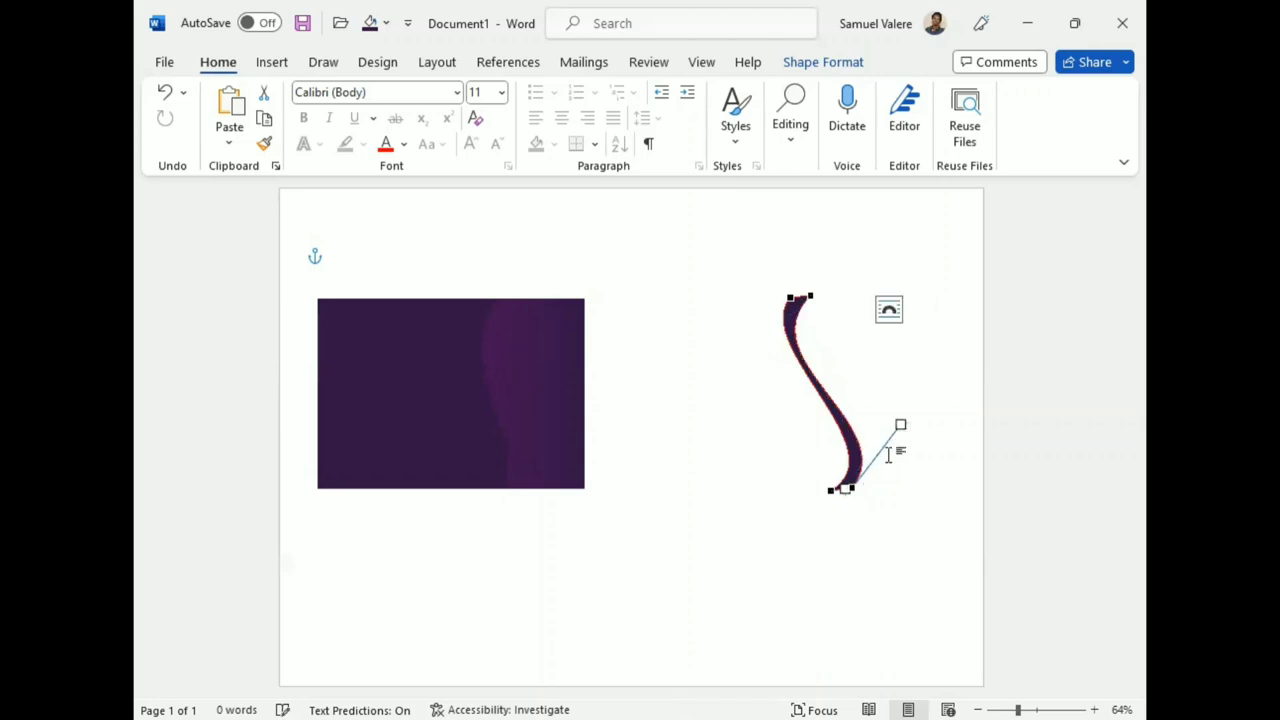
{"action": "left_click", "coordinate": [878, 457]}
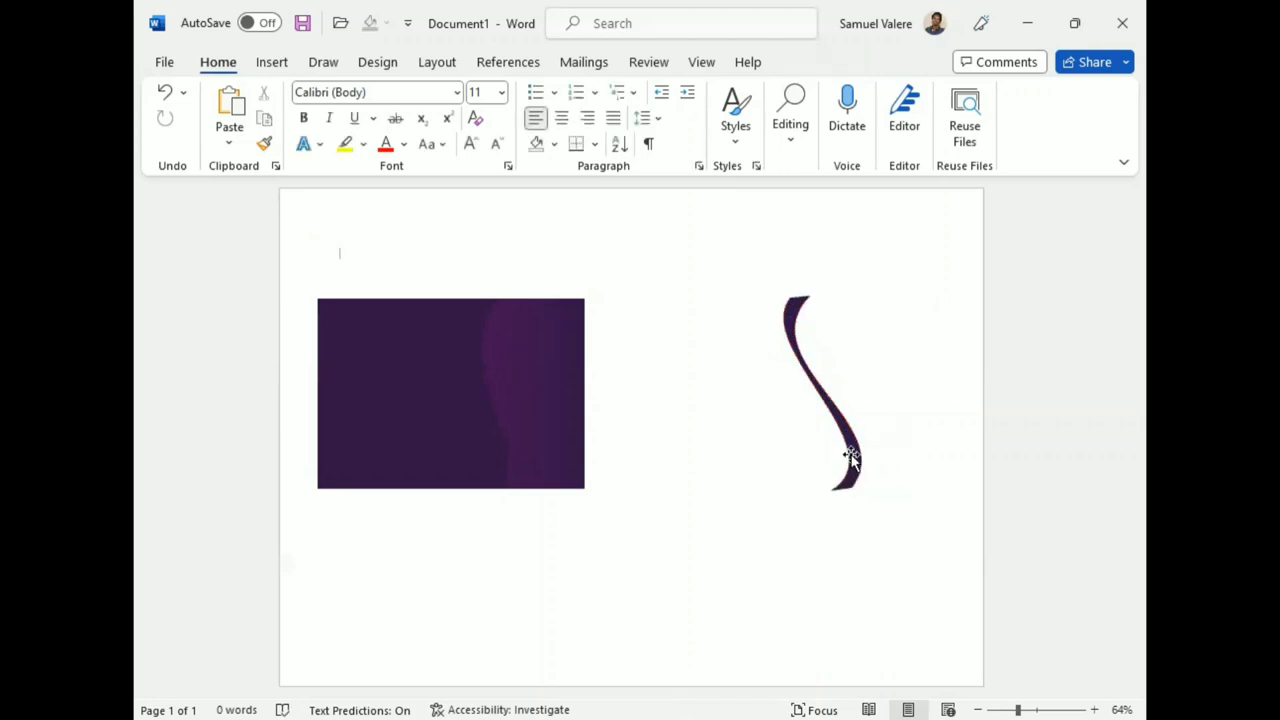
Move the S-curve onto the rectangle's right side, fill it orange-gold, and nudge it up.
{"action": "left_click_drag", "start_coordinate": [851, 451], "coordinate": [547, 456]}
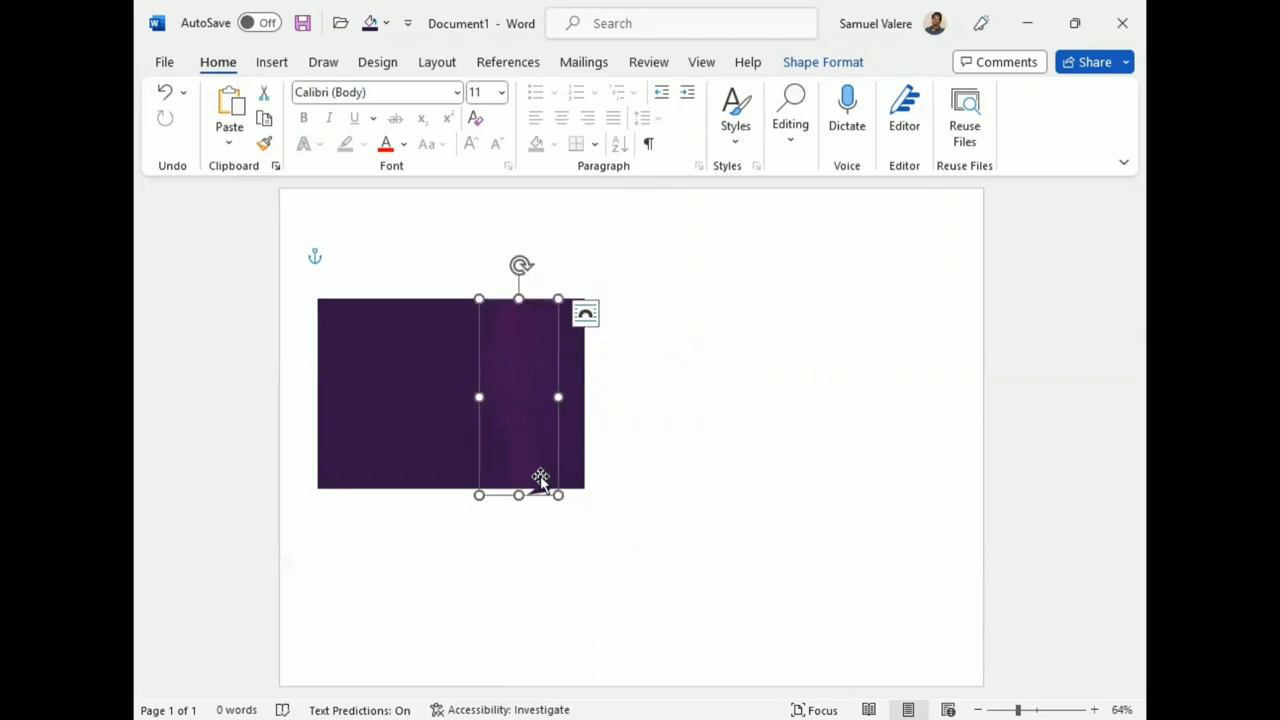
{"action": "left_click", "coordinate": [822, 62]}
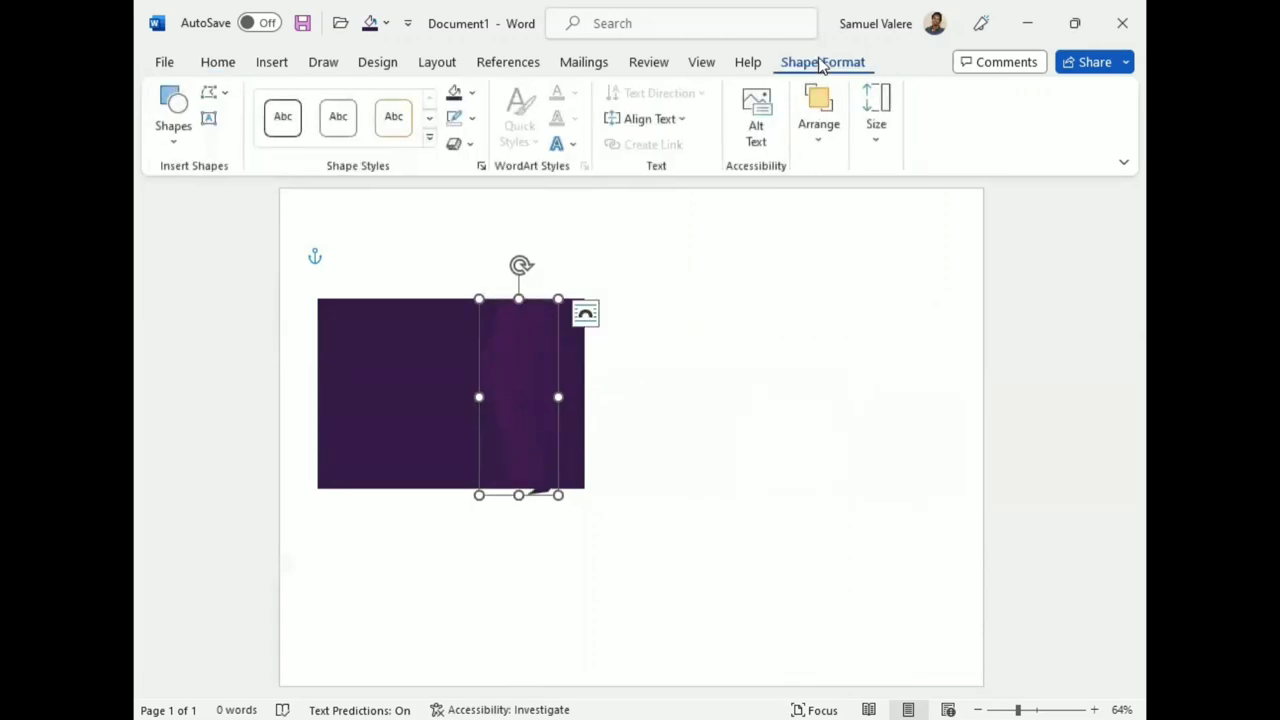
{"action": "left_click", "coordinate": [471, 92]}
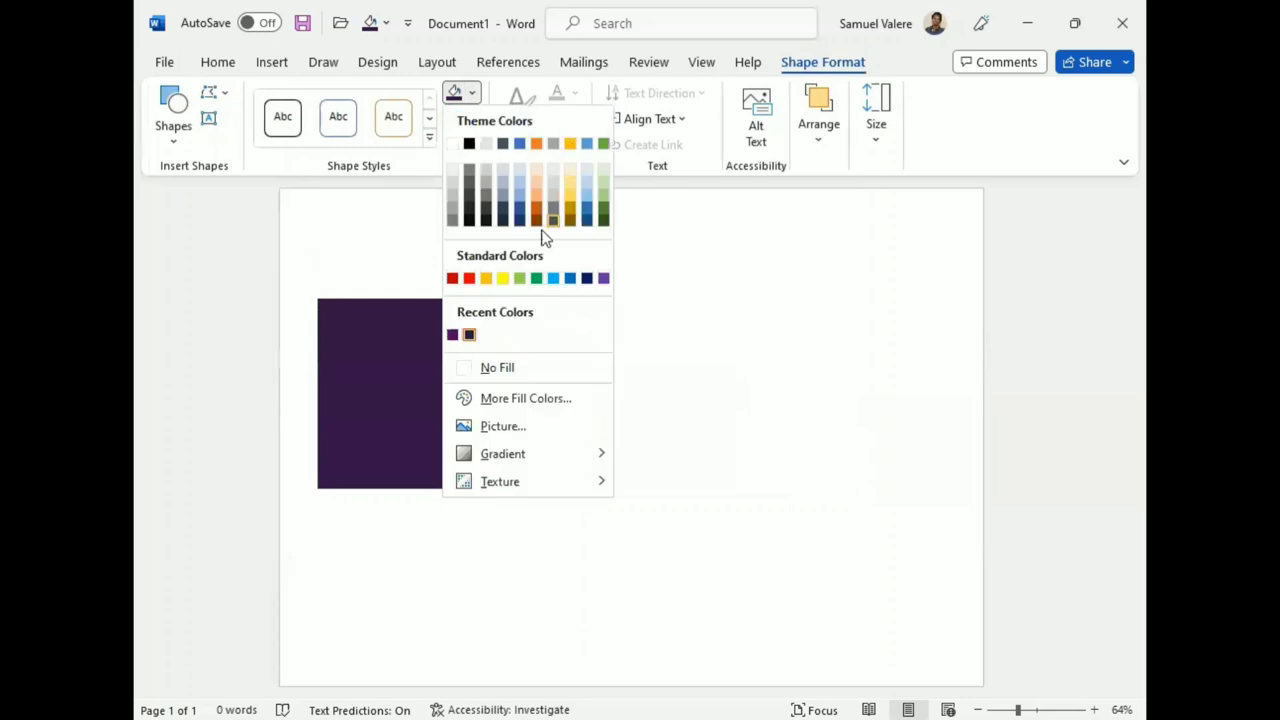
{"action": "left_click", "coordinate": [487, 278]}
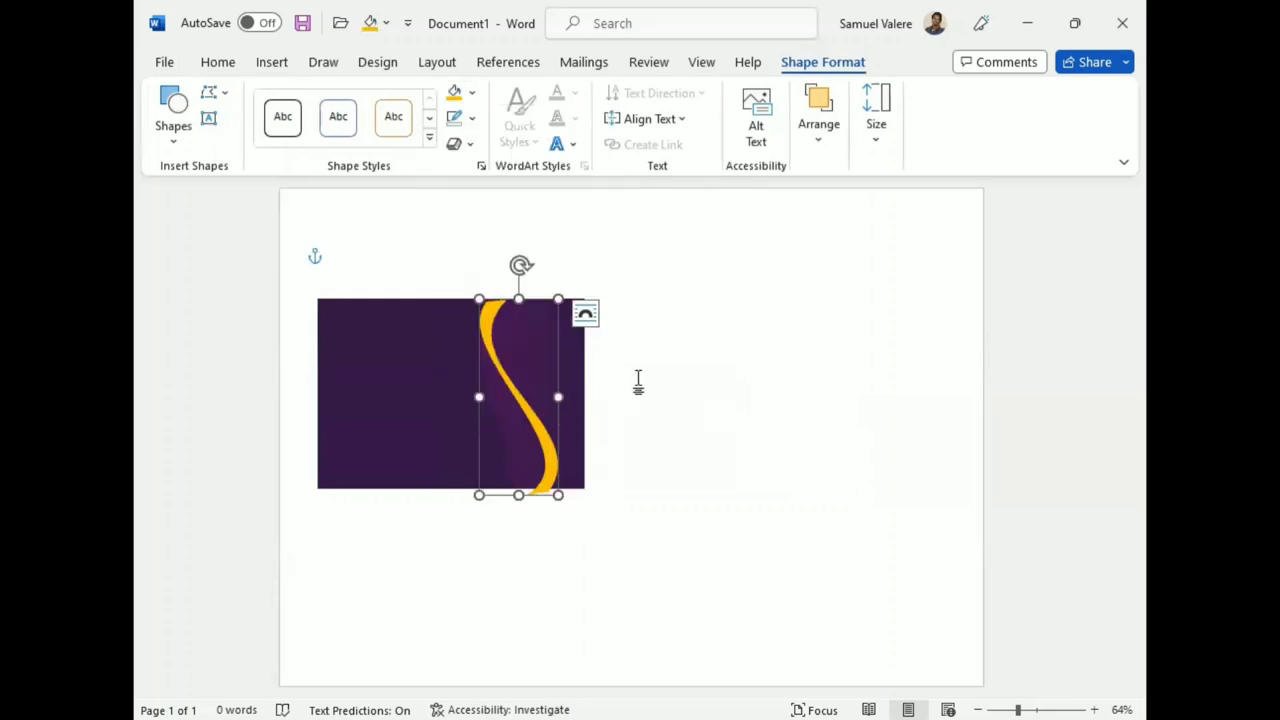
{"action": "key", "text": "Up"}
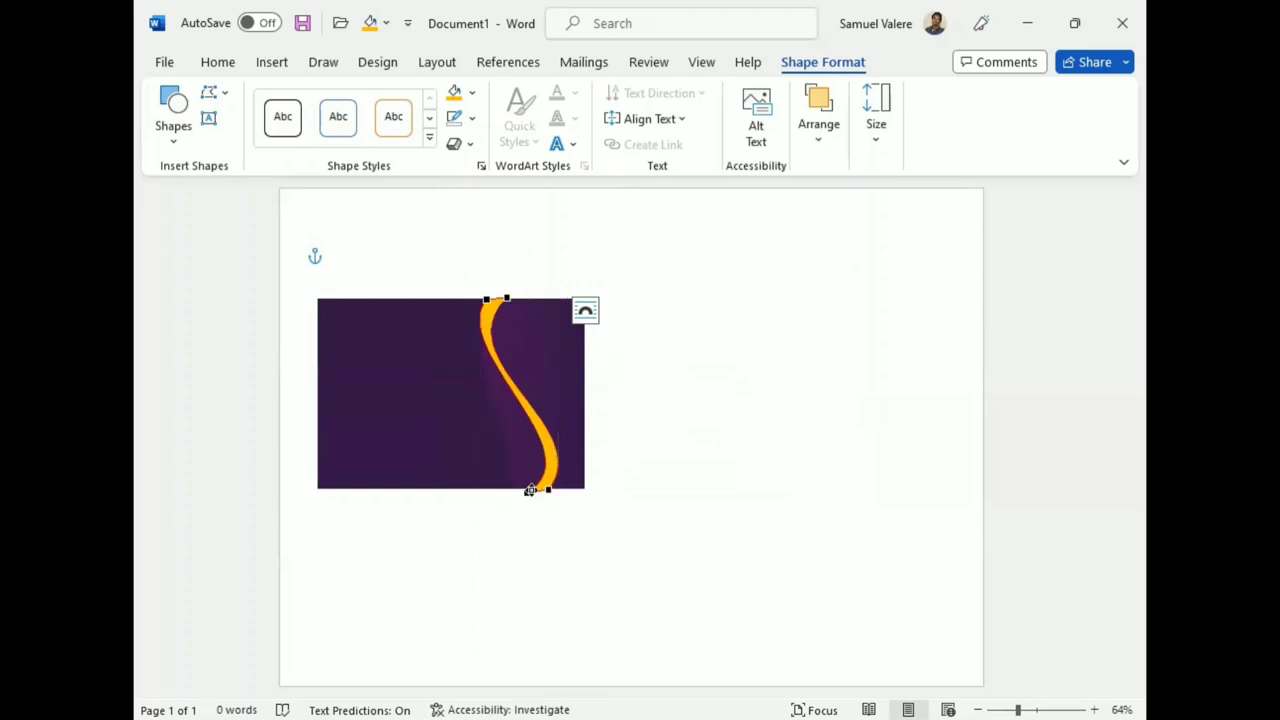
Adjust the gold wave's bottom and top curves to slim it.
{"action": "left_click_drag", "start_coordinate": [529, 491], "coordinate": [482, 487]}
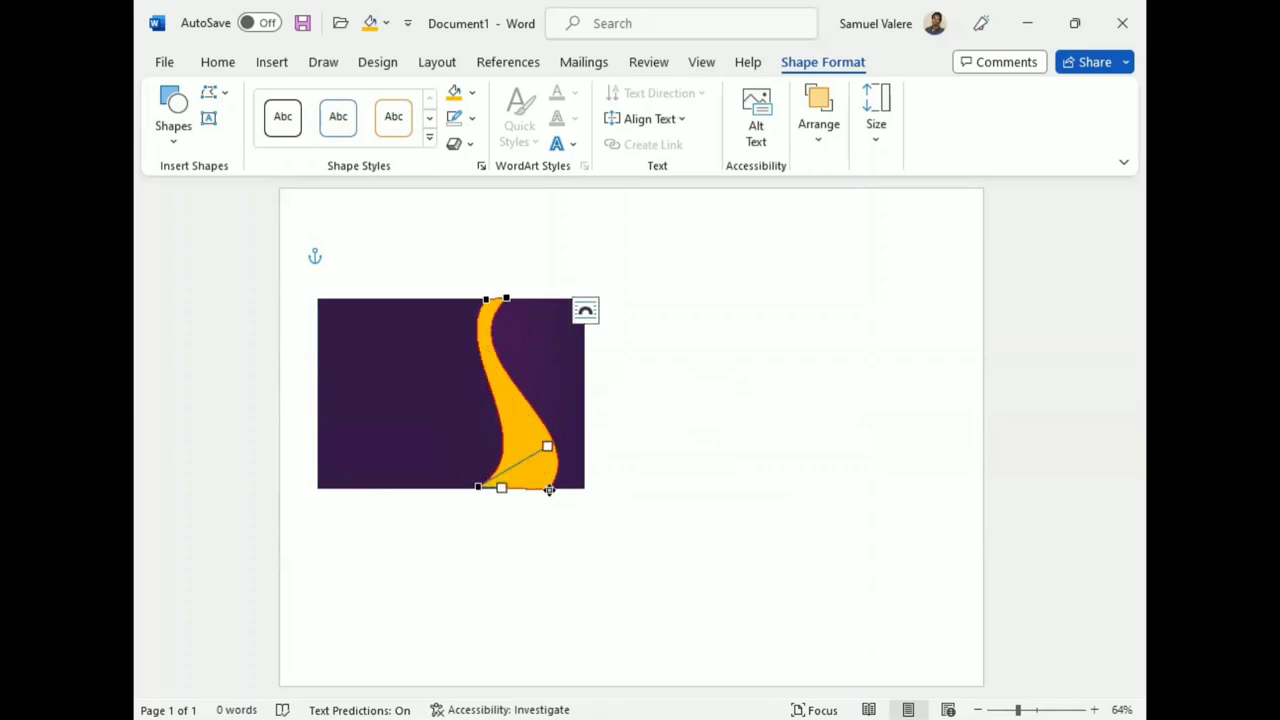
{"action": "left_click_drag", "start_coordinate": [501, 488], "coordinate": [480, 488]}
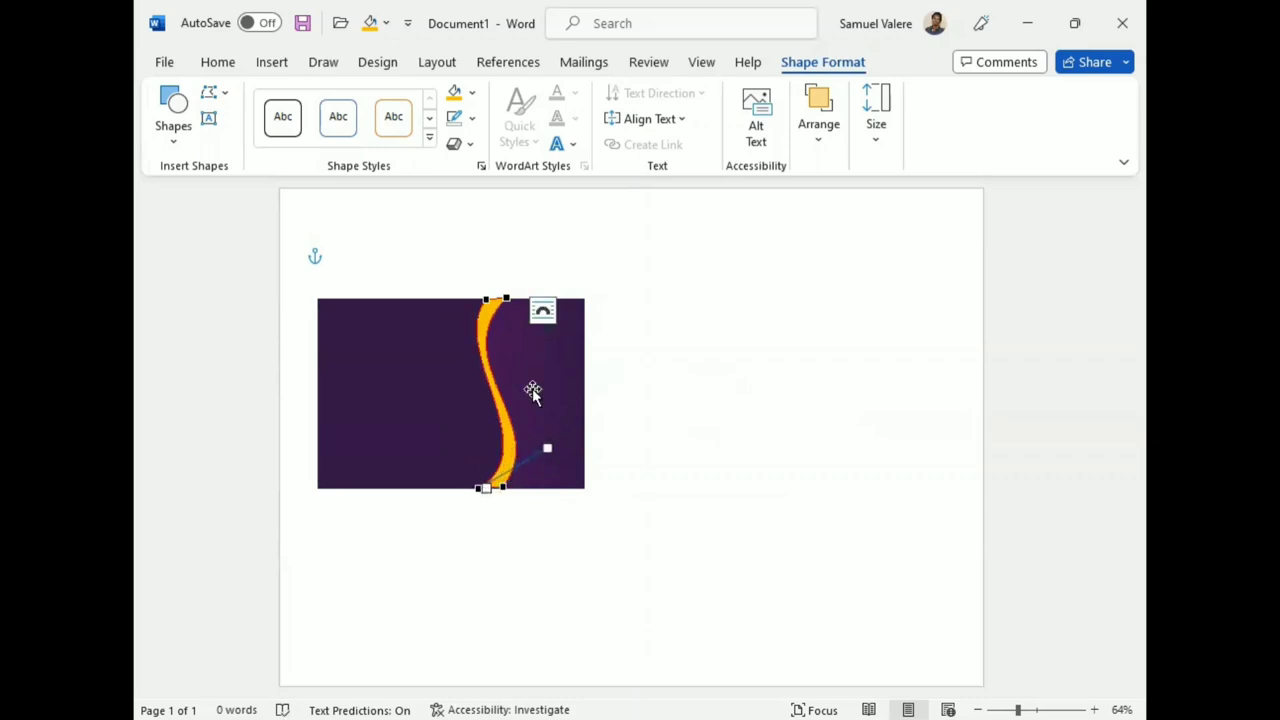
{"action": "left_click", "coordinate": [500, 298]}
{"action": "left_click_drag", "start_coordinate": [445, 361], "coordinate": [441, 344]}
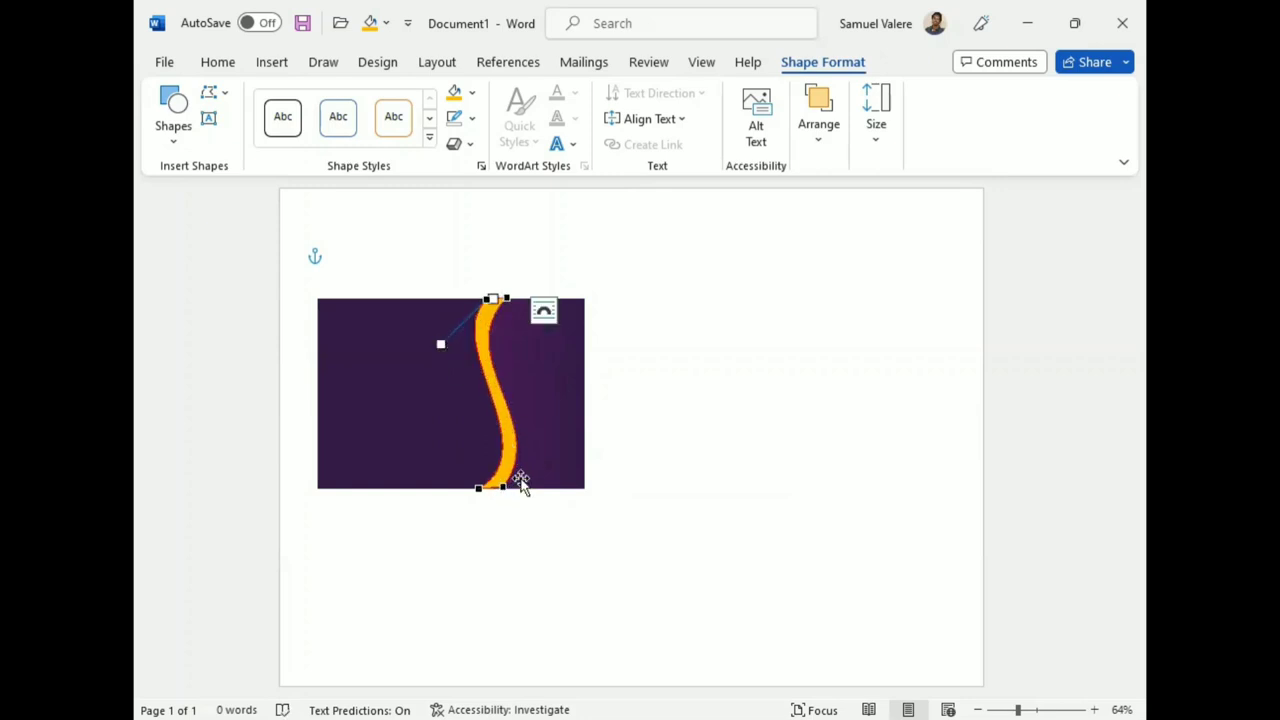
{"action": "left_click", "coordinate": [587, 413]}
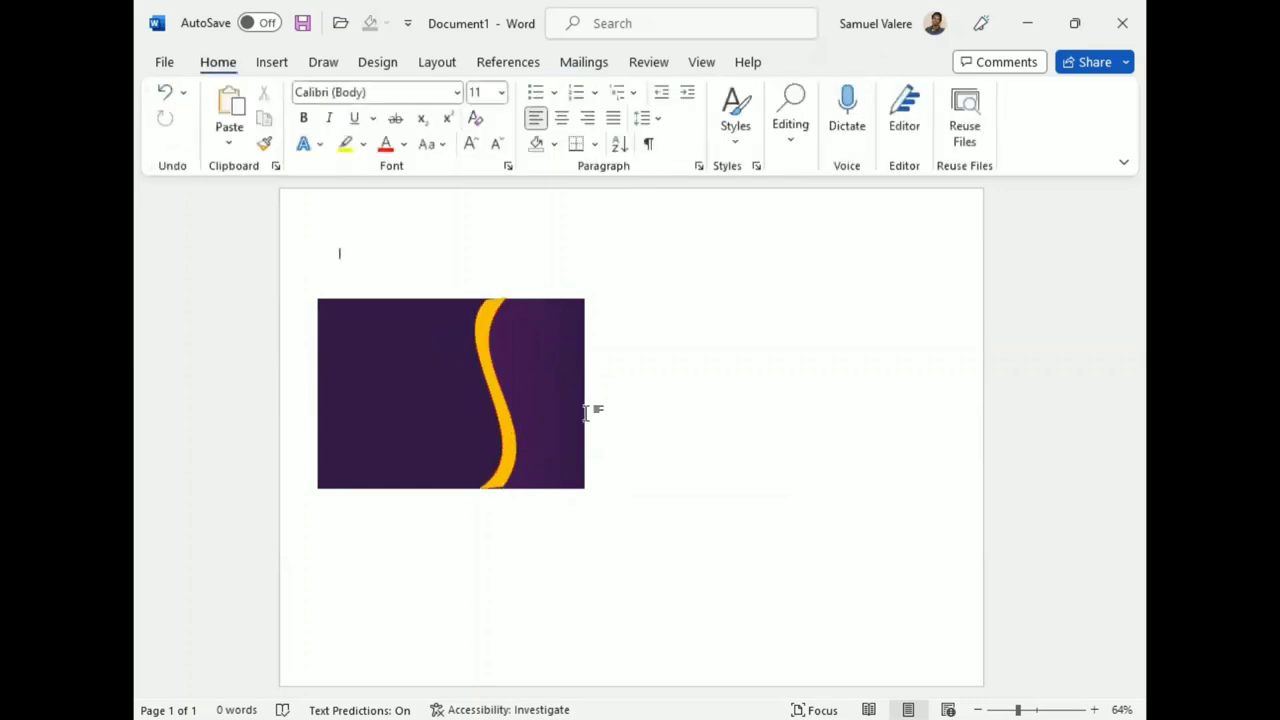
Edit the wave's points so its top and bottom ends sit flush with the rectangle's edges.
{"action": "left_click", "coordinate": [491, 381]}
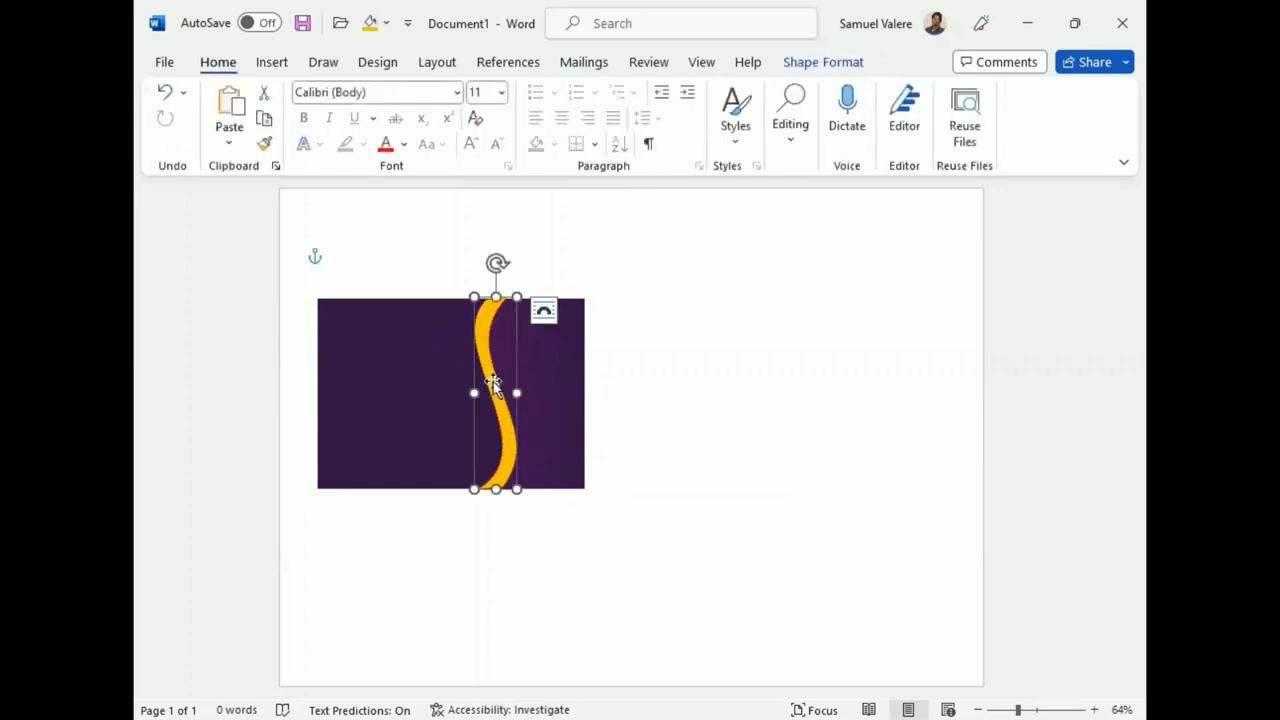
{"action": "right_click", "coordinate": [511, 445]}
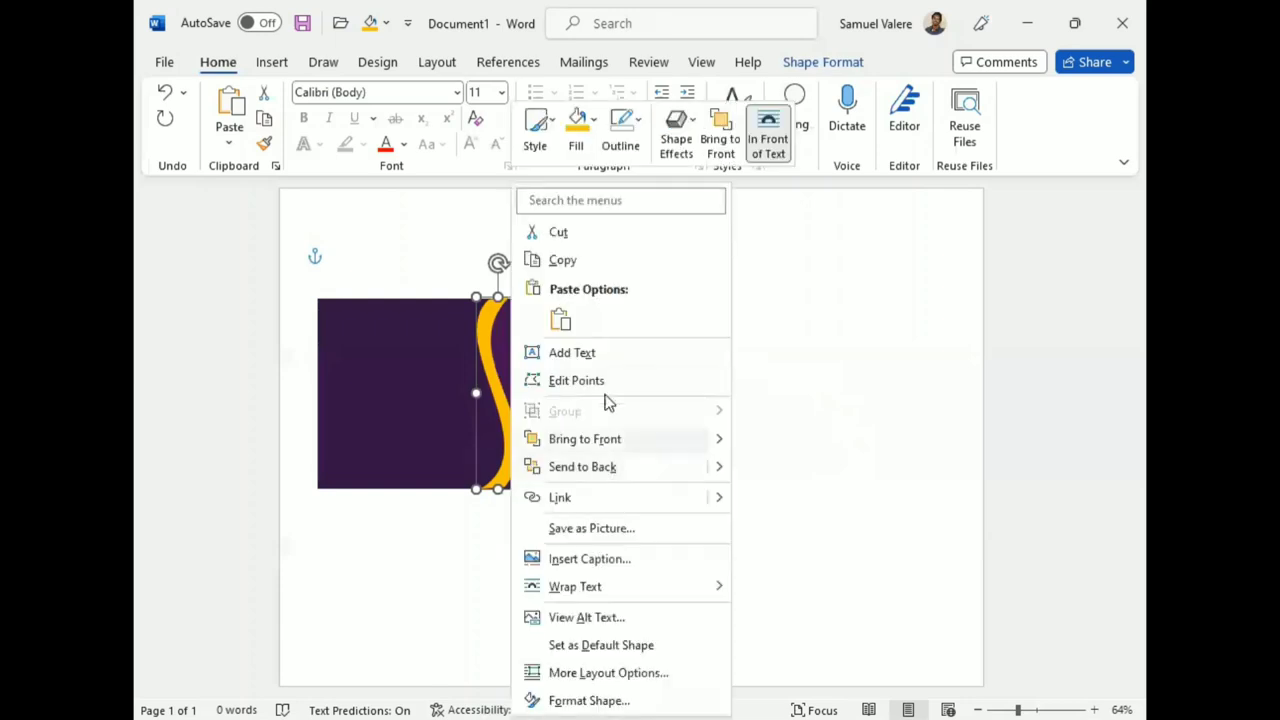
{"action": "left_click", "coordinate": [599, 388]}
{"action": "left_click", "coordinate": [498, 488]}
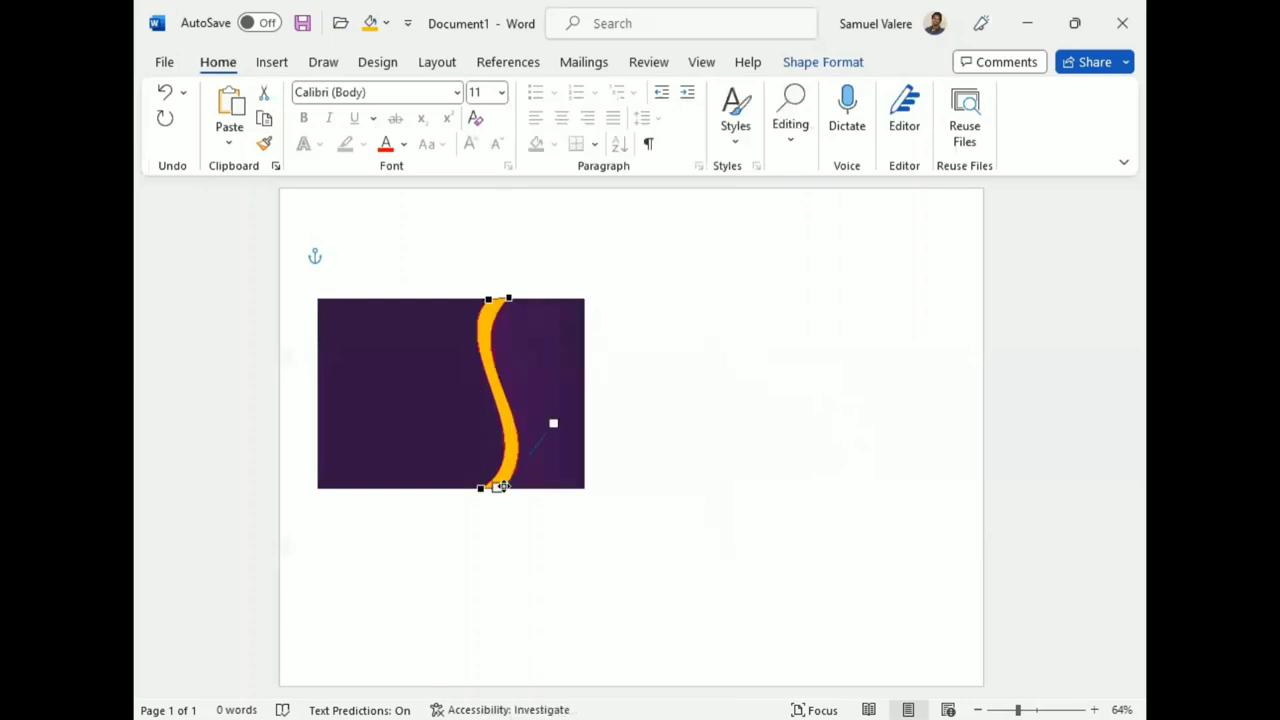
{"action": "left_click_drag", "start_coordinate": [499, 489], "coordinate": [493, 489]}
{"action": "left_click", "coordinate": [490, 296]}
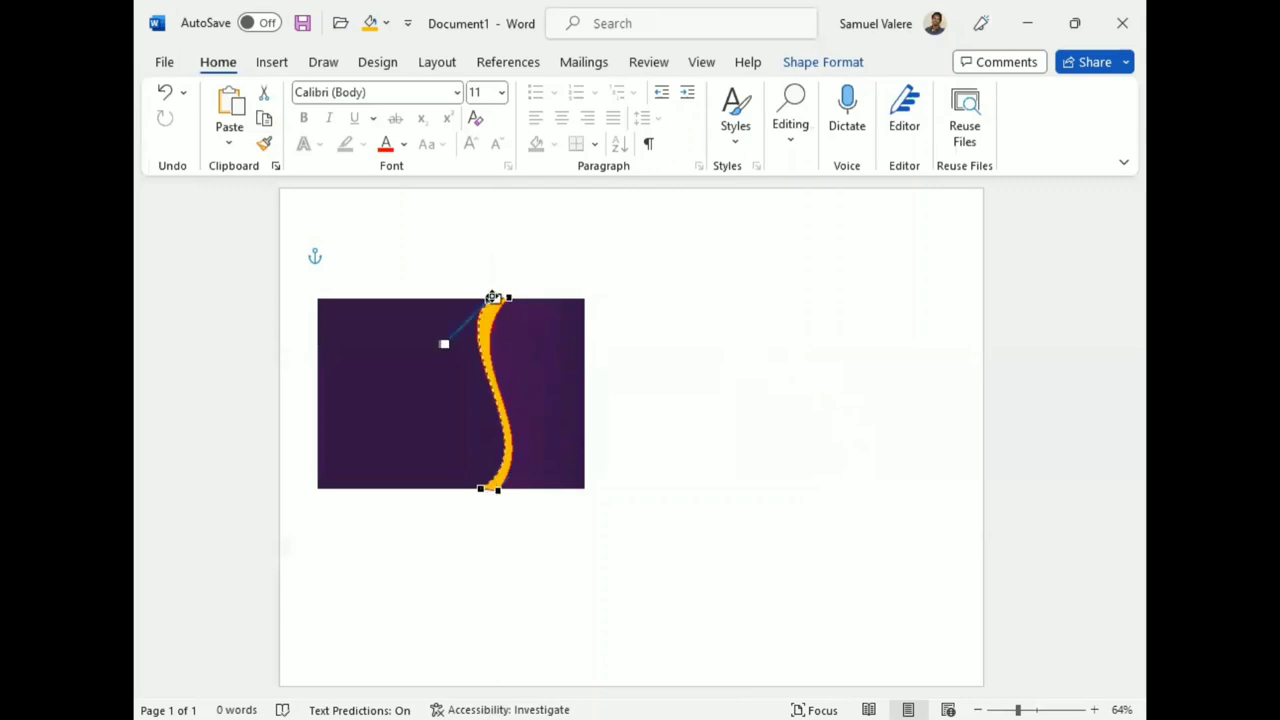
{"action": "left_click_drag", "start_coordinate": [494, 297], "coordinate": [497, 299]}
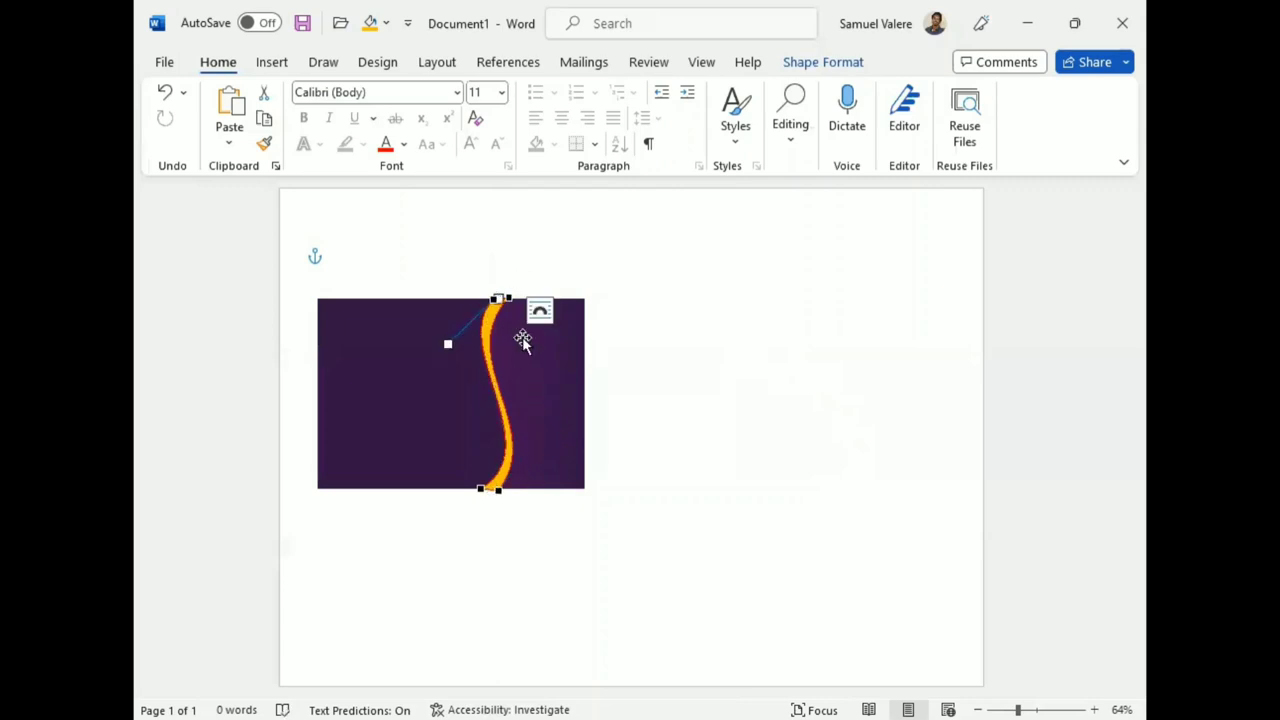
{"action": "left_click_drag", "start_coordinate": [448, 345], "coordinate": [446, 358]}
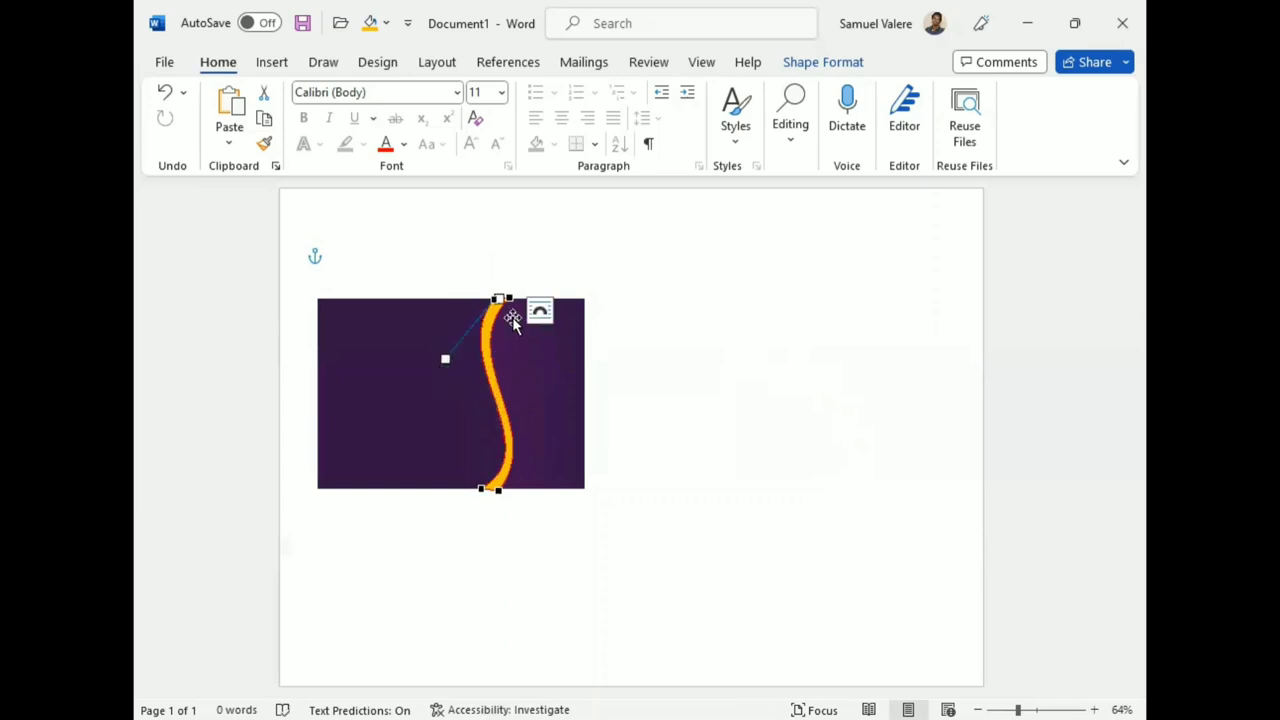
{"action": "left_click", "coordinate": [497, 489]}
{"action": "left_click_drag", "start_coordinate": [542, 427], "coordinate": [542, 420]}
{"action": "left_click", "coordinate": [677, 400]}
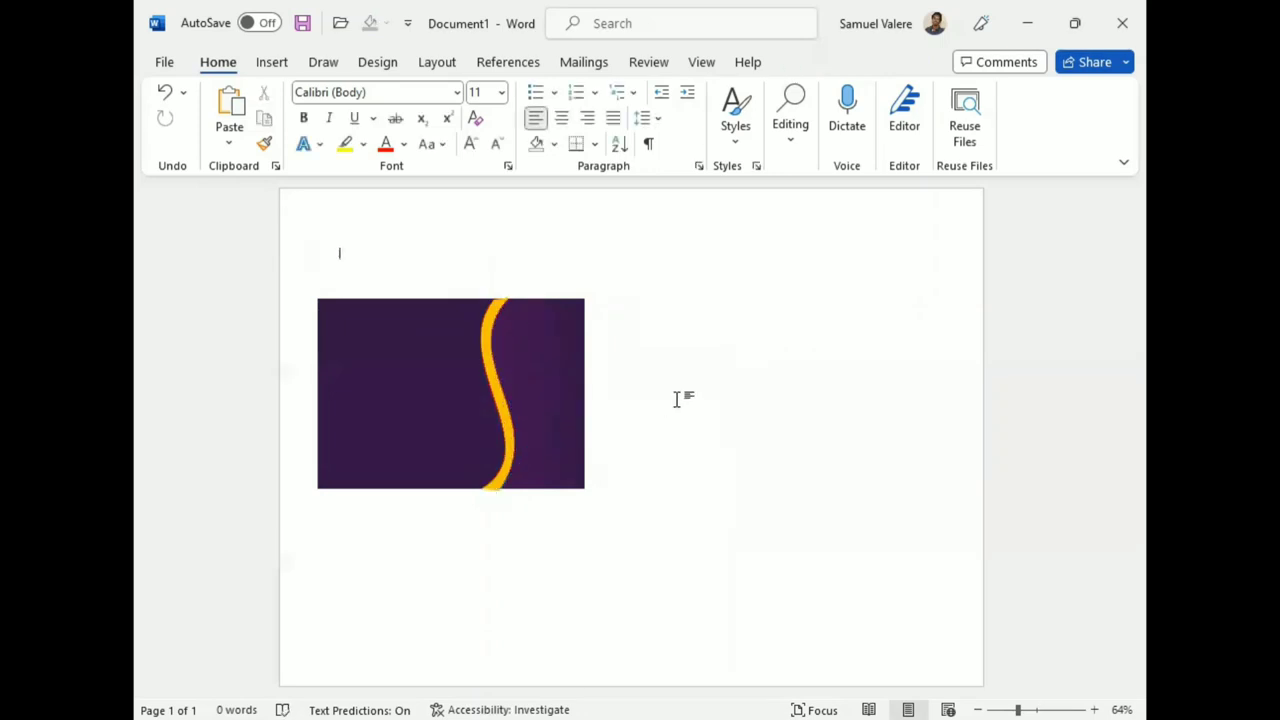
Check the gold wave's top and bottom points, then reselect the wave.
{"action": "left_click", "coordinate": [503, 477]}
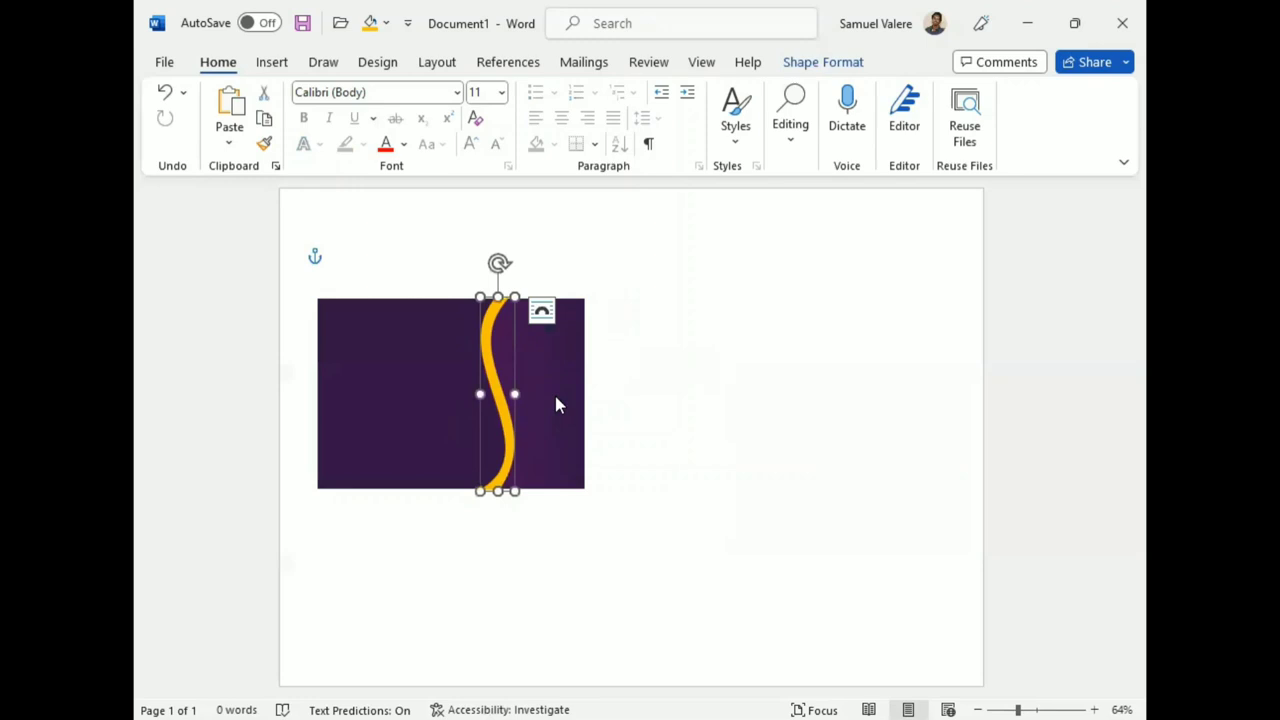
{"action": "left_click", "coordinate": [497, 491]}
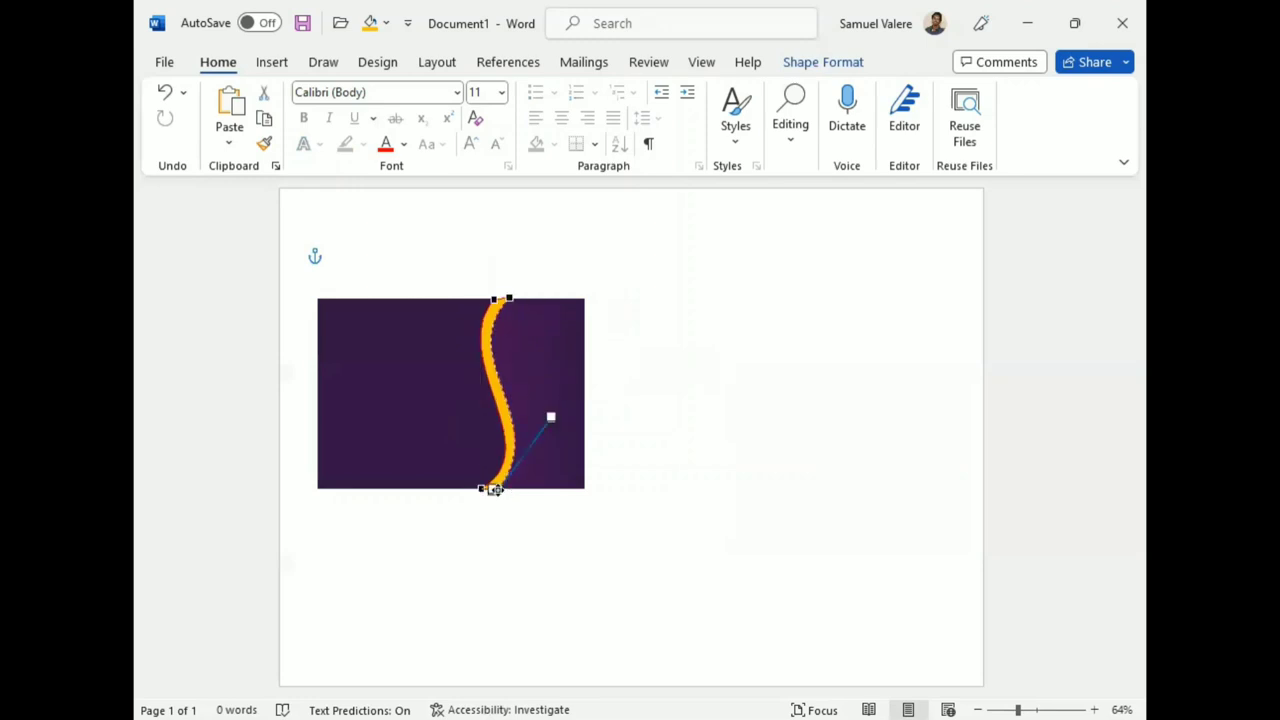
{"action": "left_click", "coordinate": [494, 298]}
{"action": "left_click", "coordinate": [672, 328]}
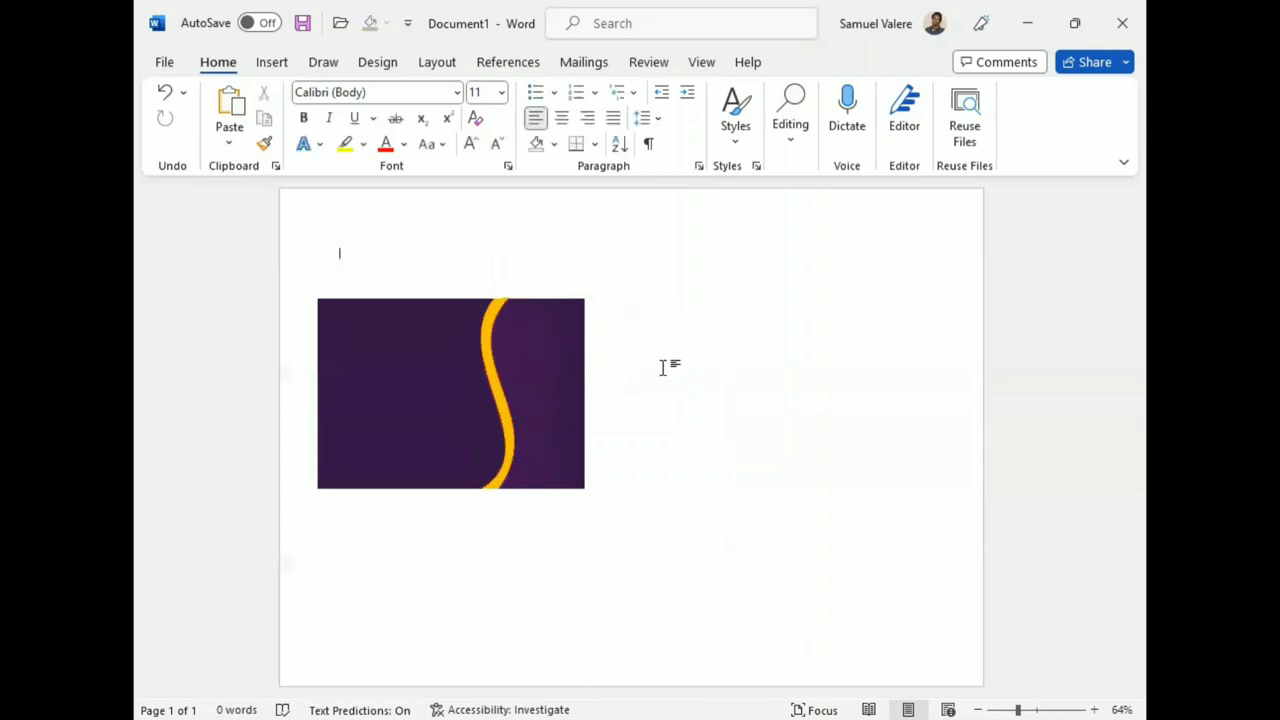
{"action": "left_click", "coordinate": [504, 406]}
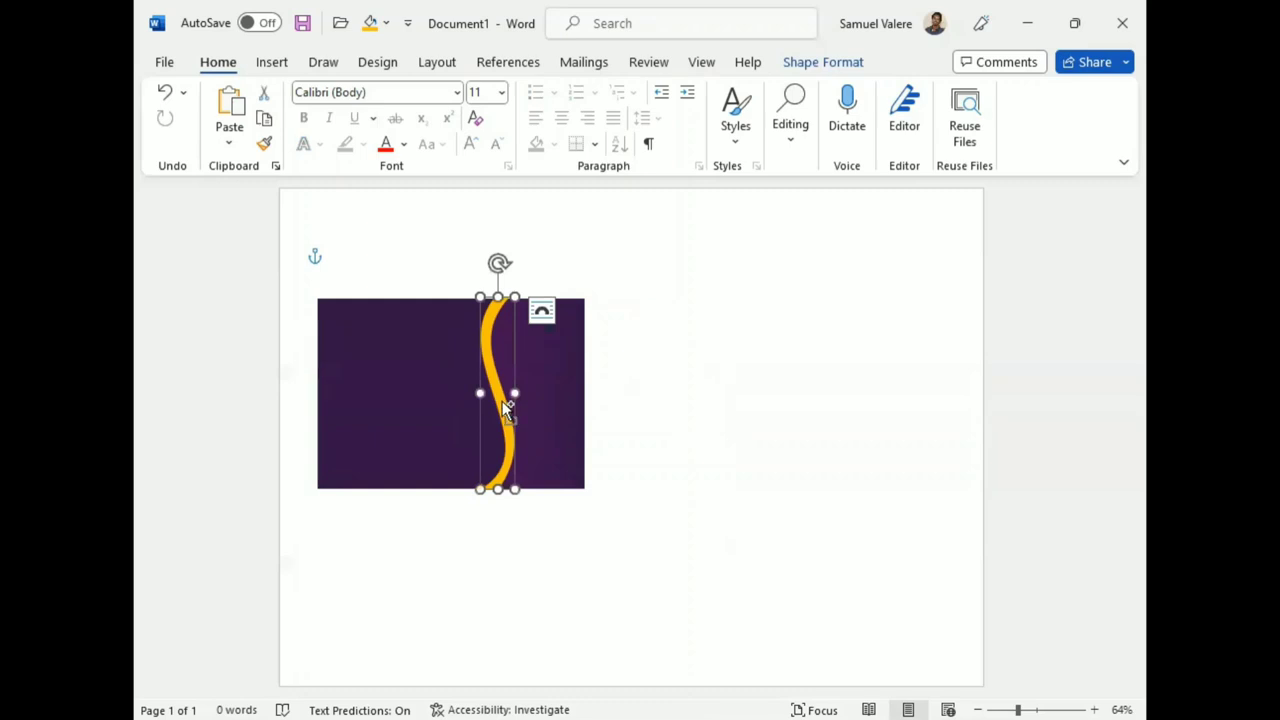
Duplicate the gold wave and place the copy right of the card.
{"action": "key", "text": "ctrl+c"}
{"action": "key", "text": "ctrl+v"}
{"action": "left_click_drag", "start_coordinate": [503, 390], "coordinate": [712, 373]}
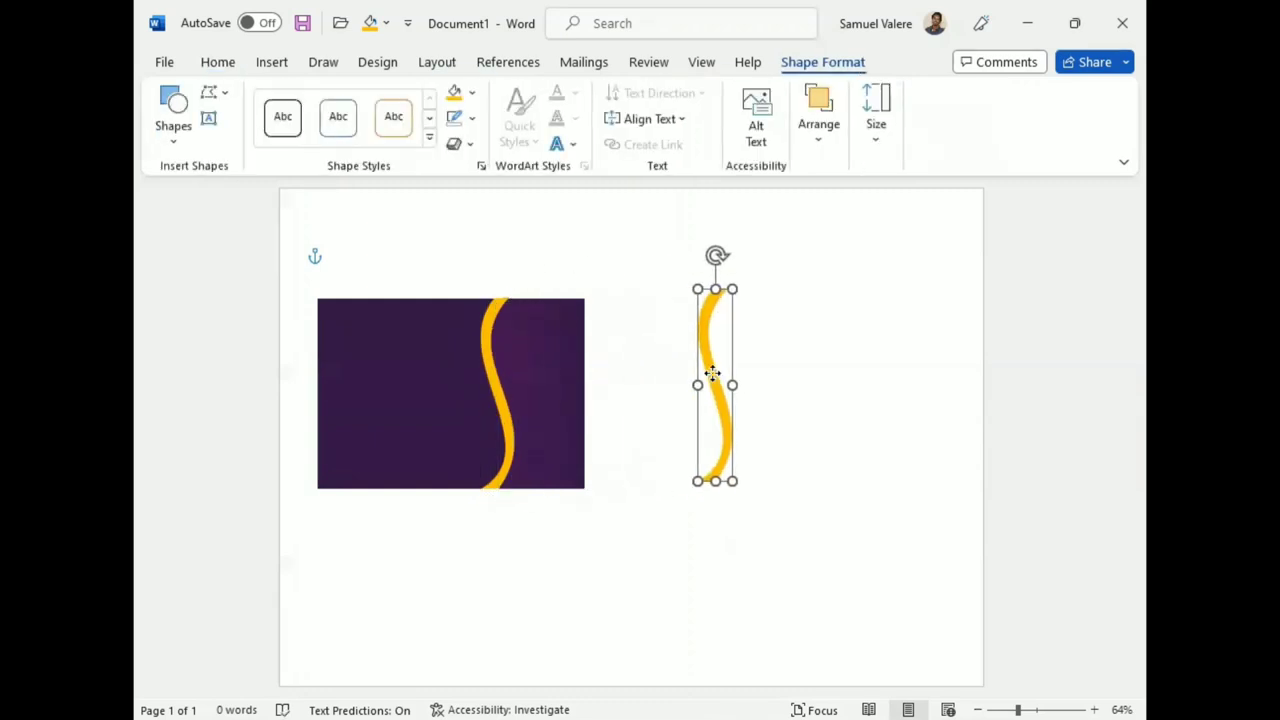
Insert the yellow mandala picture from folder 1 on this device.
{"action": "left_click", "coordinate": [264, 61]}
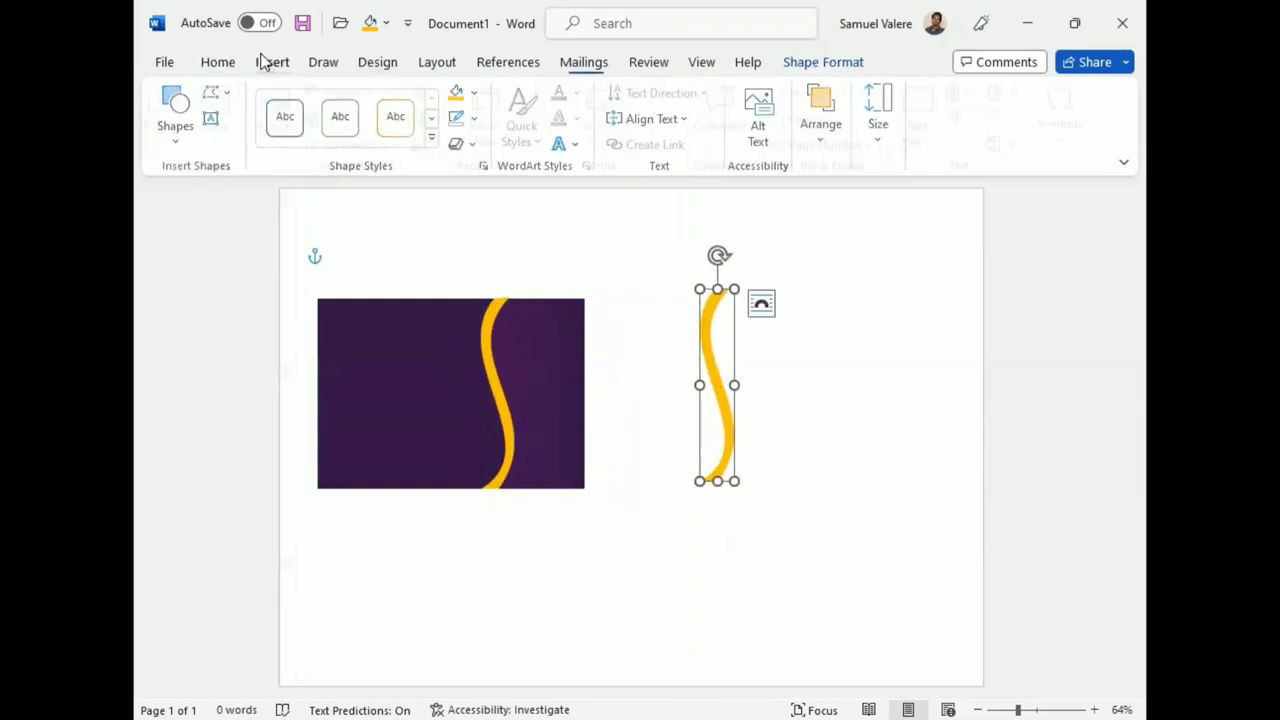
{"action": "left_click", "coordinate": [287, 125]}
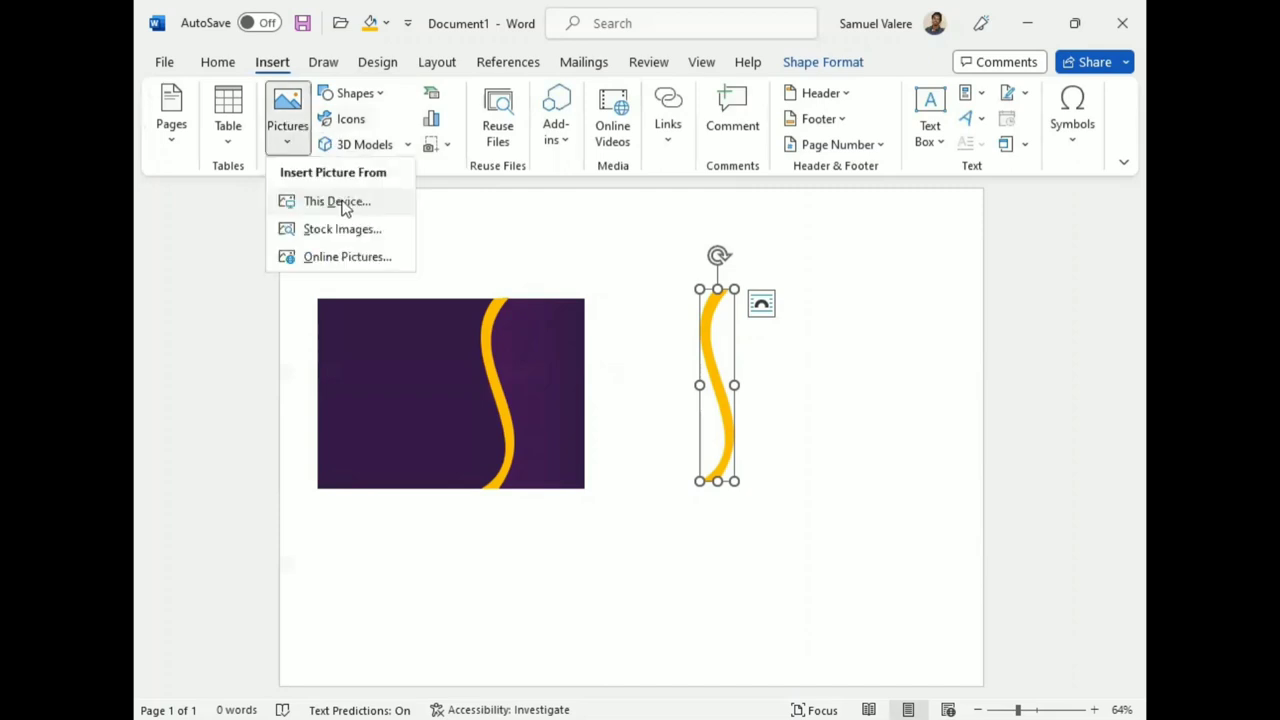
{"action": "left_click", "coordinate": [343, 205]}
{"action": "scroll", "coordinate": [214, 251], "scroll_direction": "up", "scroll_amount": 2}
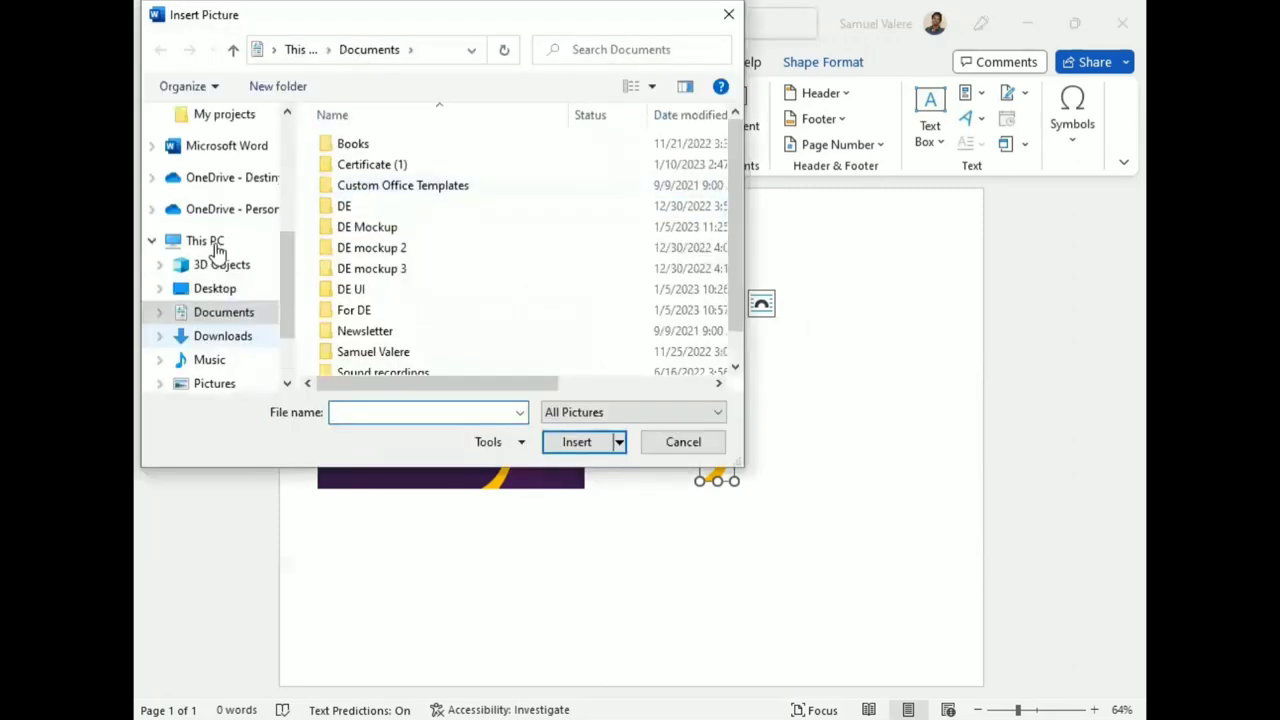
{"action": "scroll", "coordinate": [216, 252], "scroll_direction": "up", "scroll_amount": 3}
{"action": "left_click", "coordinate": [196, 137]}
{"action": "scroll", "coordinate": [403, 283], "scroll_direction": "down", "scroll_amount": 5}
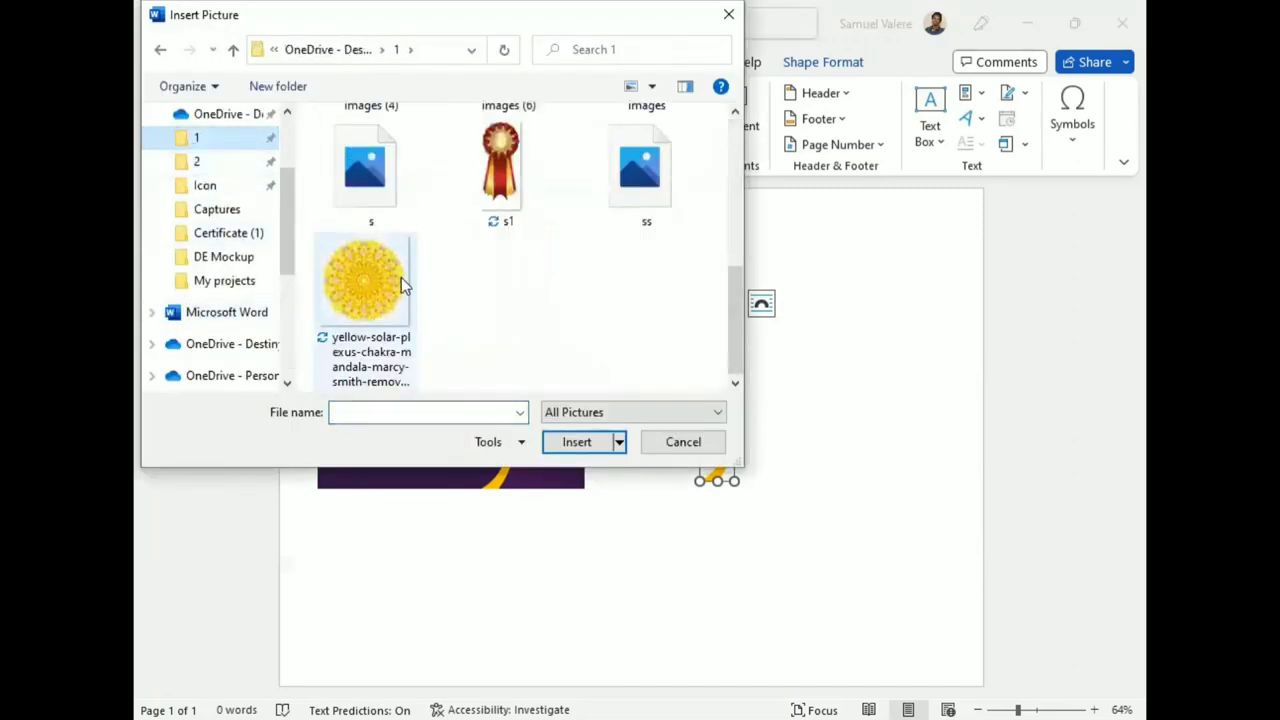
{"action": "left_click", "coordinate": [343, 280]}
{"action": "double_click", "coordinate": [343, 280]}
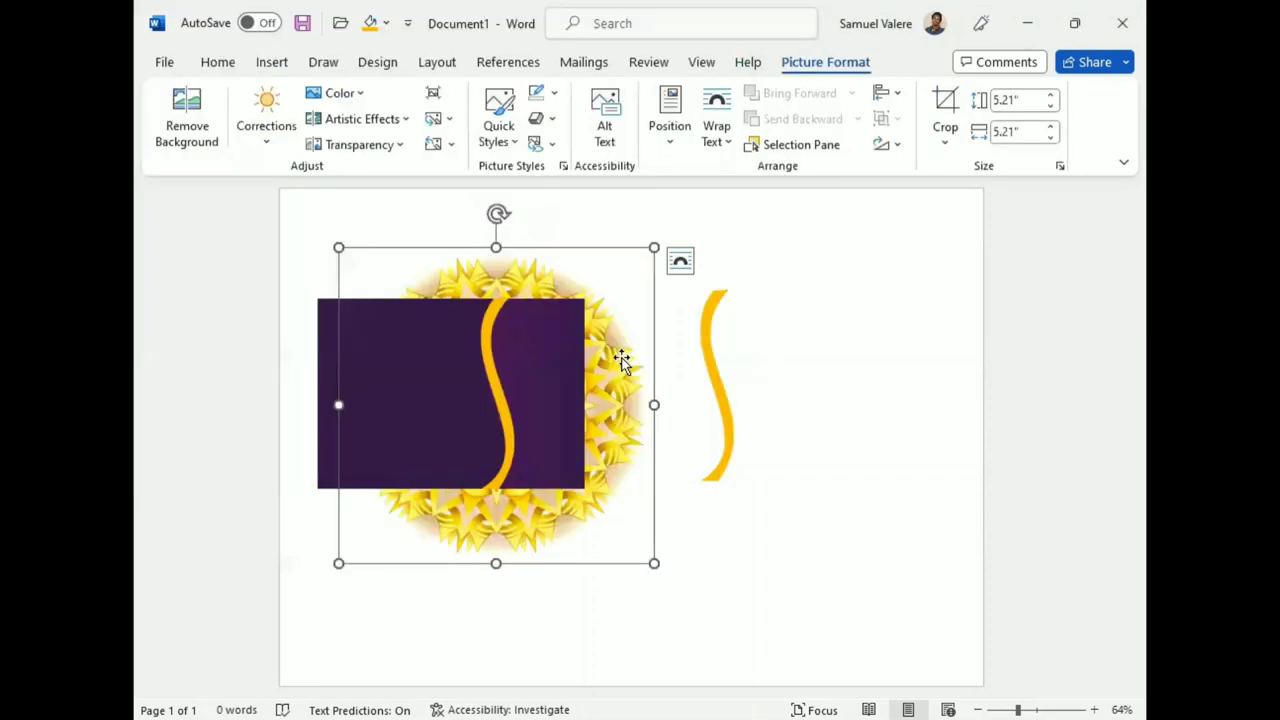
Set the mandala In Front of Text, shrink it to 2.52 inches and move it onto the purple card.
{"action": "left_click", "coordinate": [726, 142]}
{"action": "left_click", "coordinate": [778, 346]}
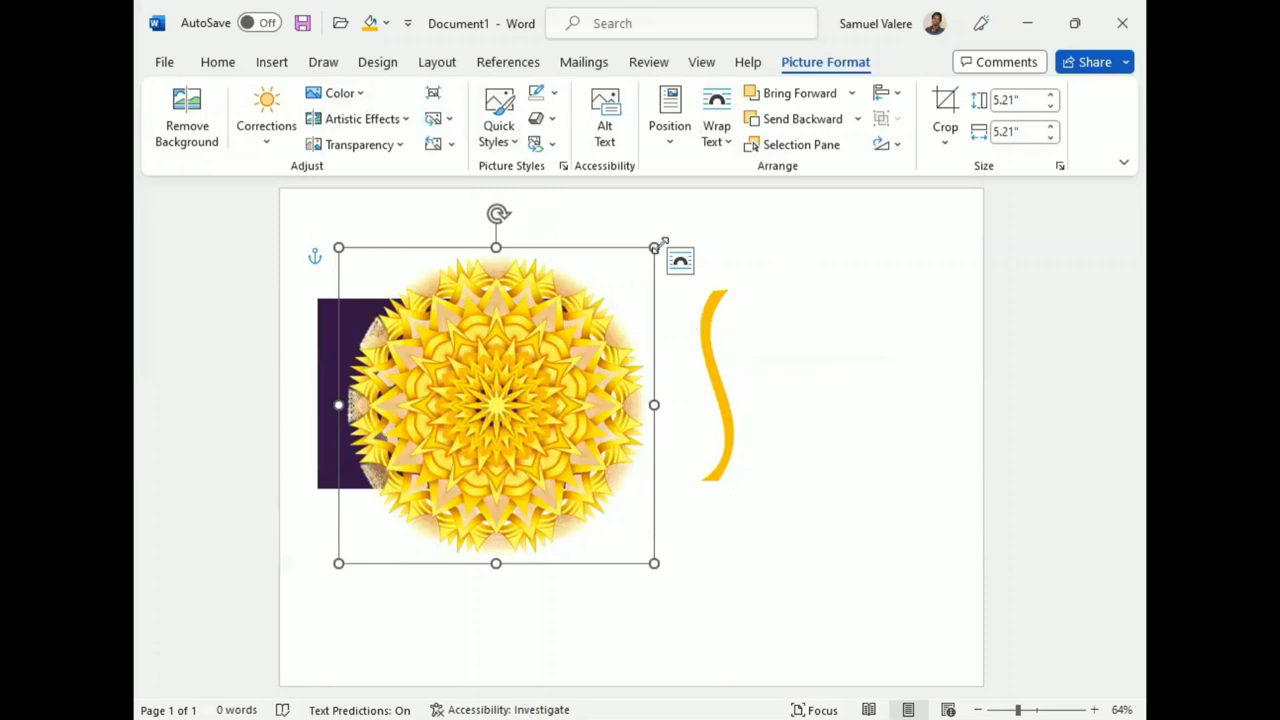
{"action": "left_click_drag", "start_coordinate": [655, 246], "coordinate": [494, 400]}
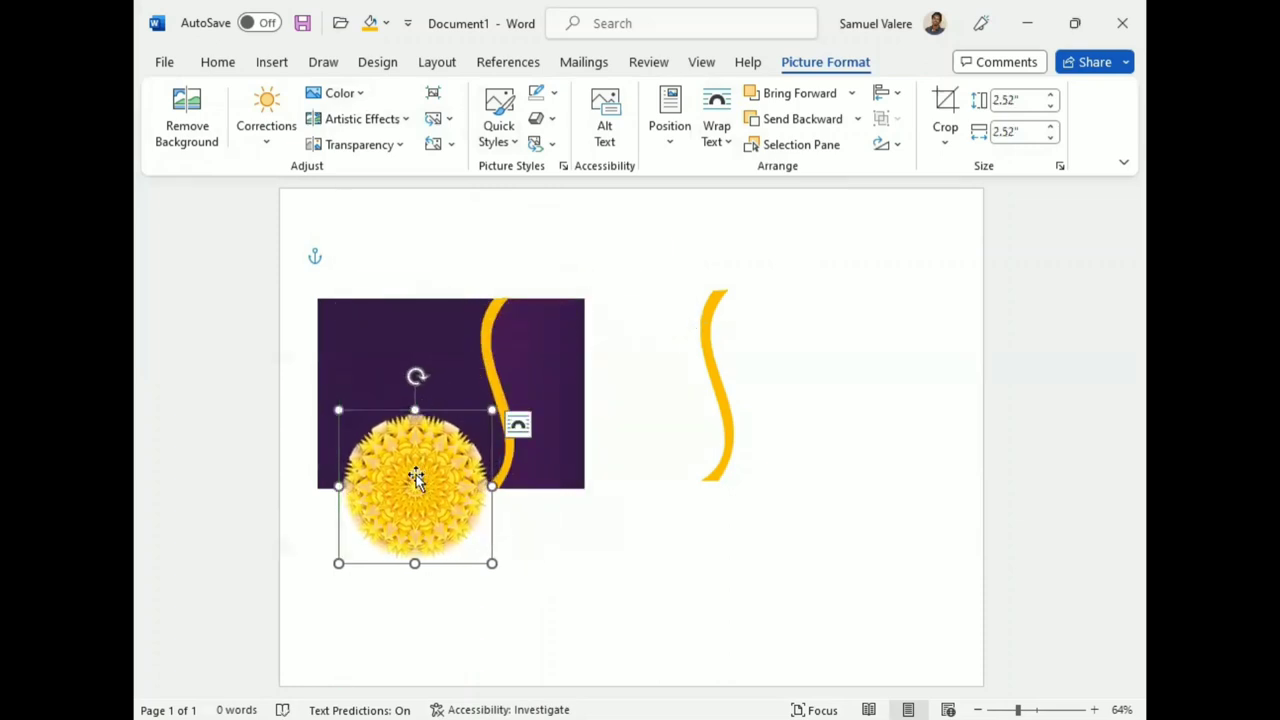
{"action": "left_click_drag", "start_coordinate": [417, 477], "coordinate": [521, 353]}
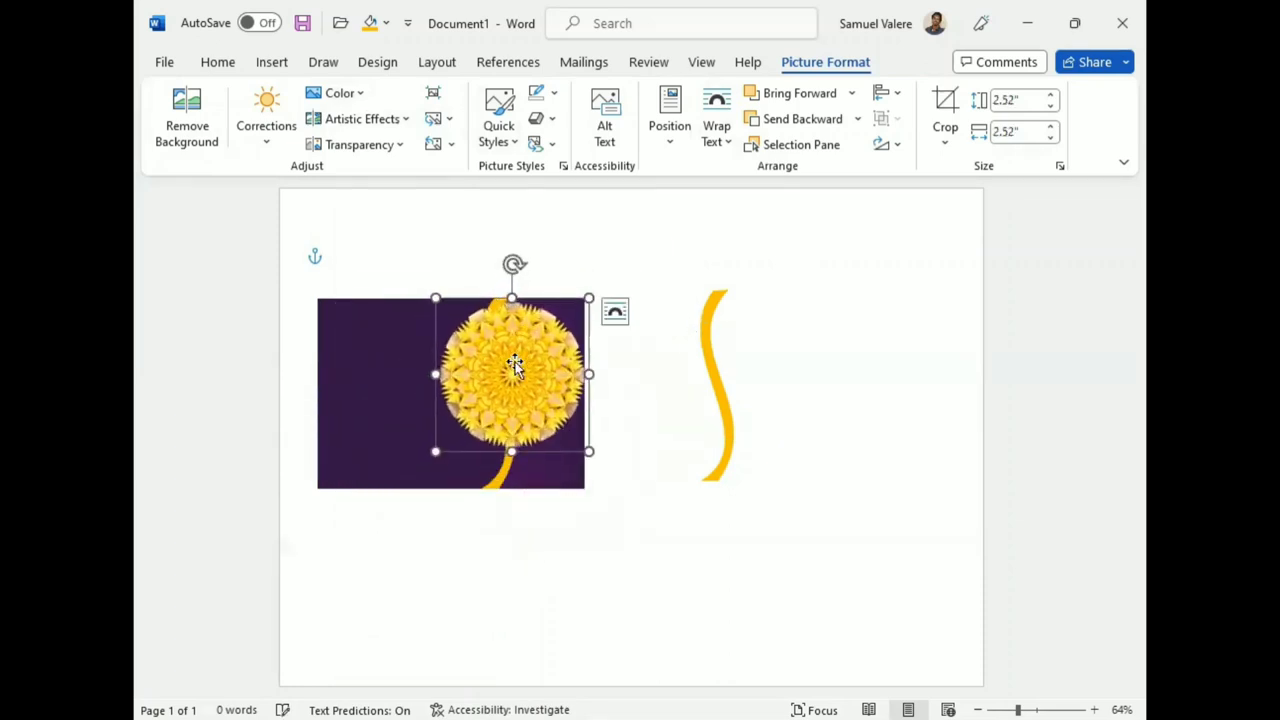
Send the mandala behind the yellow wave, nudge it up and left, then nudge the wave left.
{"action": "left_click", "coordinate": [800, 120]}
{"action": "key", "text": "Left"}
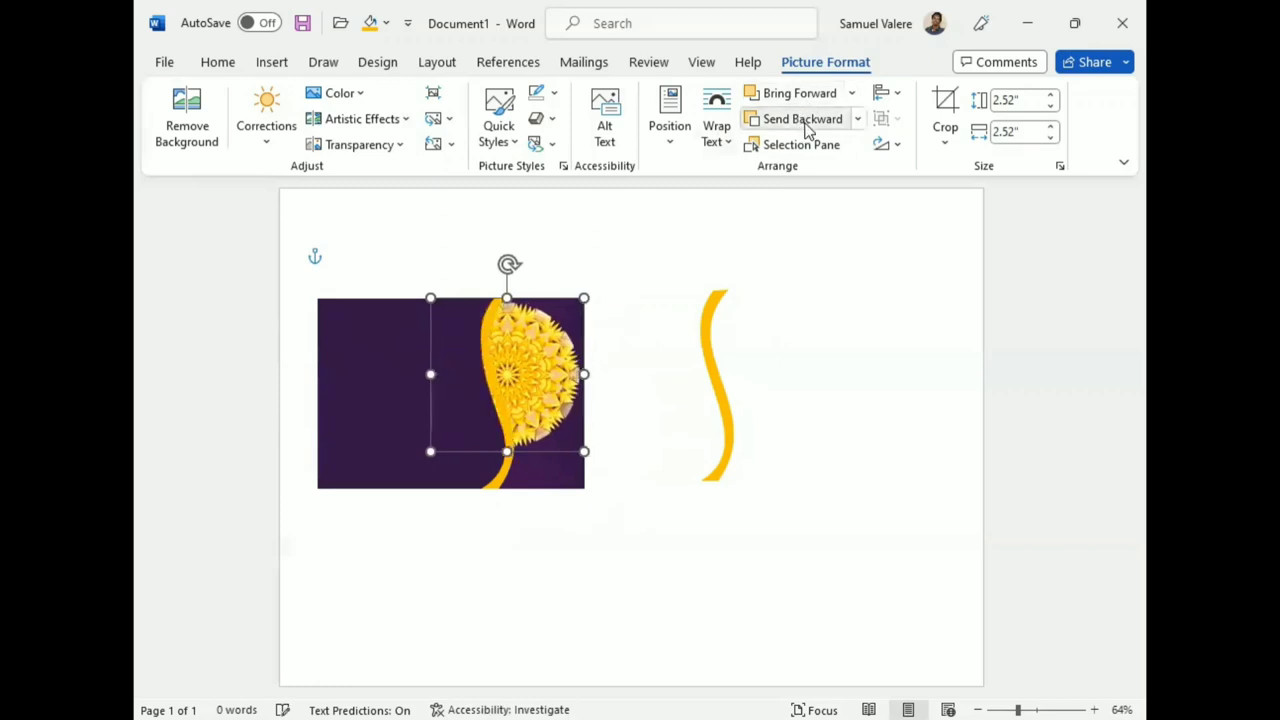
{"action": "key", "text": "Left"}
{"action": "key", "text": "Left"}
{"action": "key", "text": "Left"}
{"action": "key", "text": "Up"}
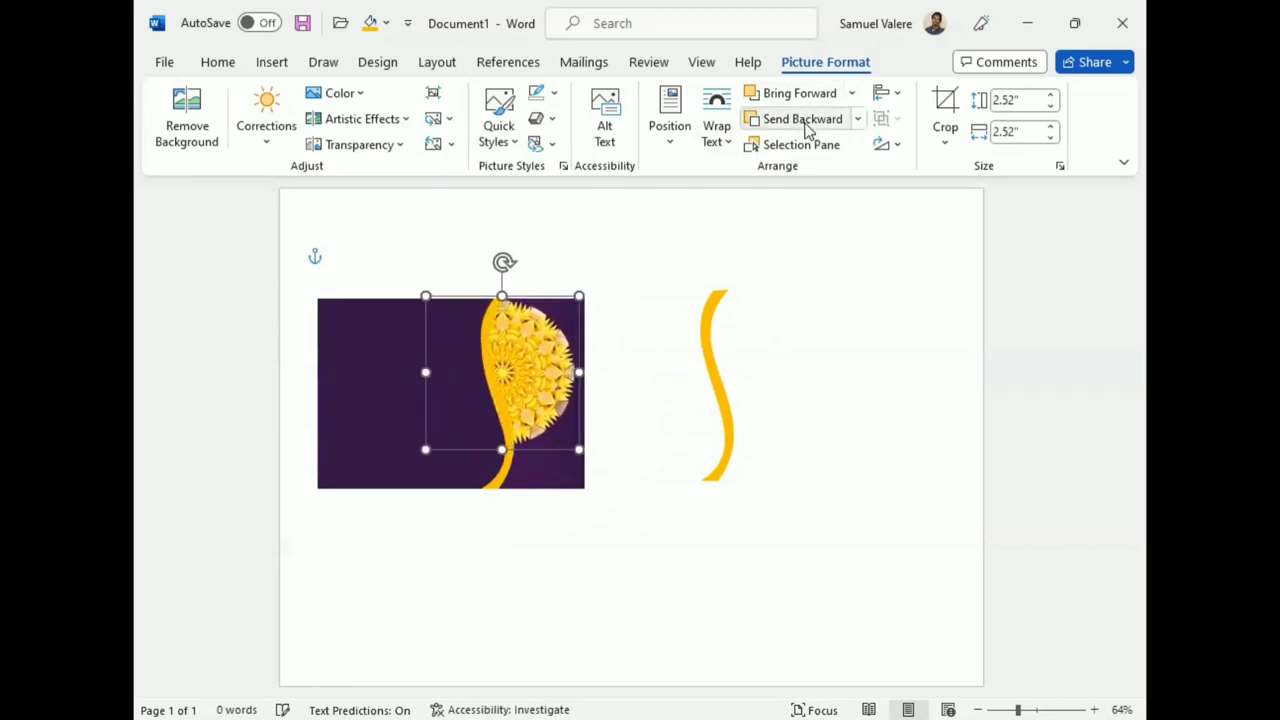
{"action": "key", "text": "Up"}
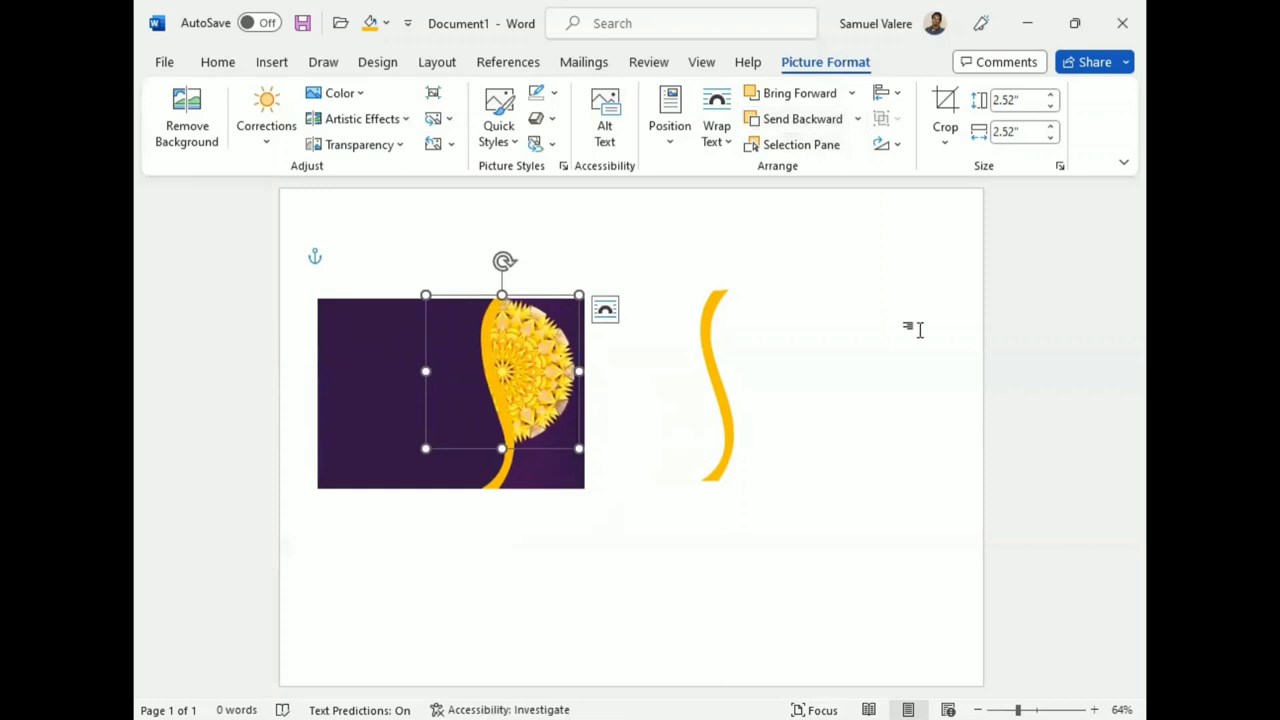
{"action": "left_click", "coordinate": [502, 408]}
{"action": "key", "text": "Left"}
{"action": "key", "text": "Left"}
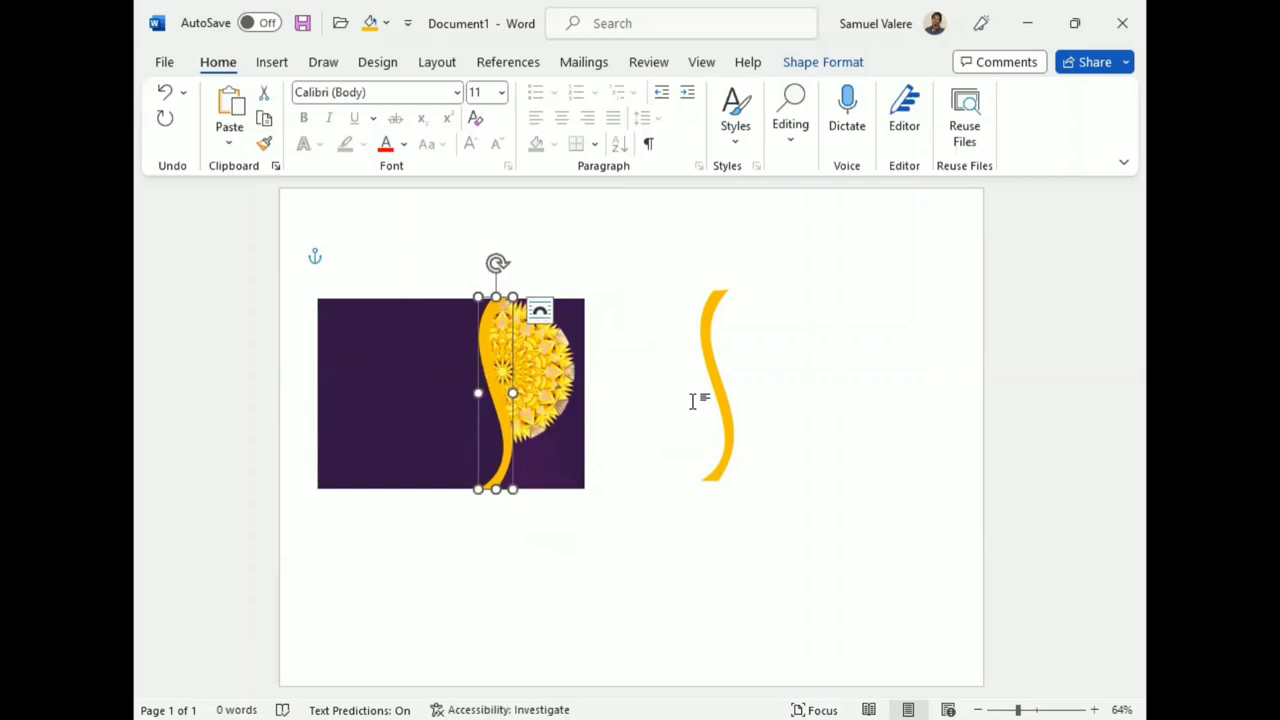
Widen the top of the loose yellow curve and place it on the card left of the first wave.
{"action": "key", "text": "Left"}
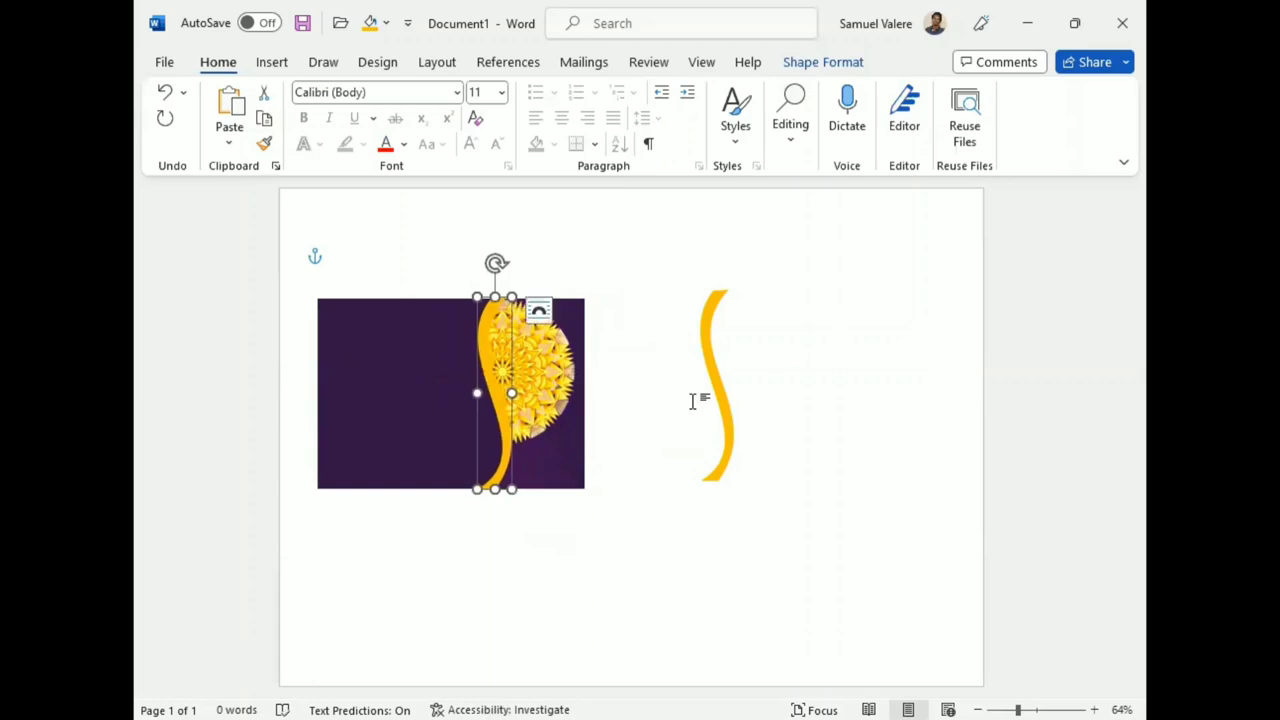
{"action": "left_click_drag", "start_coordinate": [728, 409], "coordinate": [698, 408]}
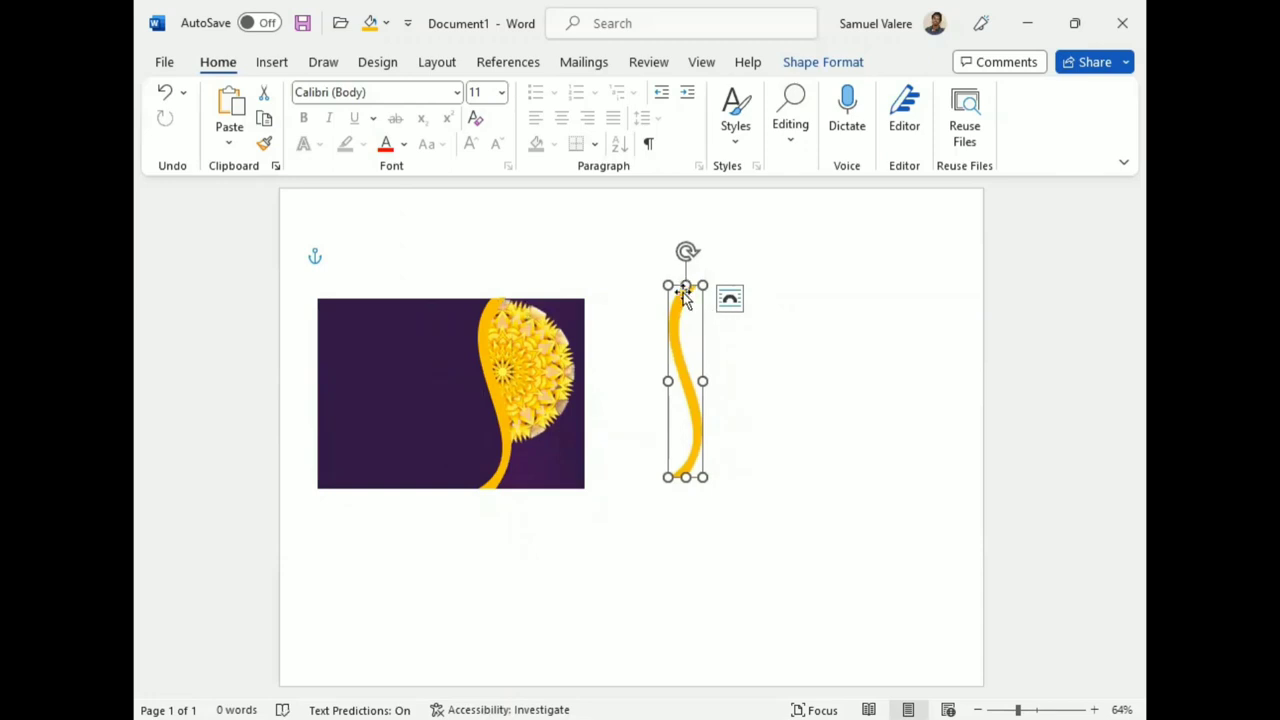
{"action": "left_click_drag", "start_coordinate": [672, 340], "coordinate": [658, 344]}
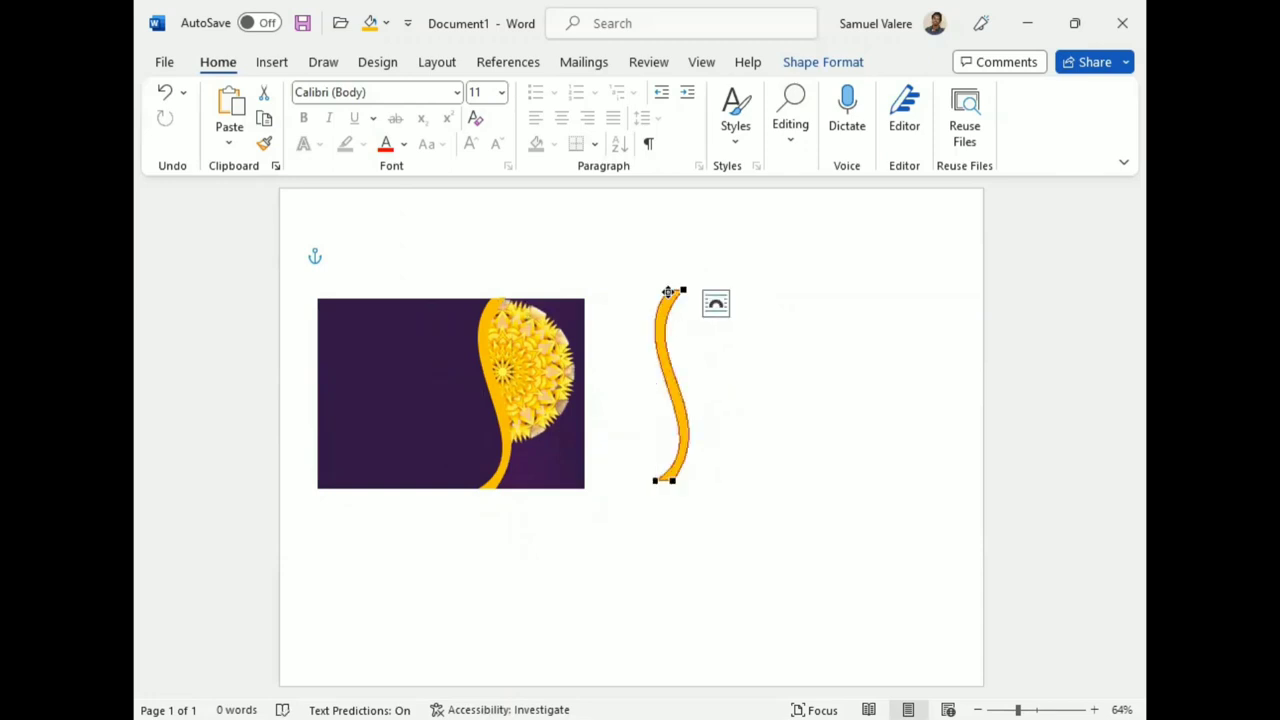
{"action": "left_click_drag", "start_coordinate": [670, 290], "coordinate": [595, 387]}
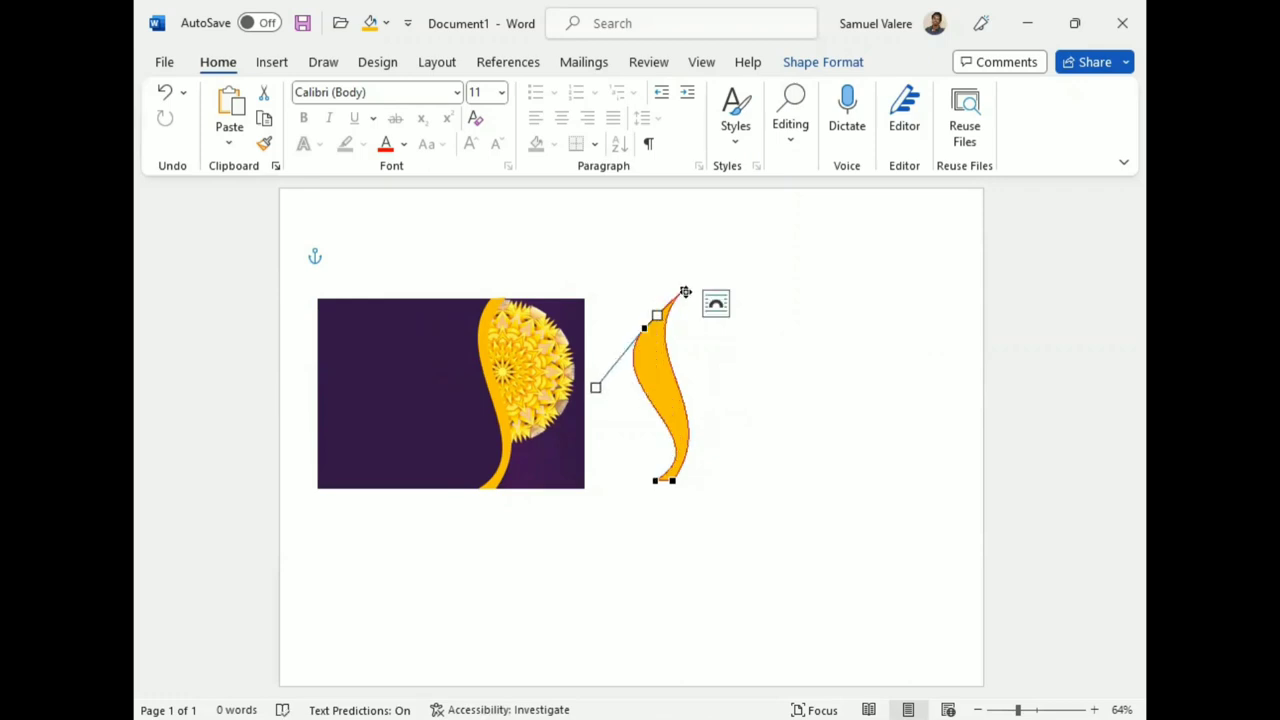
{"action": "left_click_drag", "start_coordinate": [685, 292], "coordinate": [670, 341]}
{"action": "left_click_drag", "start_coordinate": [677, 441], "coordinate": [486, 447]}
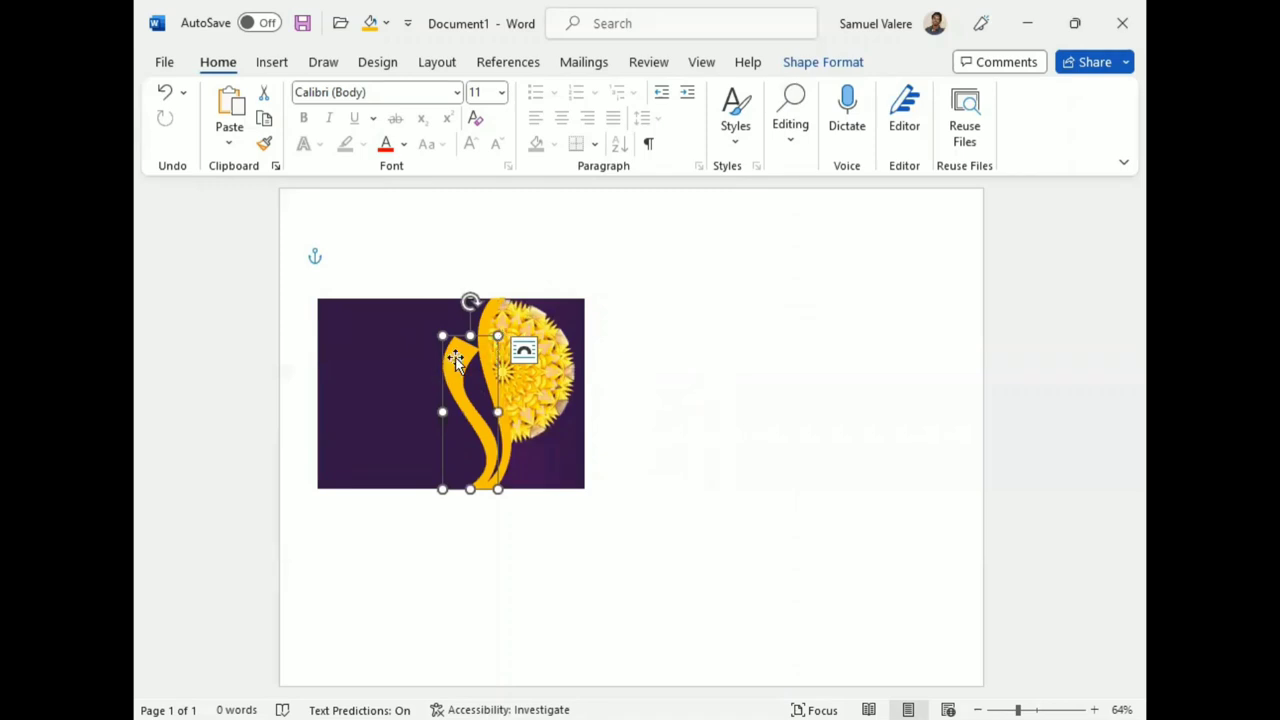
Edit the second wave's points, bending its curves and moving the top-left point right to slim it.
{"action": "right_click", "coordinate": [465, 380]}
{"action": "left_click", "coordinate": [491, 380]}
{"action": "left_click_drag", "start_coordinate": [403, 391], "coordinate": [390, 406]}
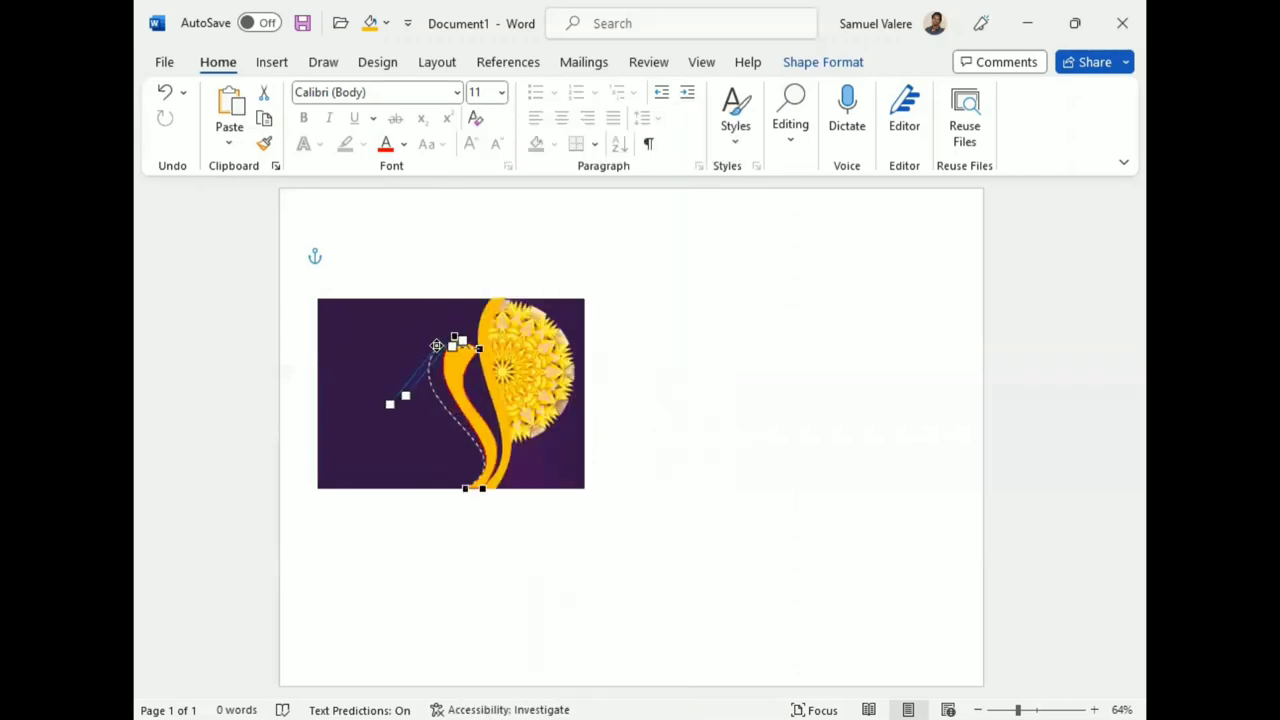
{"action": "left_click", "coordinate": [478, 349]}
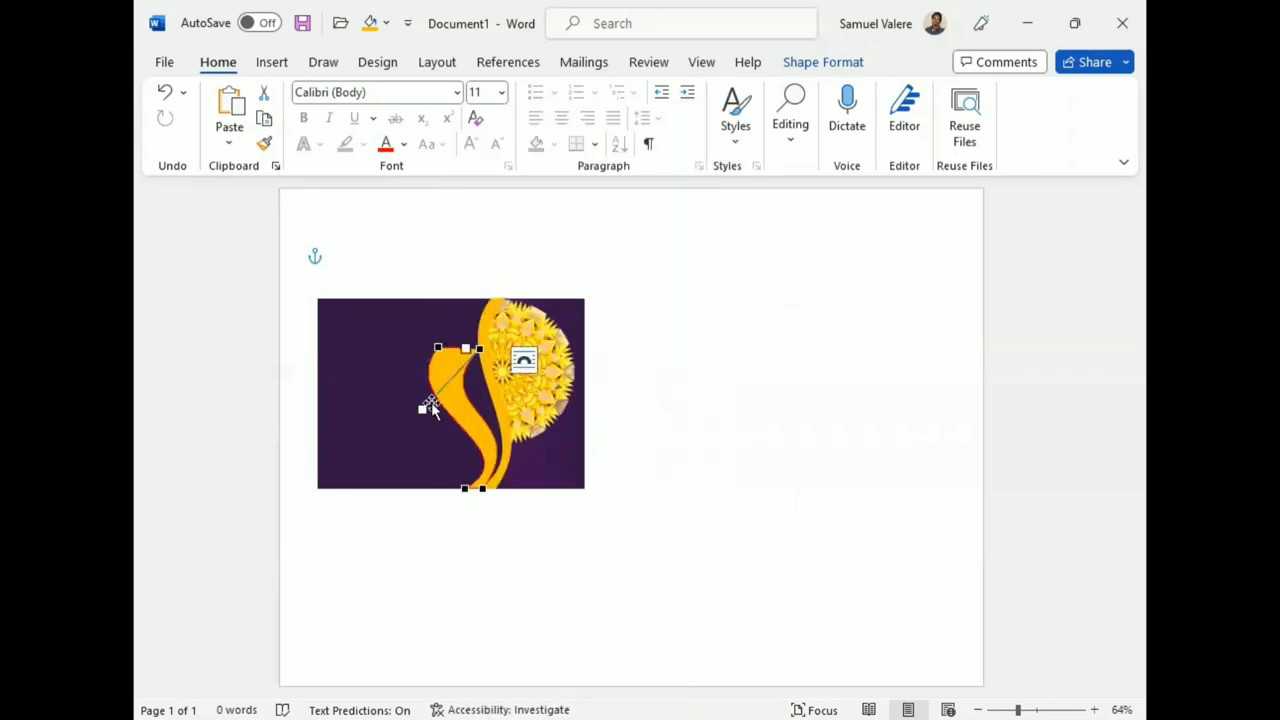
{"action": "left_click_drag", "start_coordinate": [423, 409], "coordinate": [467, 408]}
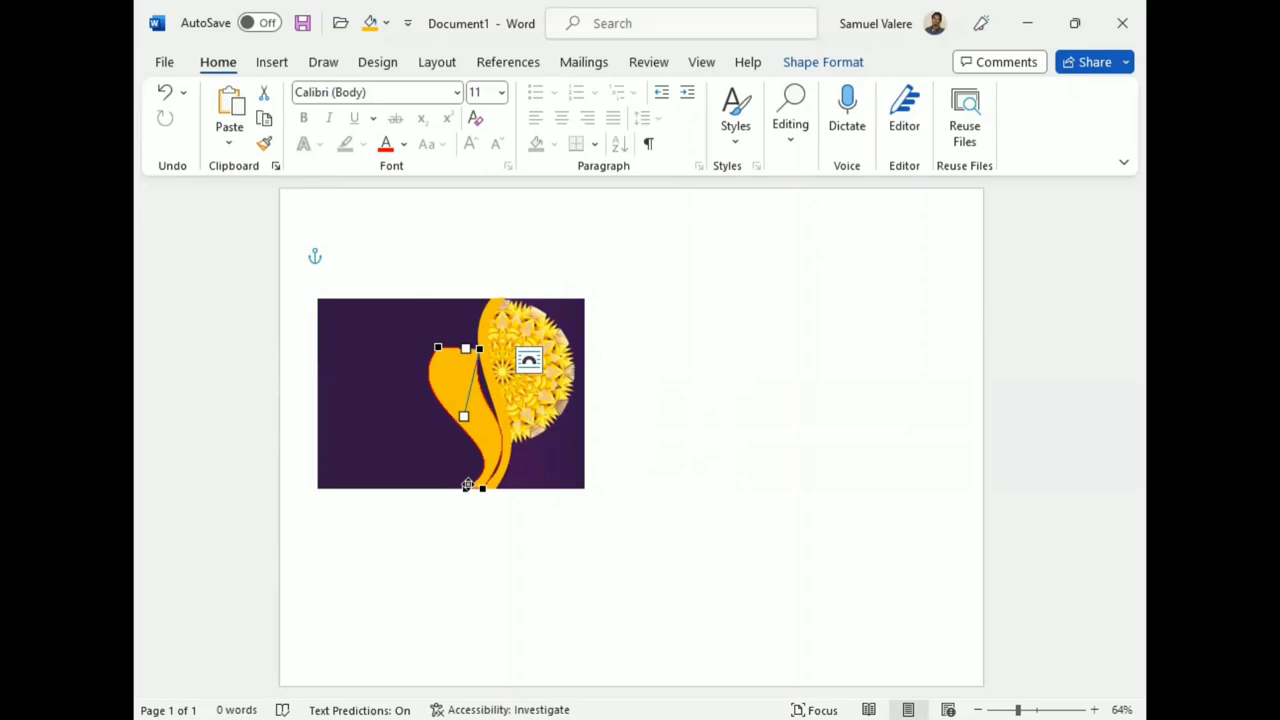
{"action": "left_click", "coordinate": [467, 485]}
{"action": "left_click_drag", "start_coordinate": [533, 418], "coordinate": [526, 448]}
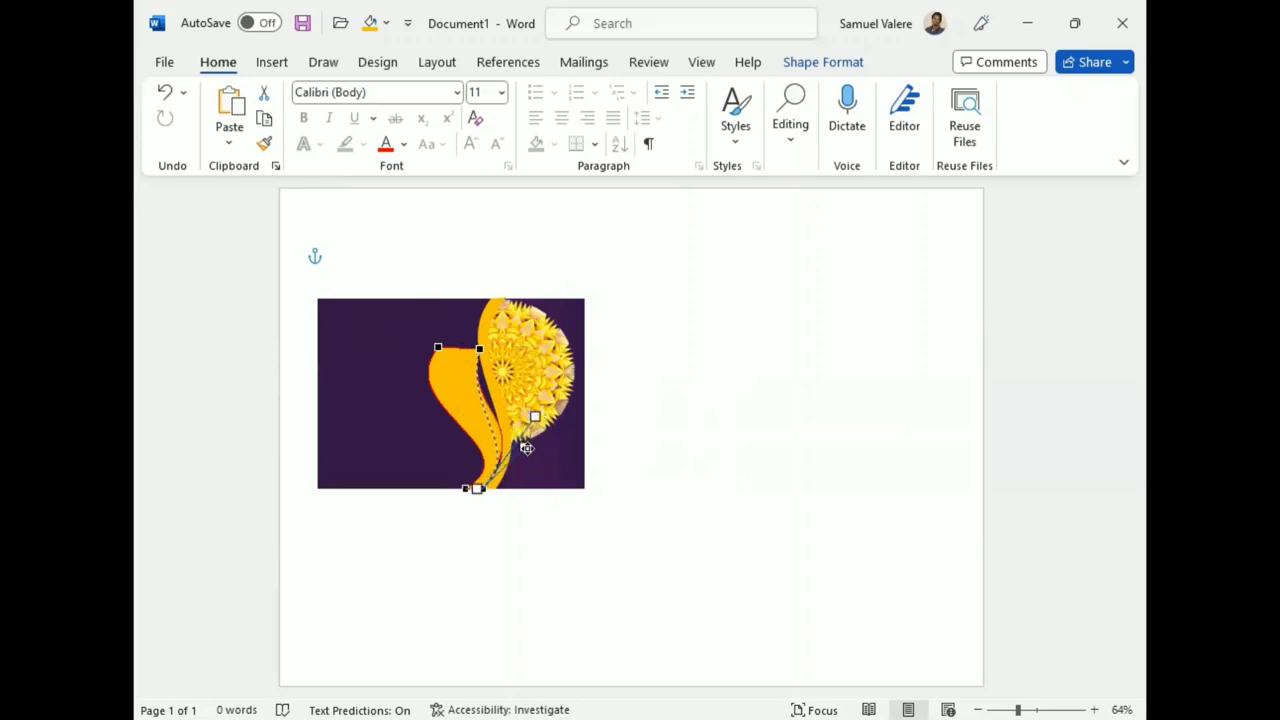
{"action": "left_click_drag", "start_coordinate": [532, 446], "coordinate": [533, 446]}
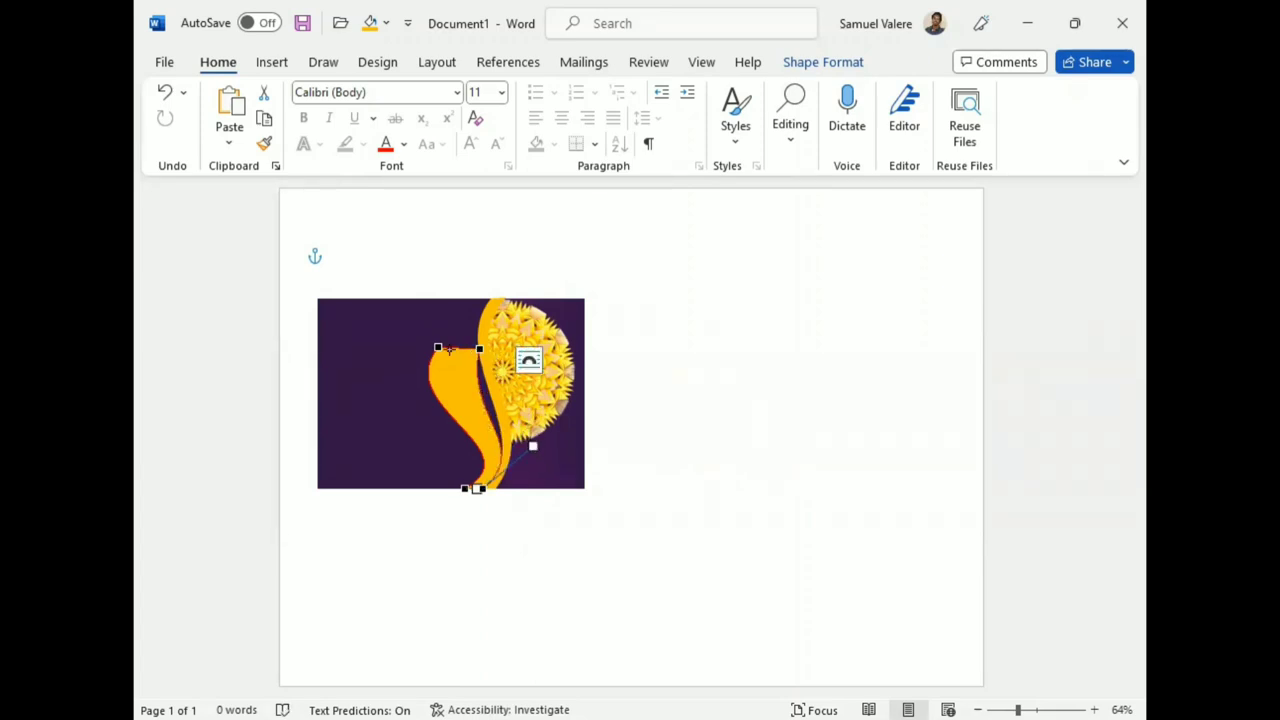
{"action": "left_click", "coordinate": [437, 347]}
{"action": "left_click_drag", "start_coordinate": [390, 405], "coordinate": [398, 398]}
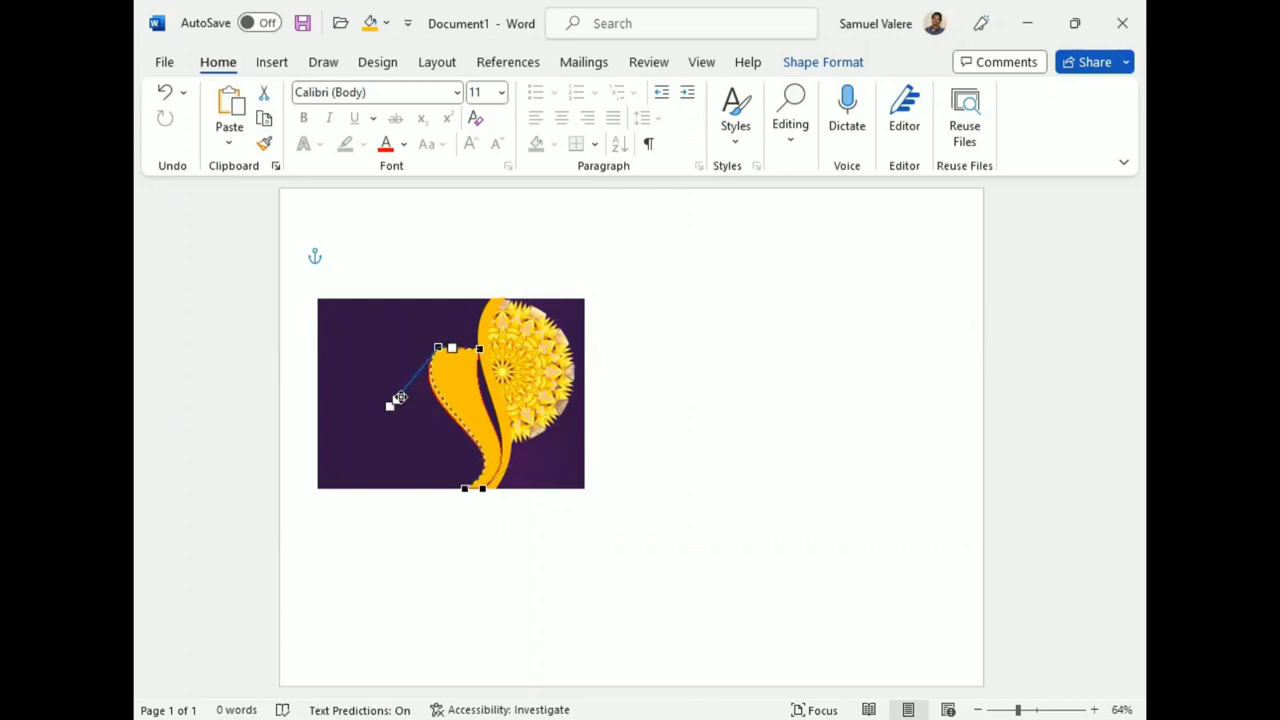
{"action": "left_click_drag", "start_coordinate": [398, 398], "coordinate": [438, 411]}
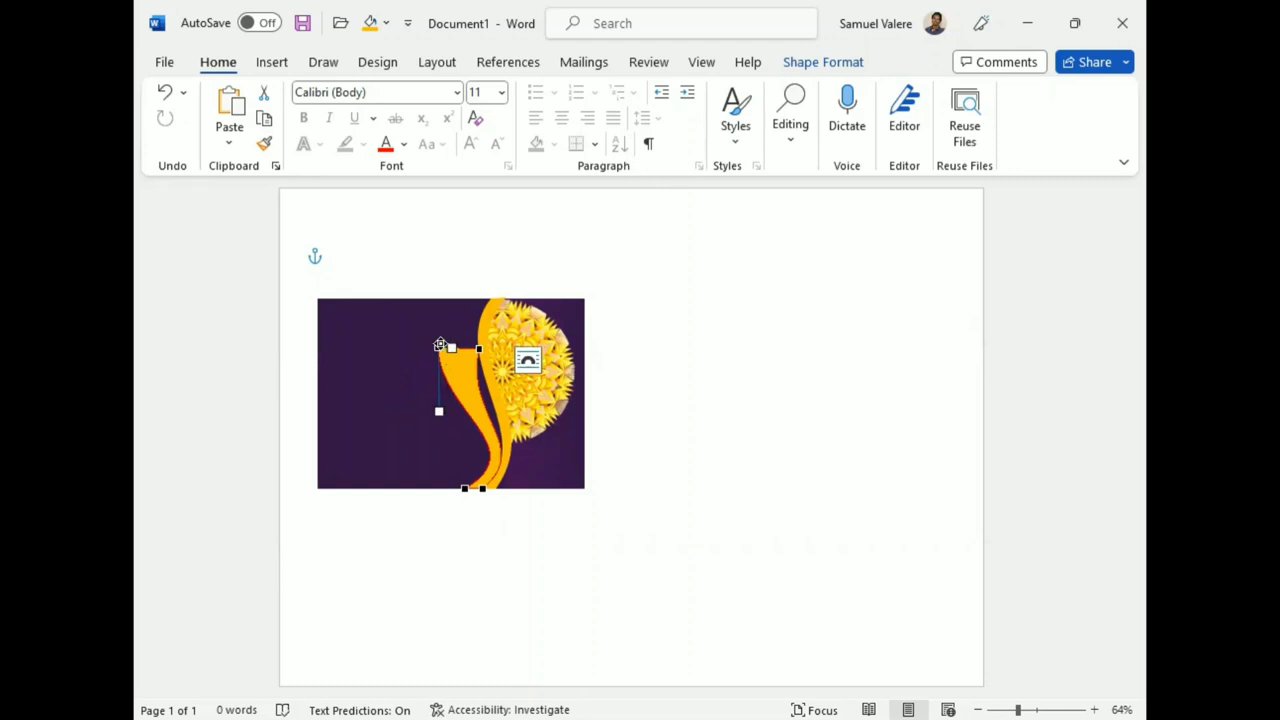
{"action": "left_click_drag", "start_coordinate": [440, 344], "coordinate": [461, 352]}
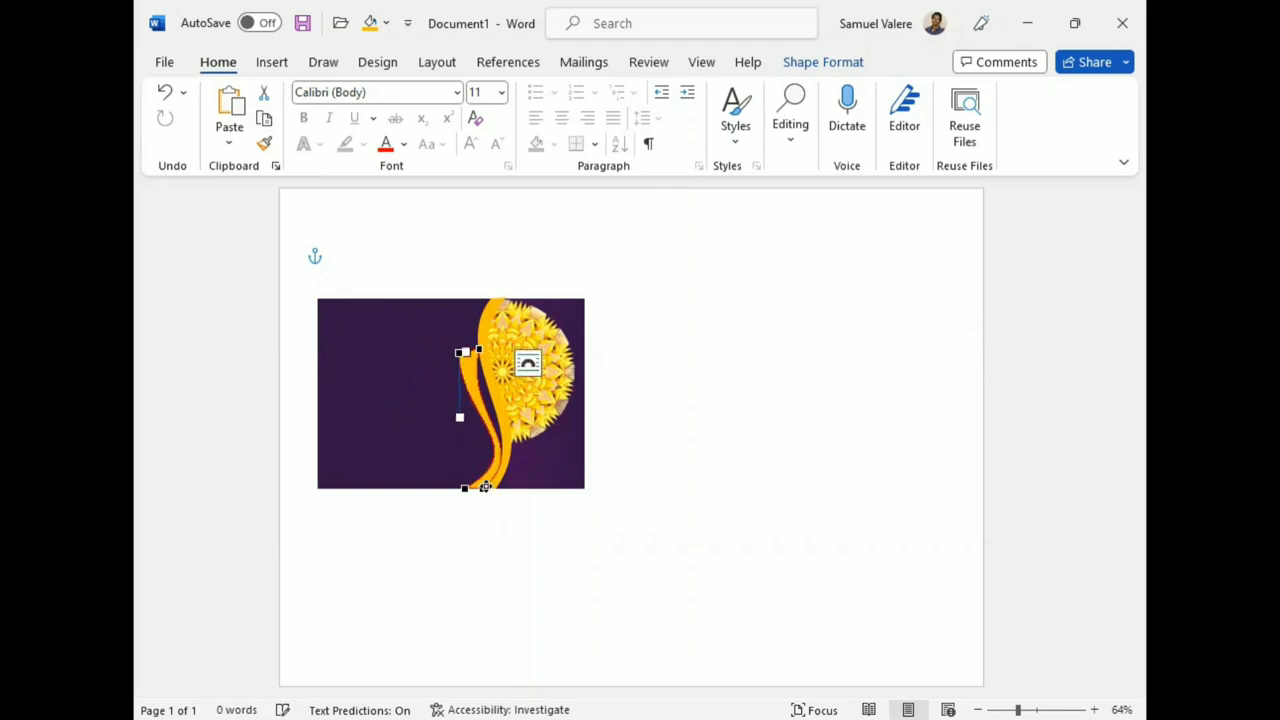
Refine the wave's bottom and upper curves into a tapering tail along the mandala's lower side.
{"action": "left_click", "coordinate": [464, 488]}
{"action": "left_click_drag", "start_coordinate": [532, 446], "coordinate": [527, 447]}
{"action": "left_click", "coordinate": [472, 352]}
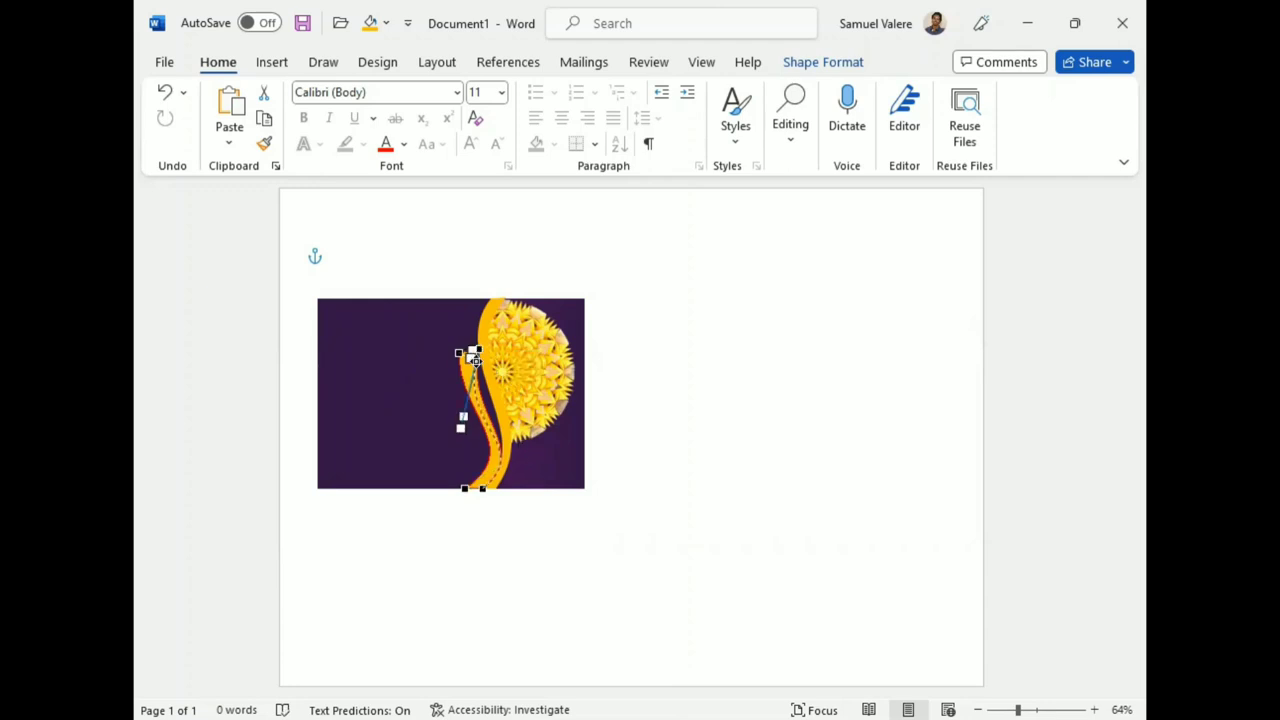
{"action": "mouse_move", "coordinate": [468, 352]}
{"action": "left_mouse_down"}
{"action": "mouse_move", "coordinate": [485, 376]}
{"action": "mouse_move", "coordinate": [466, 386]}
{"action": "mouse_move", "coordinate": [478, 392]}
{"action": "left_mouse_up"}
{"action": "left_click", "coordinate": [458, 351]}
{"action": "left_click", "coordinate": [464, 491]}
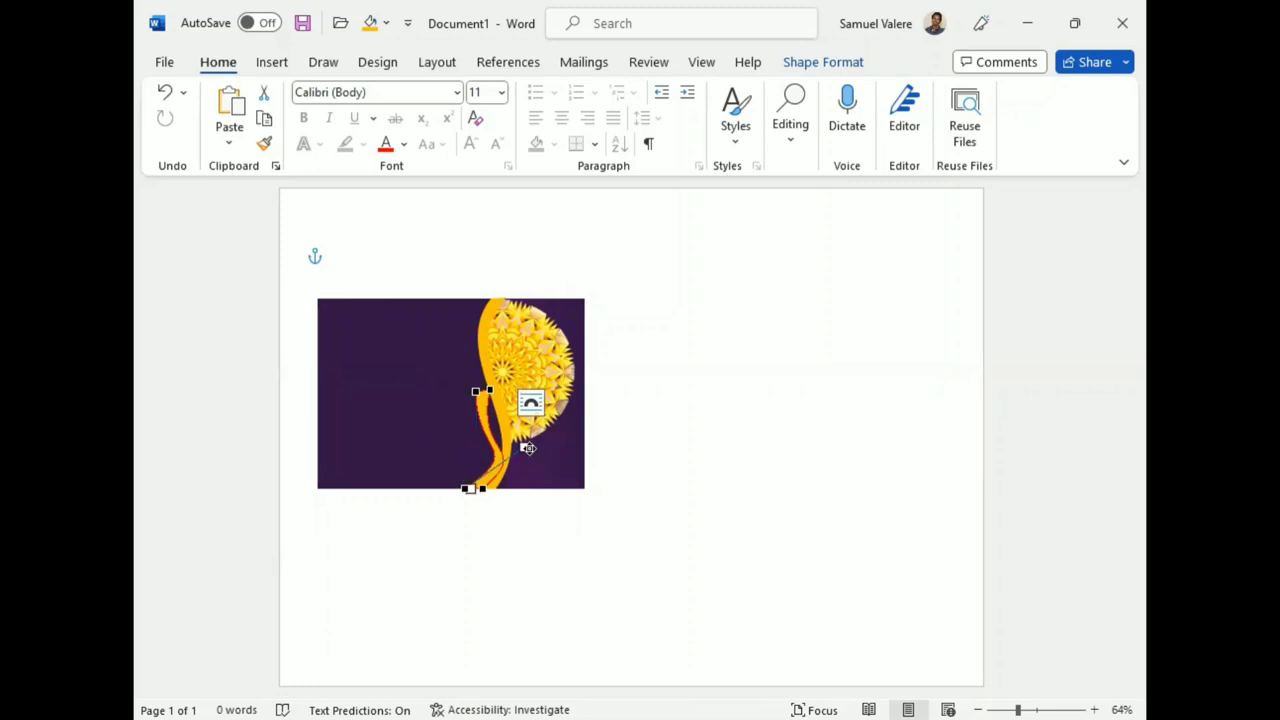
{"action": "mouse_move", "coordinate": [523, 446]}
{"action": "left_mouse_down"}
{"action": "mouse_move", "coordinate": [528, 426]}
{"action": "mouse_move", "coordinate": [478, 406]}
{"action": "left_mouse_up"}
{"action": "left_click", "coordinate": [485, 390]}
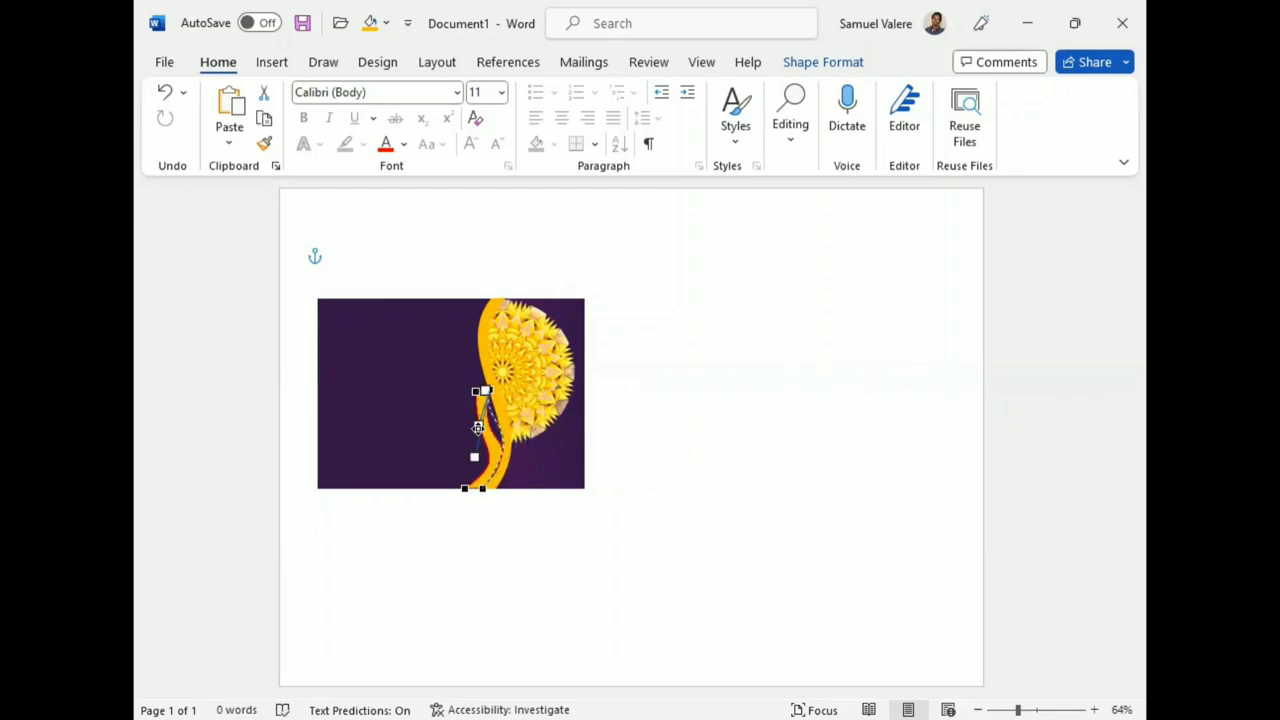
{"action": "left_click_drag", "start_coordinate": [478, 406], "coordinate": [478, 425]}
{"action": "left_click", "coordinate": [477, 390]}
{"action": "left_click_drag", "start_coordinate": [477, 419], "coordinate": [475, 421]}
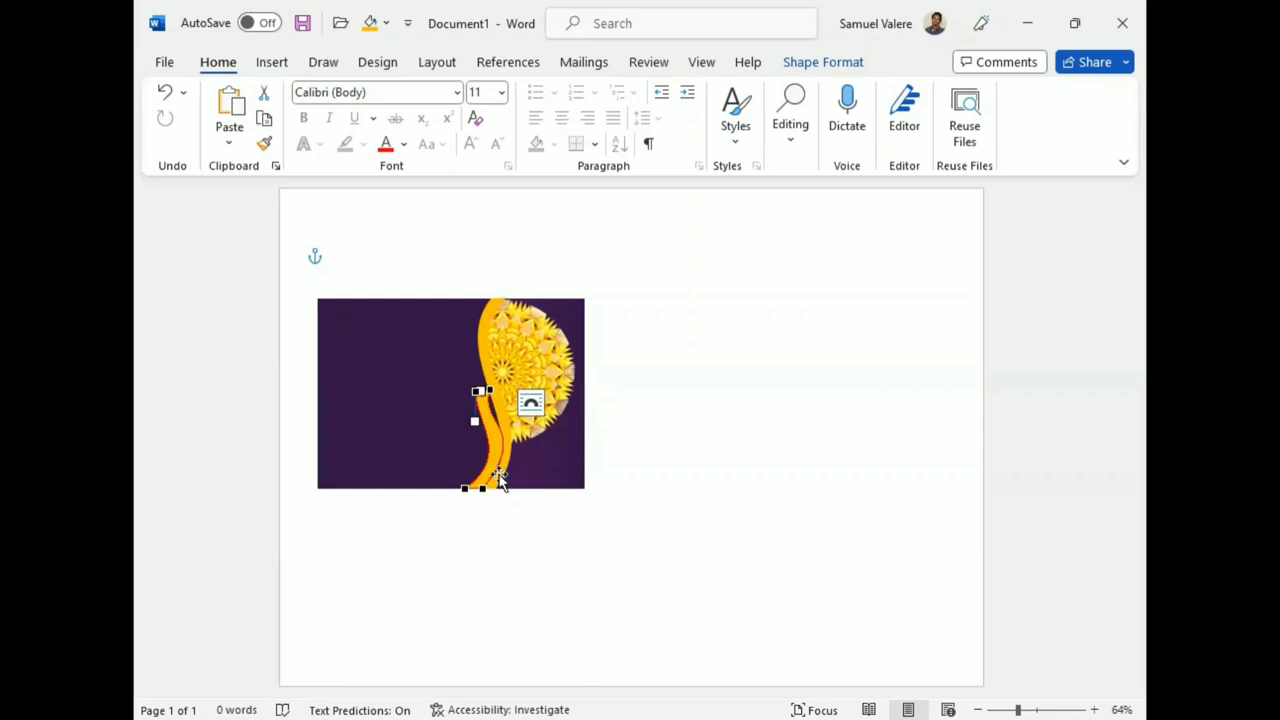
{"action": "left_click", "coordinate": [737, 443]}
{"action": "left_click", "coordinate": [495, 439]}
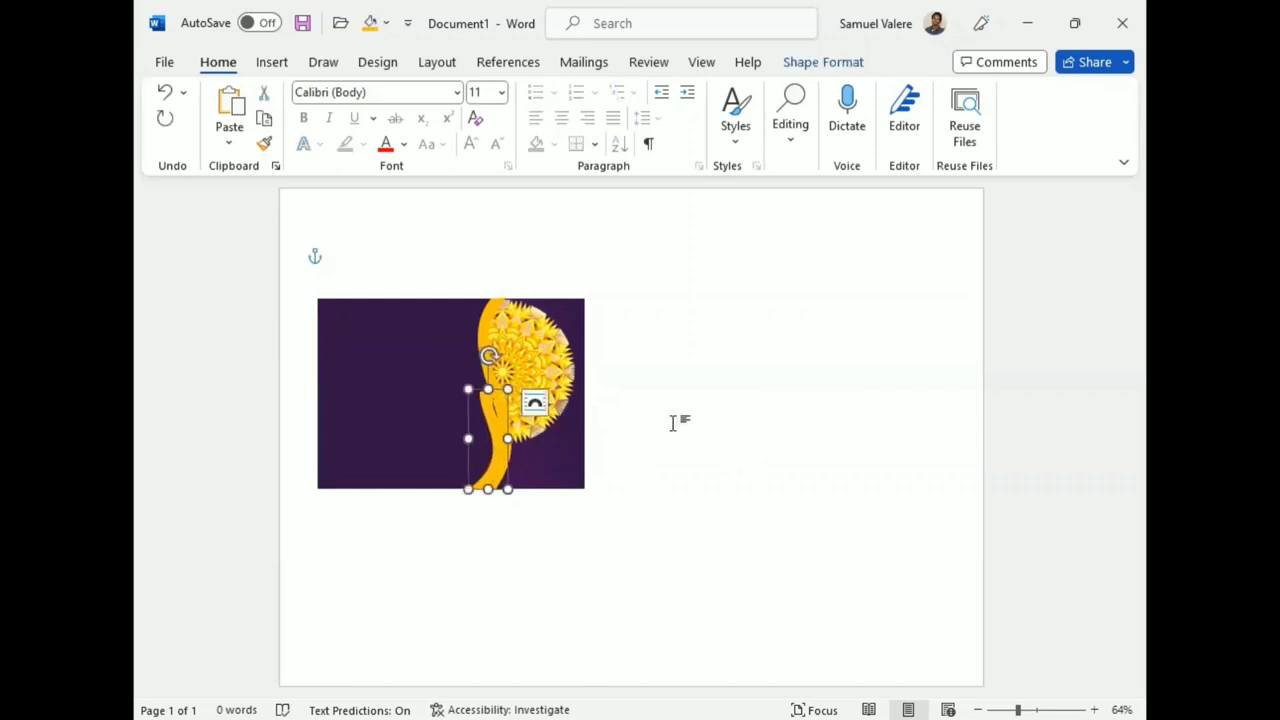
Re-edit the stem's points so its edge and bottom curve slimly down to the card's bottom edge.
{"action": "right_click", "coordinate": [511, 416]}
{"action": "left_click", "coordinate": [551, 386]}
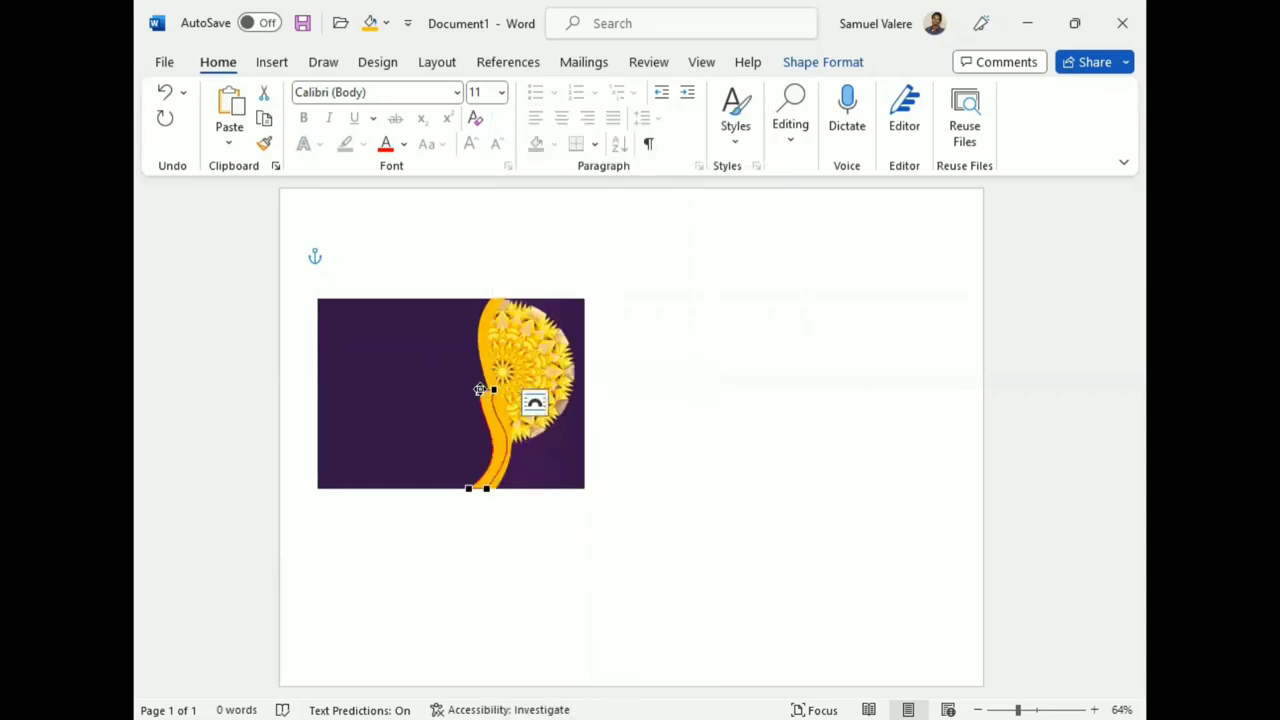
{"action": "left_click", "coordinate": [482, 390]}
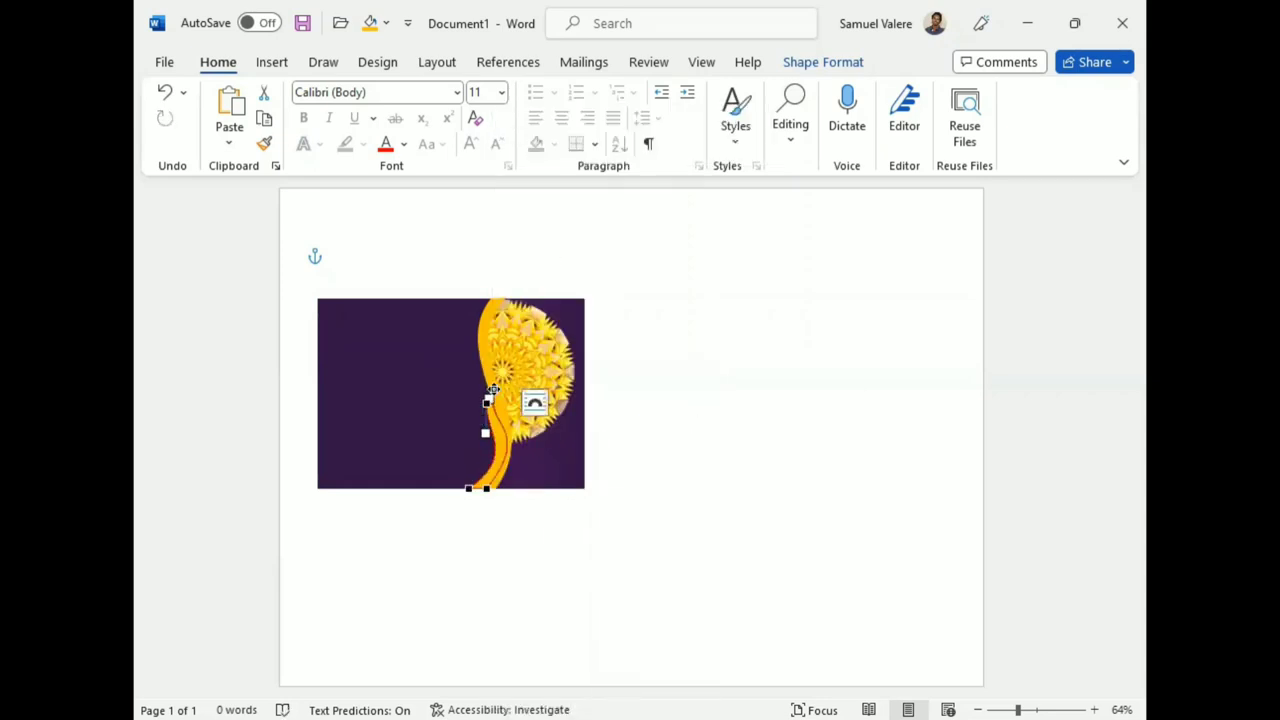
{"action": "left_click_drag", "start_coordinate": [493, 389], "coordinate": [496, 401]}
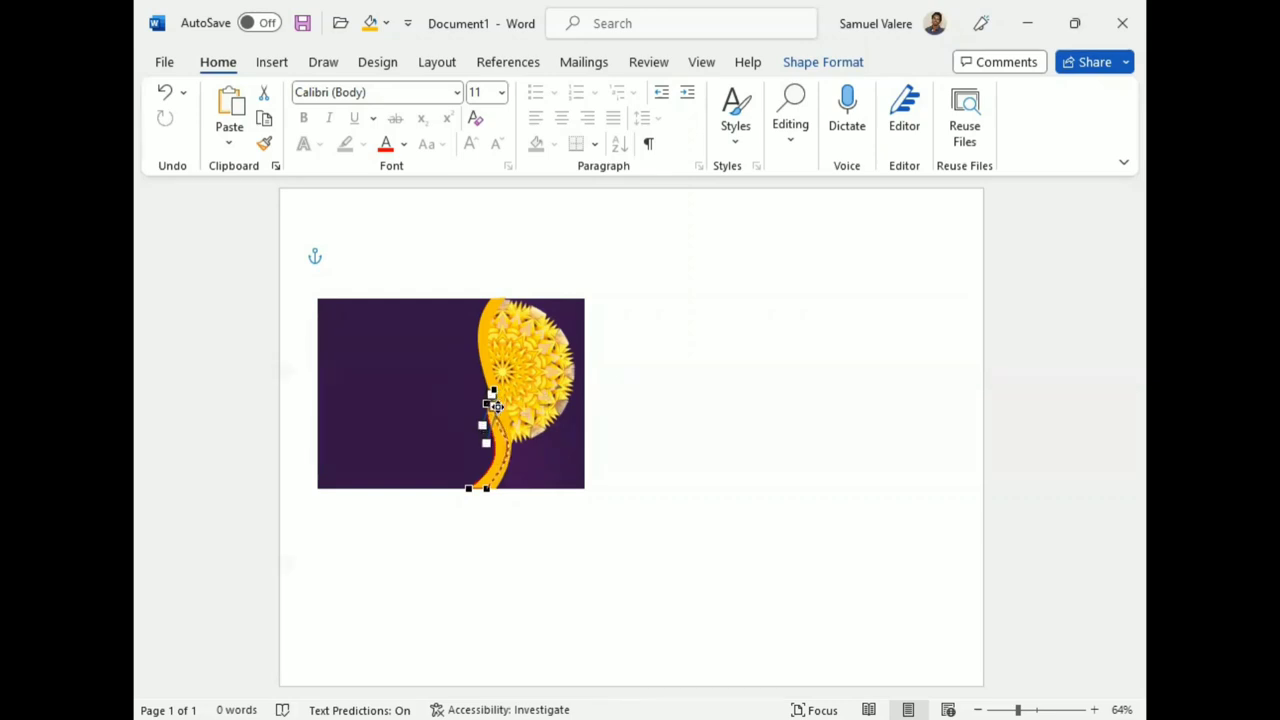
{"action": "left_click_drag", "start_coordinate": [494, 401], "coordinate": [485, 428]}
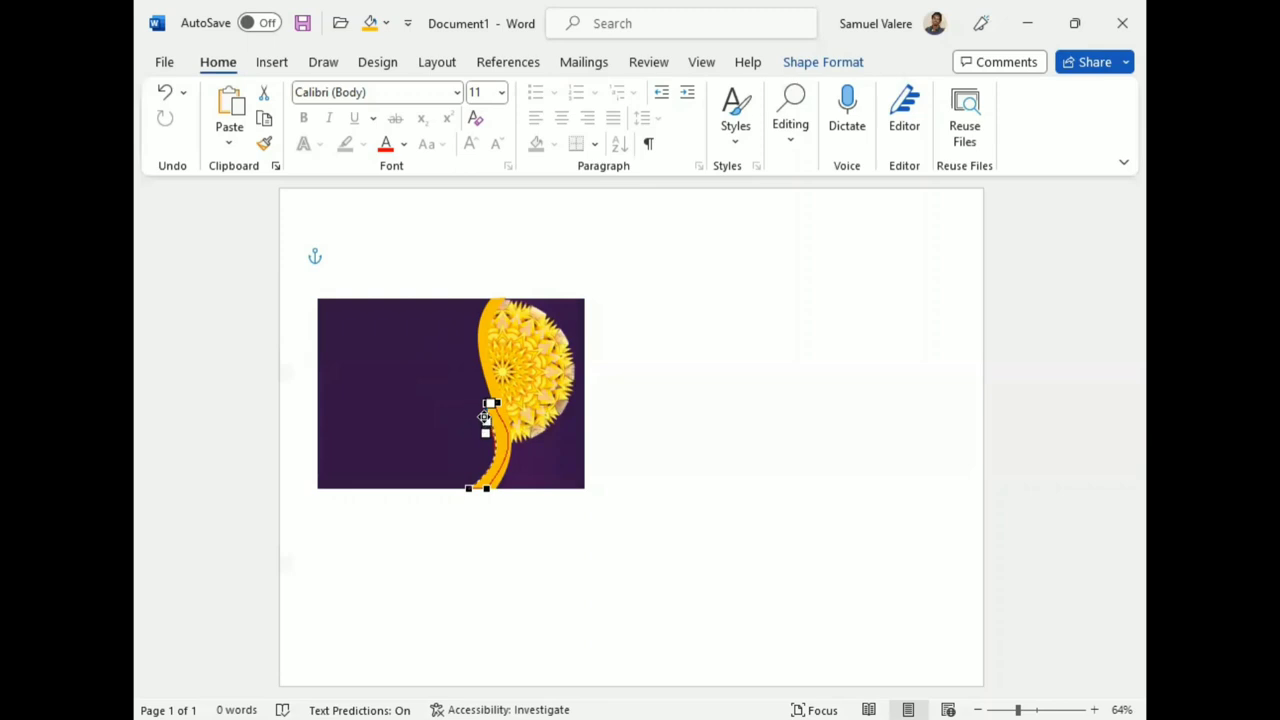
{"action": "mouse_move", "coordinate": [484, 421]}
{"action": "left_mouse_down"}
{"action": "mouse_move", "coordinate": [495, 404]}
{"action": "mouse_move", "coordinate": [487, 422]}
{"action": "mouse_move", "coordinate": [520, 461]}
{"action": "left_mouse_up"}
{"action": "left_click", "coordinate": [471, 487]}
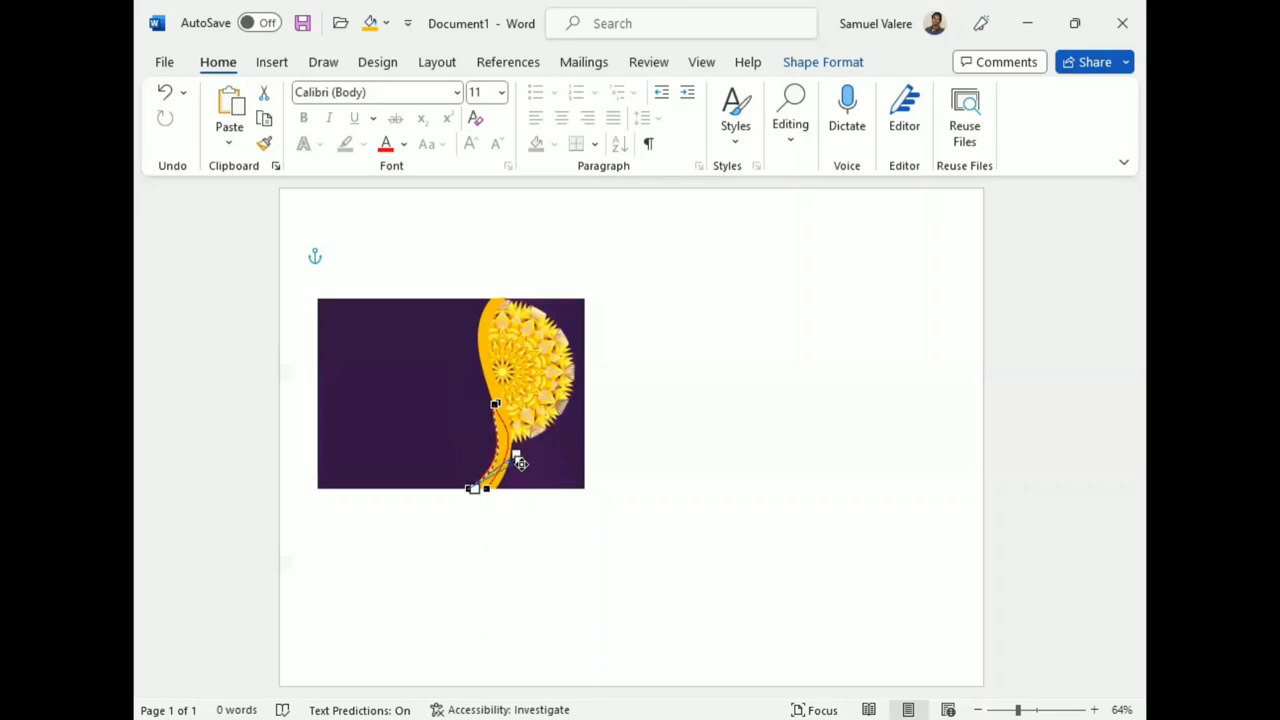
{"action": "left_click_drag", "start_coordinate": [520, 463], "coordinate": [518, 451]}
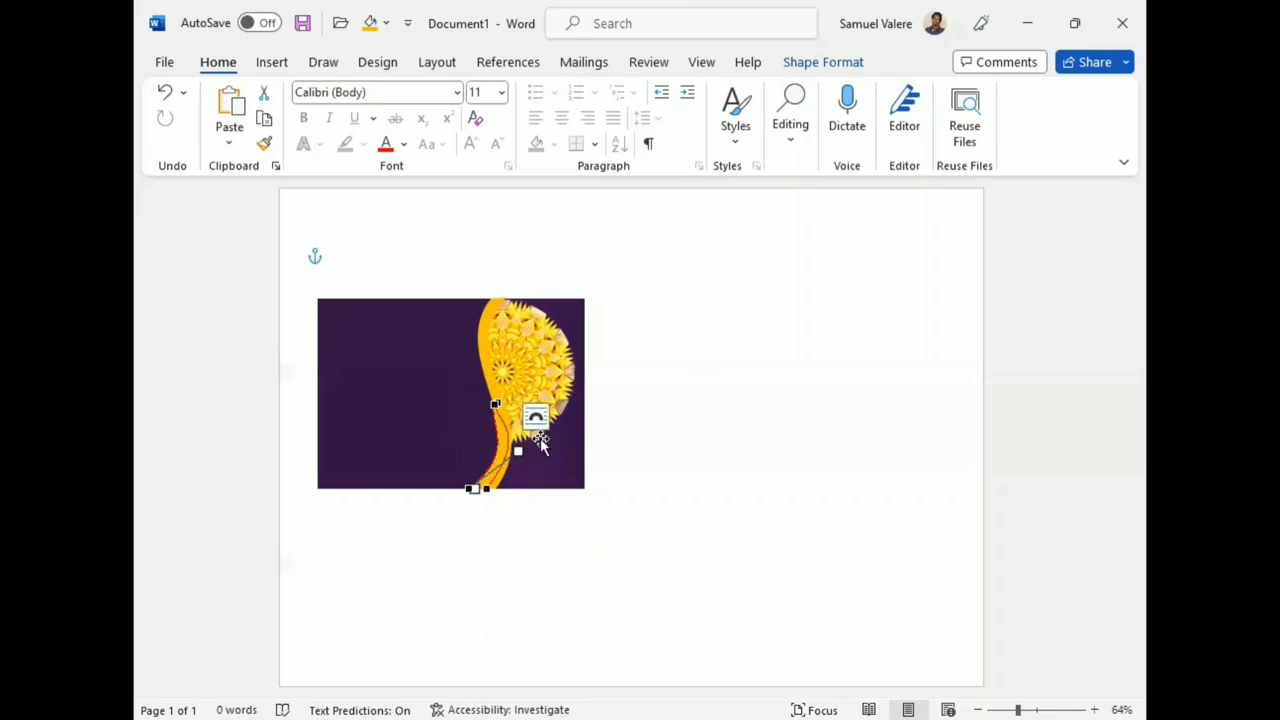
{"action": "left_click", "coordinate": [695, 460]}
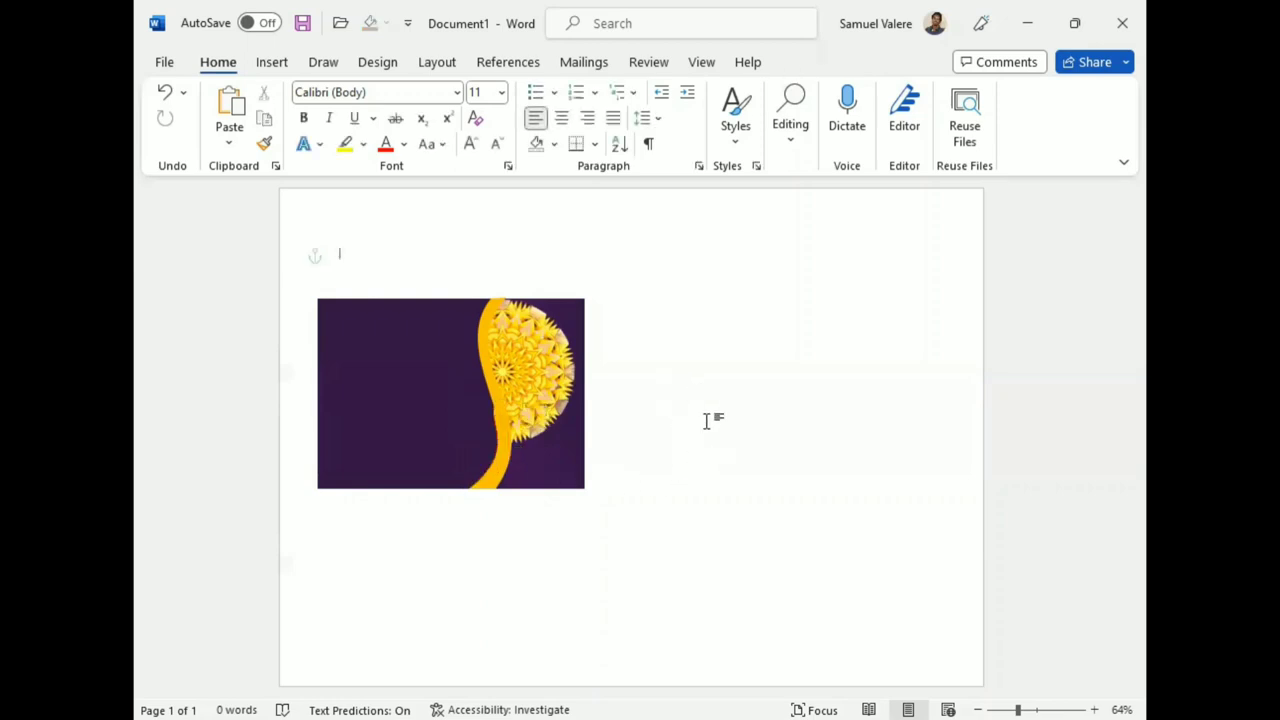
Fill the stem with a custom orange (RGB 245,133,9) from More Fill Colors.
{"action": "left_click", "coordinate": [479, 482]}
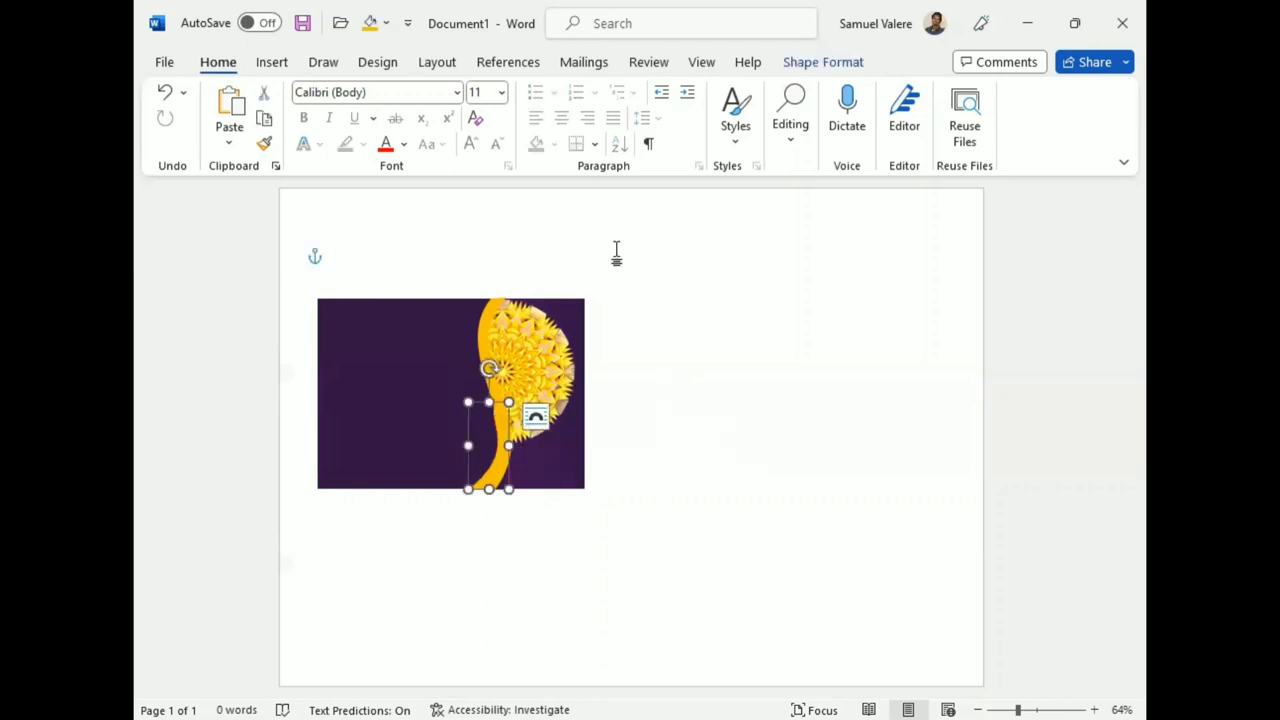
{"action": "left_click", "coordinate": [800, 66]}
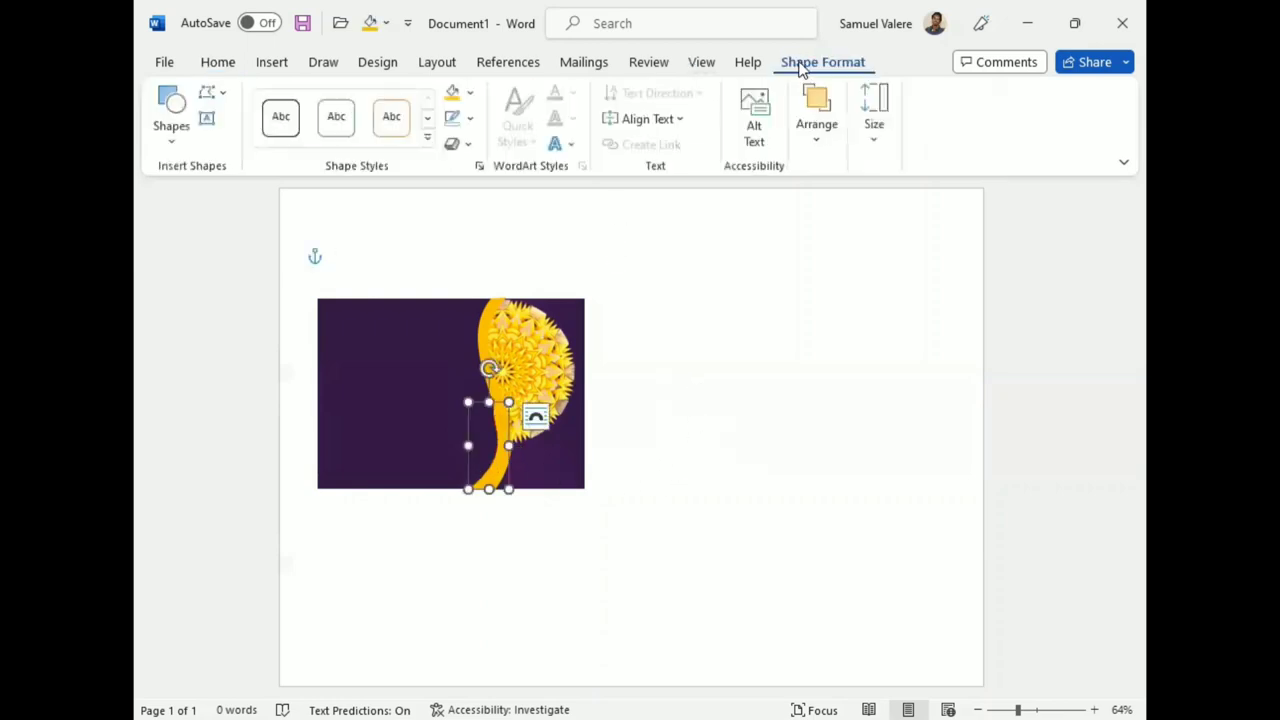
{"action": "left_click", "coordinate": [471, 93]}
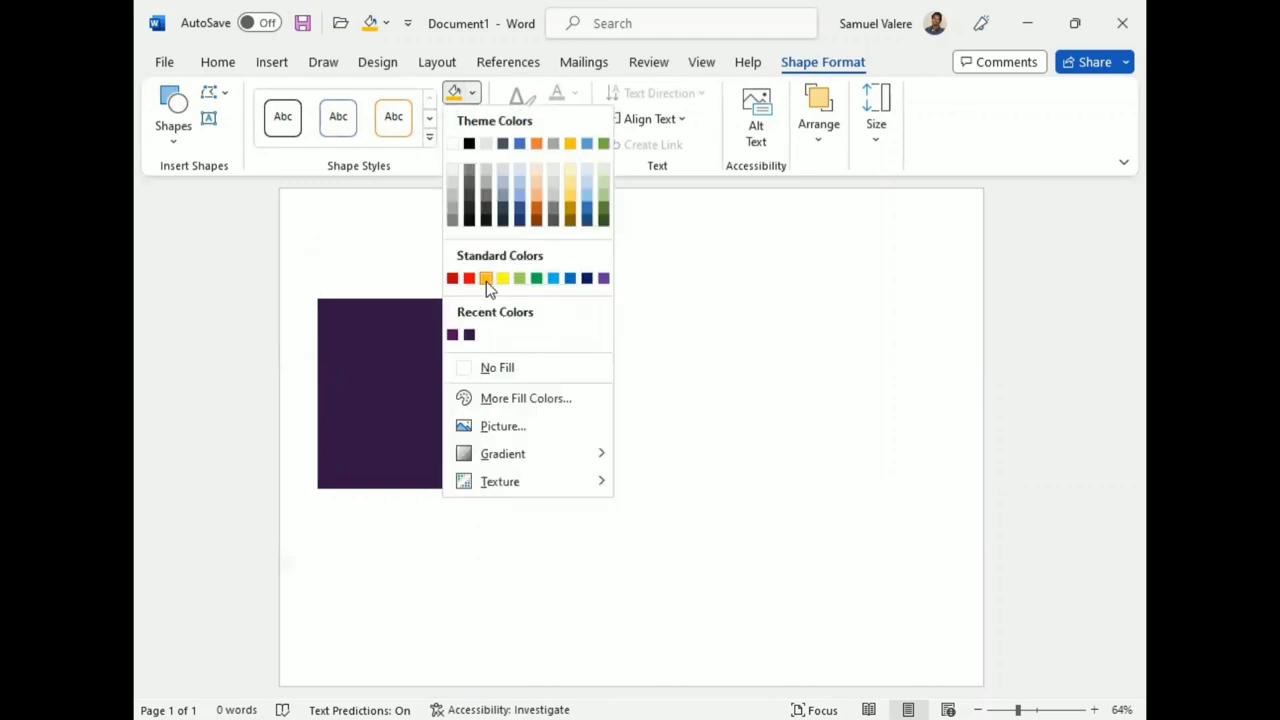
{"action": "left_click", "coordinate": [486, 279]}
{"action": "left_click", "coordinate": [565, 400]}
{"action": "left_click", "coordinate": [397, 240]}
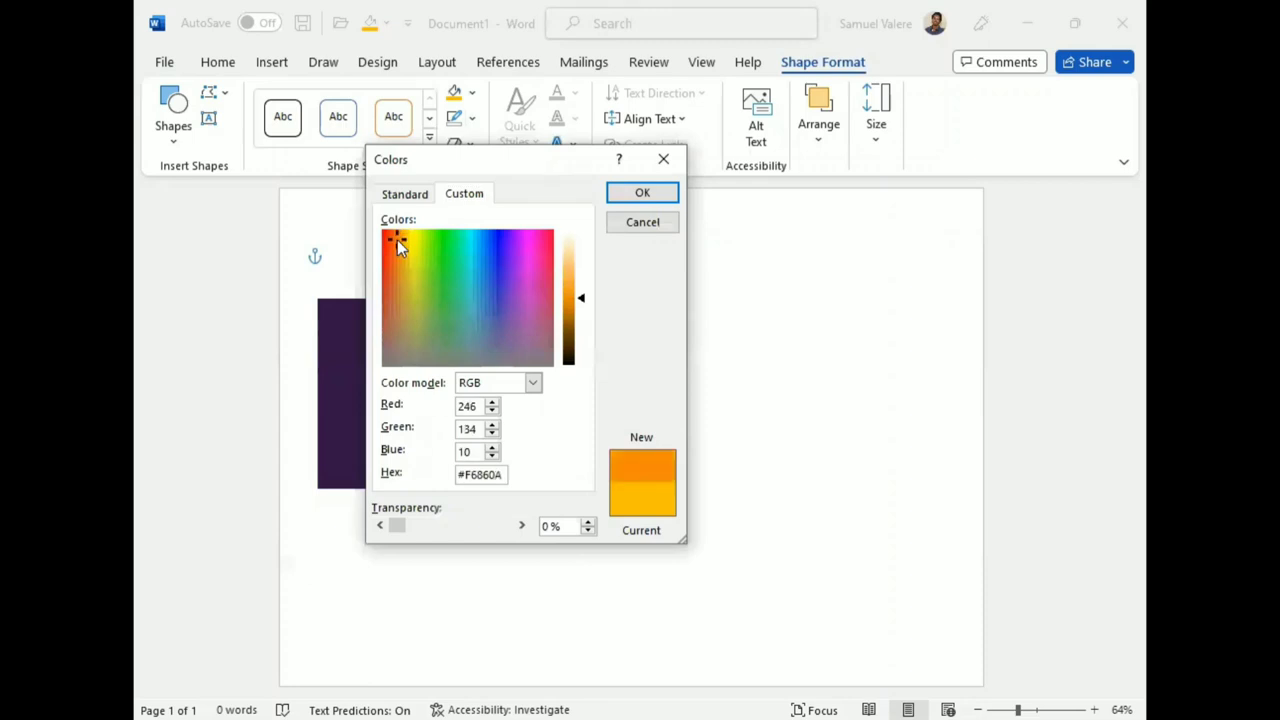
{"action": "left_click", "coordinate": [582, 300]}
{"action": "left_click", "coordinate": [643, 193]}
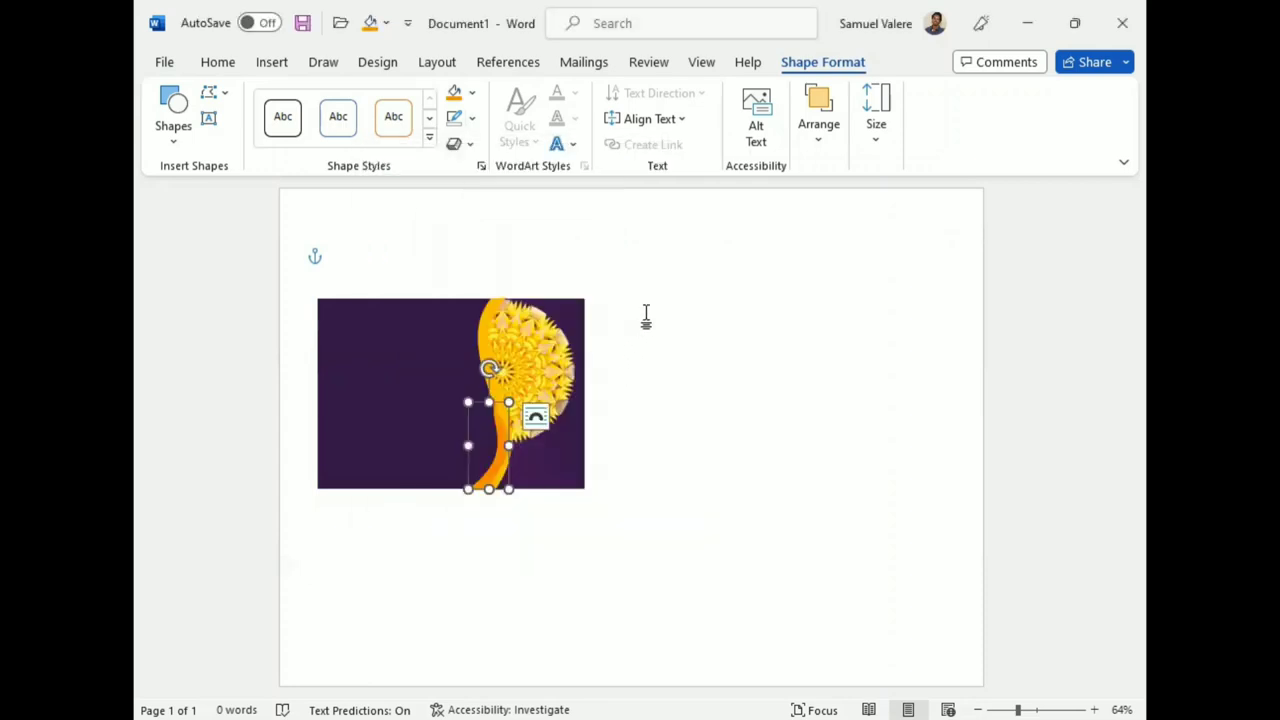
{"action": "left_click", "coordinate": [820, 144]}
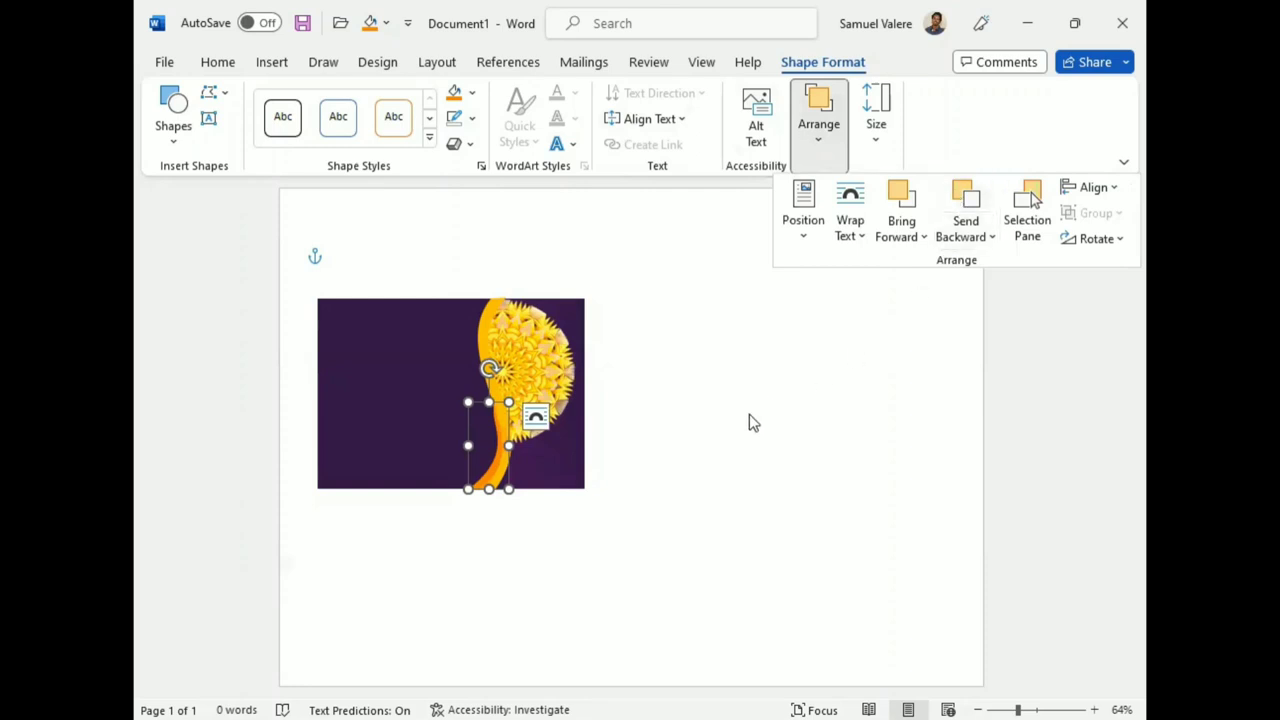
{"action": "left_click", "coordinate": [1068, 375]}
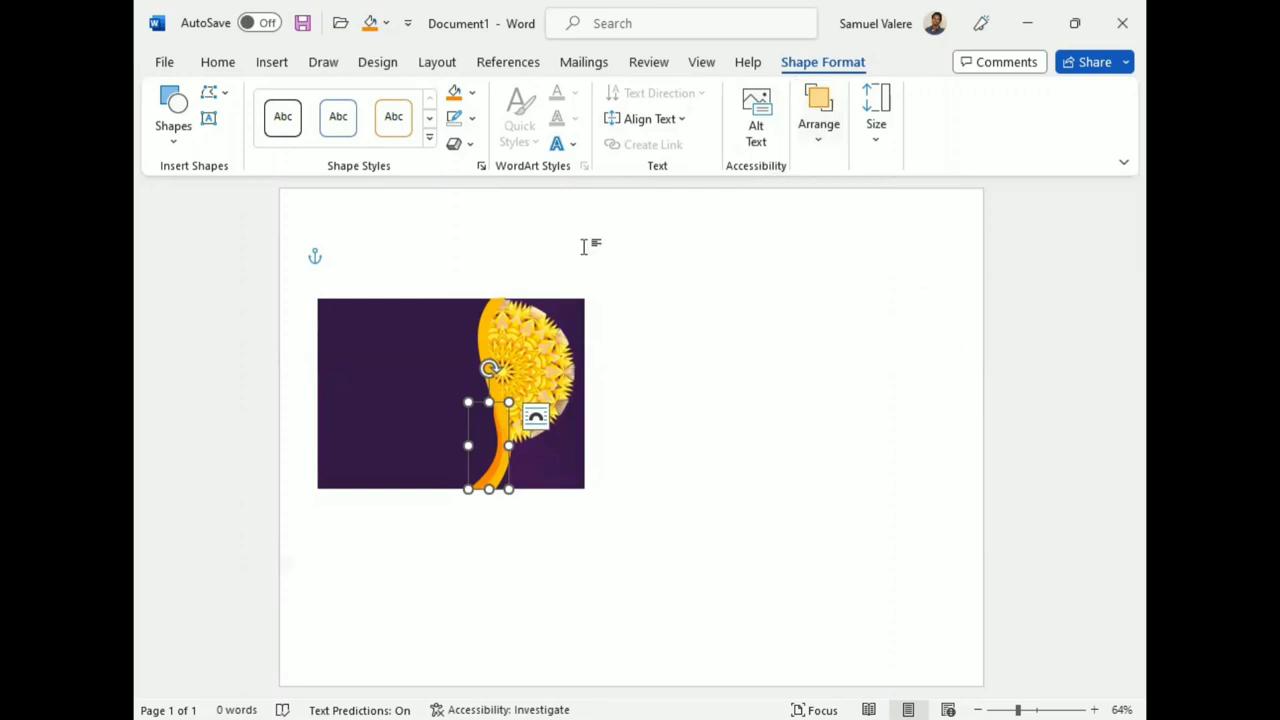
Give the stem a 315° diagonal gradient fill with a light yellow first stop.
{"action": "left_click", "coordinate": [472, 92]}
{"action": "mouse_move", "coordinate": [546, 462]}
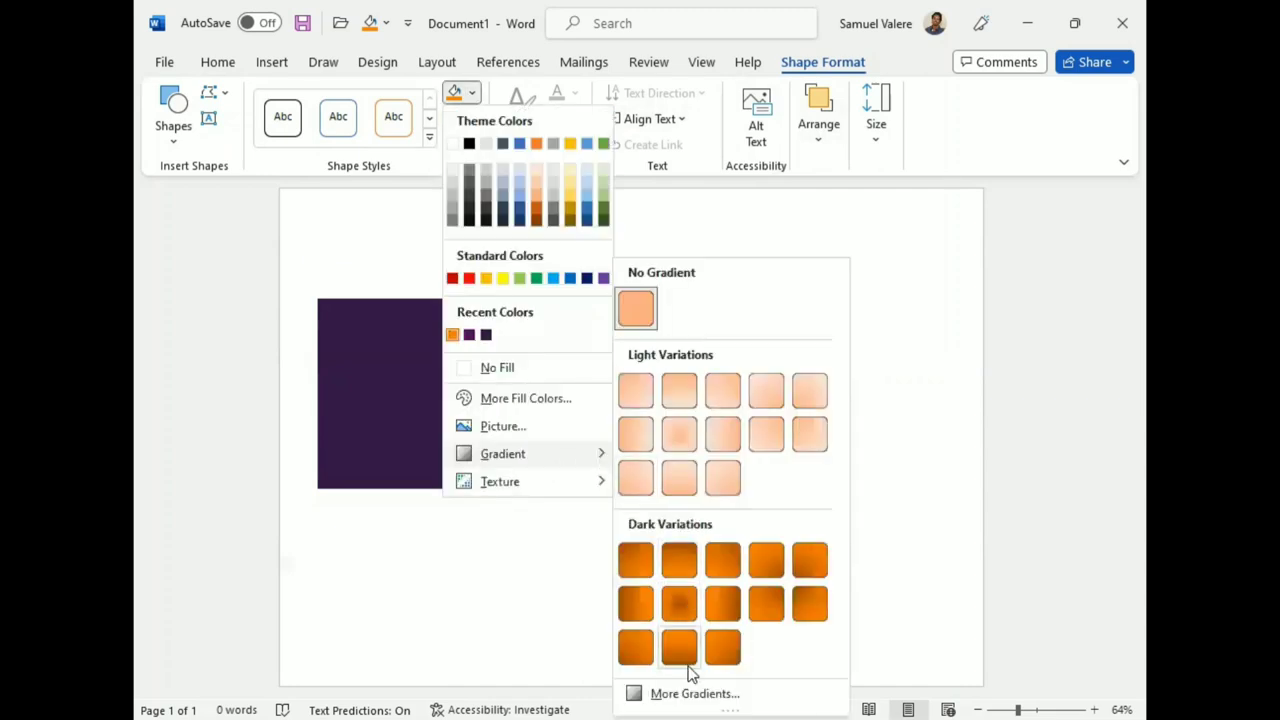
{"action": "left_click", "coordinate": [695, 693]}
{"action": "left_click", "coordinate": [906, 358]}
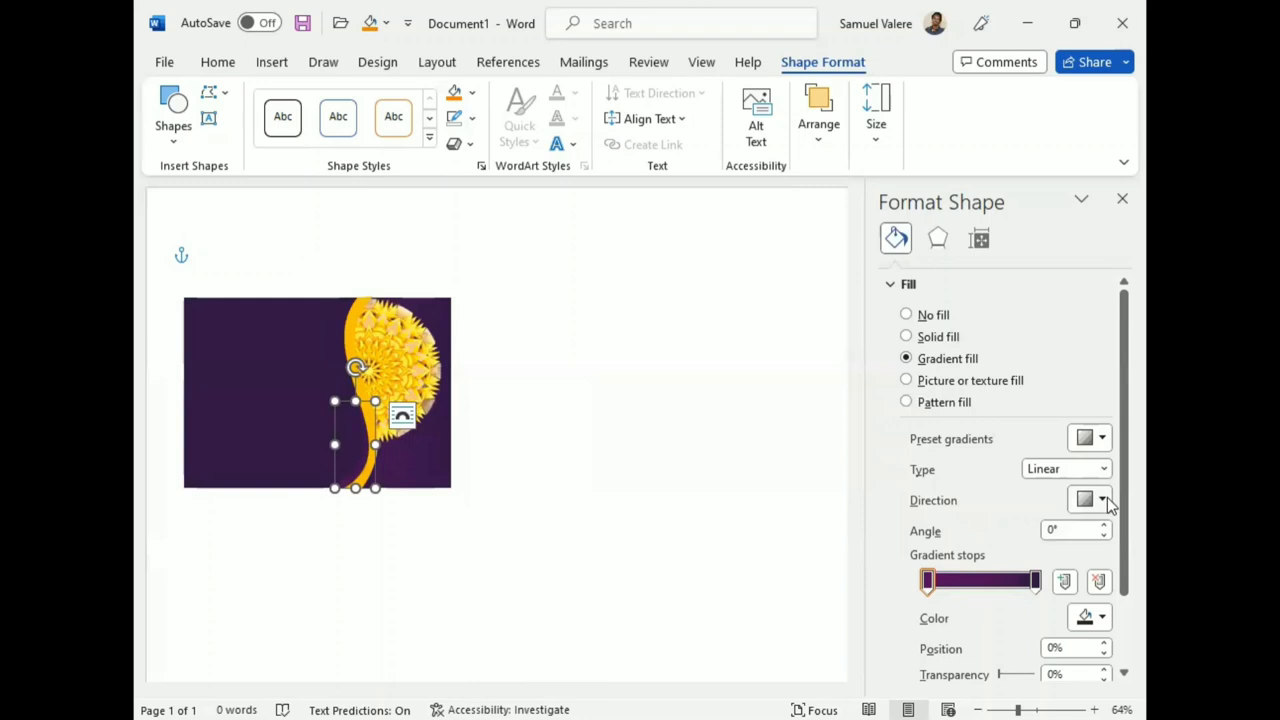
{"action": "left_click", "coordinate": [1104, 500]}
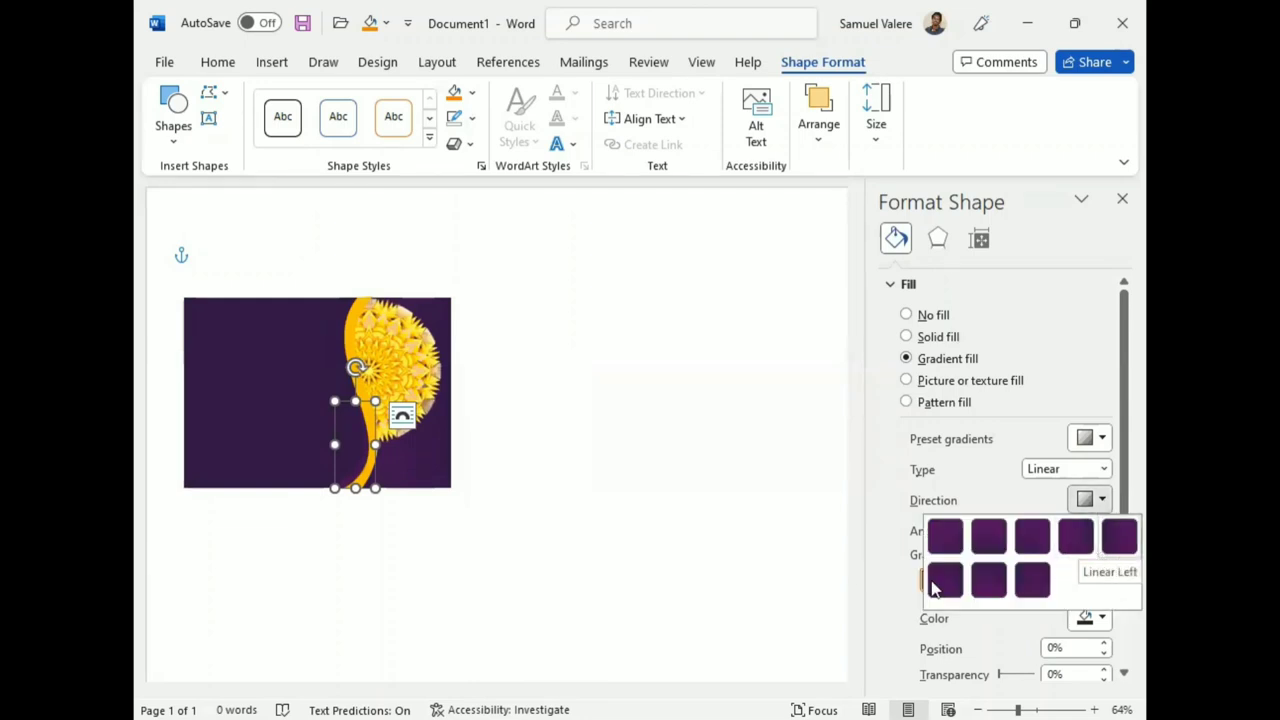
{"action": "left_click", "coordinate": [952, 582]}
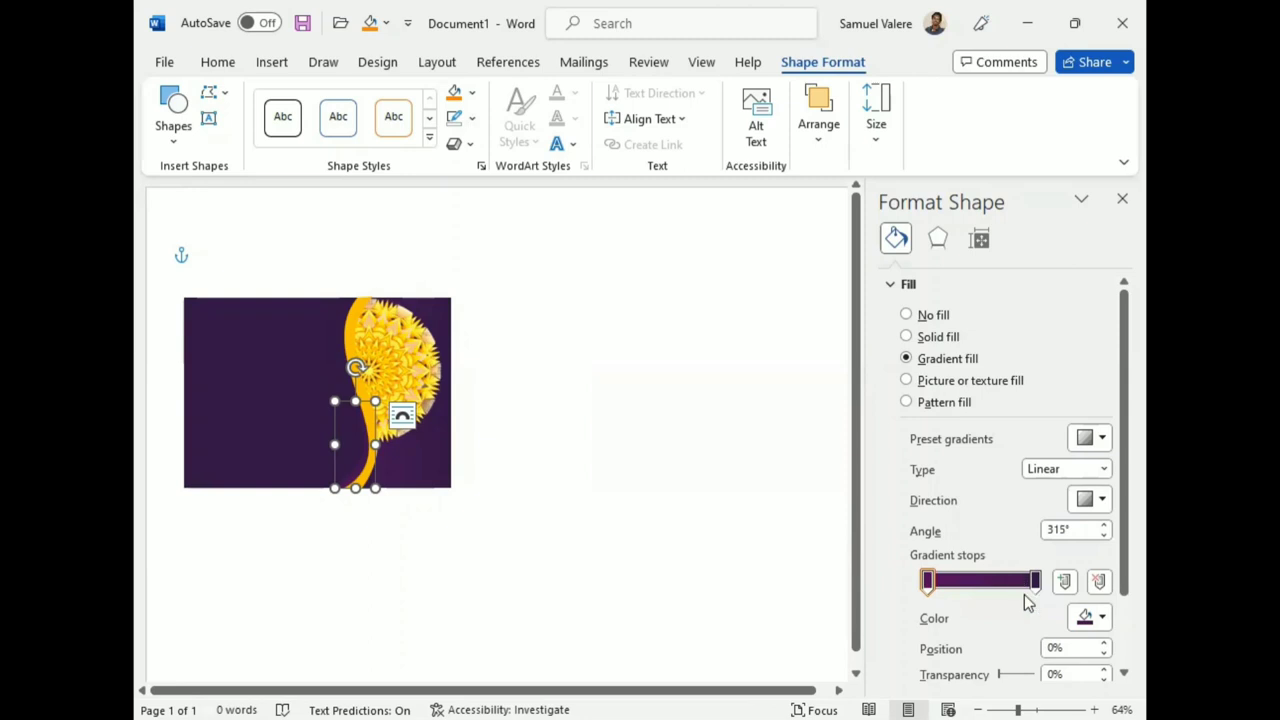
{"action": "left_click", "coordinate": [1104, 620]}
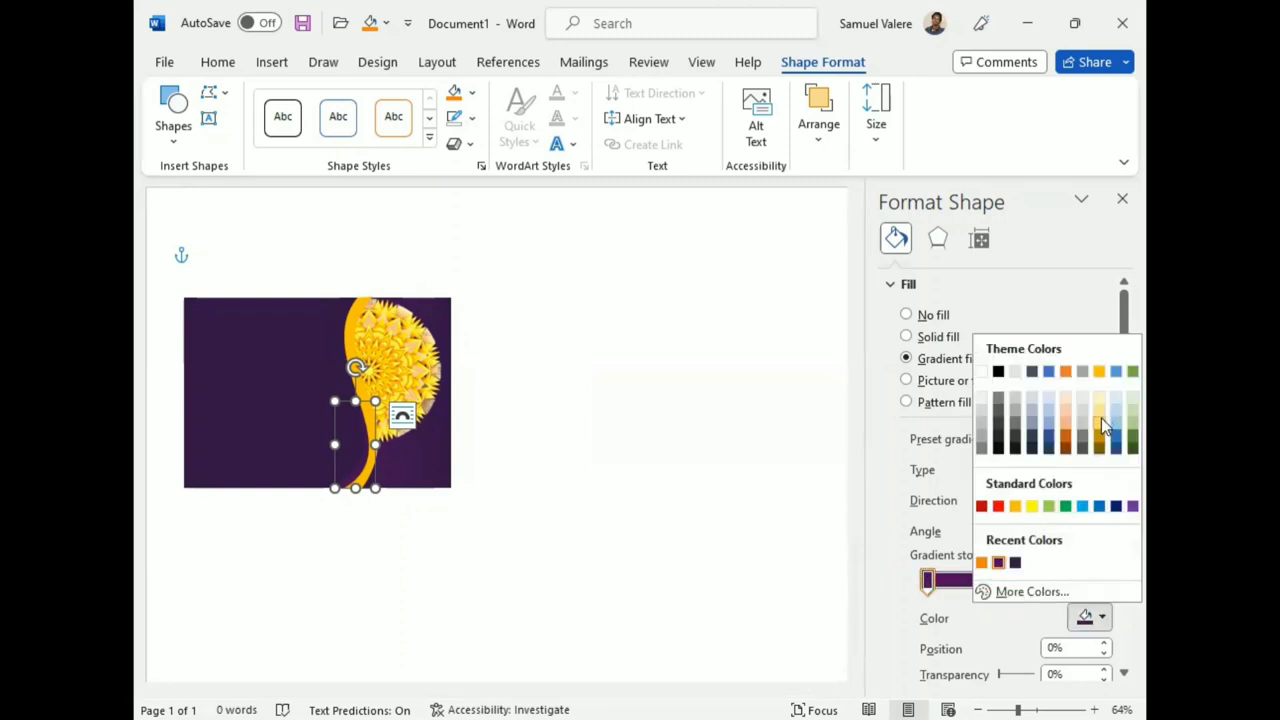
{"action": "left_click", "coordinate": [1103, 425]}
Make the last gradient stop orange, move it inward to about 89%, and close Format Shape.
{"action": "left_click", "coordinate": [1034, 580]}
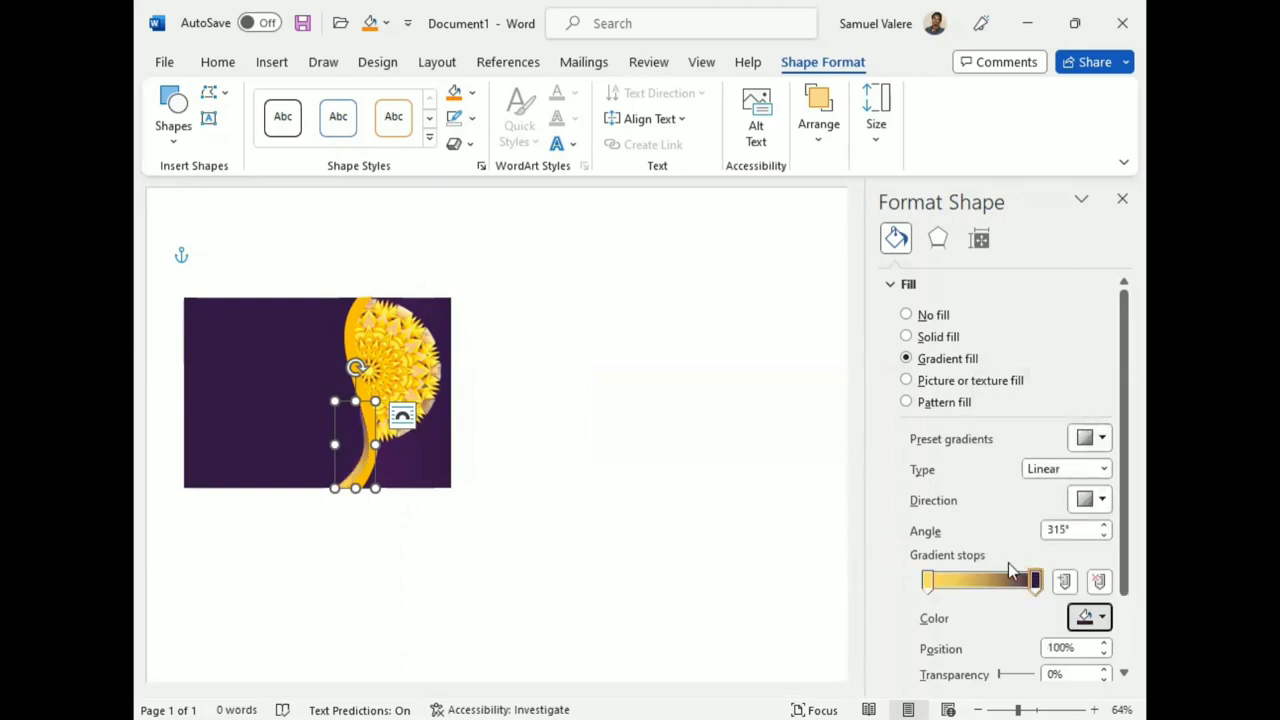
{"action": "left_click", "coordinate": [1090, 617]}
{"action": "left_click", "coordinate": [988, 560]}
{"action": "left_click_drag", "start_coordinate": [1034, 581], "coordinate": [968, 590]}
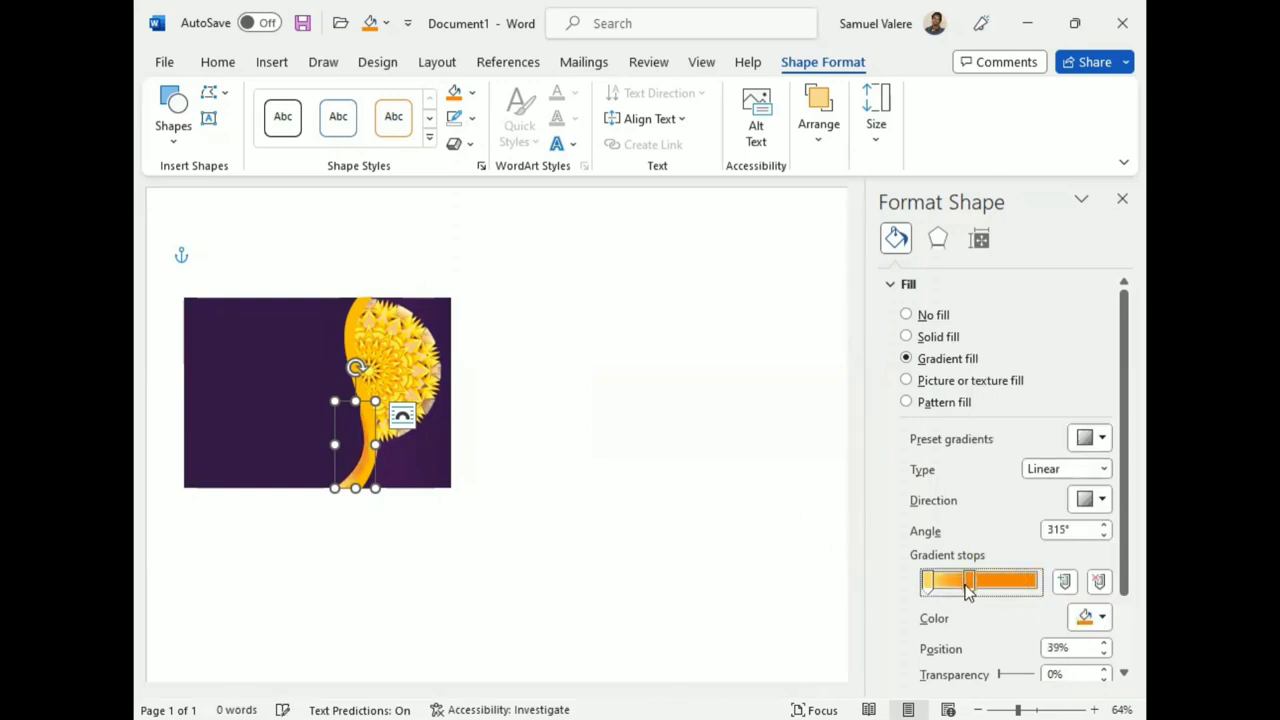
{"action": "left_click", "coordinate": [927, 581]}
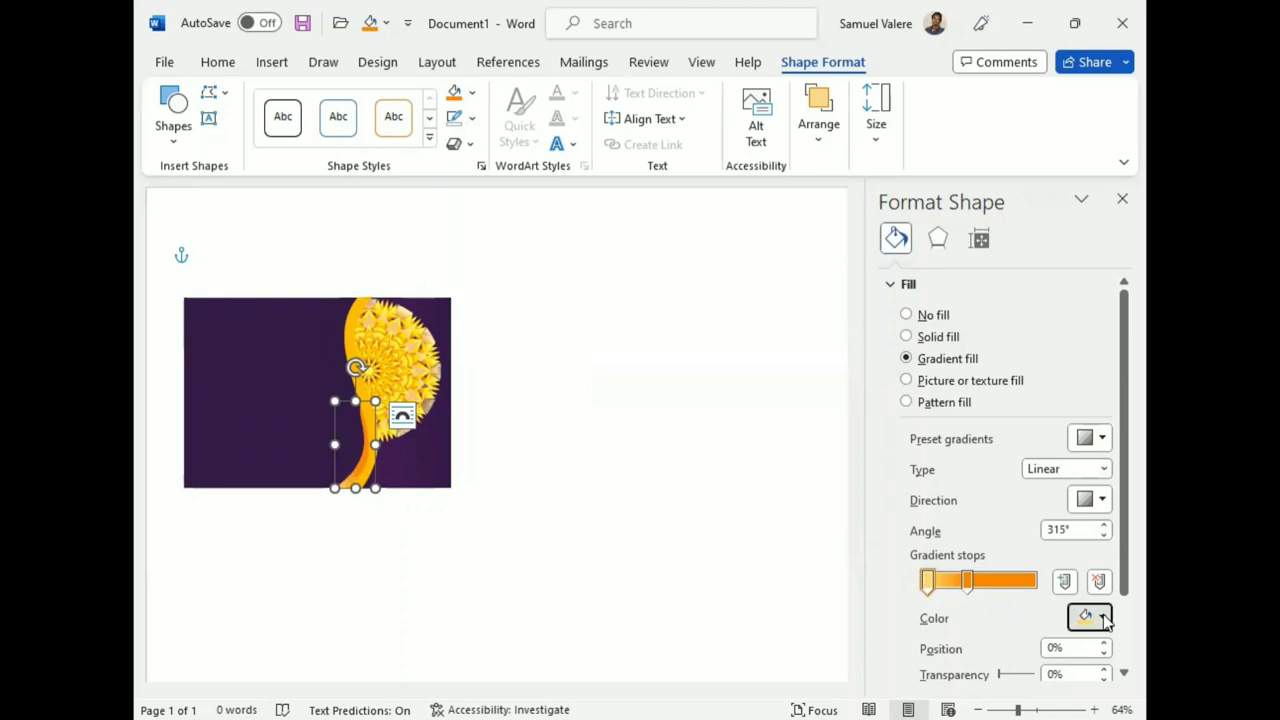
{"action": "left_click", "coordinate": [1104, 618]}
{"action": "left_click", "coordinate": [937, 582]}
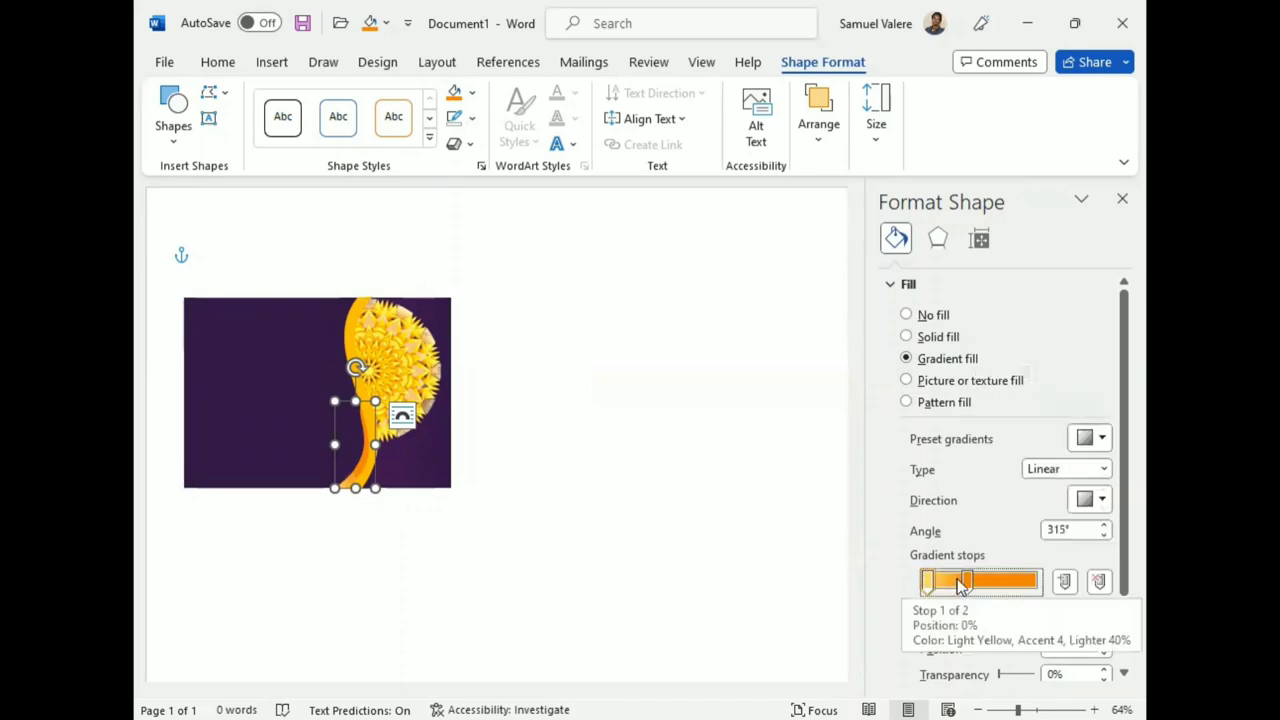
{"action": "left_click_drag", "start_coordinate": [958, 585], "coordinate": [980, 588]}
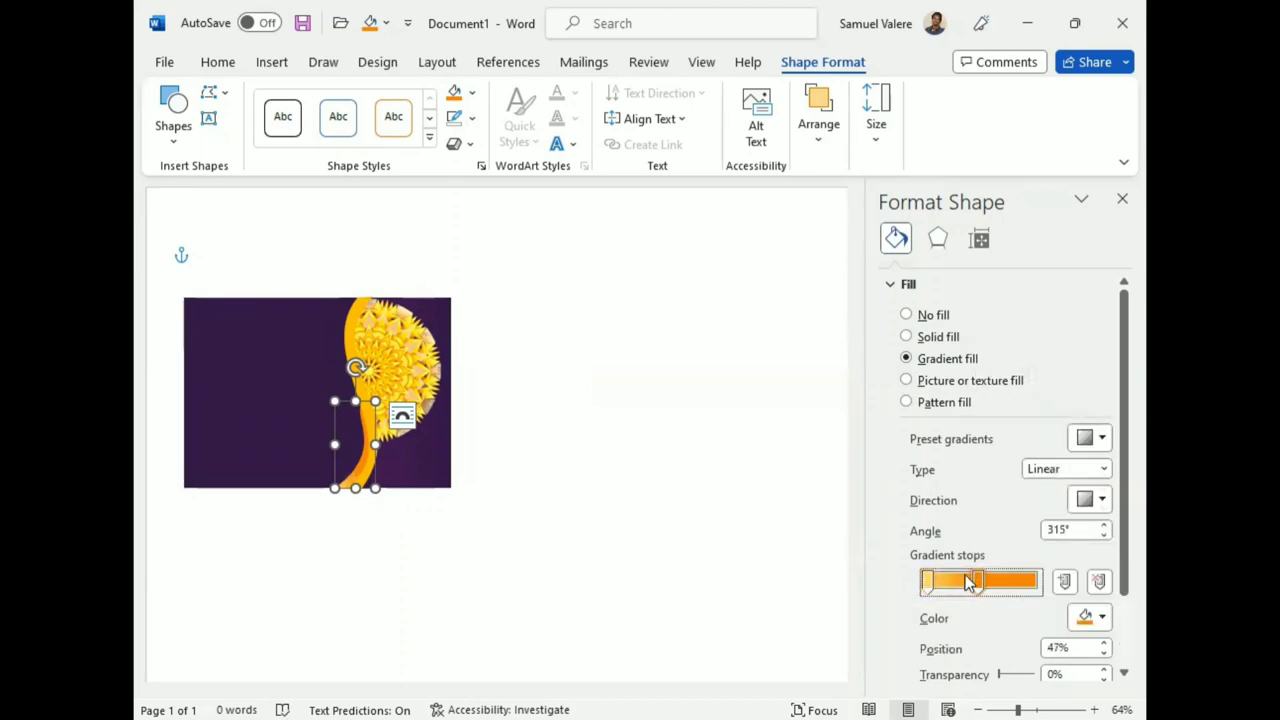
{"action": "left_click", "coordinate": [1121, 199]}
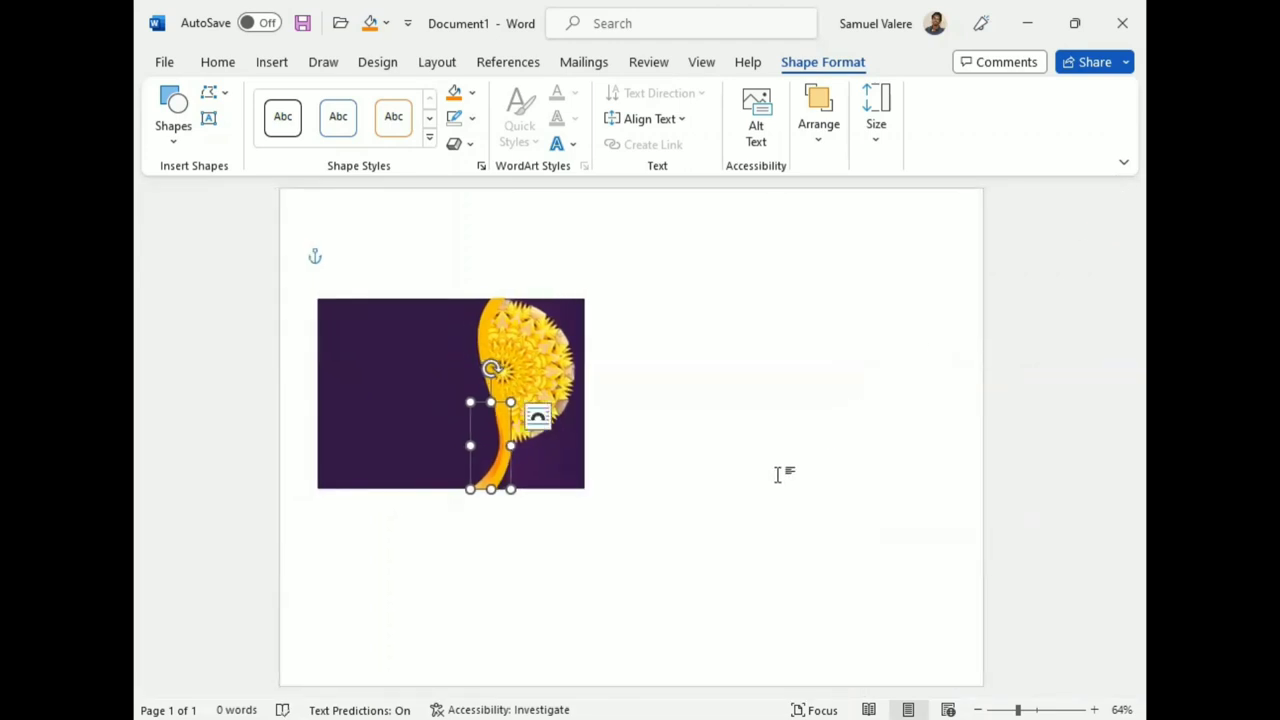
Review the finished stem, briefly checking its bottom point in Edit Points before deselecting.
{"action": "left_click", "coordinate": [789, 474]}
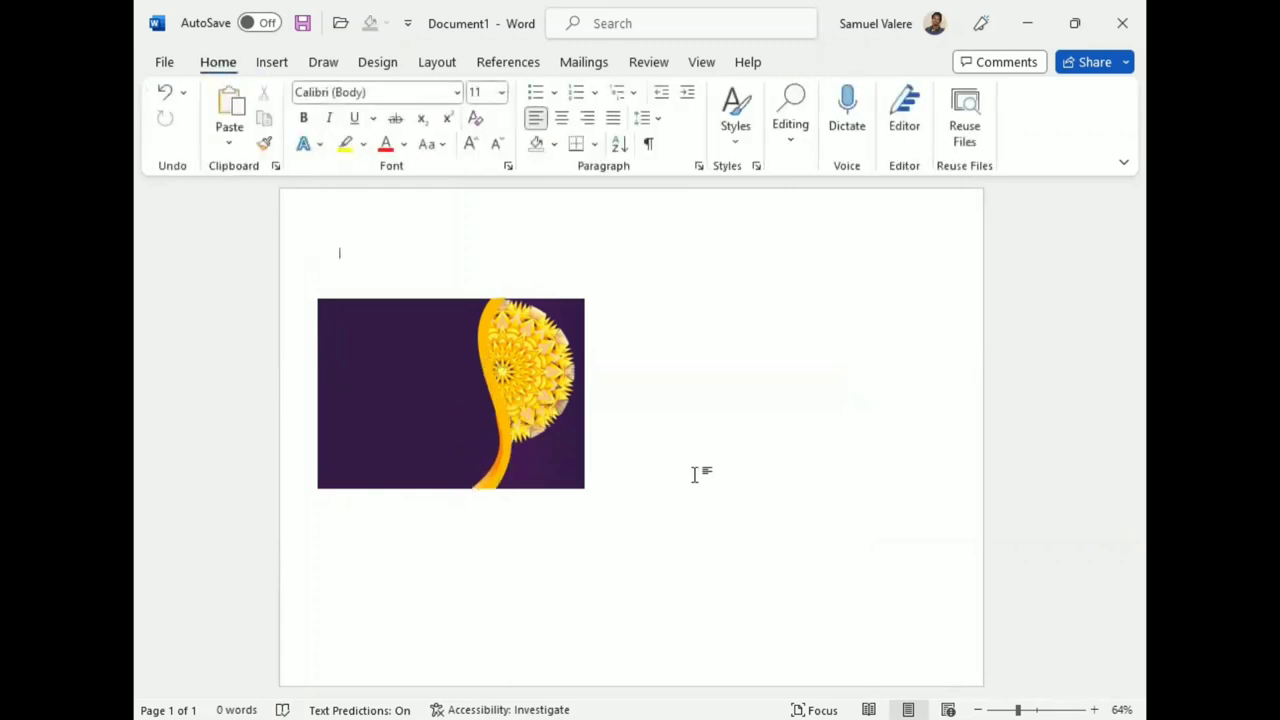
{"action": "left_click", "coordinate": [490, 475]}
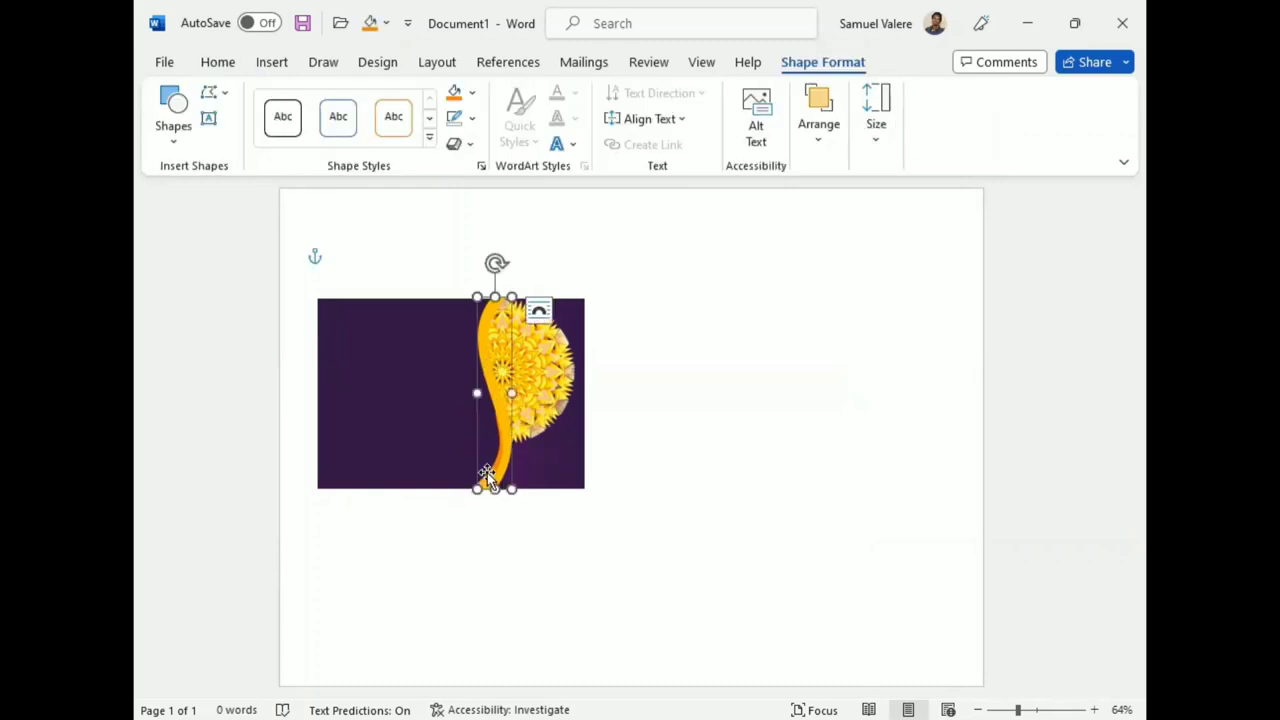
{"action": "left_click", "coordinate": [487, 472]}
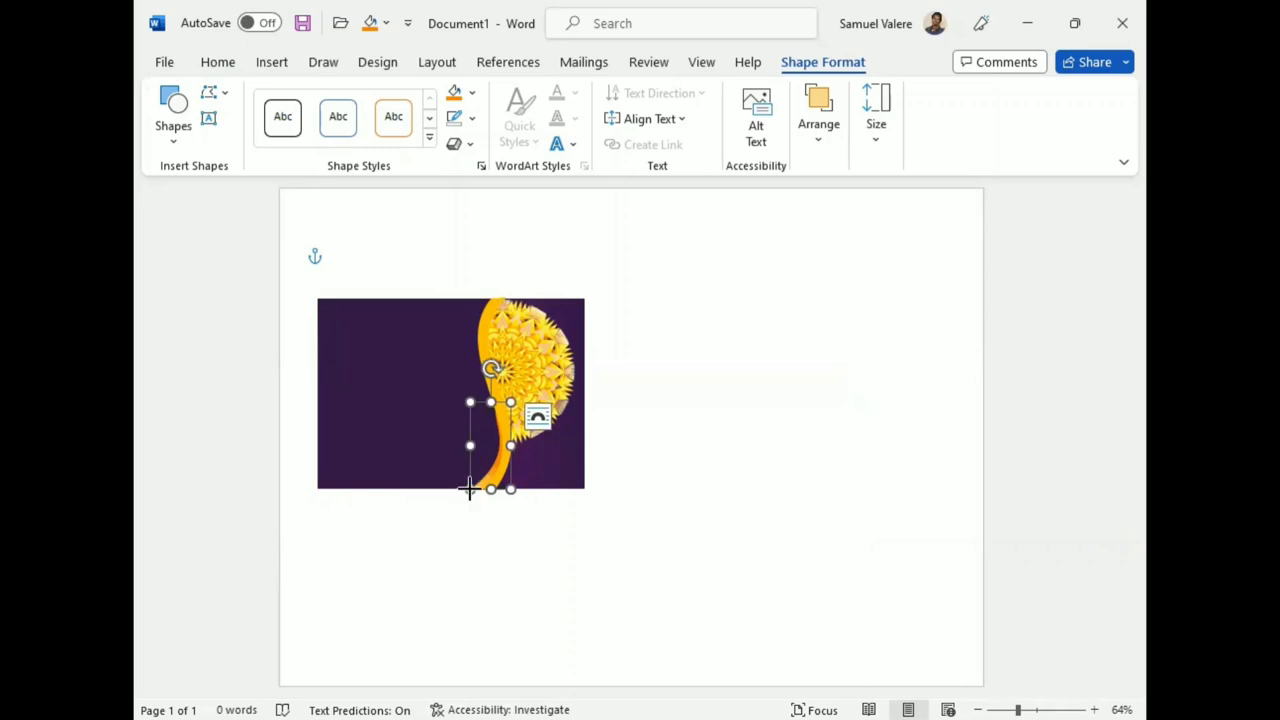
{"action": "right_click", "coordinate": [469, 488]}
{"action": "left_click", "coordinate": [531, 380]}
{"action": "left_click", "coordinate": [468, 486]}
{"action": "left_click", "coordinate": [711, 471]}
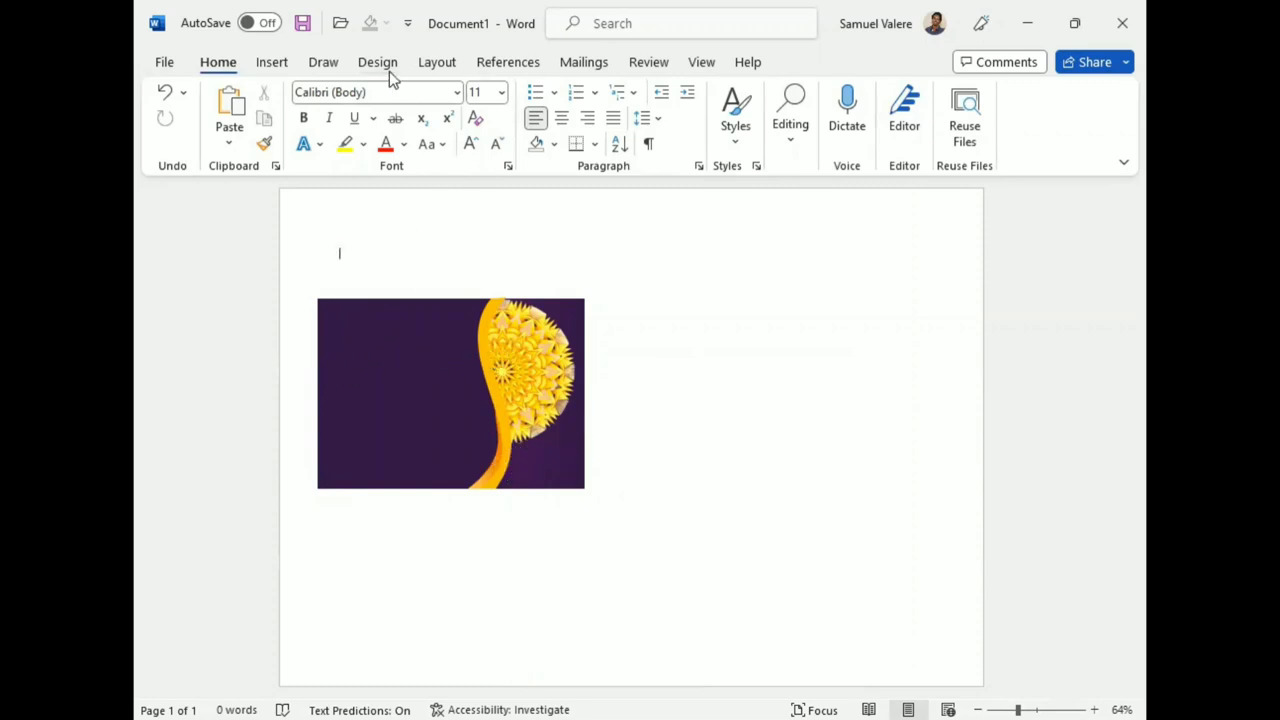
{"action": "left_click", "coordinate": [271, 62]}
Draw a small circle on the card with no fill and a 2¼ pt orange outline.
{"action": "left_click", "coordinate": [332, 94]}
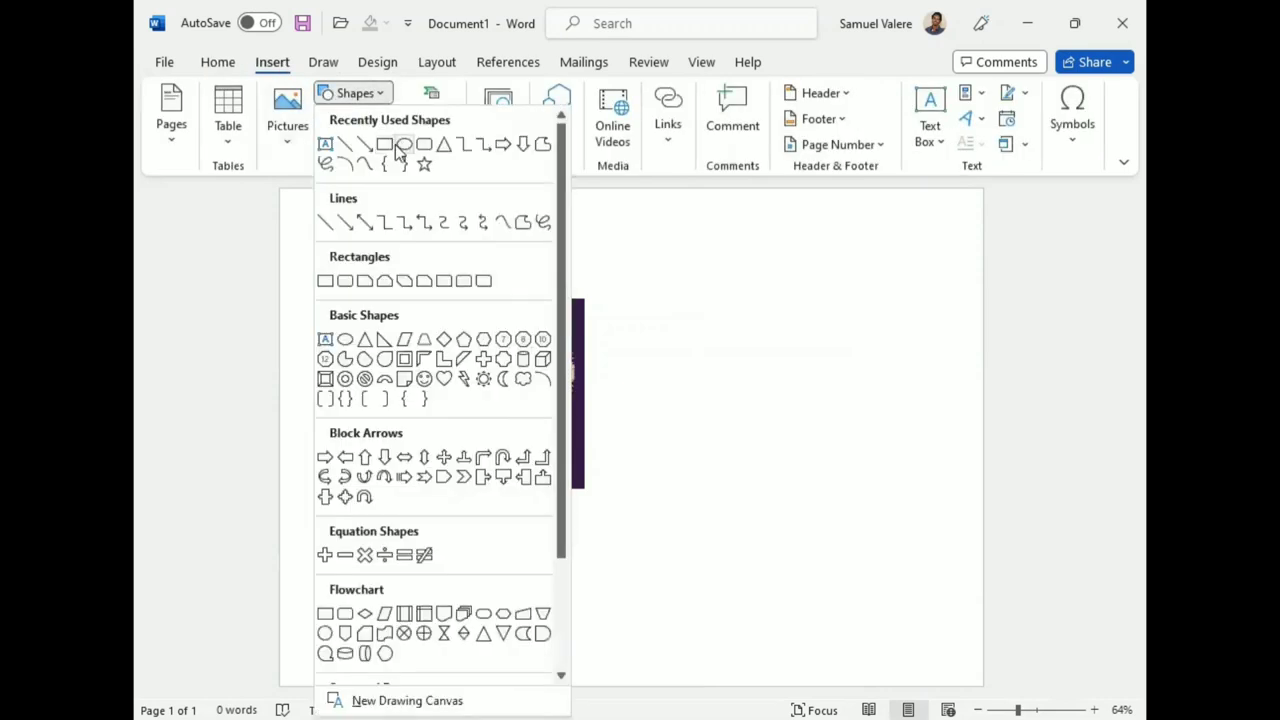
{"action": "left_click", "coordinate": [325, 634]}
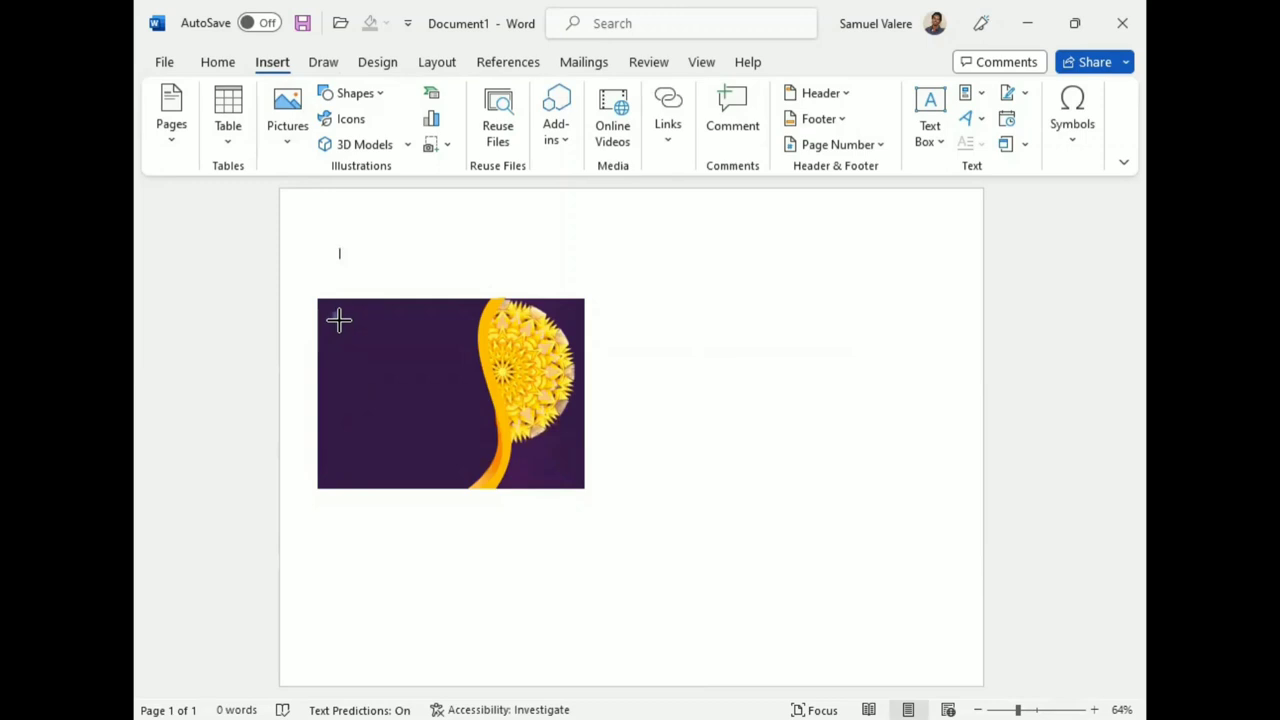
{"action": "left_click", "coordinate": [339, 319]}
{"action": "left_click", "coordinate": [472, 92]}
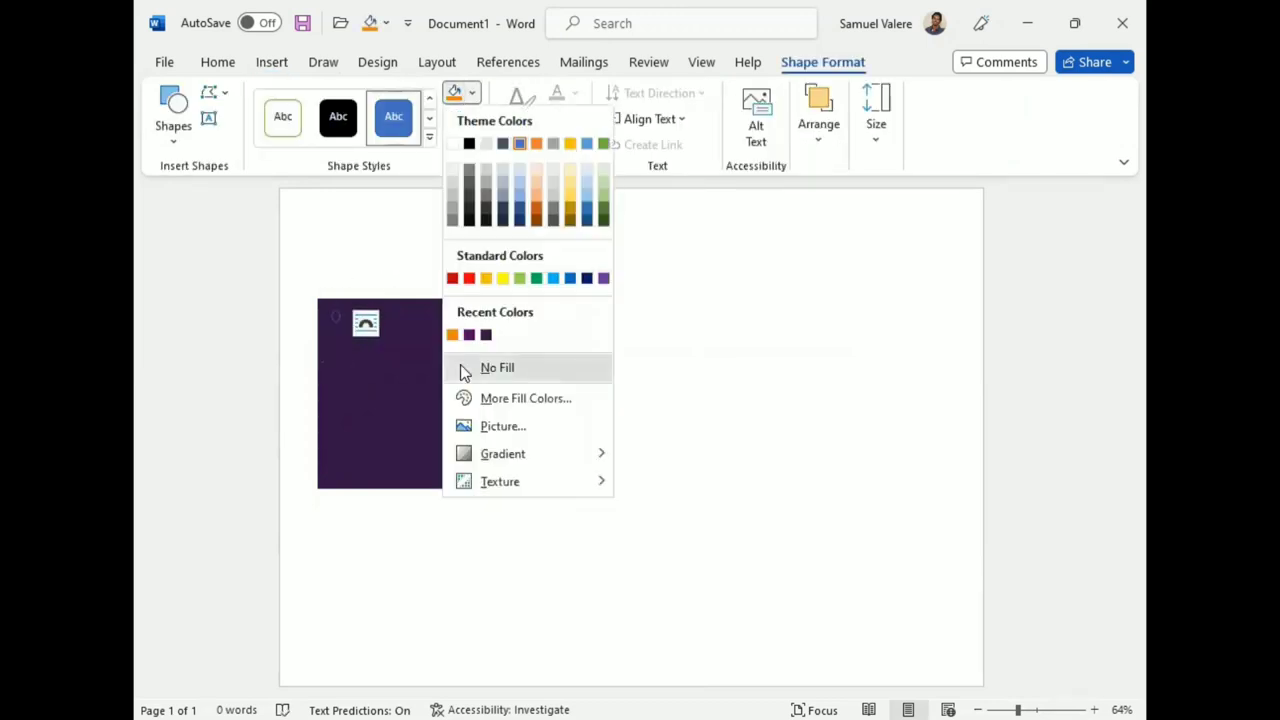
{"action": "left_click", "coordinate": [461, 367]}
{"action": "left_click", "coordinate": [472, 118]}
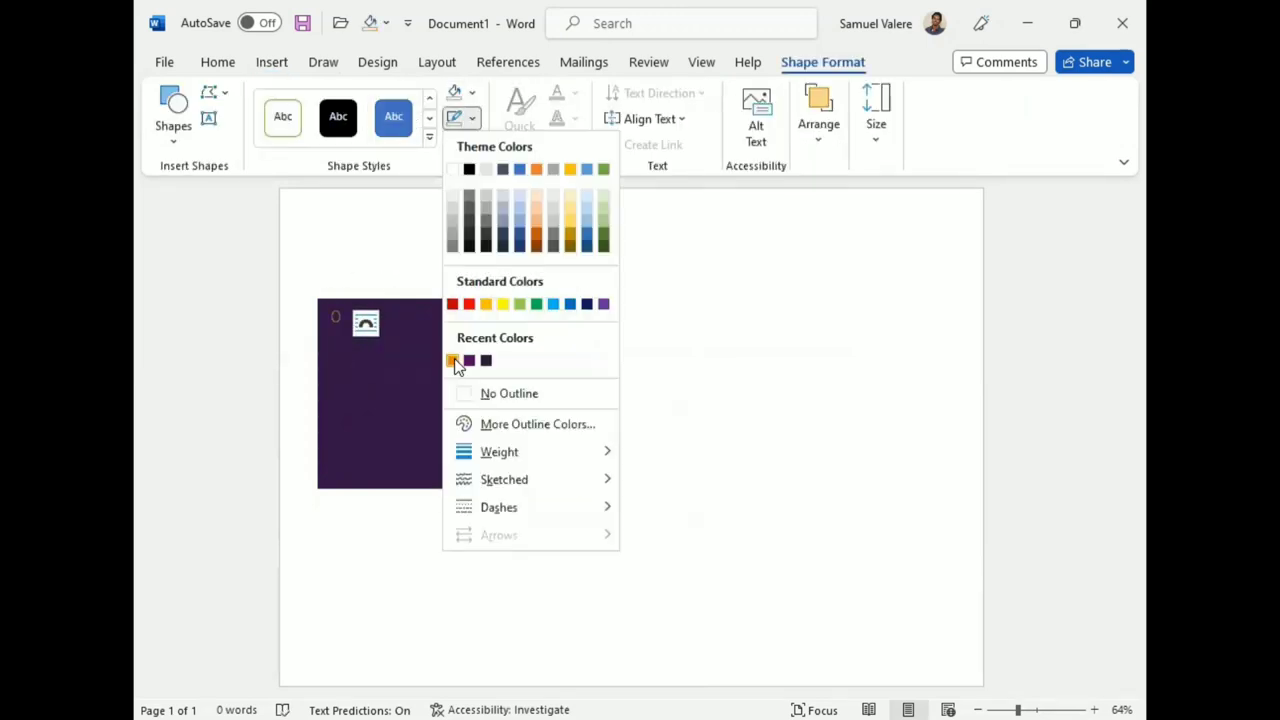
{"action": "left_click", "coordinate": [453, 360]}
{"action": "left_click", "coordinate": [472, 118]}
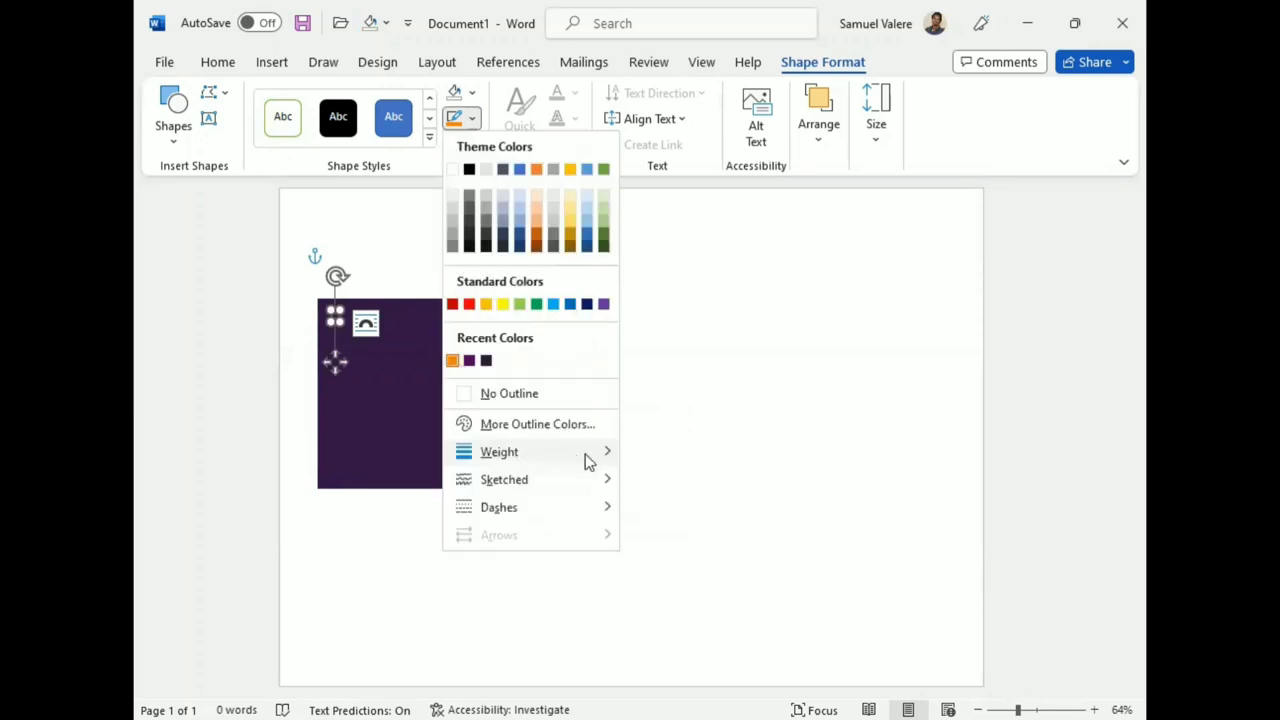
{"action": "mouse_move", "coordinate": [590, 455]}
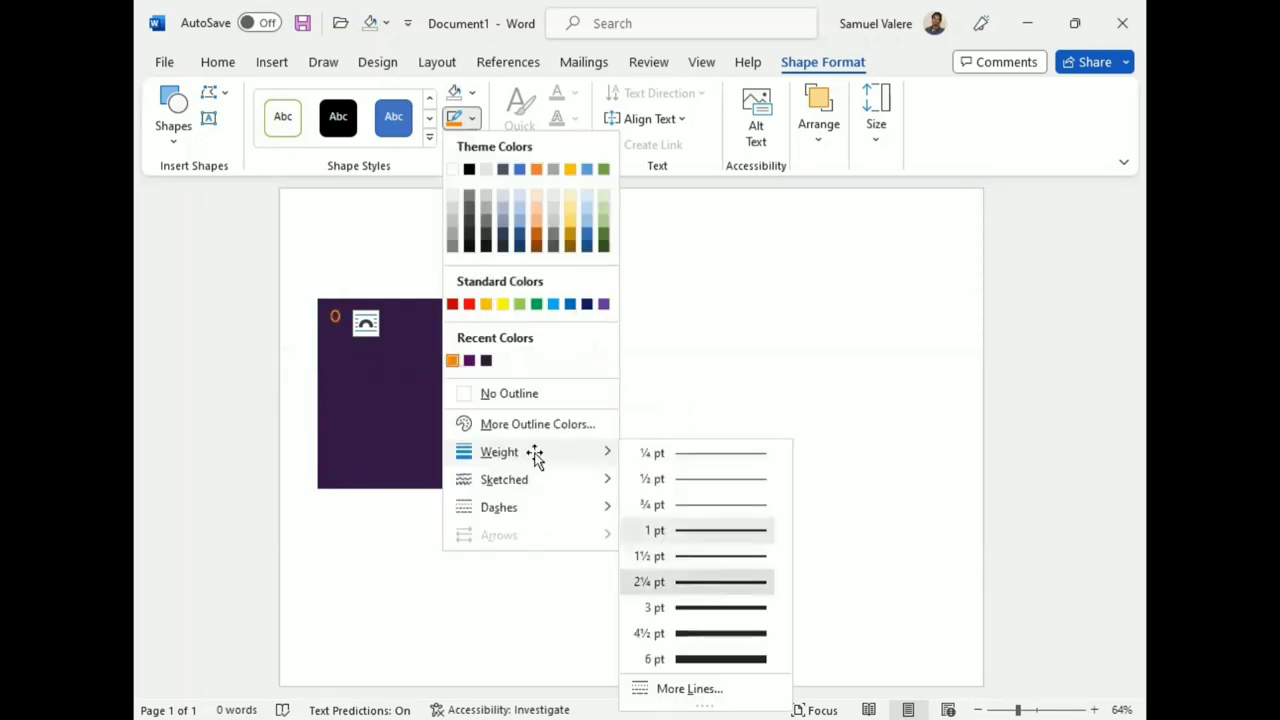
{"action": "left_click", "coordinate": [337, 320]}
Nudge the orange circles down the card's left edge to form a vertical column.
{"action": "key", "text": "Left"}
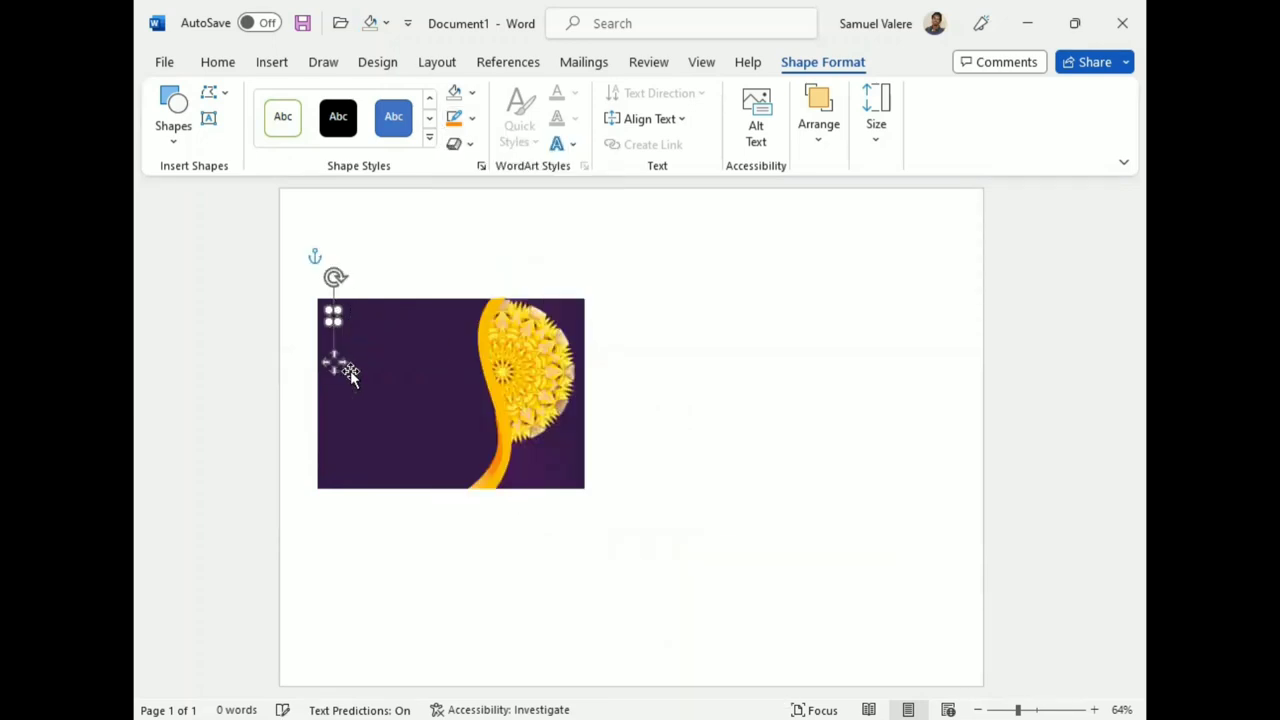
{"action": "key", "text": "Left"}
{"action": "key", "text": "Left"}
{"action": "key", "text": "Down"}
{"action": "key", "text": "Down"}
{"action": "key", "text": "Down"}
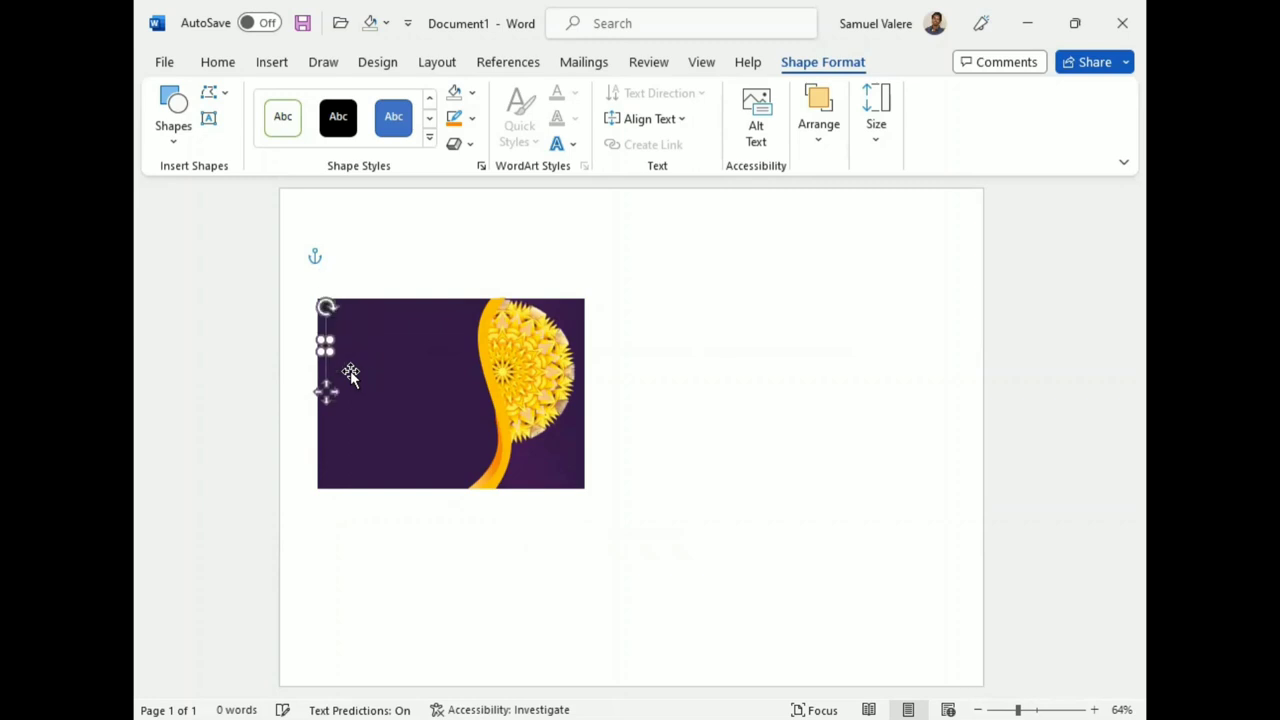
{"action": "key", "text": "Down"}
{"action": "key", "text": "Down"}
{"action": "key", "text": "Down"}
{"action": "key", "text": "Down"}
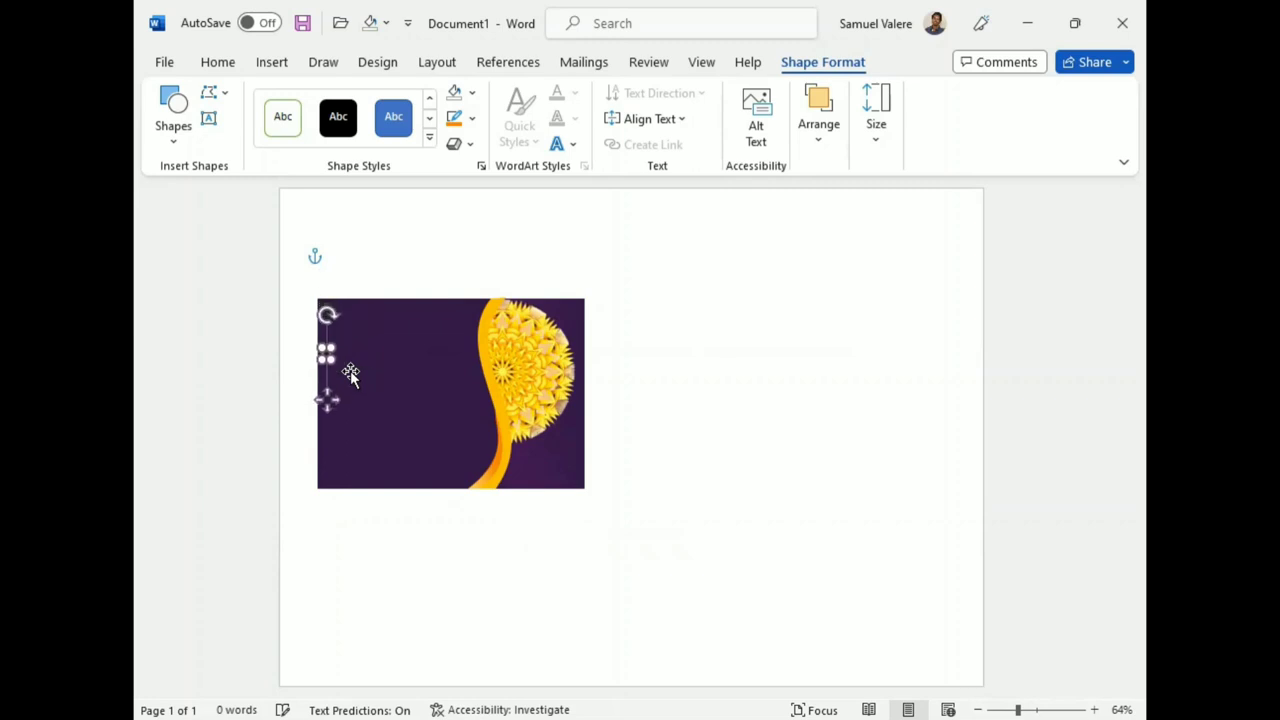
{"action": "key", "text": "Down"}
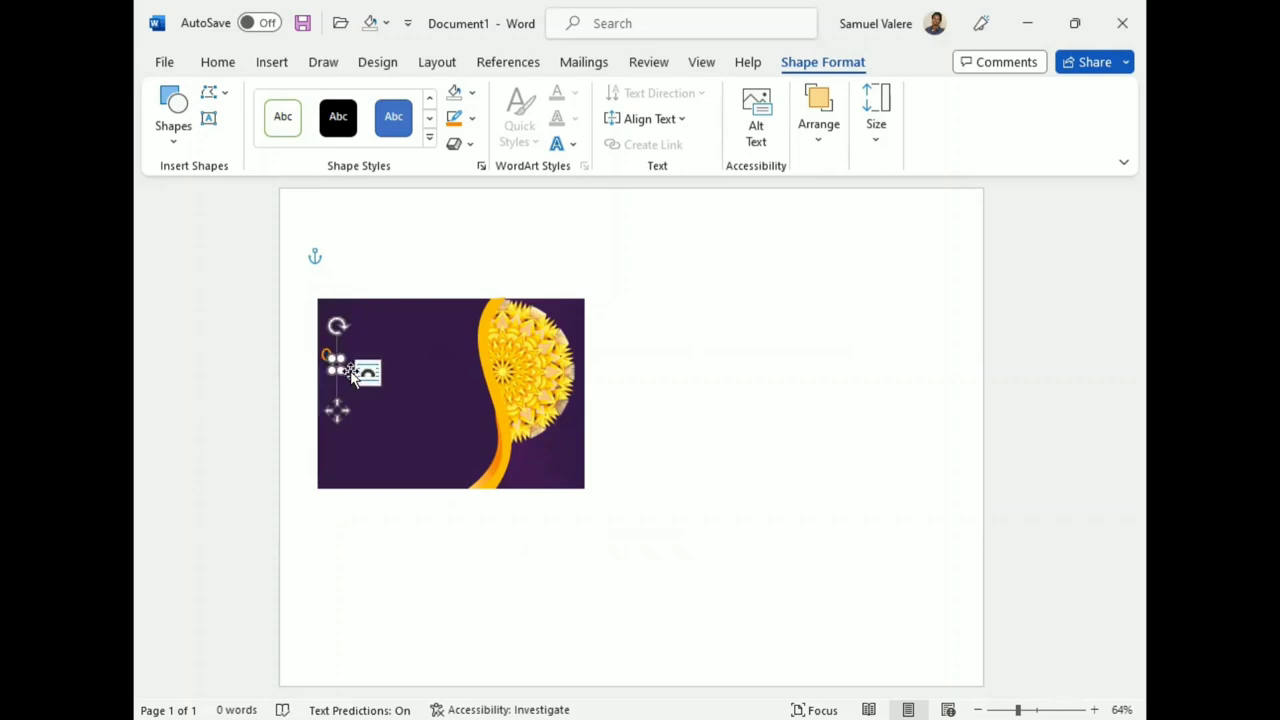
{"action": "key", "text": "Down"}
{"action": "key", "text": "Down"}
{"action": "key", "text": "Down"}
{"action": "key", "text": "Down"}
{"action": "key", "text": "Down"}
{"action": "key", "text": "Down"}
{"action": "key", "text": "Down"}
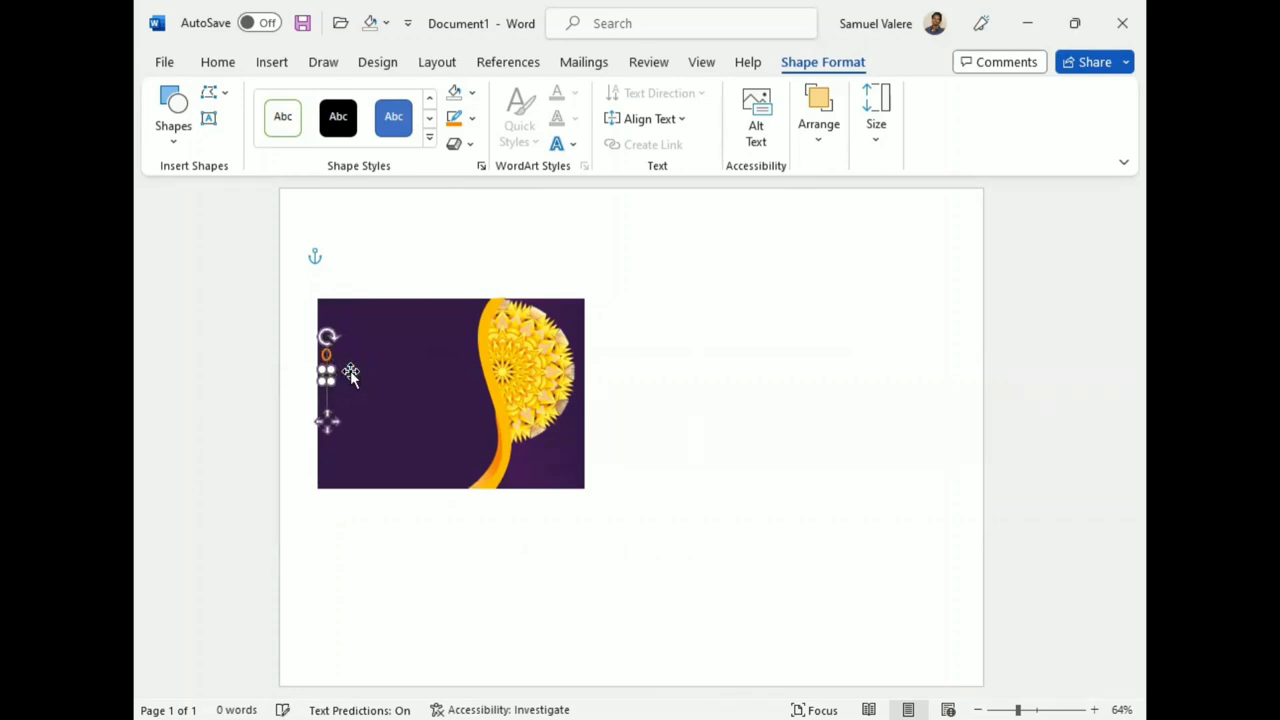
{"action": "key", "text": "Down"}
{"action": "key", "text": "Down"}
{"action": "key", "text": "Right"}
{"action": "key", "text": "Right"}
{"action": "key", "text": "Right"}
{"action": "key", "text": "Down"}
{"action": "key", "text": "Down"}
{"action": "key", "text": "Down"}
{"action": "key", "text": "Down"}
{"action": "key", "text": "Down"}
{"action": "key", "text": "Down"}
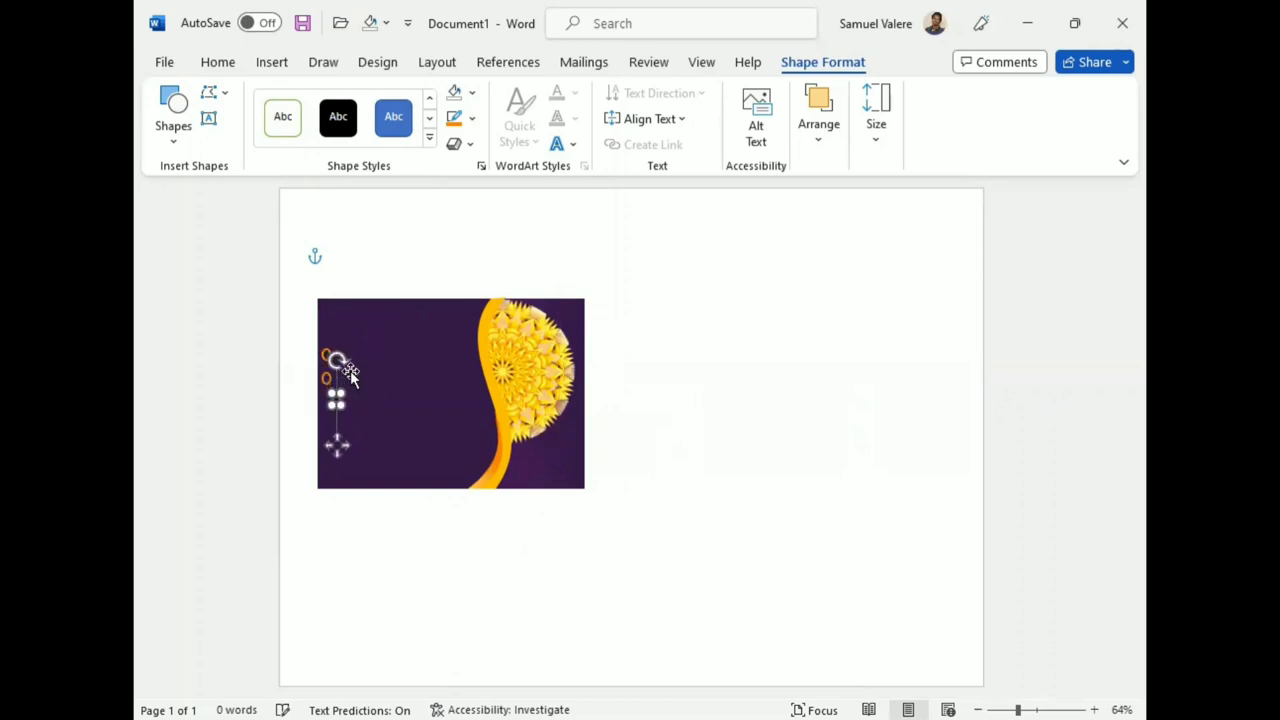
{"action": "key", "text": "Left"}
{"action": "key", "text": "Left"}
{"action": "key", "text": "Left"}
{"action": "key", "text": "Left"}
{"action": "key", "text": "Left"}
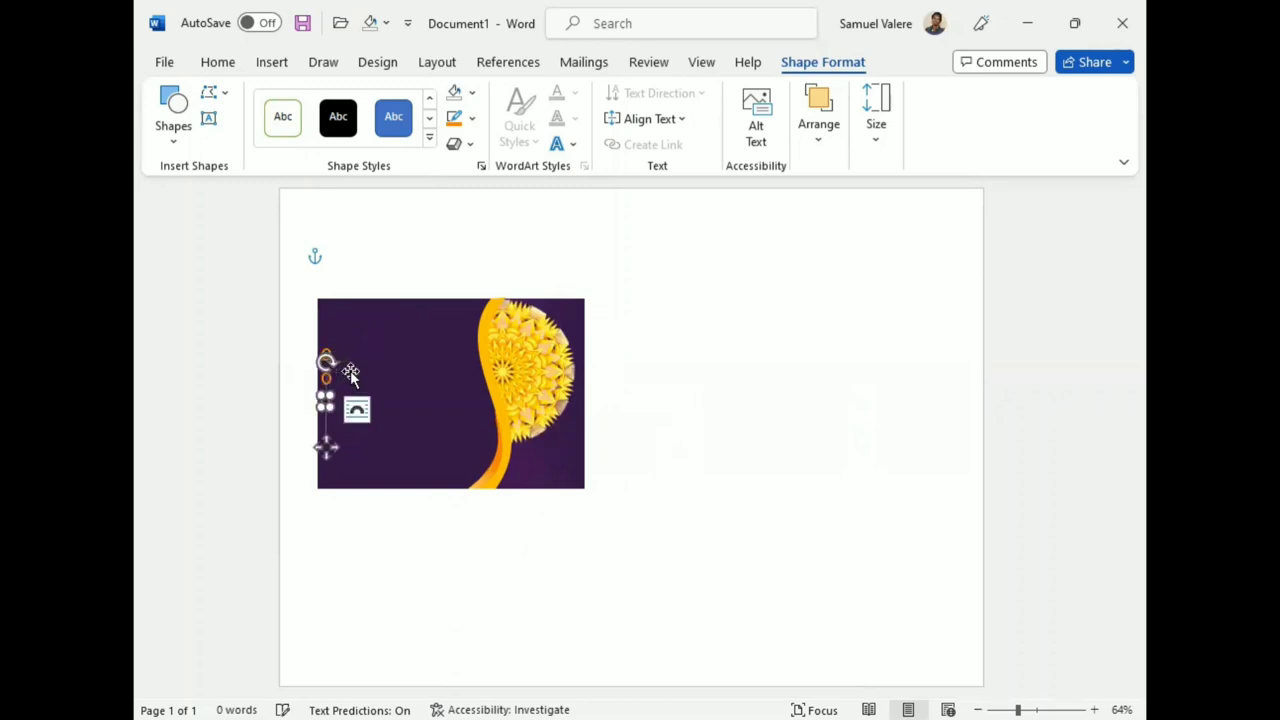
{"action": "key", "text": "Down"}
{"action": "key", "text": "Down"}
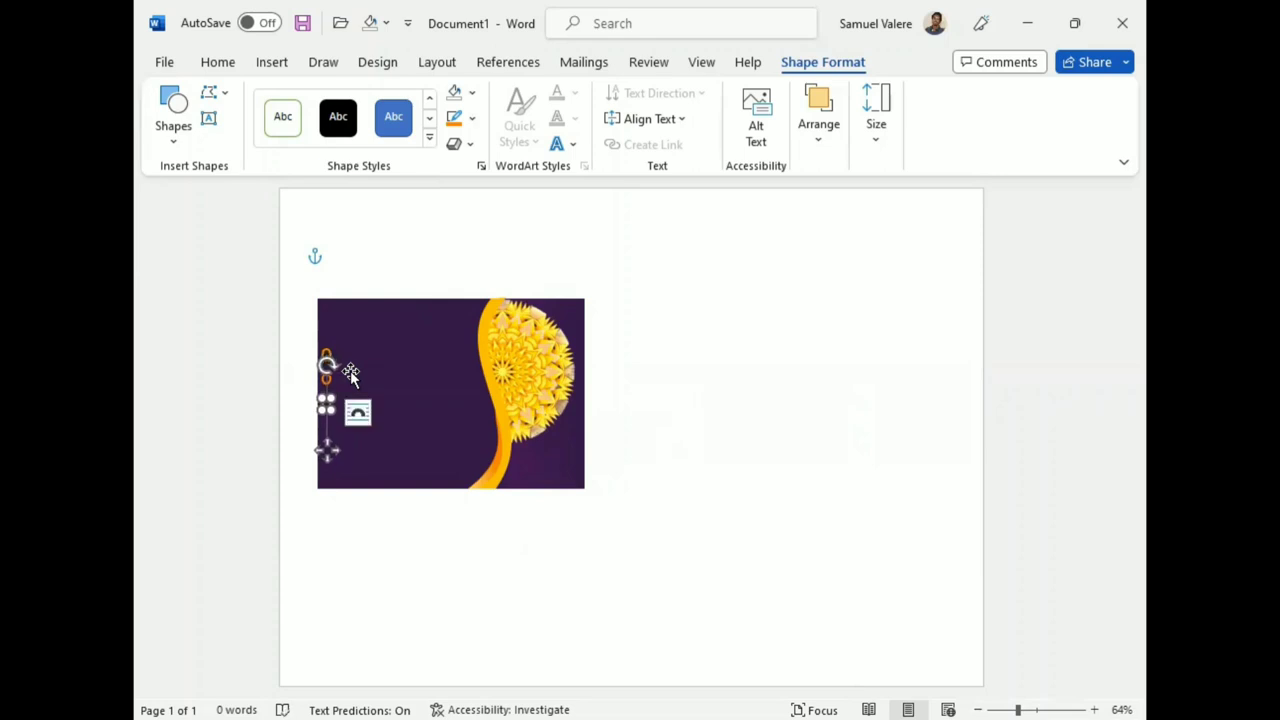
{"action": "key", "text": "Down"}
{"action": "key", "text": "Down"}
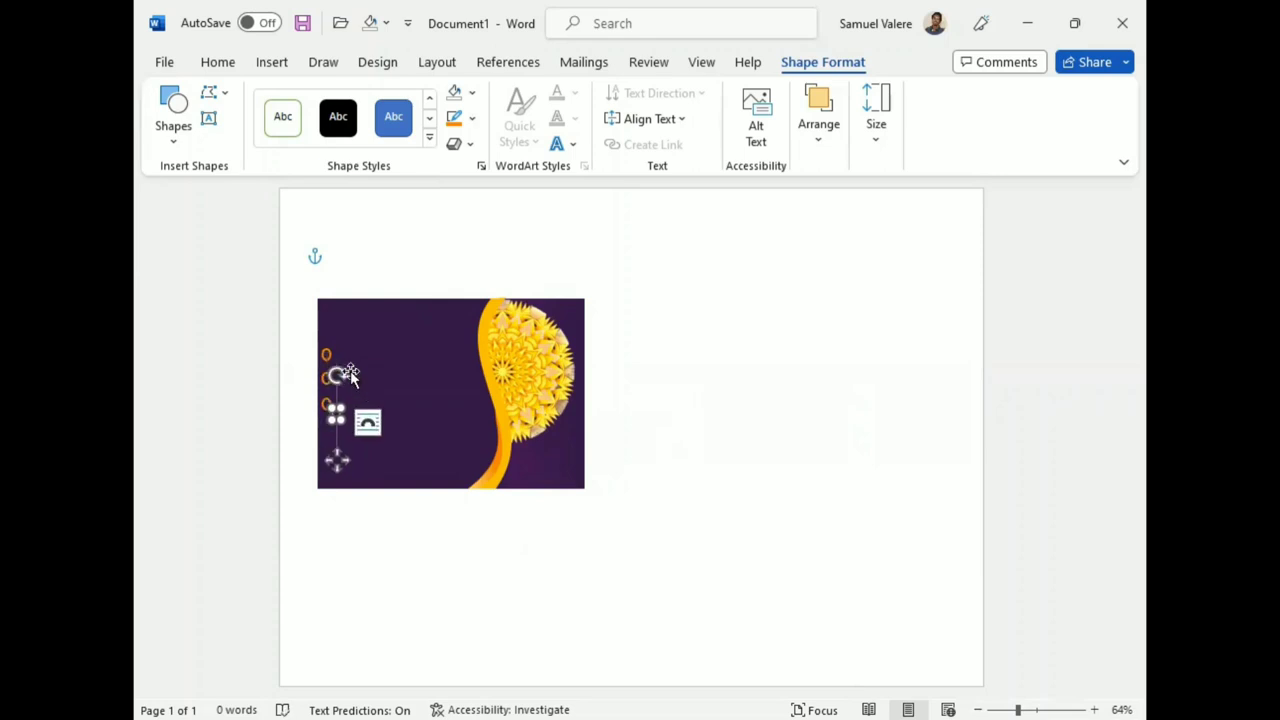
{"action": "key", "text": "Down"}
{"action": "key", "text": "Down"}
{"action": "key", "text": "Down"}
{"action": "key", "text": "Down"}
{"action": "key", "text": "Down"}
{"action": "key", "text": "Down"}
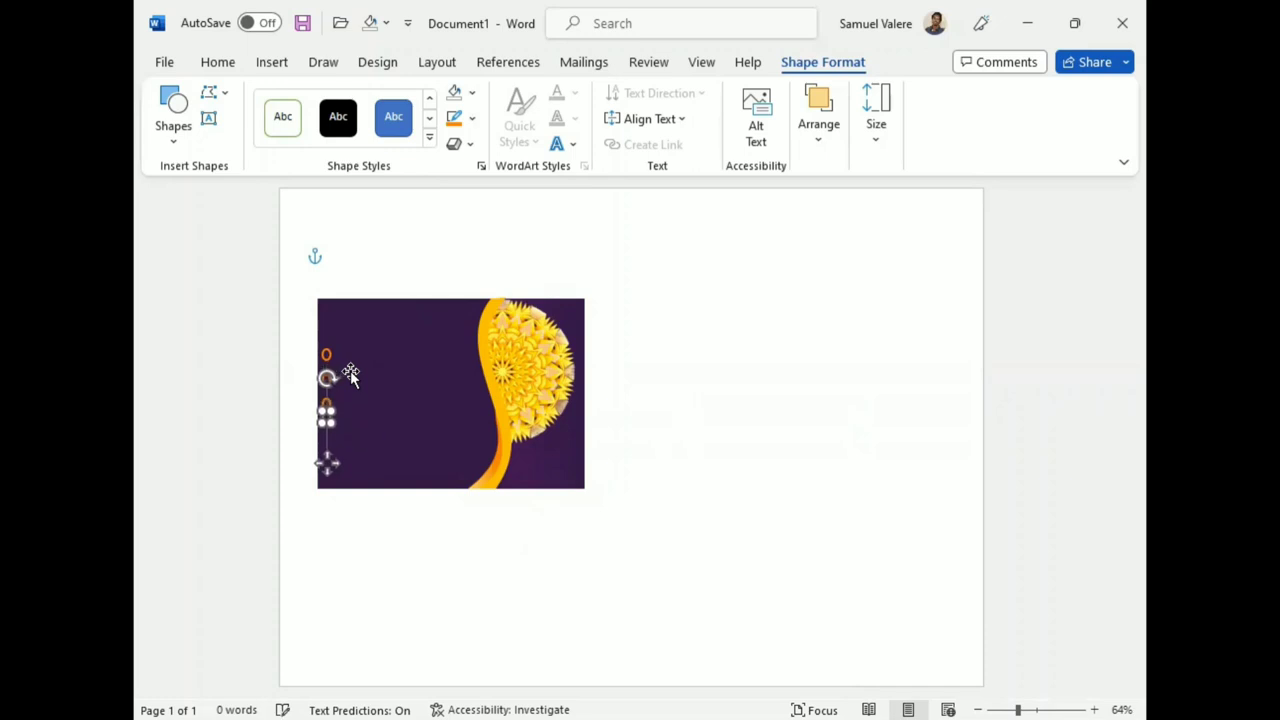
{"action": "key", "text": "Down"}
{"action": "key", "text": "Down"}
{"action": "key", "text": "Down"}
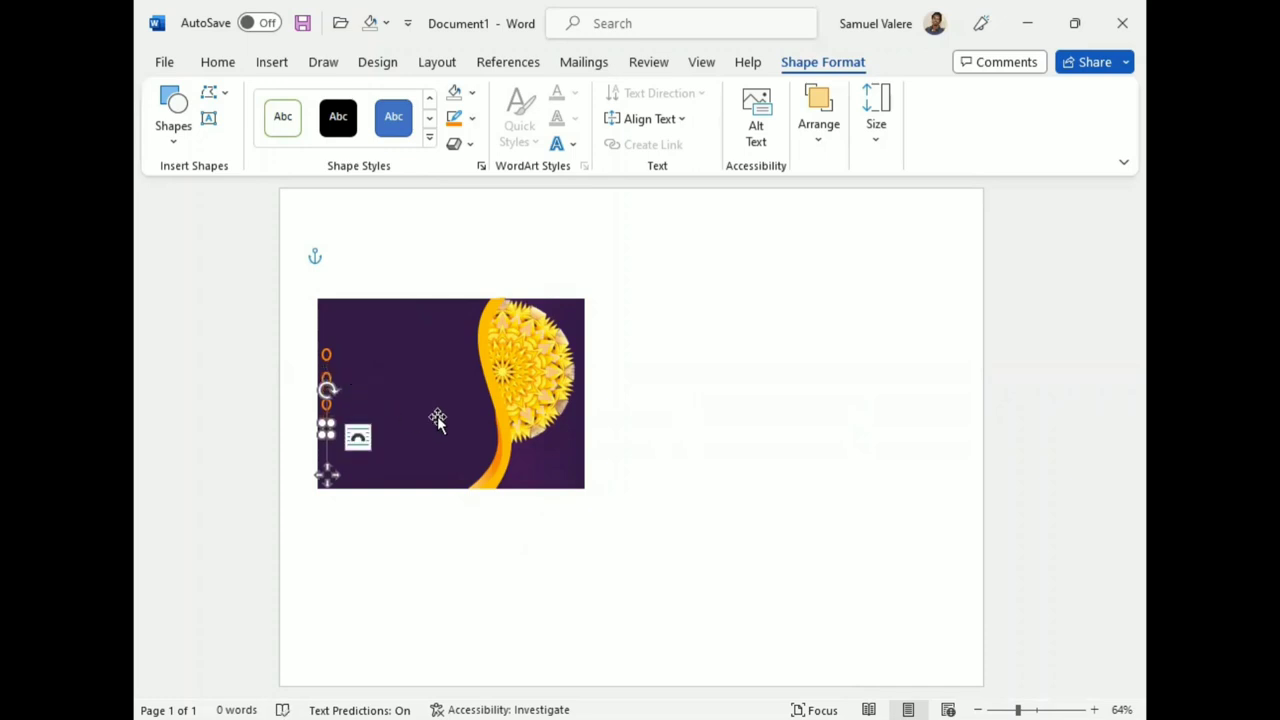
Draw a text box beside the top orange circle holding the label 'Your Number'.
{"action": "left_click", "coordinate": [432, 405]}
{"action": "left_click", "coordinate": [208, 118]}
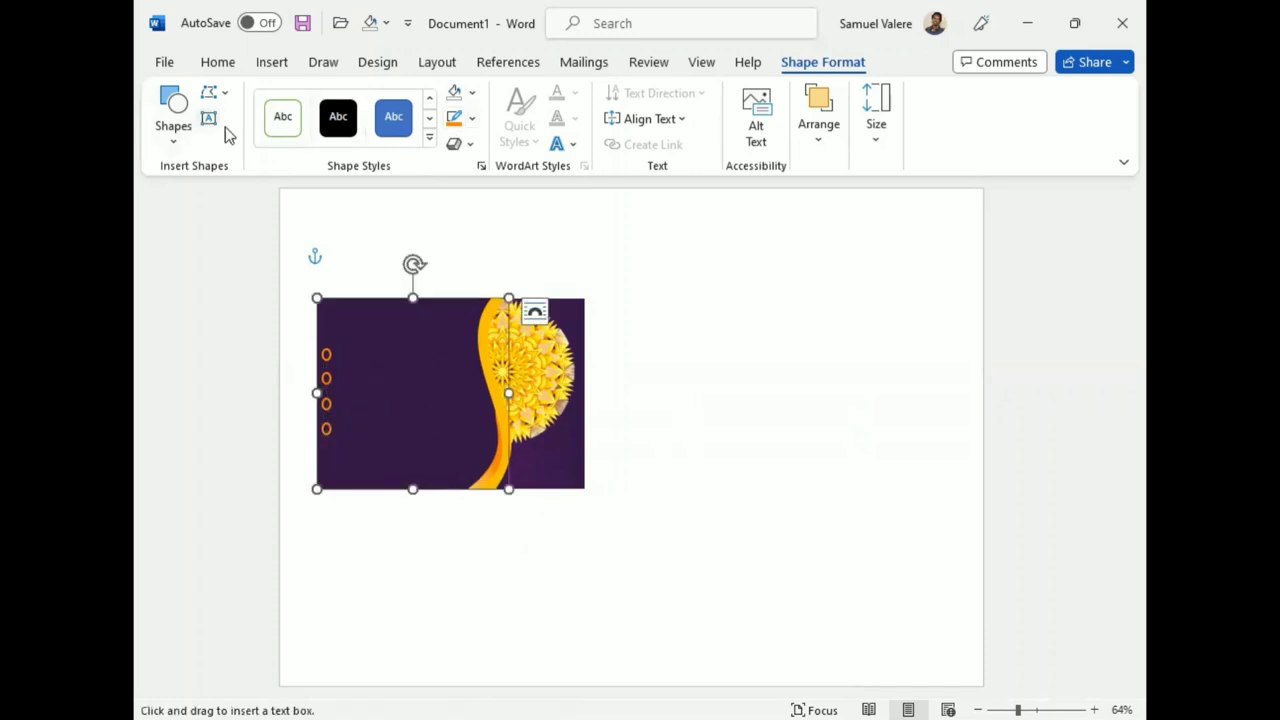
{"action": "left_click_drag", "start_coordinate": [345, 350], "coordinate": [440, 360]}
{"action": "type", "text": "Your Number"}
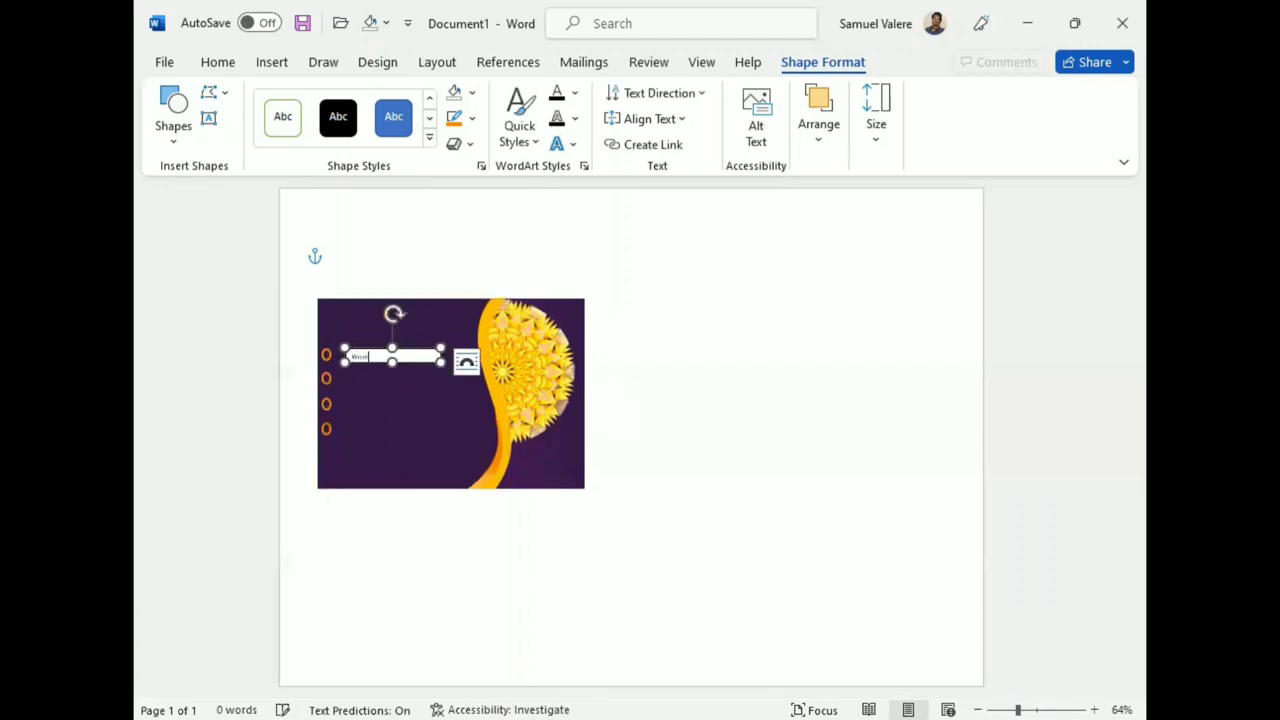
{"action": "left_click", "coordinate": [394, 362]}
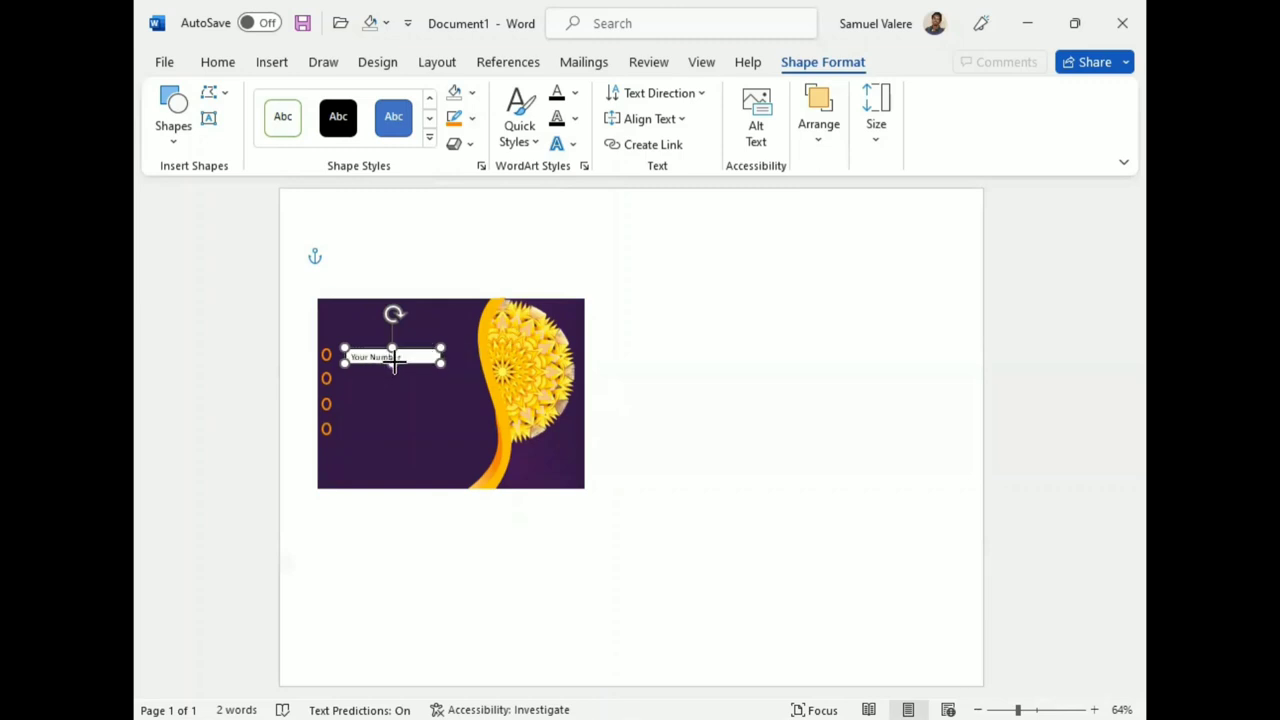
Give the Your Number text box no fill, no outline and white text.
{"action": "left_click", "coordinate": [222, 64]}
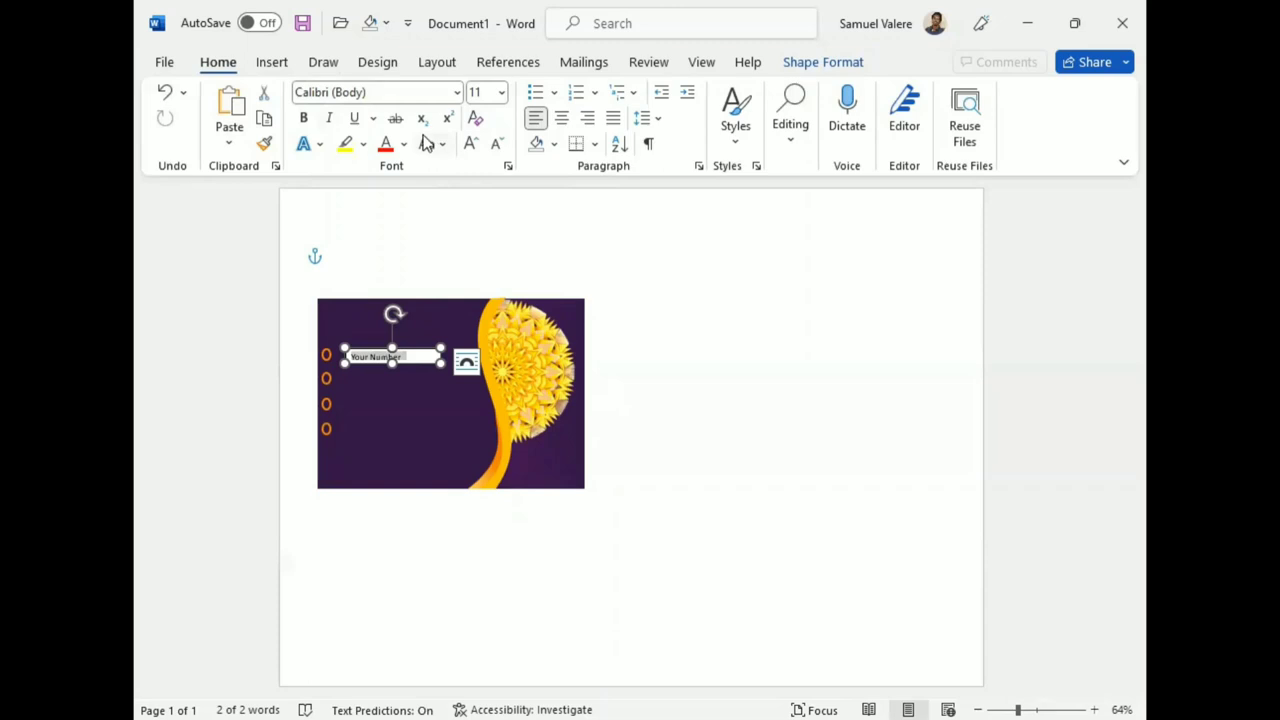
{"action": "left_click", "coordinate": [814, 66]}
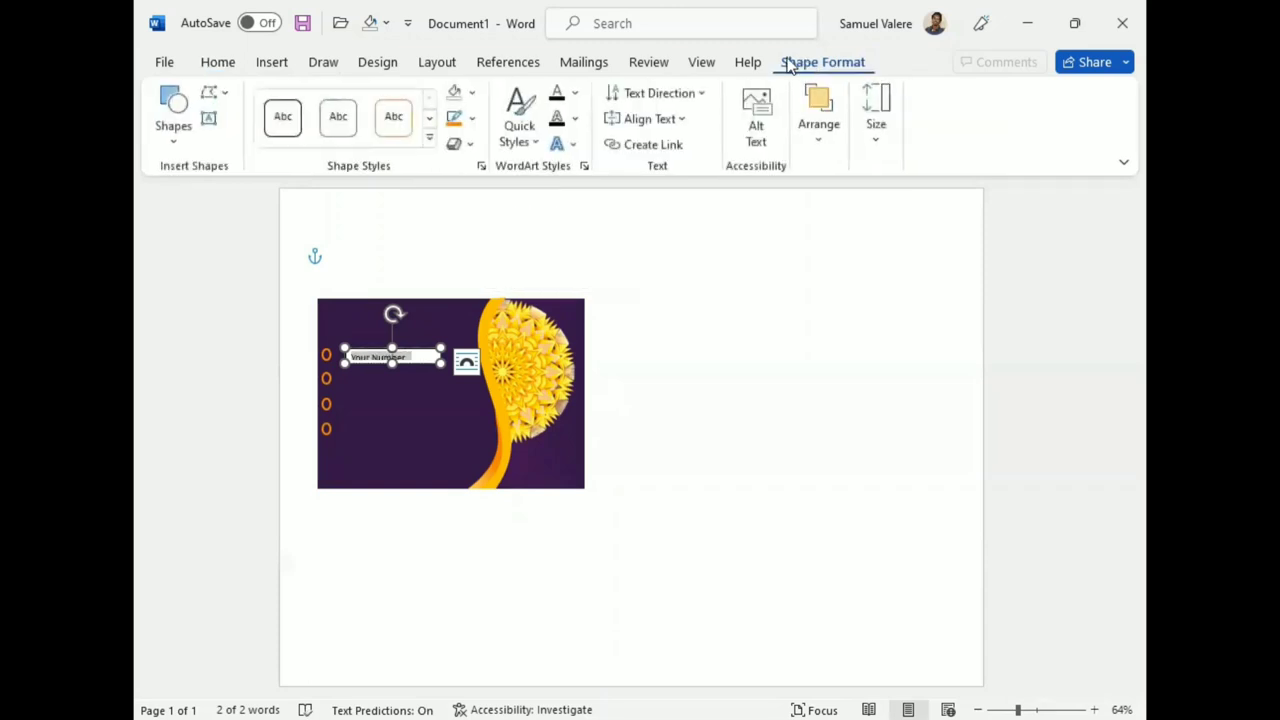
{"action": "left_click", "coordinate": [472, 93]}
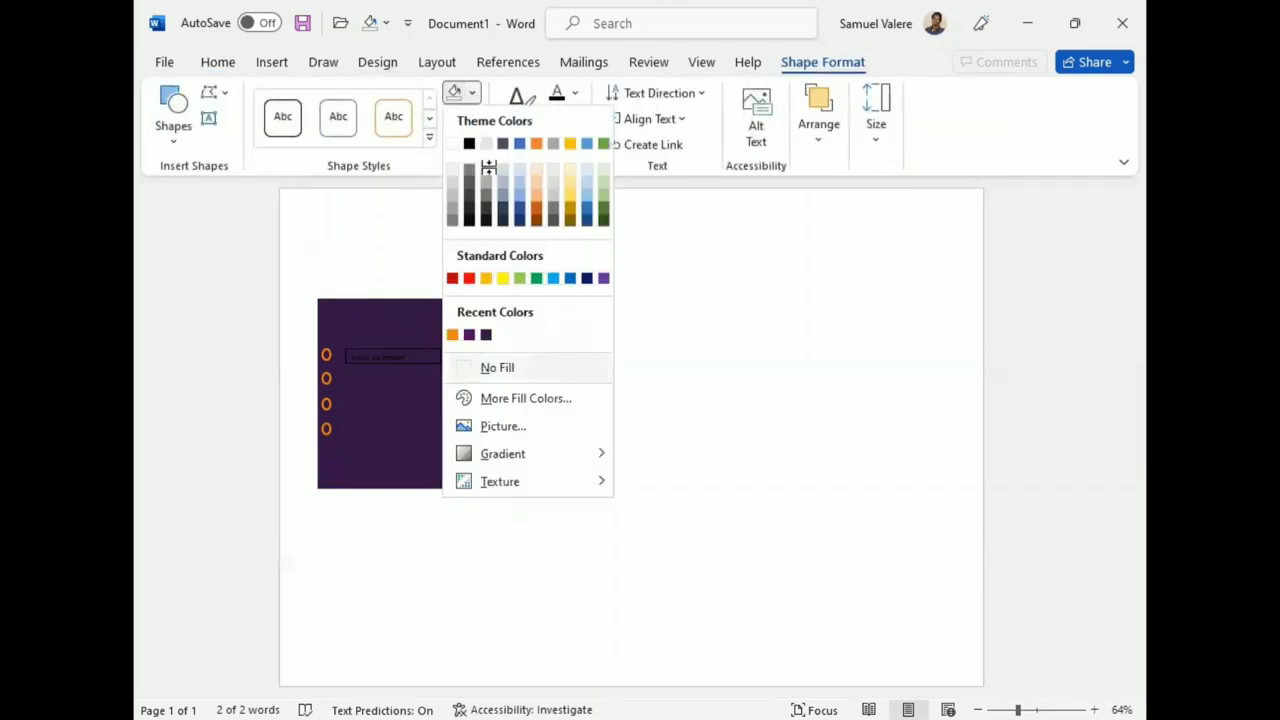
{"action": "left_click", "coordinate": [464, 366]}
{"action": "left_click", "coordinate": [472, 118]}
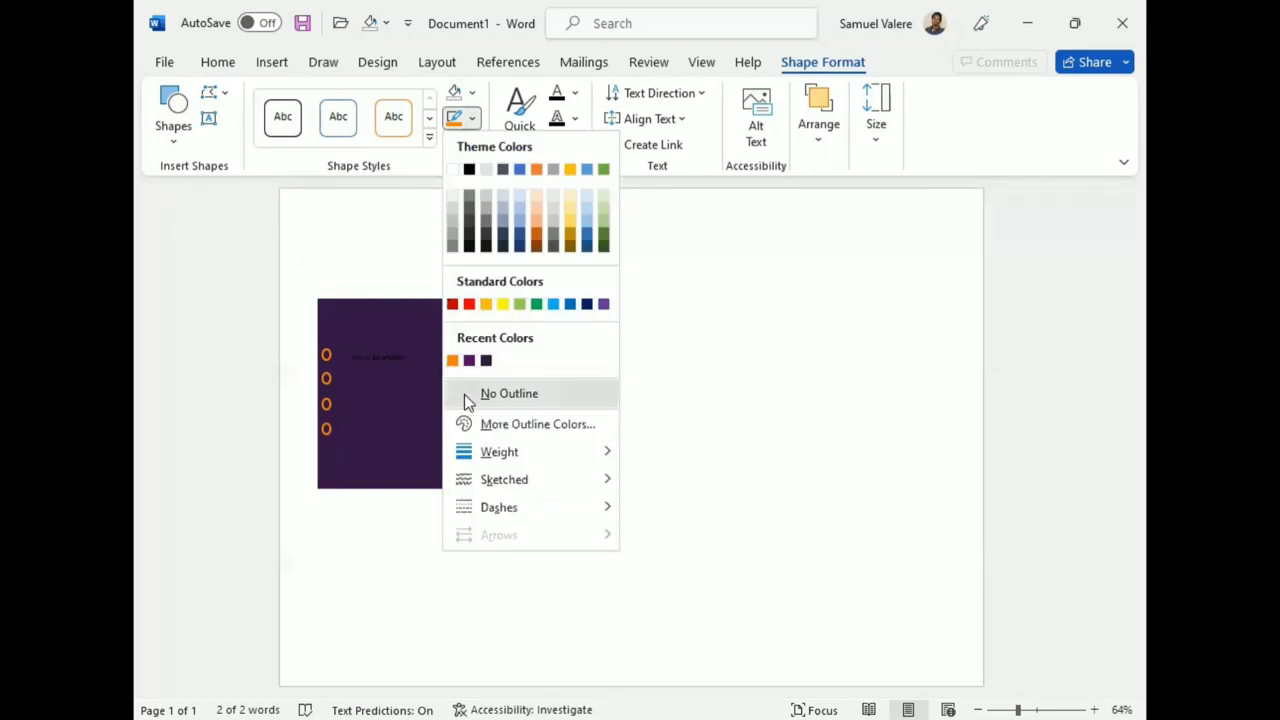
{"action": "left_click", "coordinate": [465, 395]}
{"action": "left_click", "coordinate": [575, 93]}
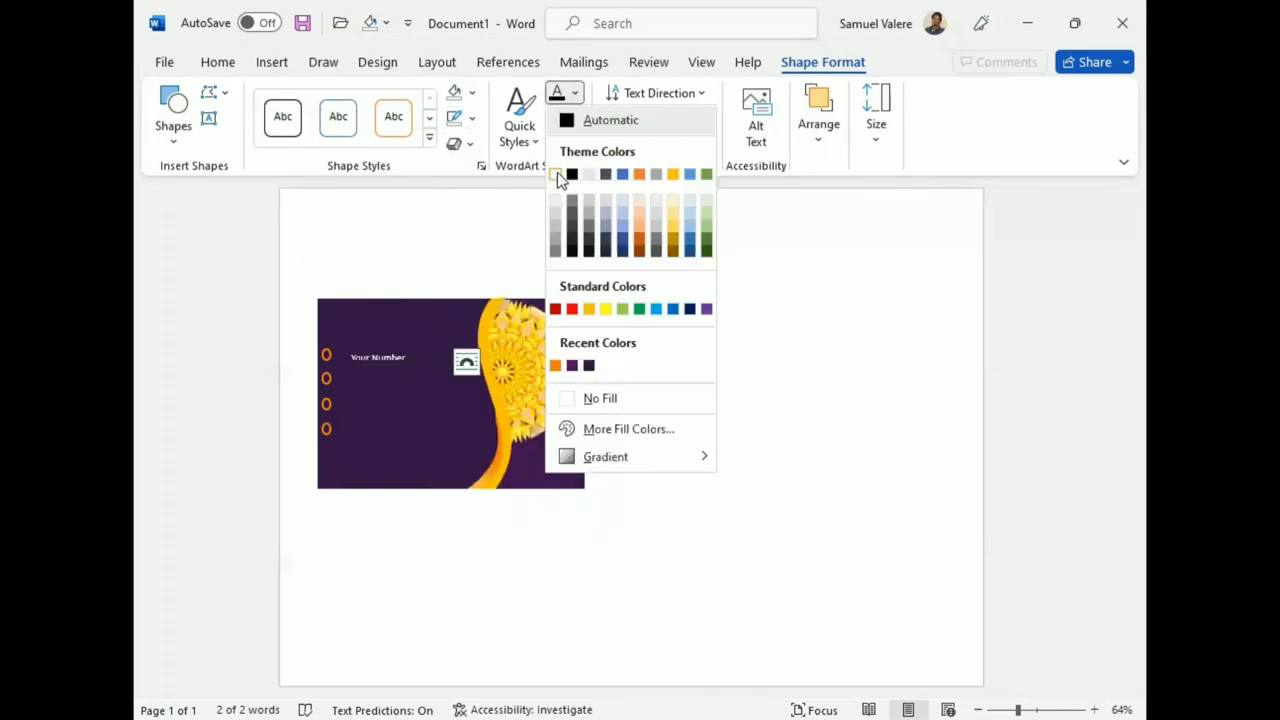
{"action": "left_click", "coordinate": [556, 175]}
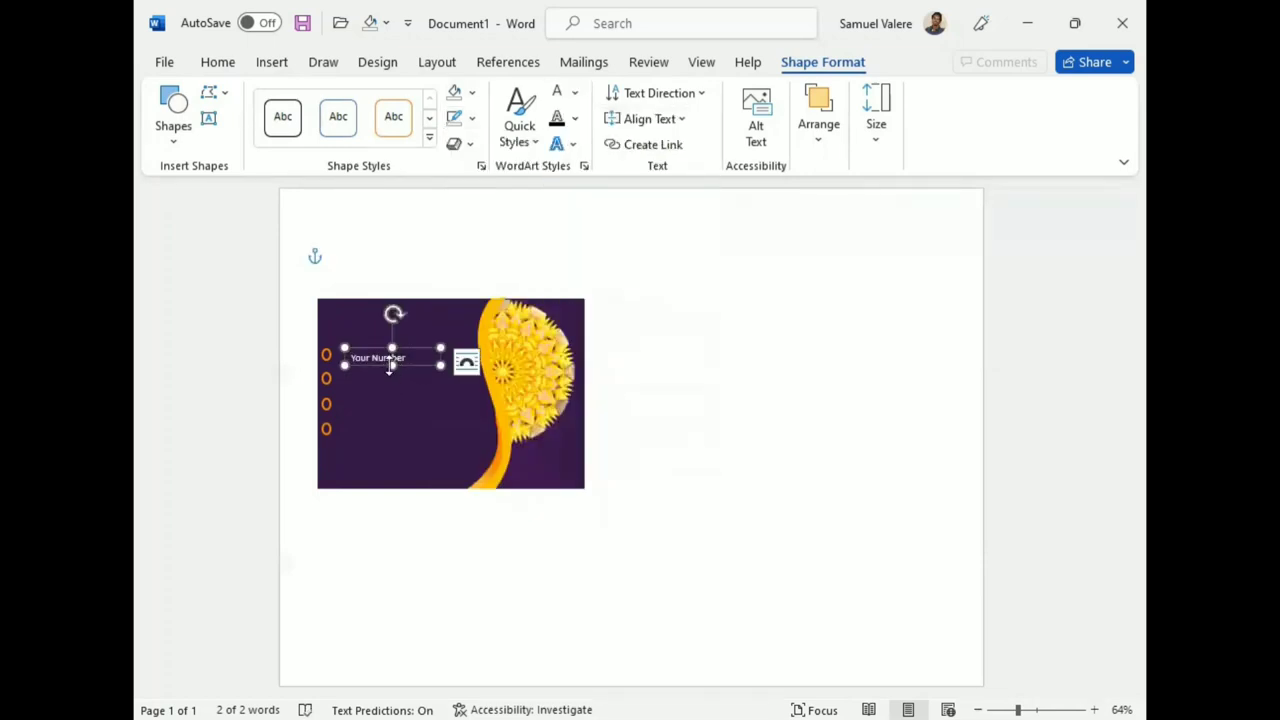
Nudge the Your Number label left, then duplicate it and align the copy beside the second ring.
{"action": "key", "text": "Left"}
{"action": "key", "text": "Left"}
{"action": "key", "text": "Left"}
{"action": "key", "text": "Left"}
{"action": "key", "text": "Left"}
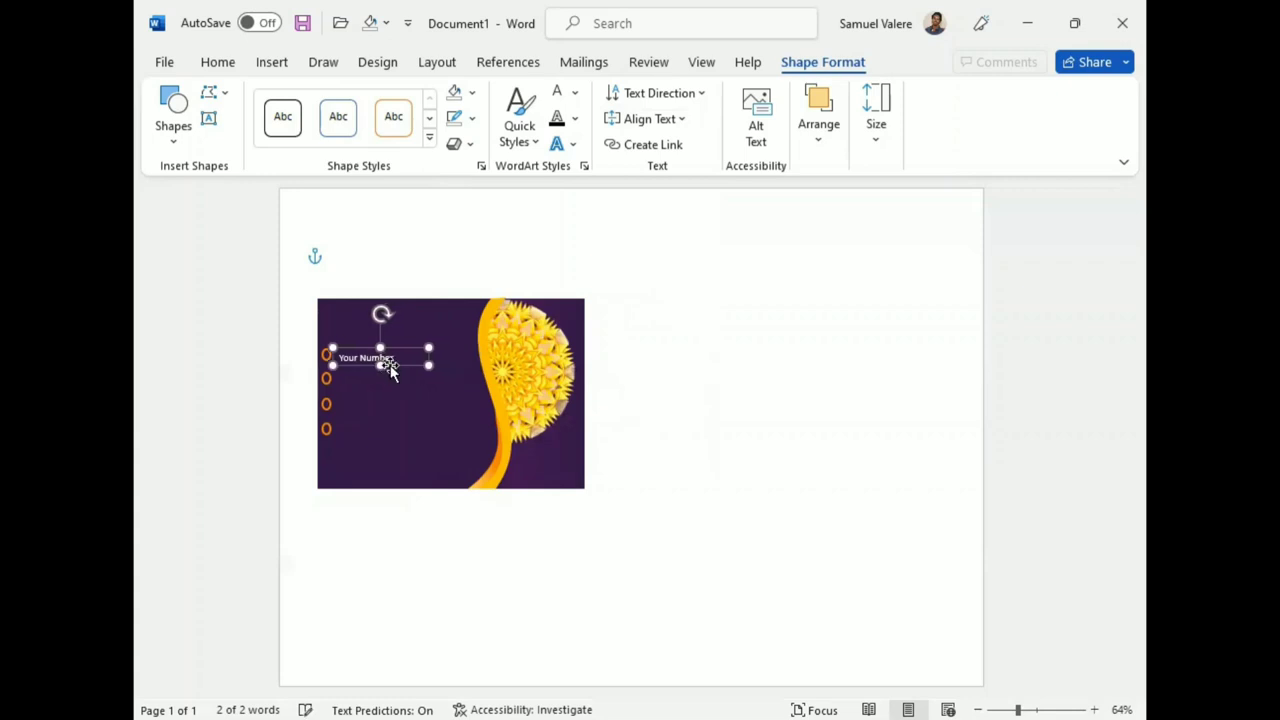
{"action": "key", "text": "Left"}
{"action": "key", "text": "Left"}
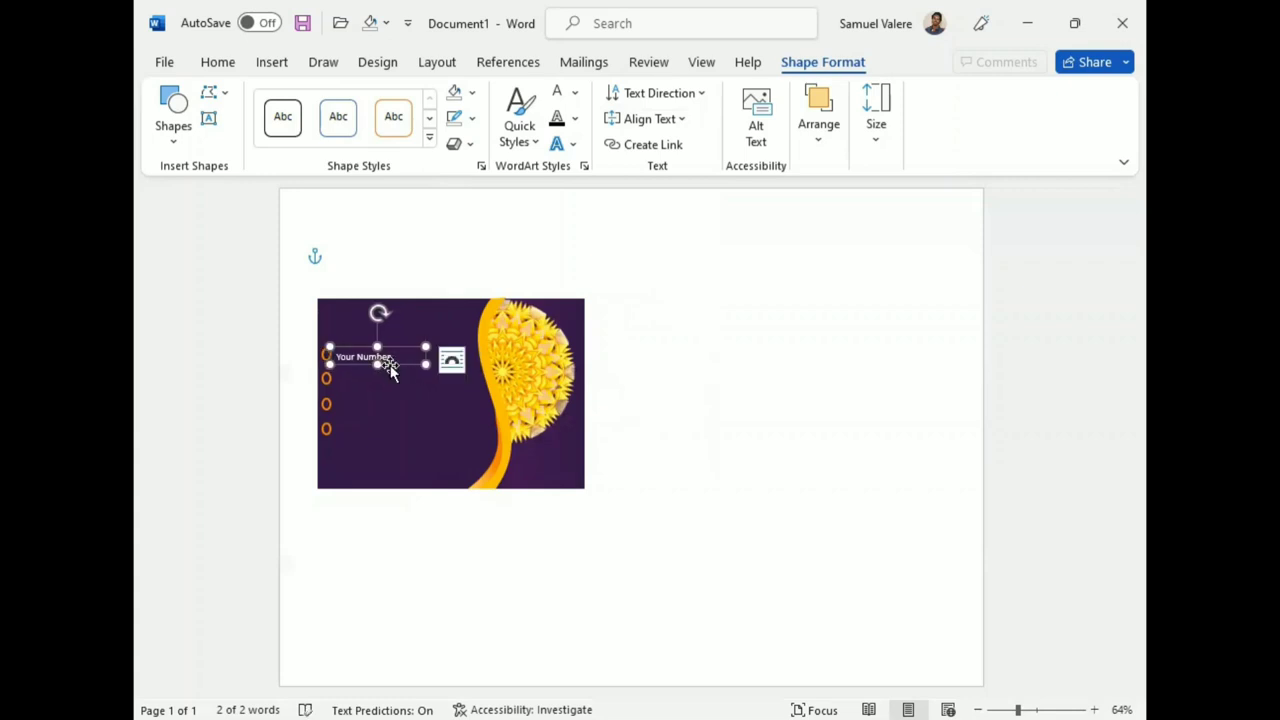
{"action": "key", "text": "ctrl+d"}
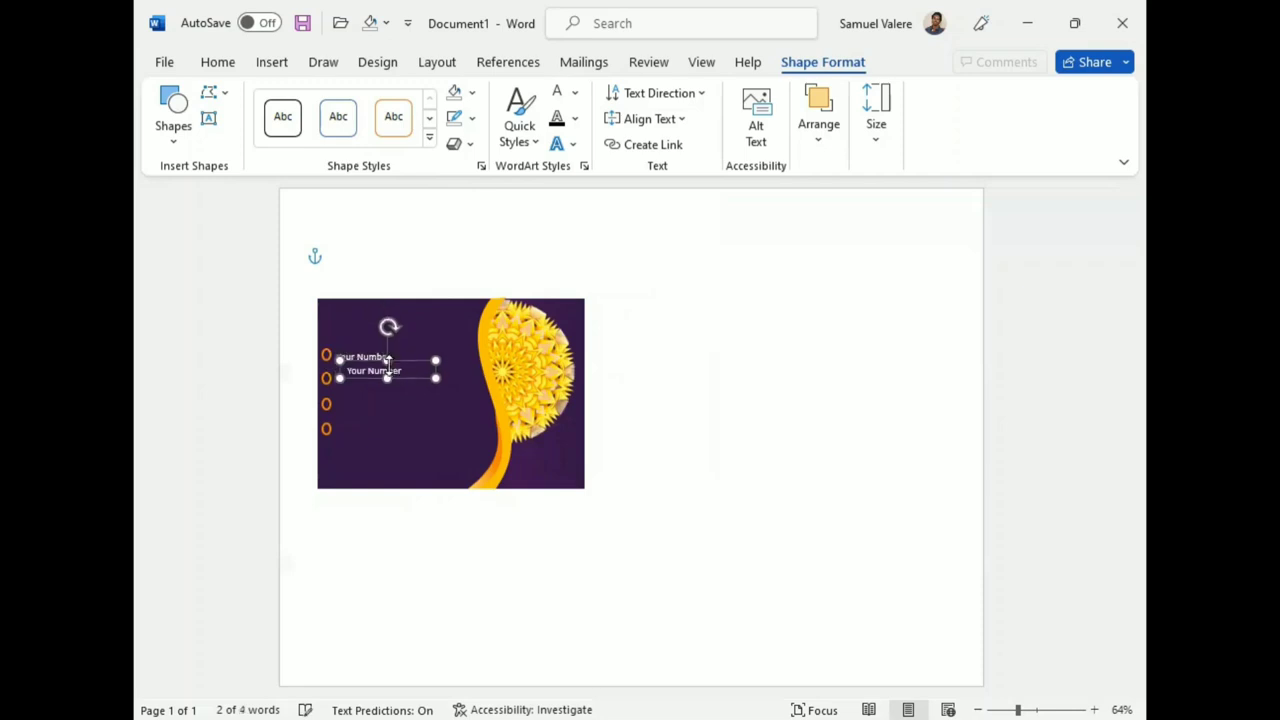
{"action": "key", "text": "Down"}
{"action": "key", "text": "Down"}
{"action": "key", "text": "Left"}
{"action": "key", "text": "Left"}
{"action": "key", "text": "Left"}
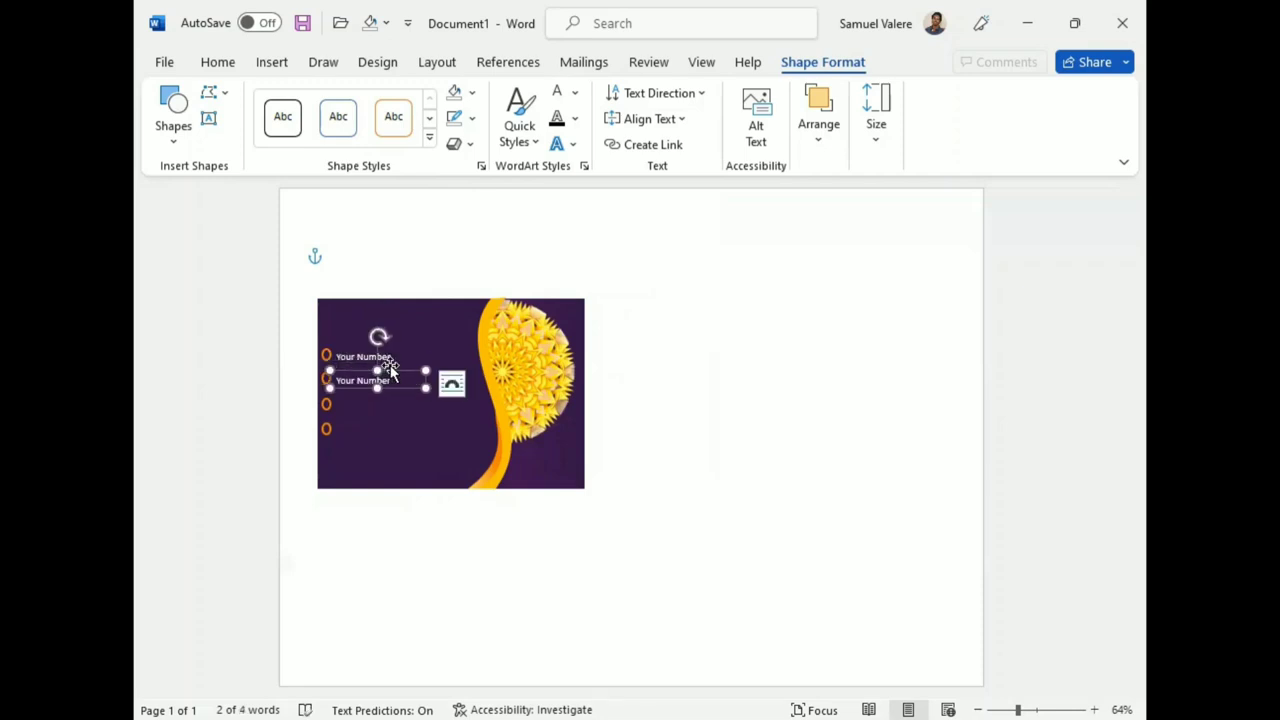
{"action": "key", "text": "Left"}
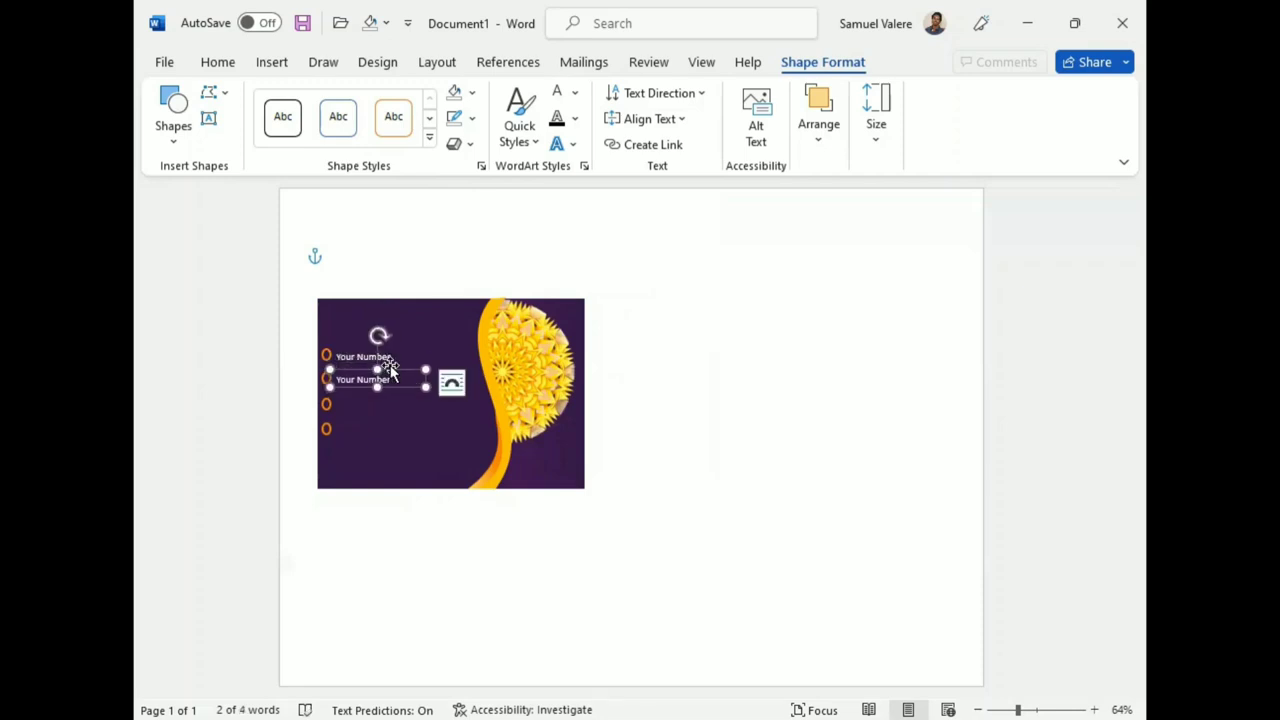
{"action": "key", "text": "Down"}
{"action": "key", "text": "alt+shift+F10"}
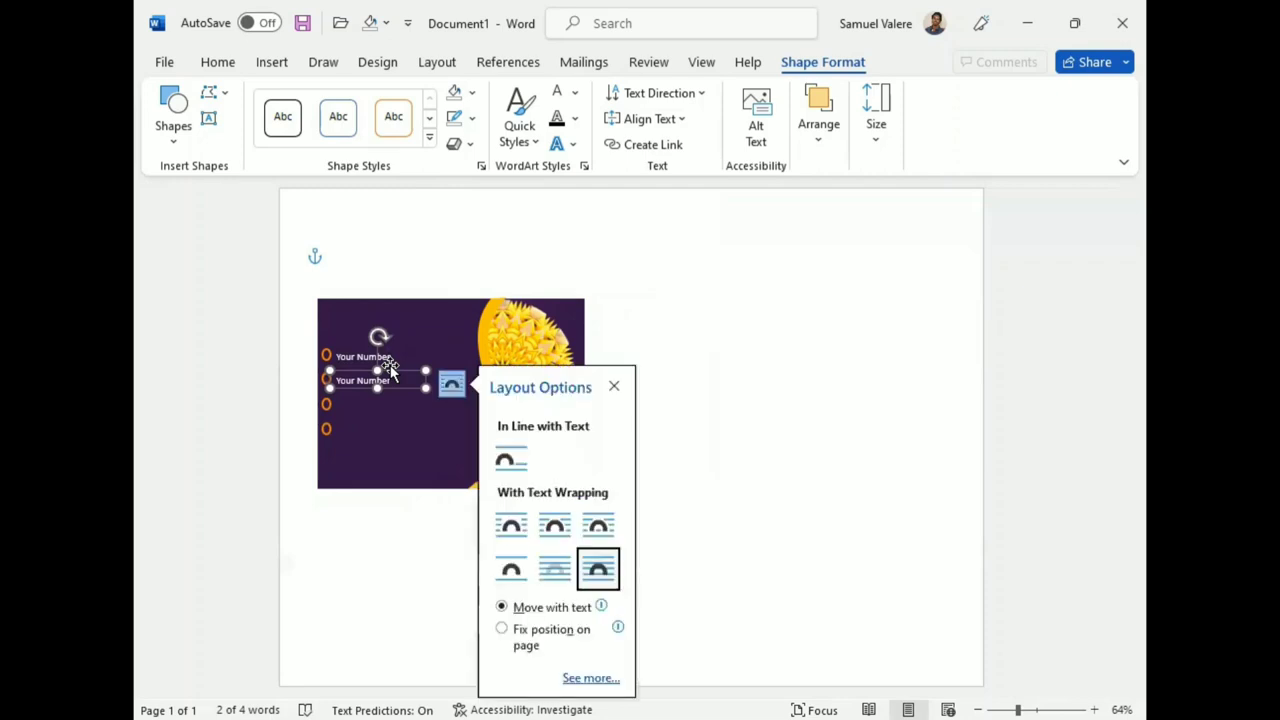
{"action": "key", "text": "shift+Tab"}
{"action": "key", "text": "Return"}
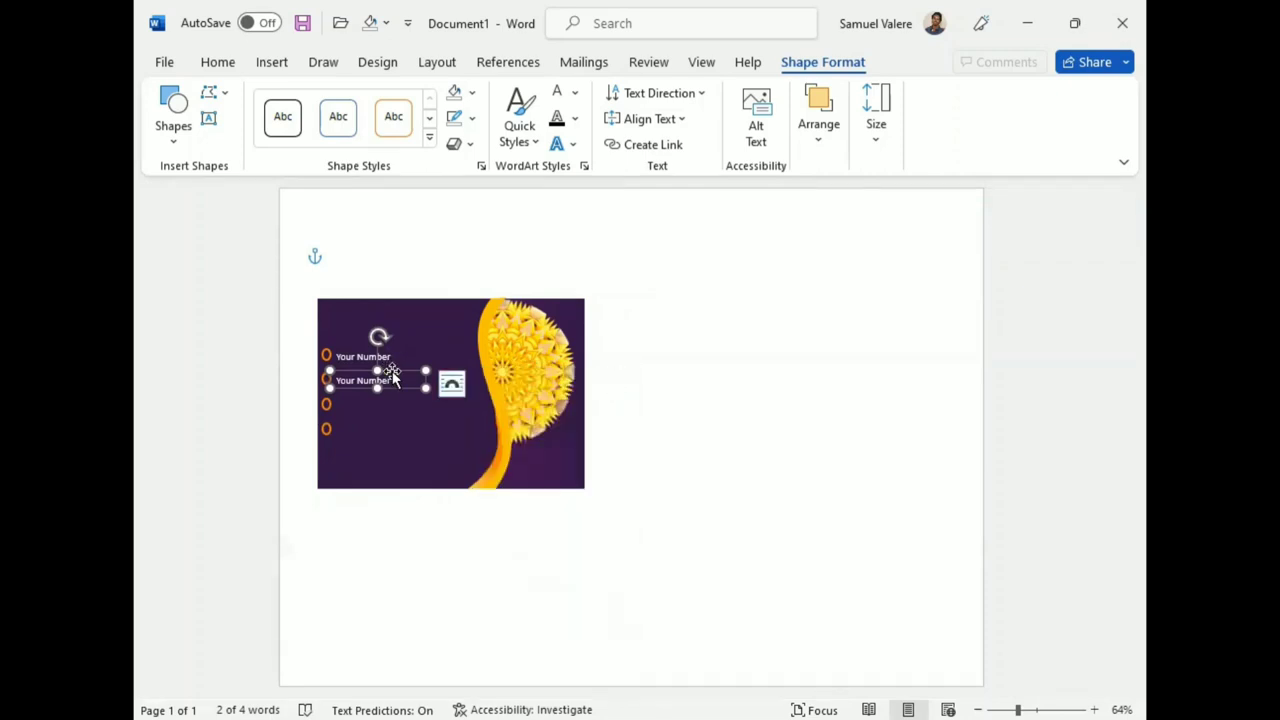
Make a third Your Number label and position it beside the third ring.
{"action": "key", "text": "ctrl+d"}
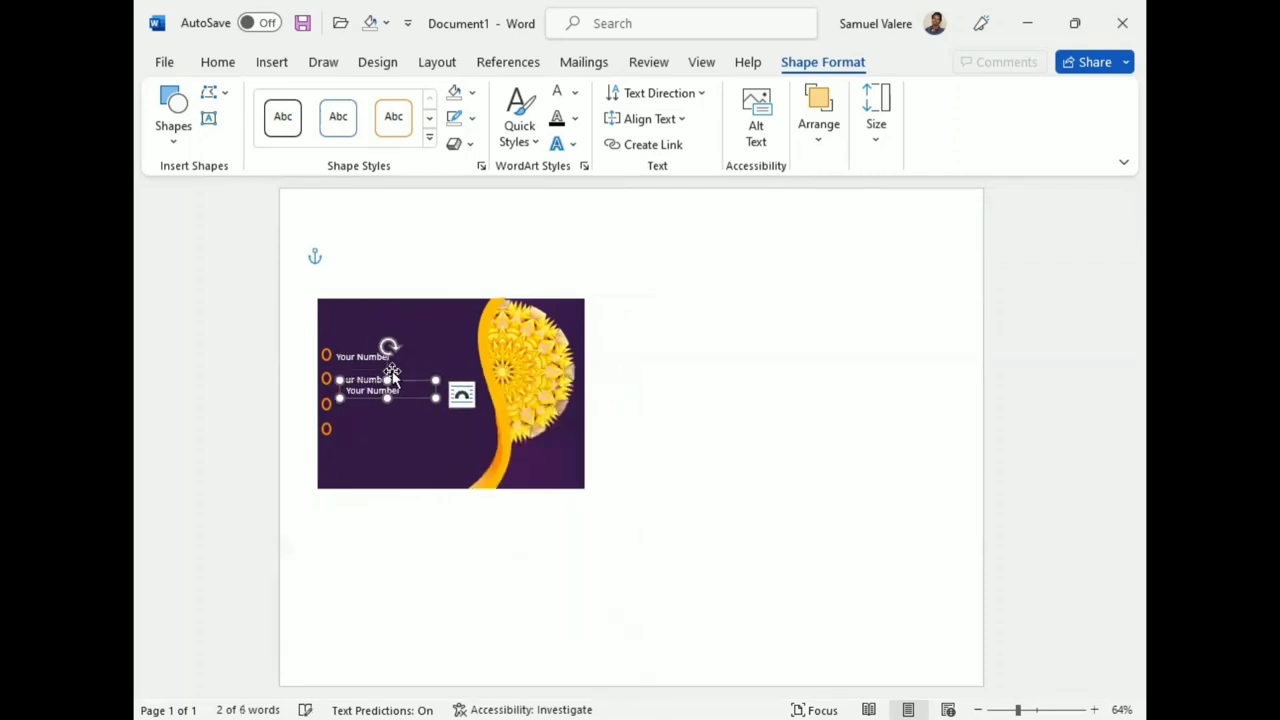
{"action": "key", "text": "Down"}
{"action": "key", "text": "Down"}
{"action": "key", "text": "Down"}
{"action": "key", "text": "Left"}
{"action": "key", "text": "Left"}
{"action": "key", "text": "Down"}
{"action": "key", "text": "Down"}
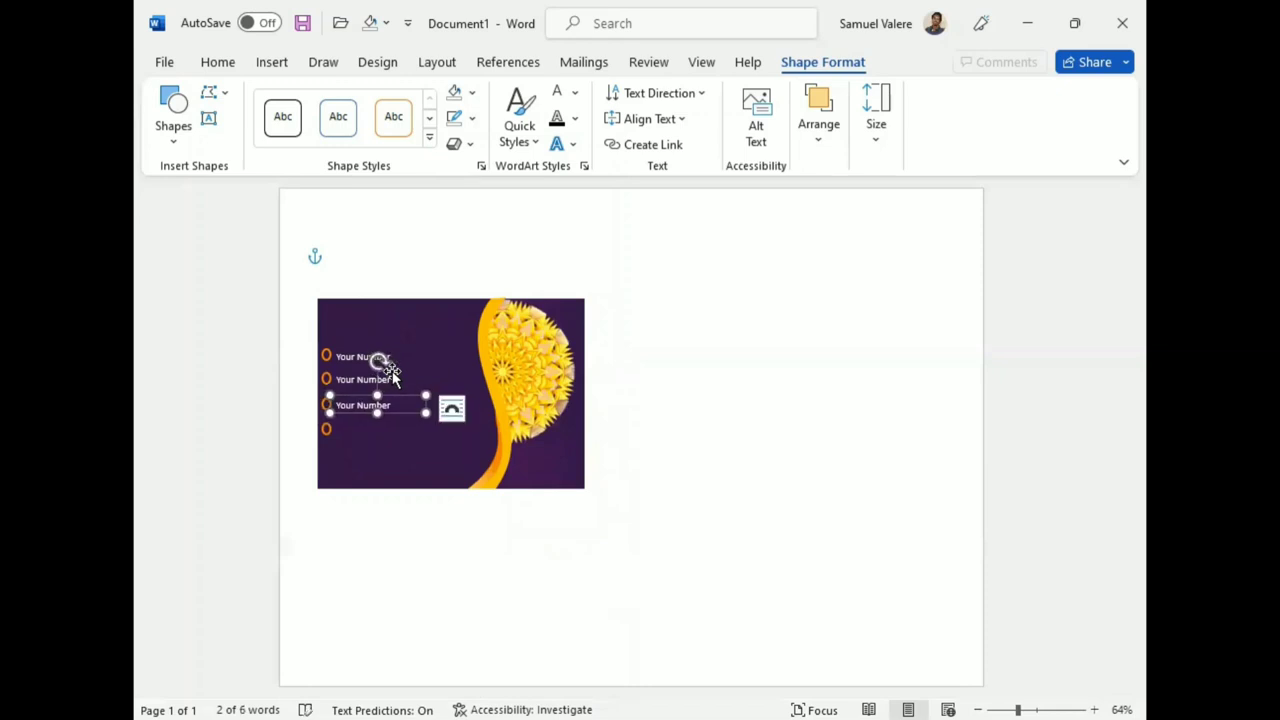
Make a fourth label, line it up beside the bottom ring, and trim its text to 'Your Num'.
{"action": "key", "text": "ctrl+d"}
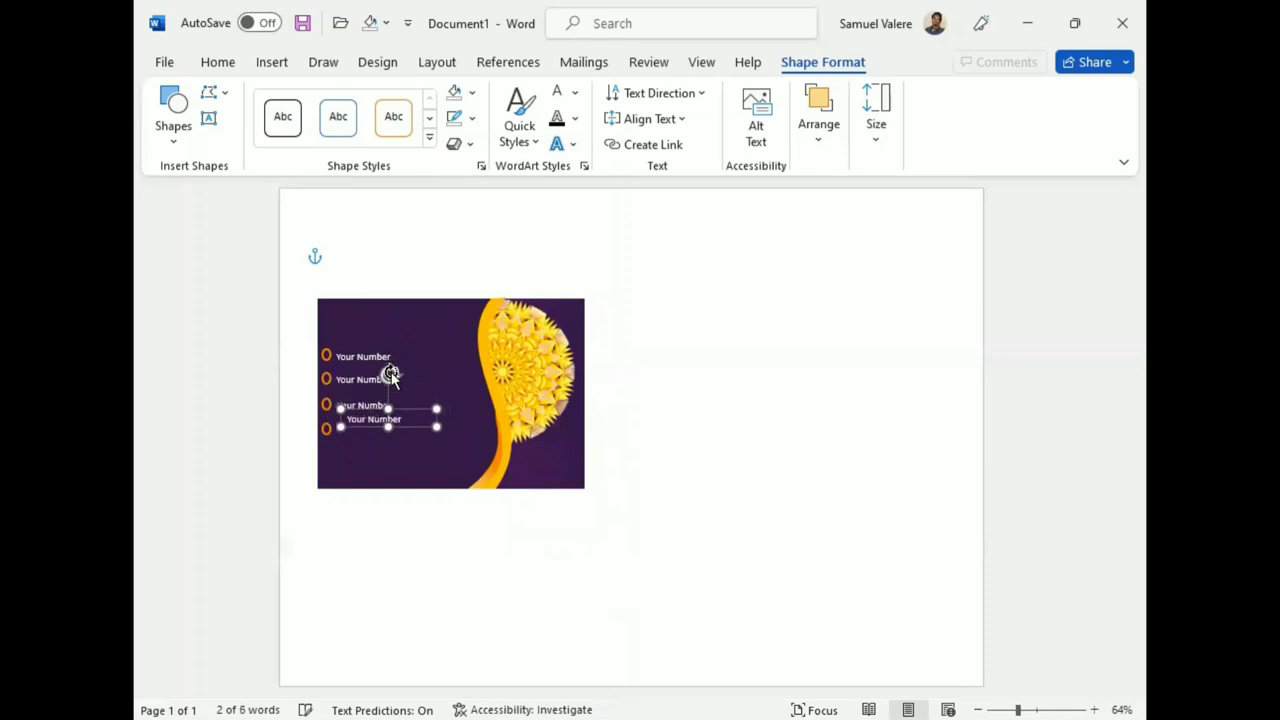
{"action": "key", "text": "Left"}
{"action": "key", "text": "Left"}
{"action": "key", "text": "Down"}
{"action": "key", "text": "Down"}
{"action": "key", "text": "Left"}
{"action": "key", "text": "Left"}
{"action": "key", "text": "Down"}
{"action": "key", "text": "Down"}
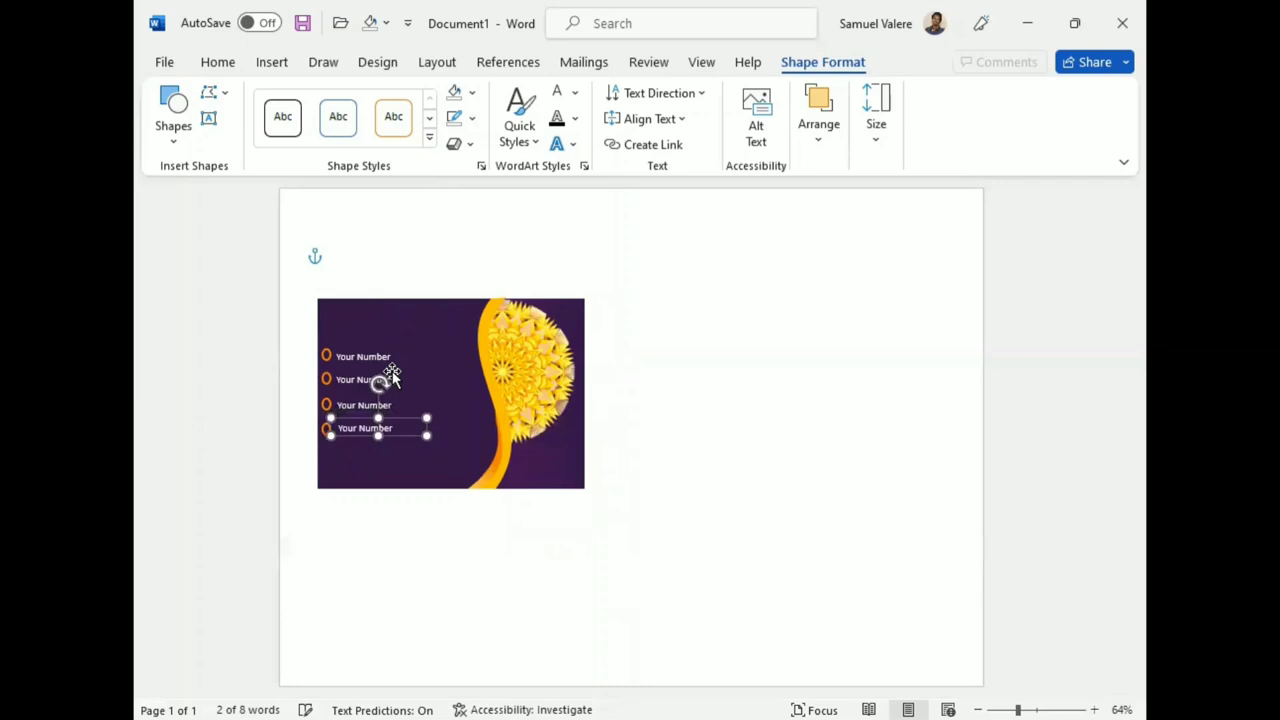
{"action": "key", "text": "Left"}
{"action": "key", "text": "Down"}
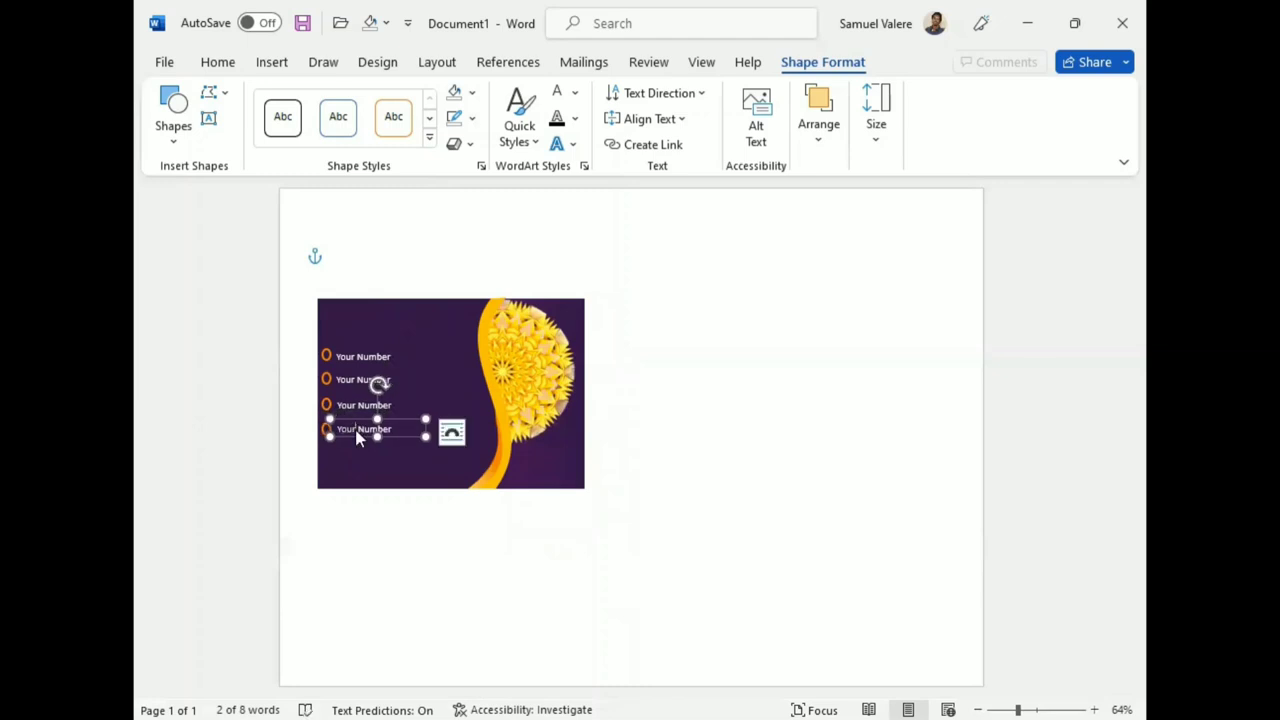
{"action": "left_click", "coordinate": [391, 429]}
{"action": "key", "text": "BackSpace"}
{"action": "key", "text": "BackSpace"}
{"action": "key", "text": "BackSpace"}
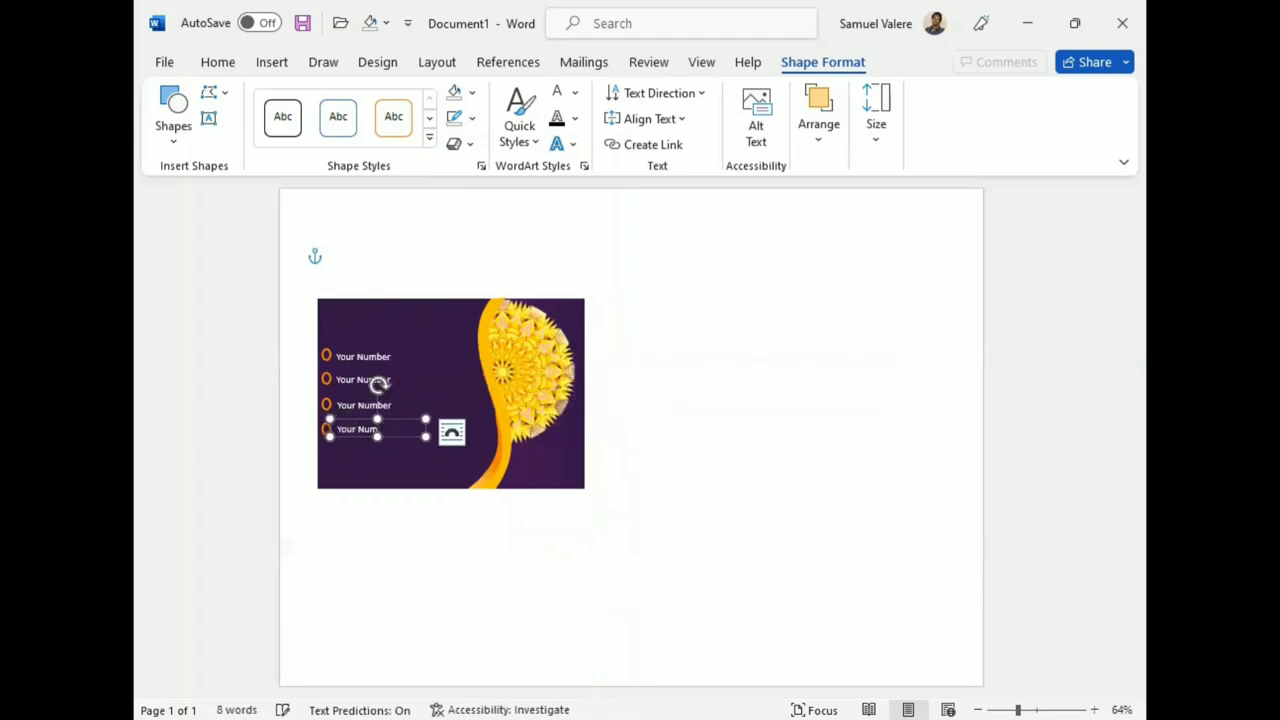
Retype the lower labels so they read Your Location, Your Website and Your Email.
{"action": "type", "text": "Location"}
{"action": "left_click", "coordinate": [395, 404]}
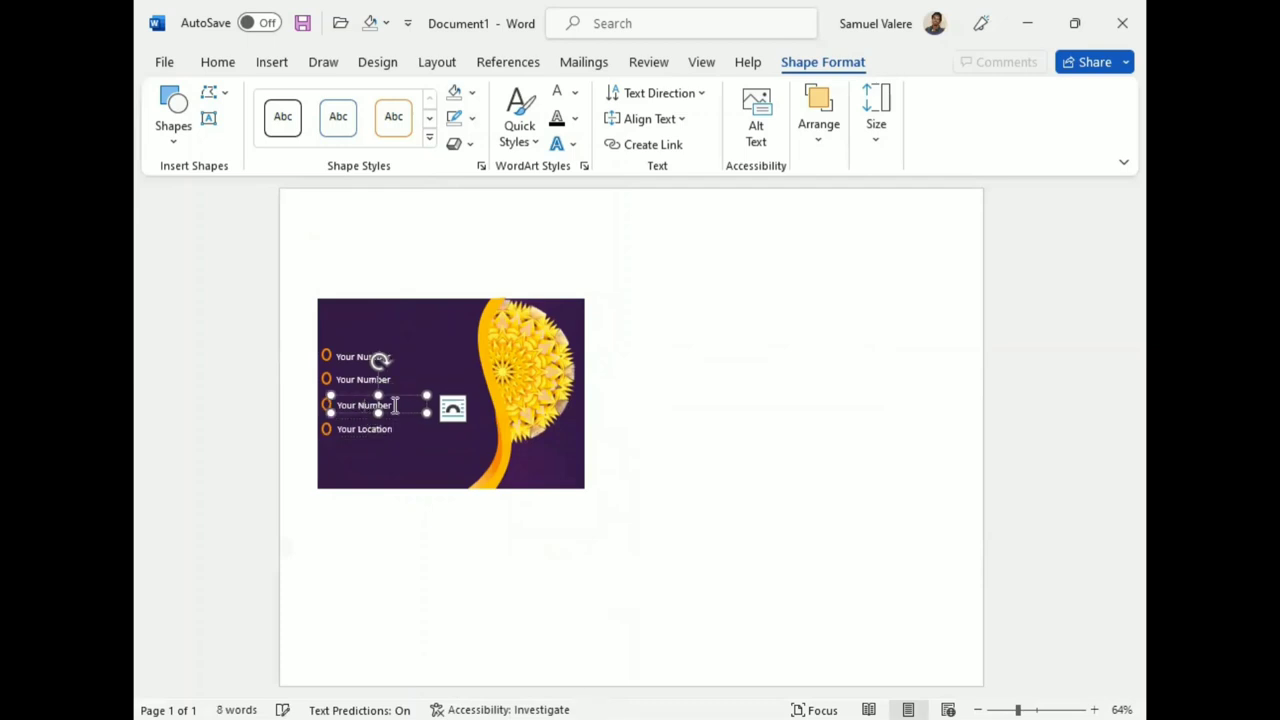
{"action": "key", "text": "BackSpace"}
{"action": "key", "text": "BackSpace"}
{"action": "key", "text": "BackSpace"}
{"action": "left_click", "coordinate": [392, 379]}
{"action": "type", "text": "Email"}
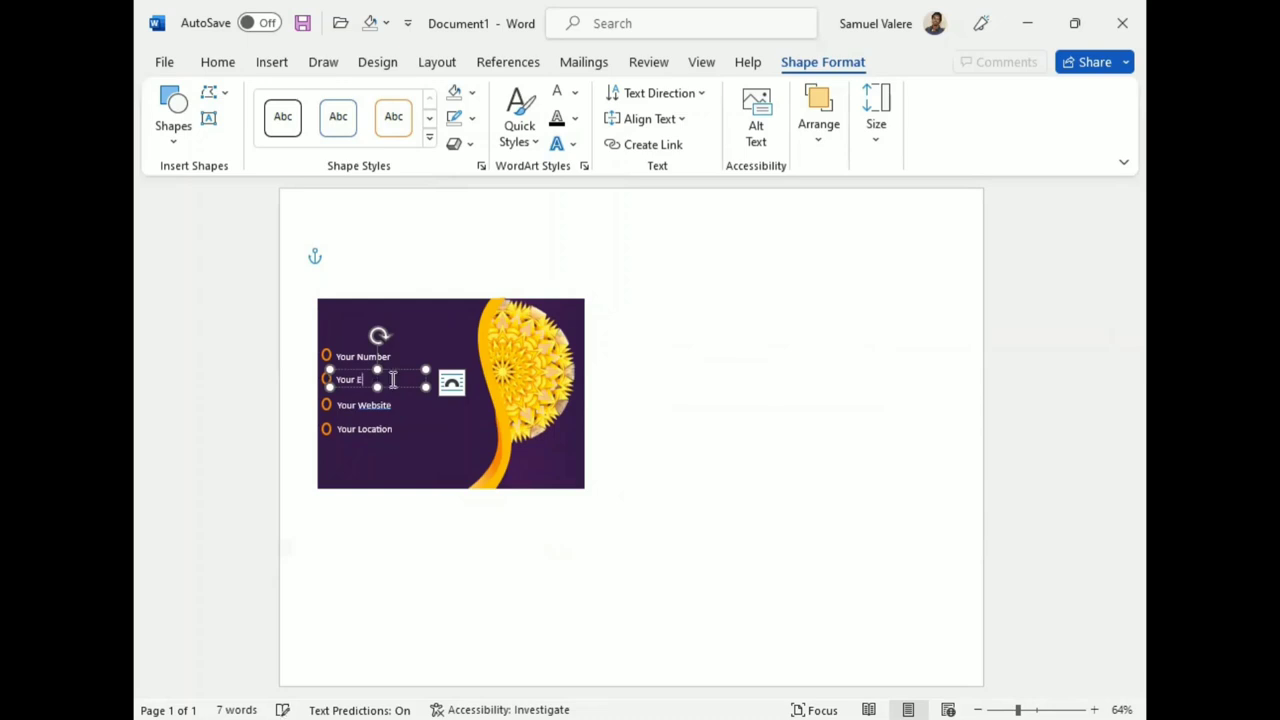
{"action": "left_click", "coordinate": [413, 432]}
{"action": "left_click", "coordinate": [680, 422]}
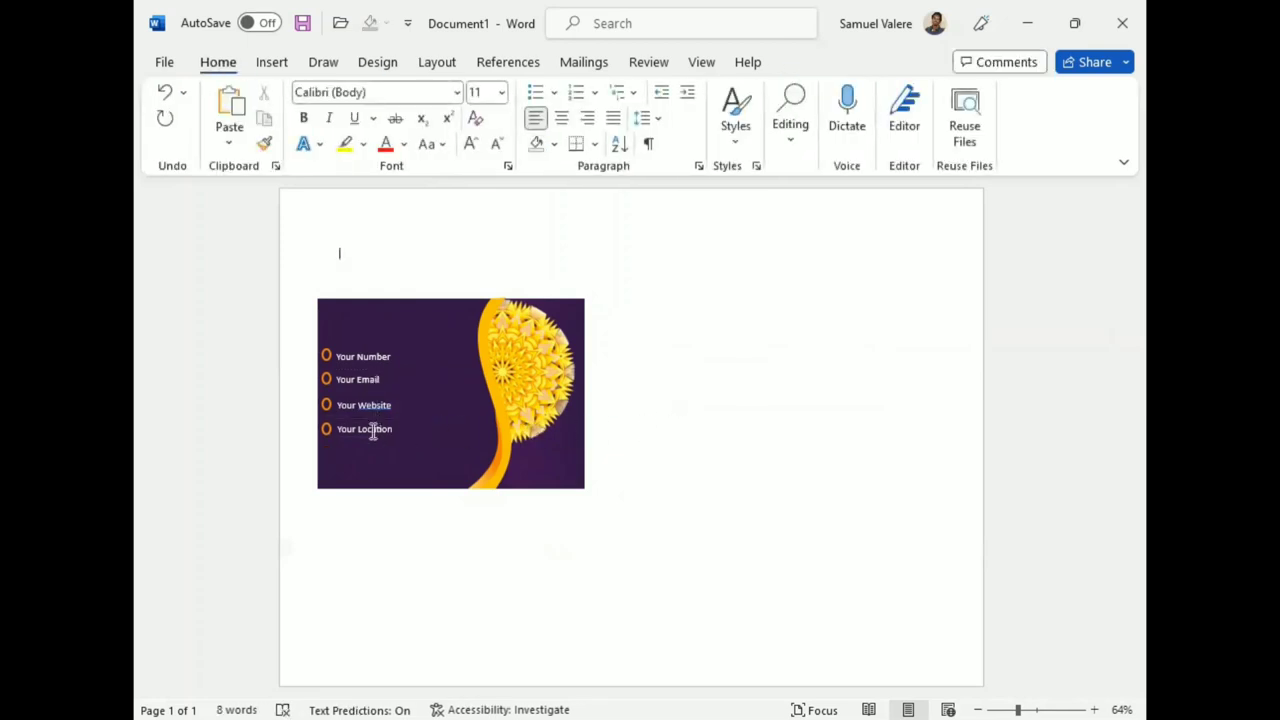
Select the card background and bring up its Shape Fill gradient choices.
{"action": "left_click", "coordinate": [409, 466]}
{"action": "left_click", "coordinate": [270, 64]}
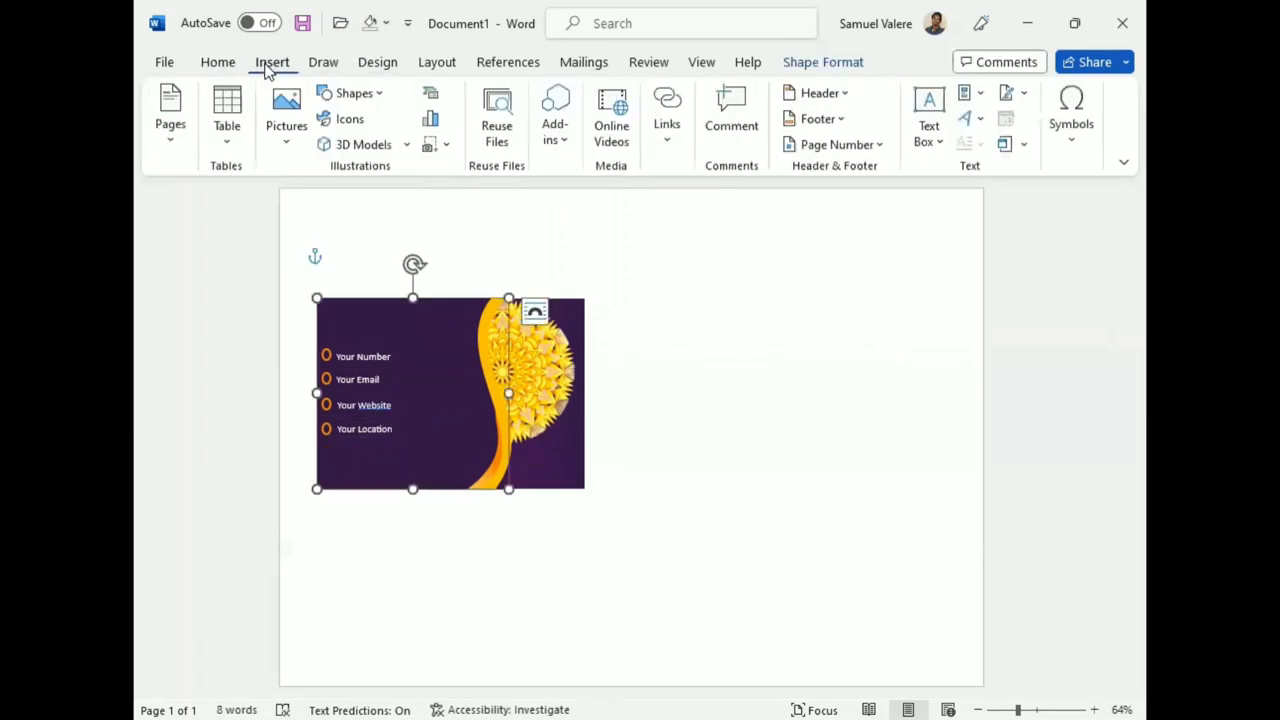
{"action": "left_click", "coordinate": [825, 63]}
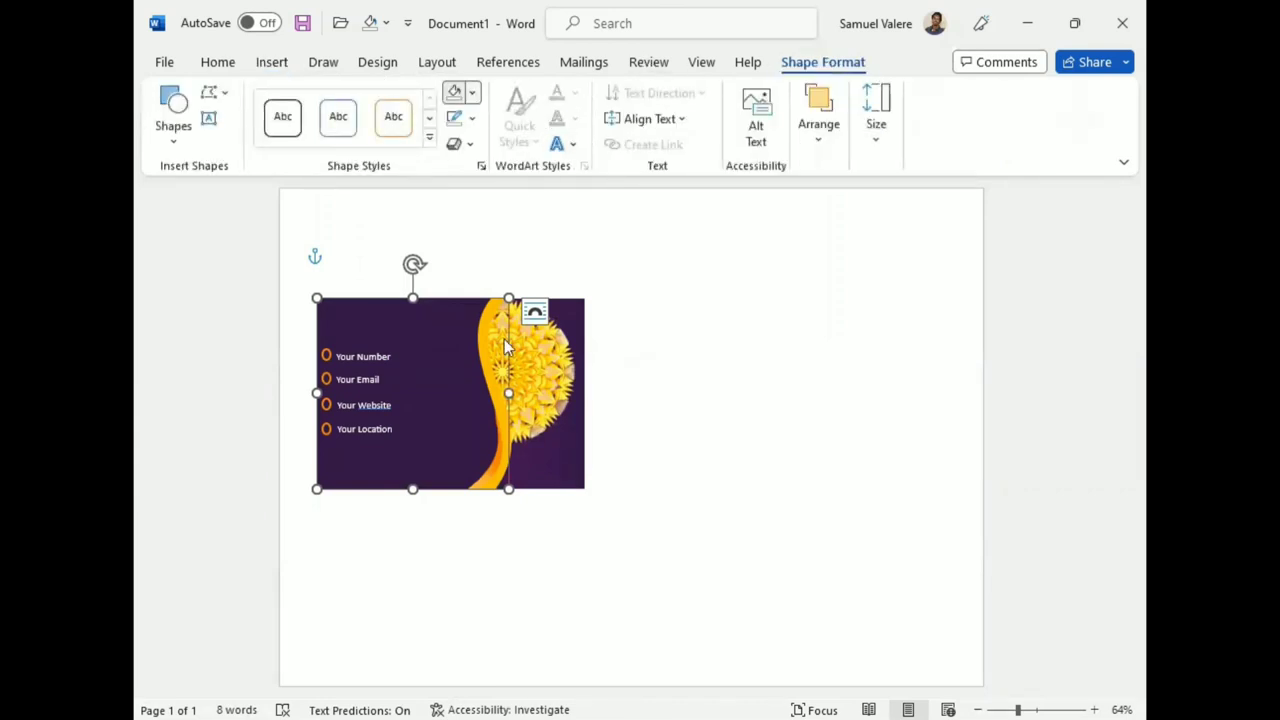
{"action": "left_click", "coordinate": [471, 92]}
Give the background a gradient fill with purple start and dark purple end stops.
{"action": "mouse_move", "coordinate": [604, 460]}
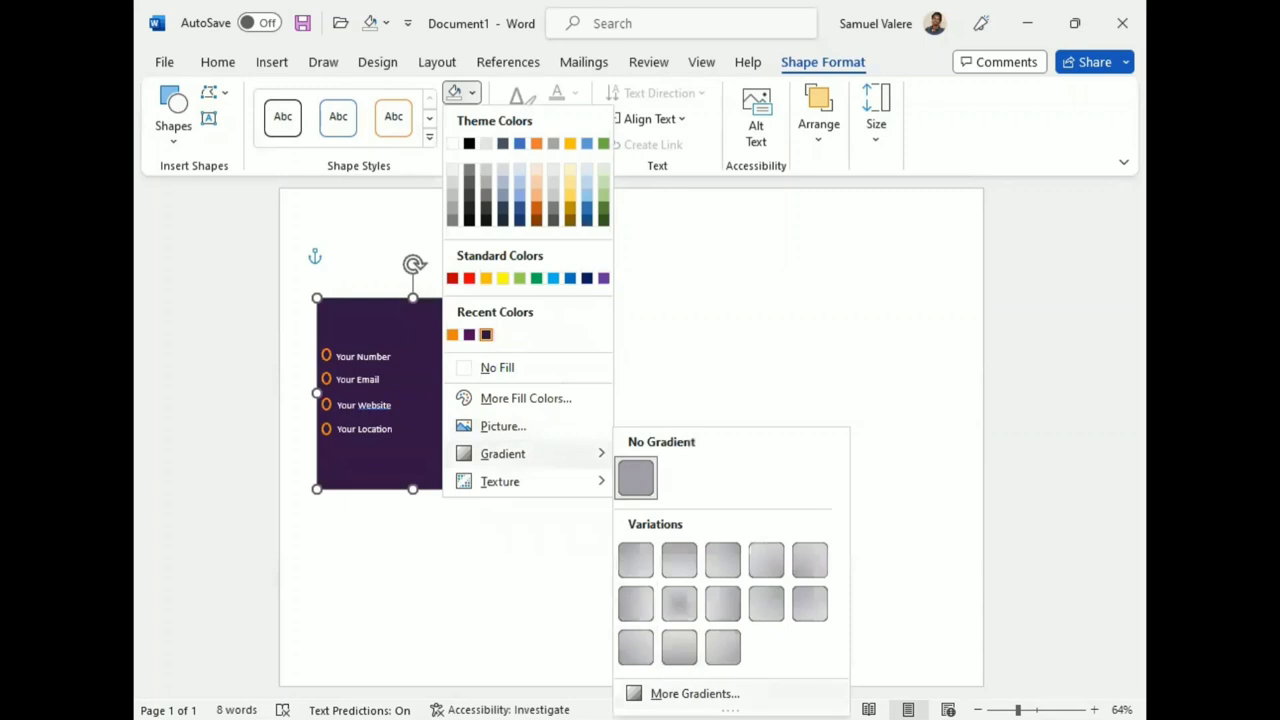
{"action": "left_click", "coordinate": [694, 693]}
{"action": "left_click", "coordinate": [907, 358]}
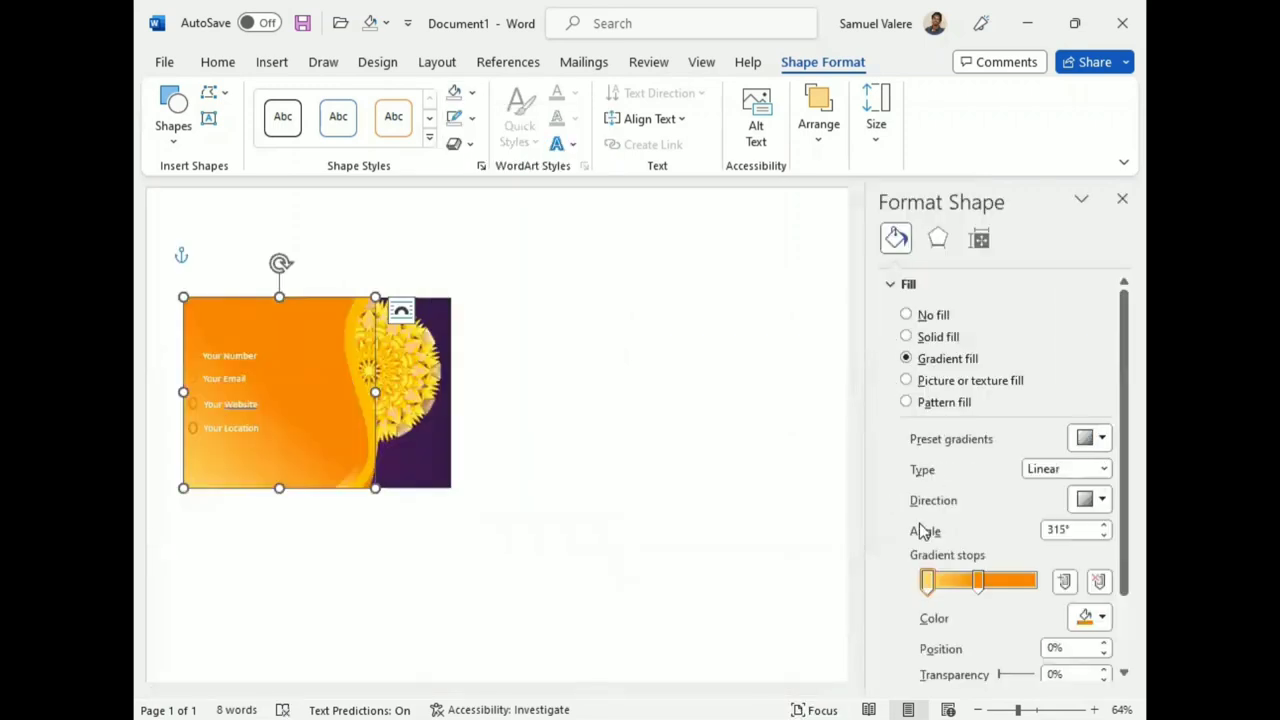
{"action": "left_click_drag", "start_coordinate": [980, 586], "coordinate": [1034, 581]}
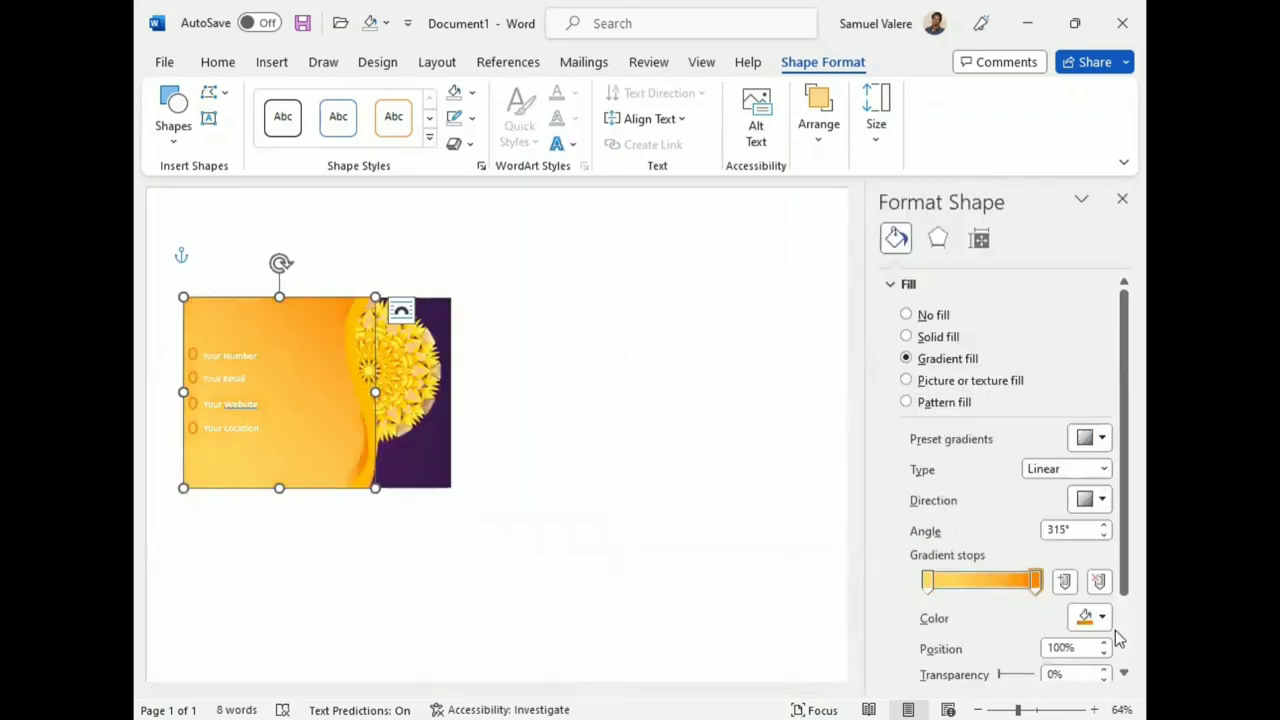
{"action": "left_click", "coordinate": [1102, 616]}
{"action": "left_click", "coordinate": [955, 603]}
{"action": "left_click", "coordinate": [928, 581]}
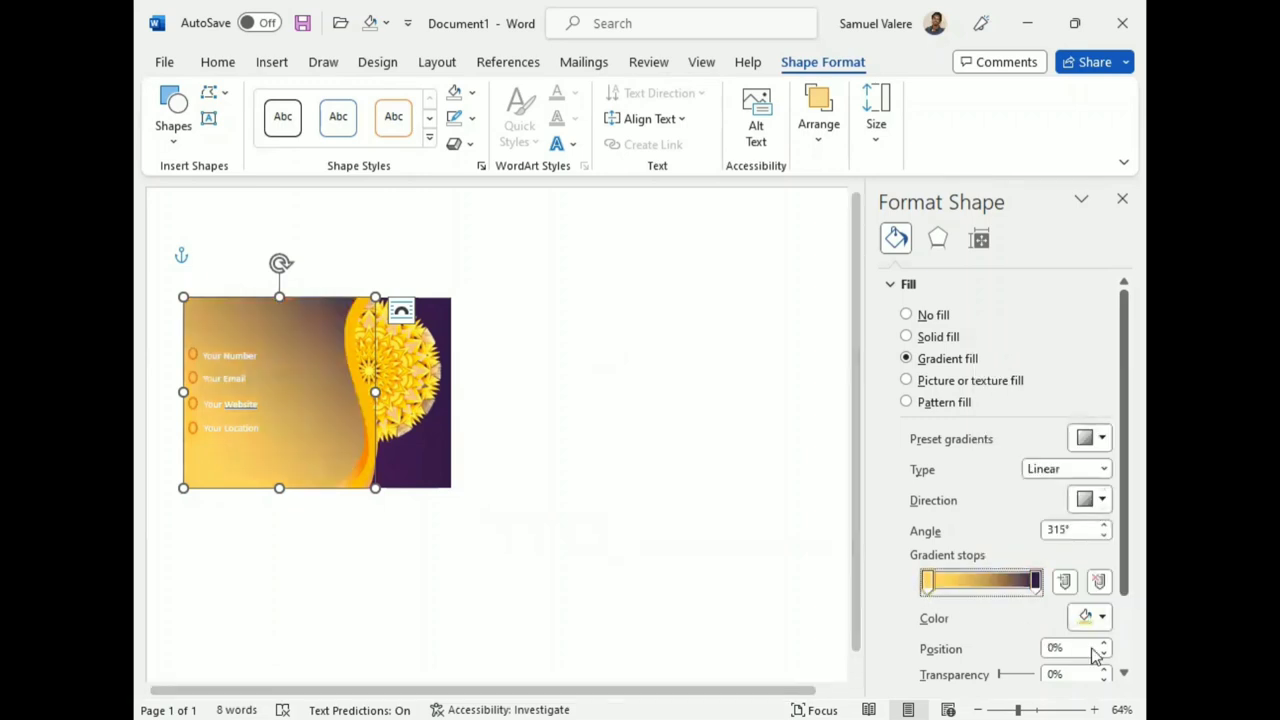
{"action": "left_click", "coordinate": [1102, 618]}
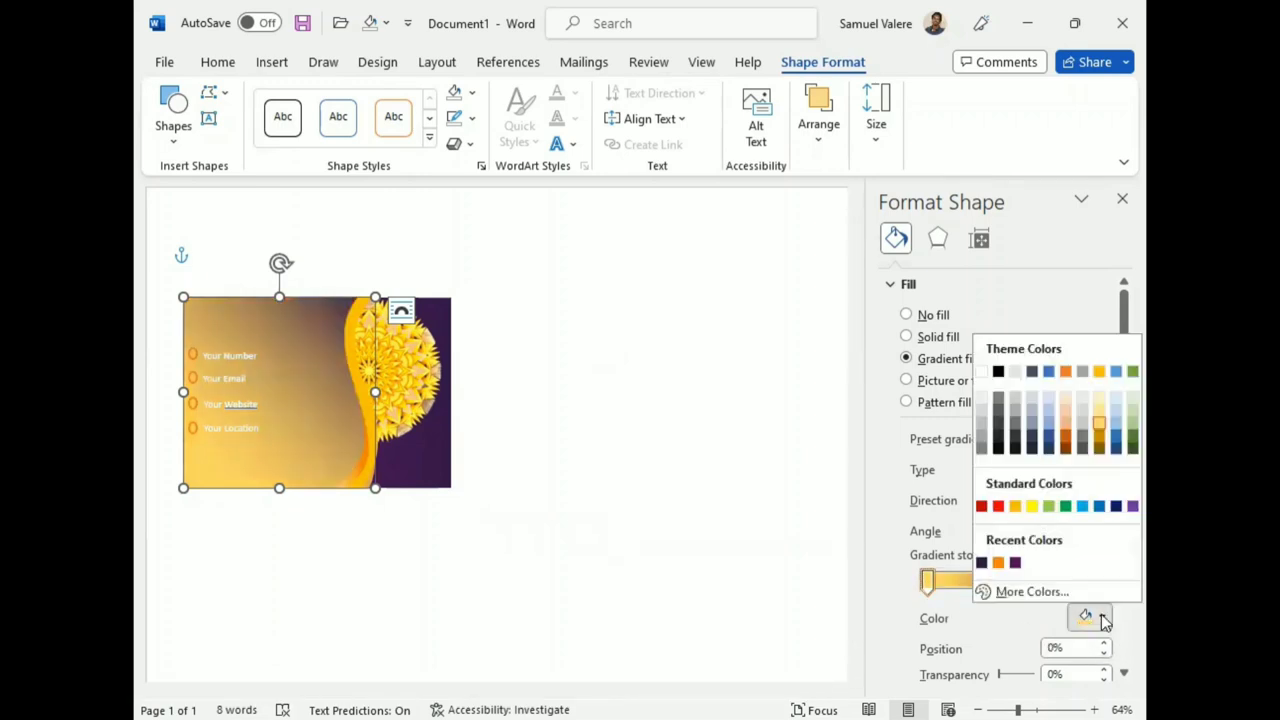
{"action": "left_click", "coordinate": [1016, 563]}
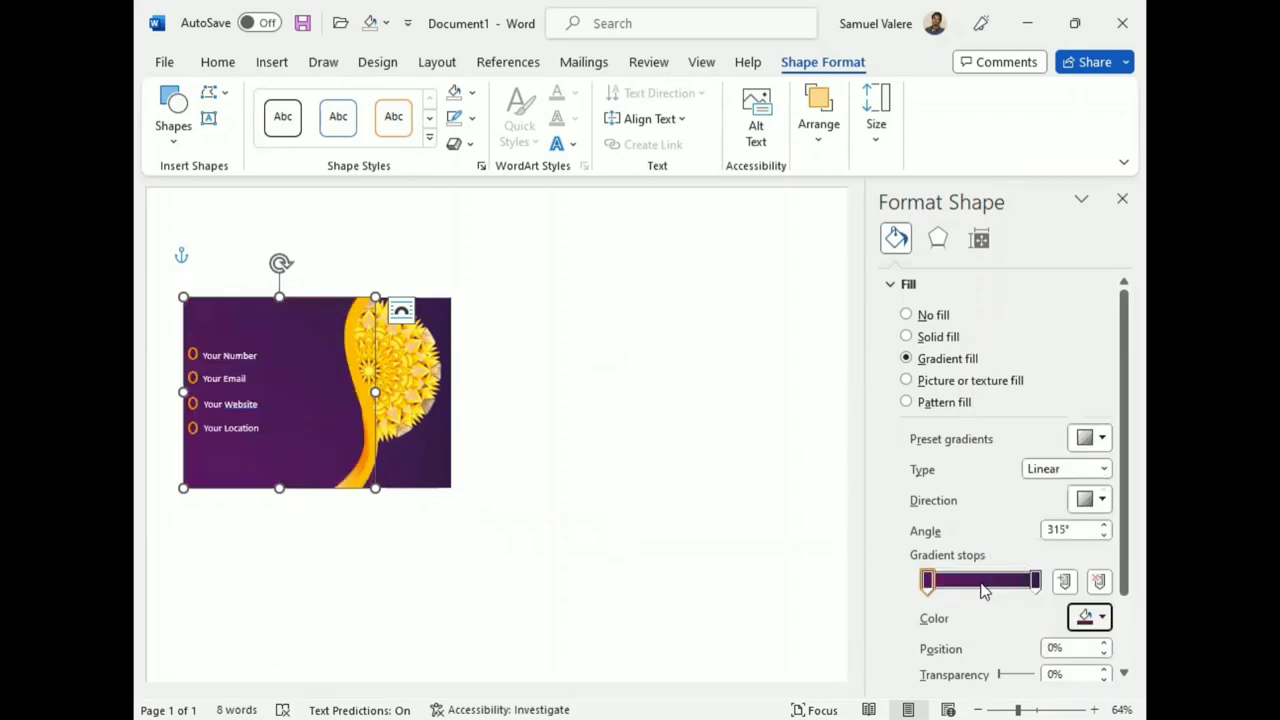
Add a middle gradient stop in the recent purple and set it to 50%.
{"action": "left_click", "coordinate": [988, 581]}
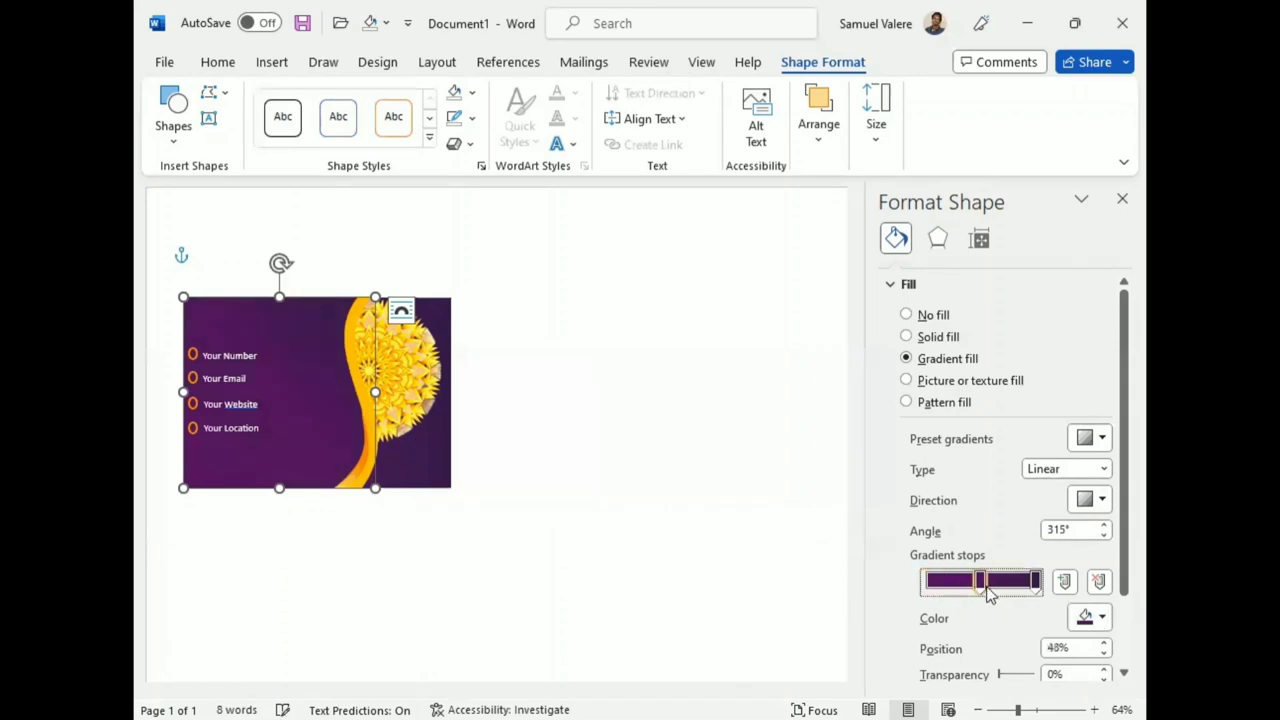
{"action": "left_click", "coordinate": [930, 581]}
{"action": "left_click", "coordinate": [1102, 618]}
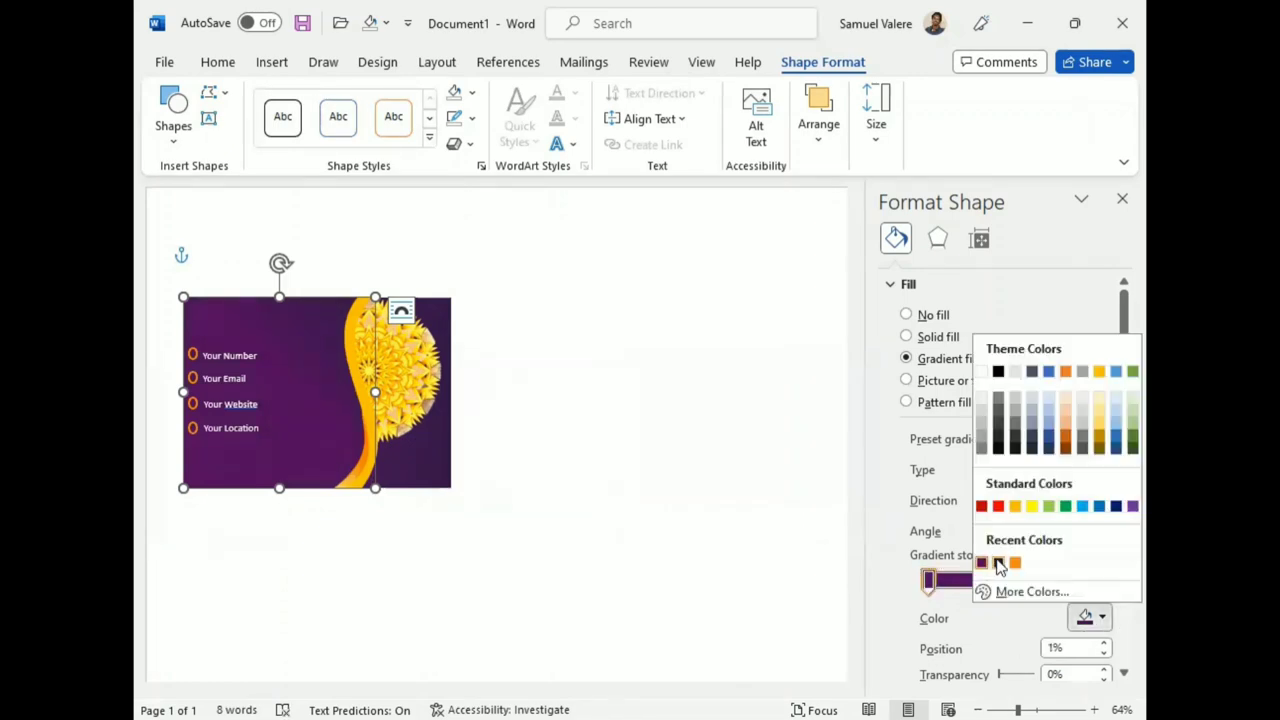
{"action": "left_click", "coordinate": [999, 563]}
{"action": "left_click_drag", "start_coordinate": [930, 581], "coordinate": [980, 583]}
{"action": "left_click", "coordinate": [1035, 585]}
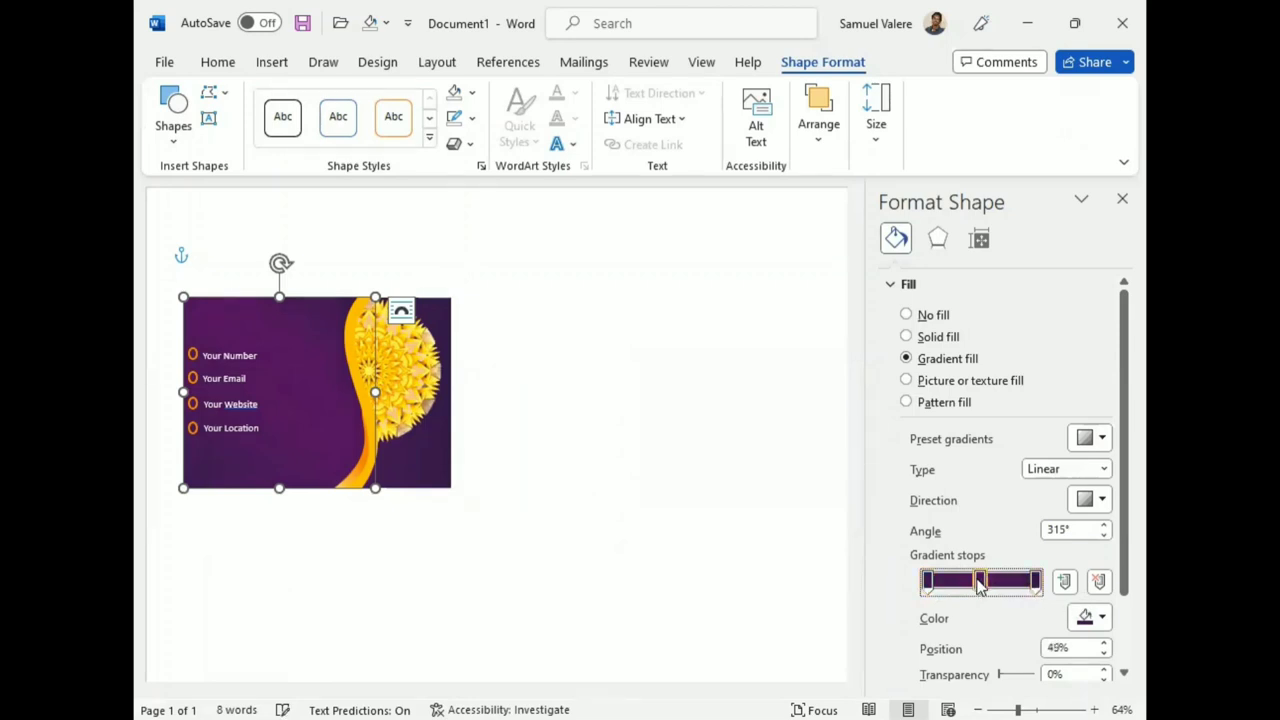
{"action": "left_click", "coordinate": [1095, 648]}
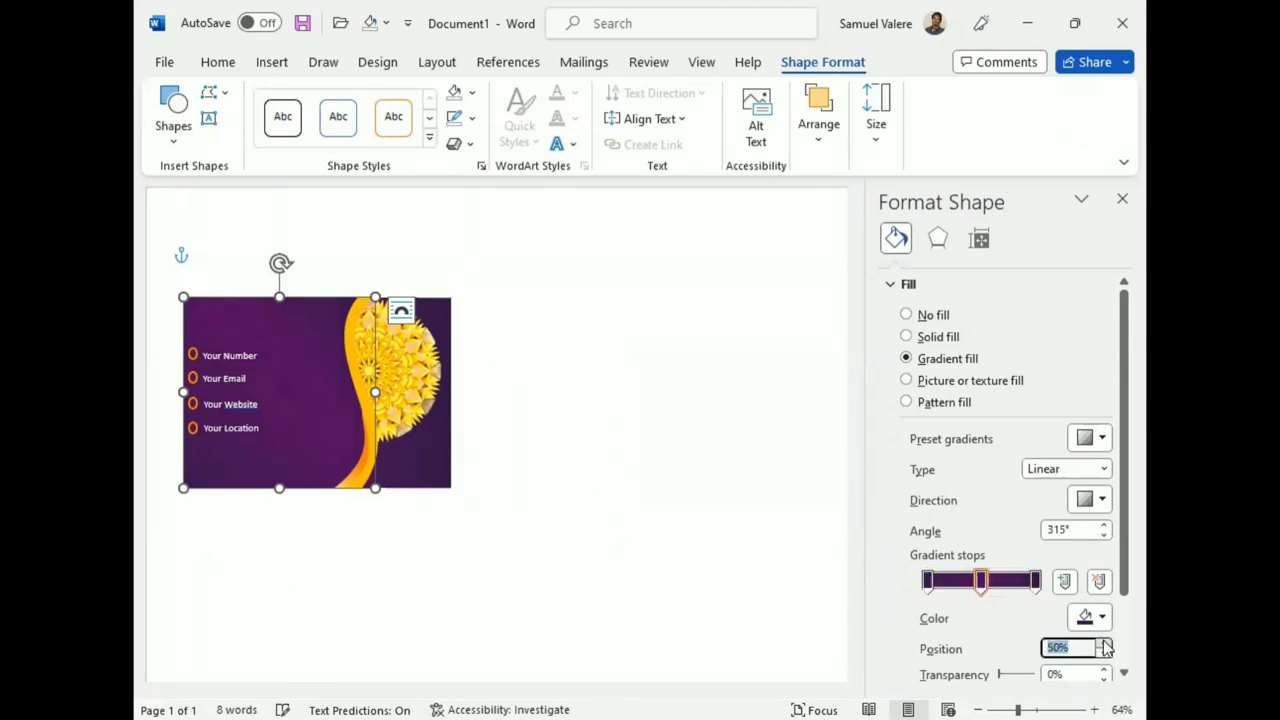
Make the gradient linear at 90° and move the stops to about 10% and 90%.
{"action": "left_click", "coordinate": [1102, 500]}
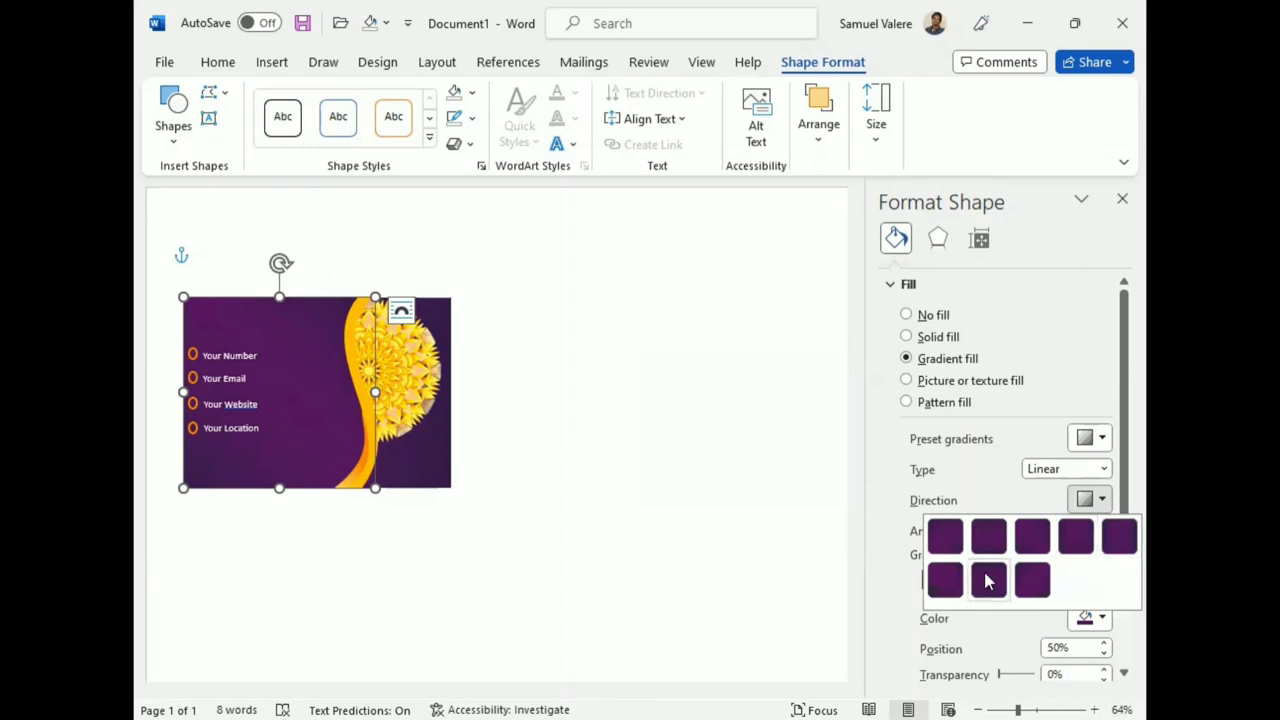
{"action": "left_click", "coordinate": [990, 548]}
{"action": "left_click_drag", "start_coordinate": [930, 582], "coordinate": [944, 586]}
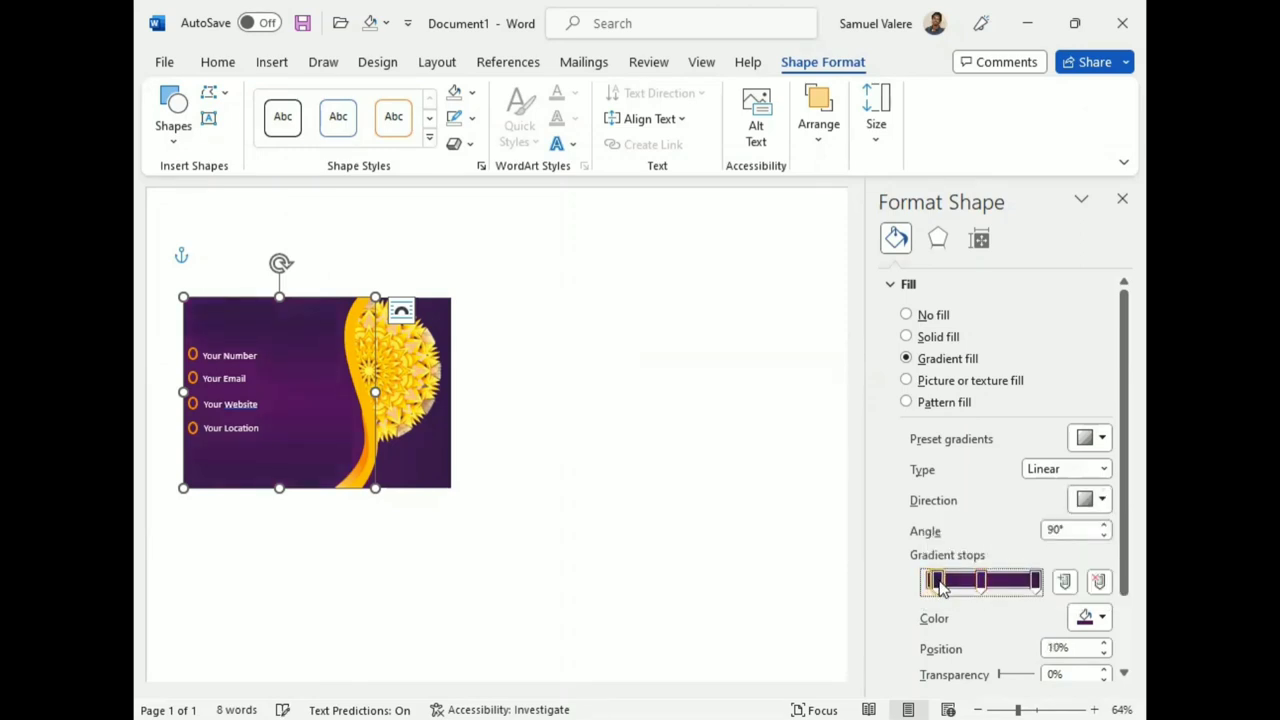
{"action": "left_click", "coordinate": [1036, 582]}
{"action": "left_click_drag", "start_coordinate": [1036, 588], "coordinate": [1025, 588]}
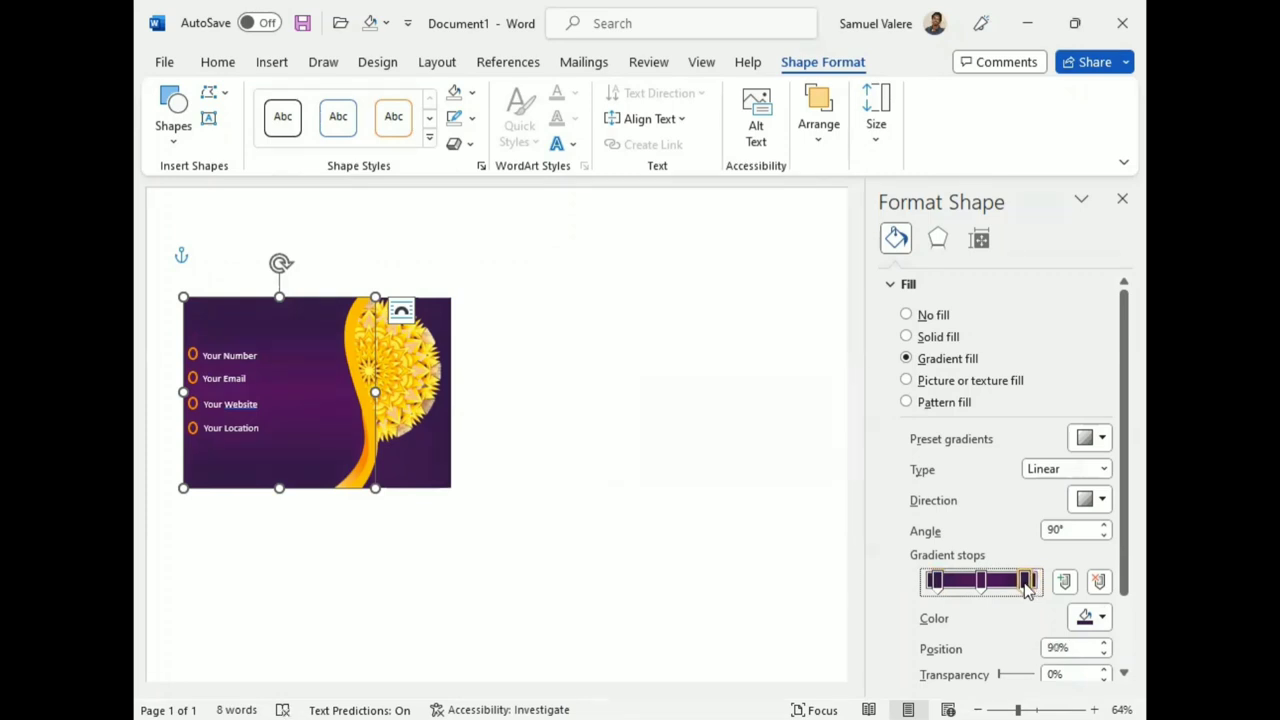
{"action": "left_click", "coordinate": [410, 393]}
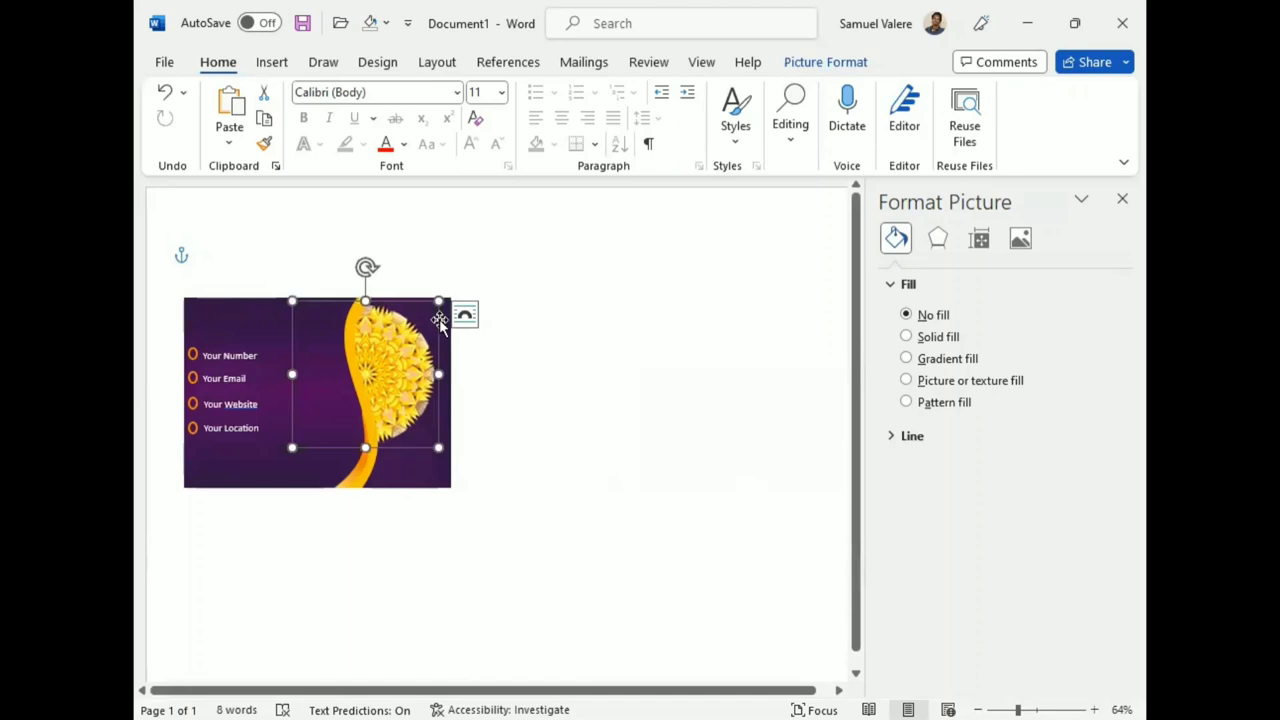
Nudge the mandala picture slightly up and to the left.
{"action": "key", "text": "Up"}
{"action": "key", "text": "Up"}
{"action": "key", "text": "Up"}
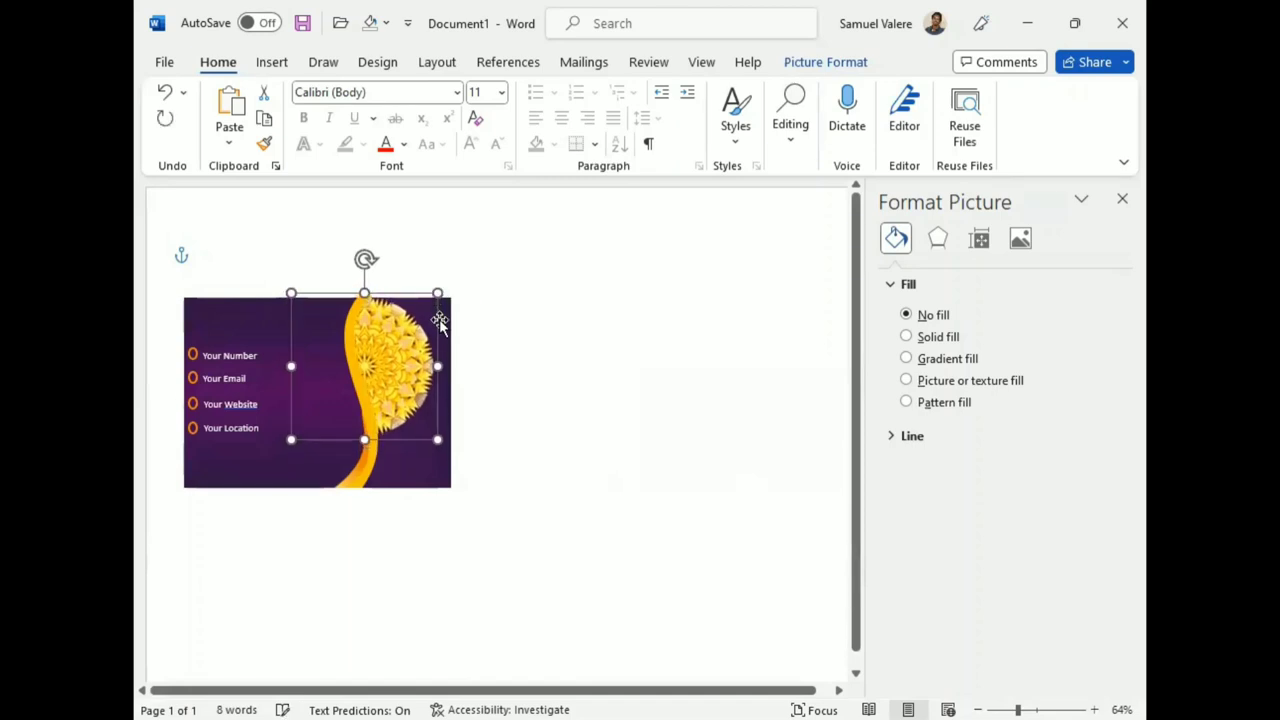
{"action": "key", "text": "Left"}
{"action": "key", "text": "Left"}
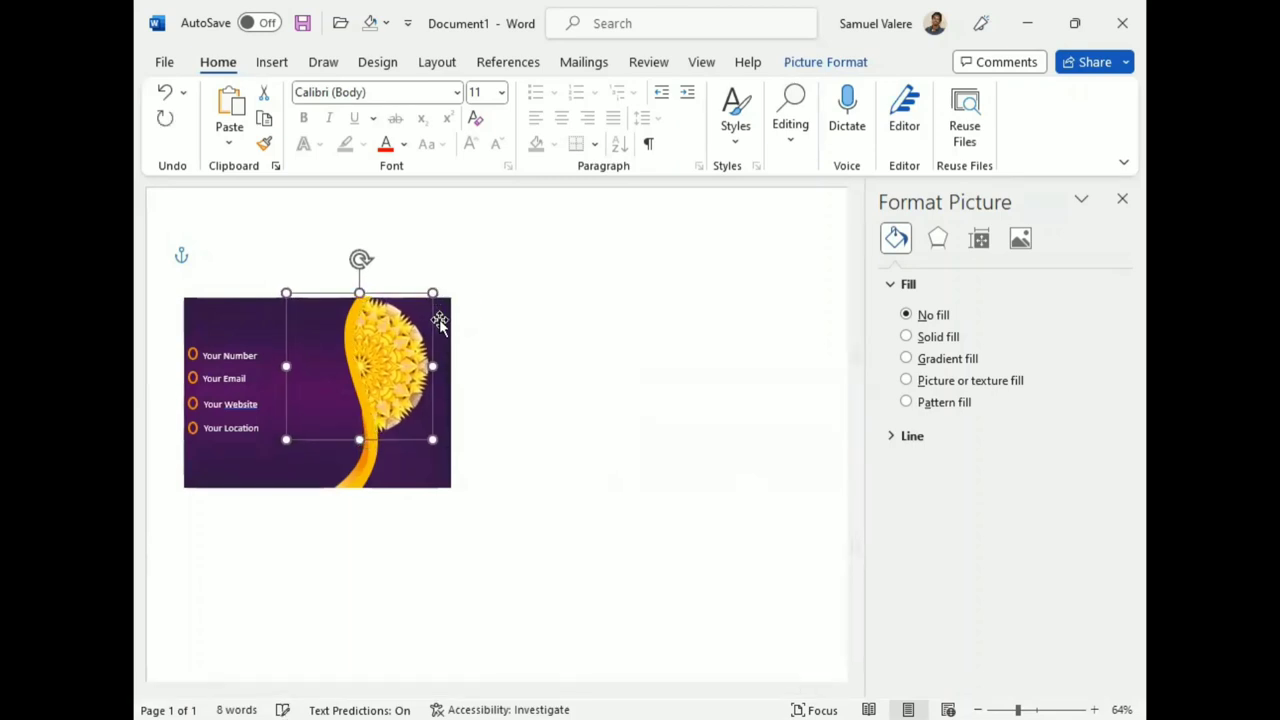
{"action": "key", "text": "Left"}
{"action": "key", "text": "Up"}
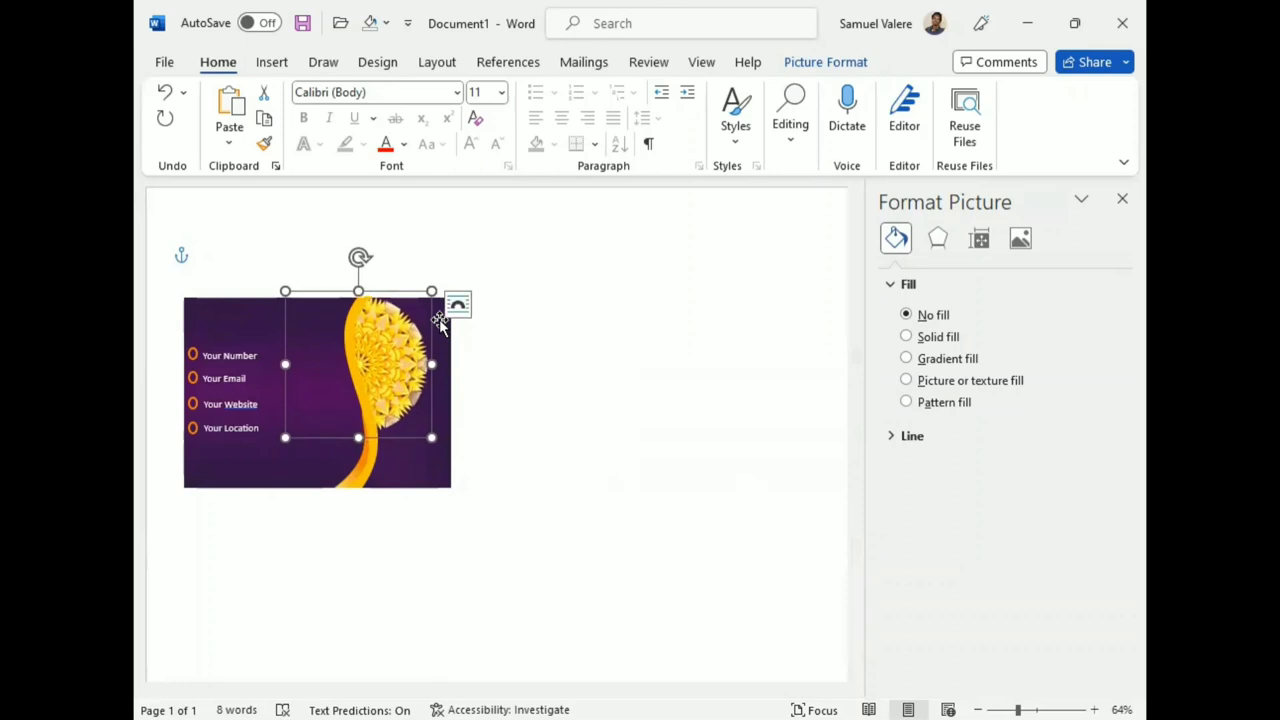
{"action": "key", "text": "Left"}
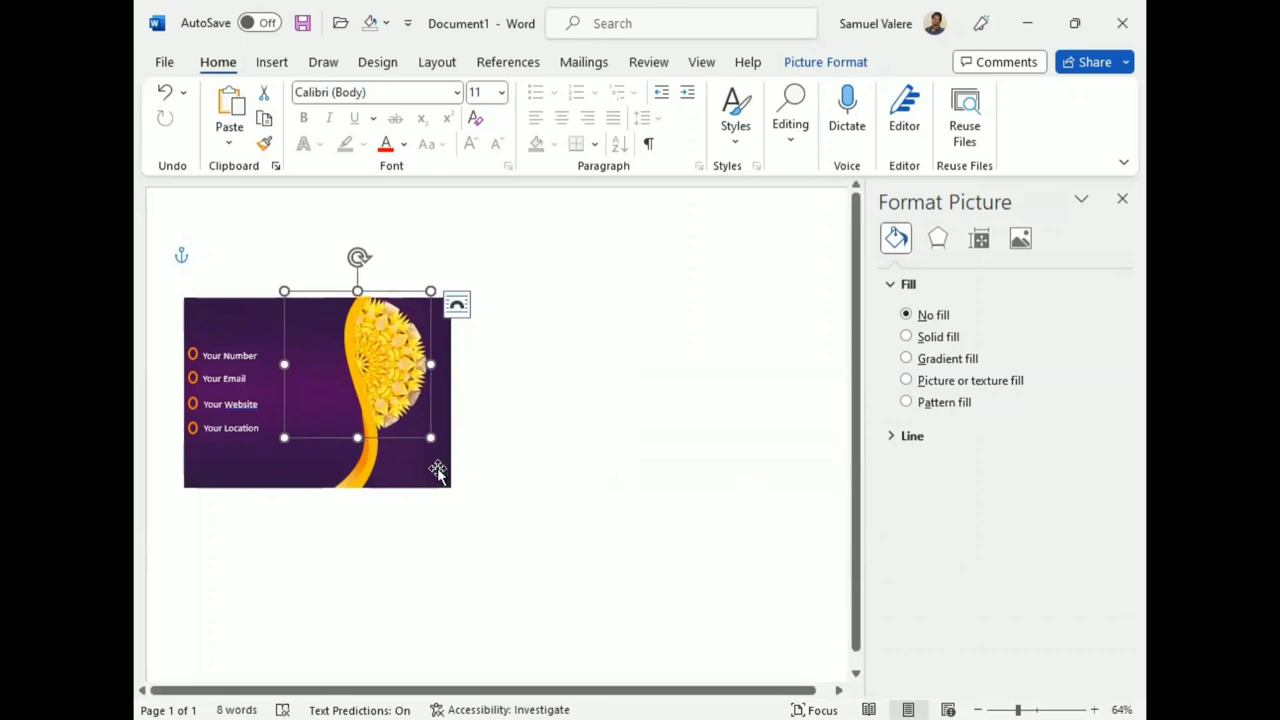
Select the card's background, mandala and yellow wave pieces together.
{"action": "left_click", "coordinate": [437, 467]}
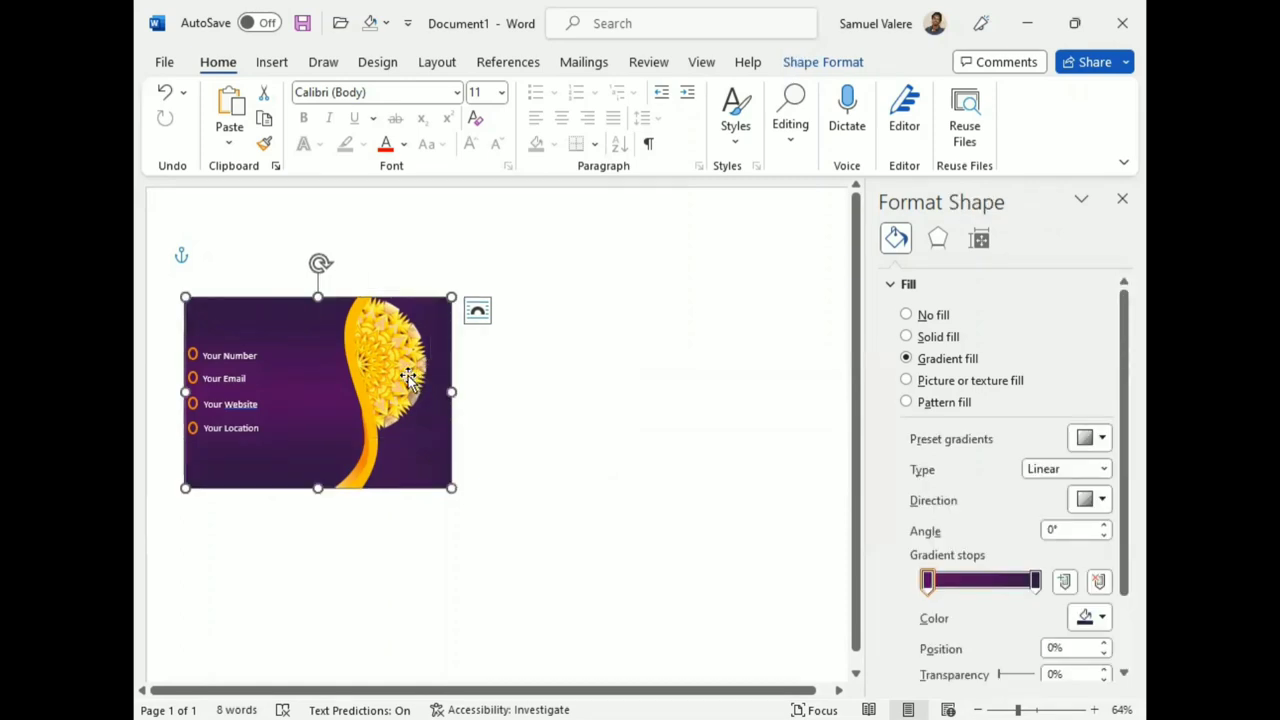
{"action": "left_click", "coordinate": [408, 376]}
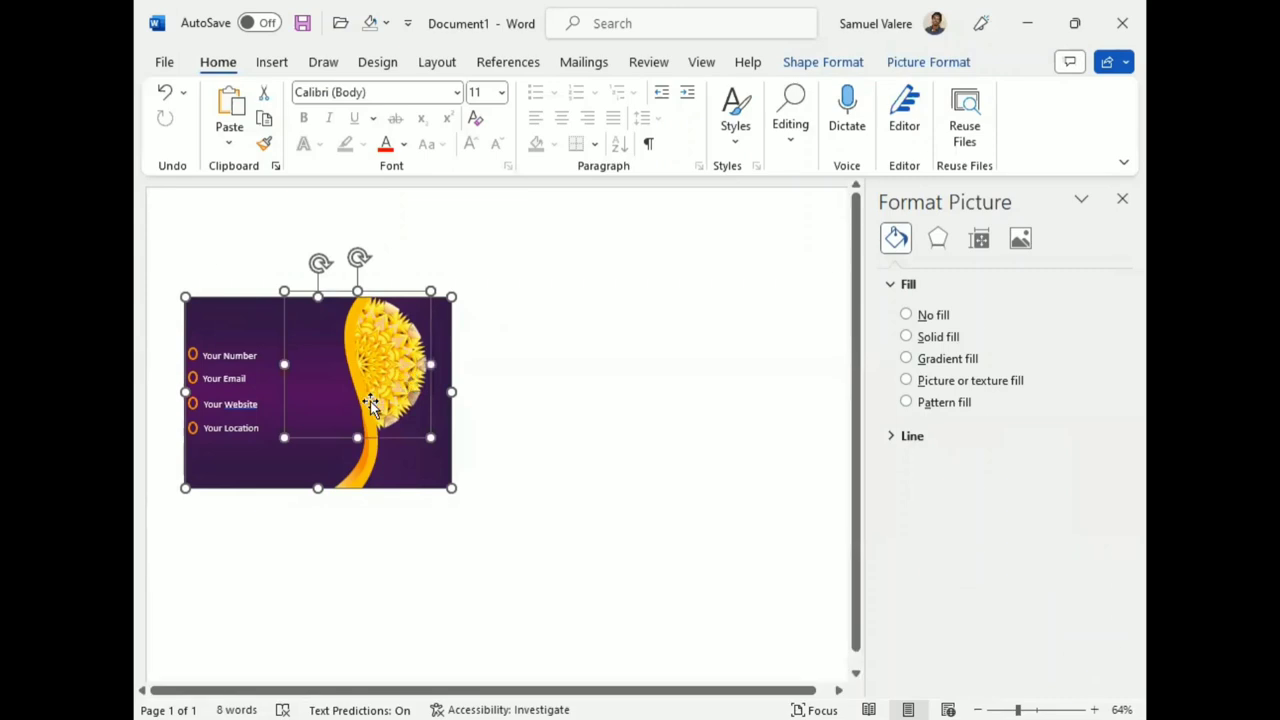
{"action": "left_click", "coordinate": [361, 390], "text": "shift"}
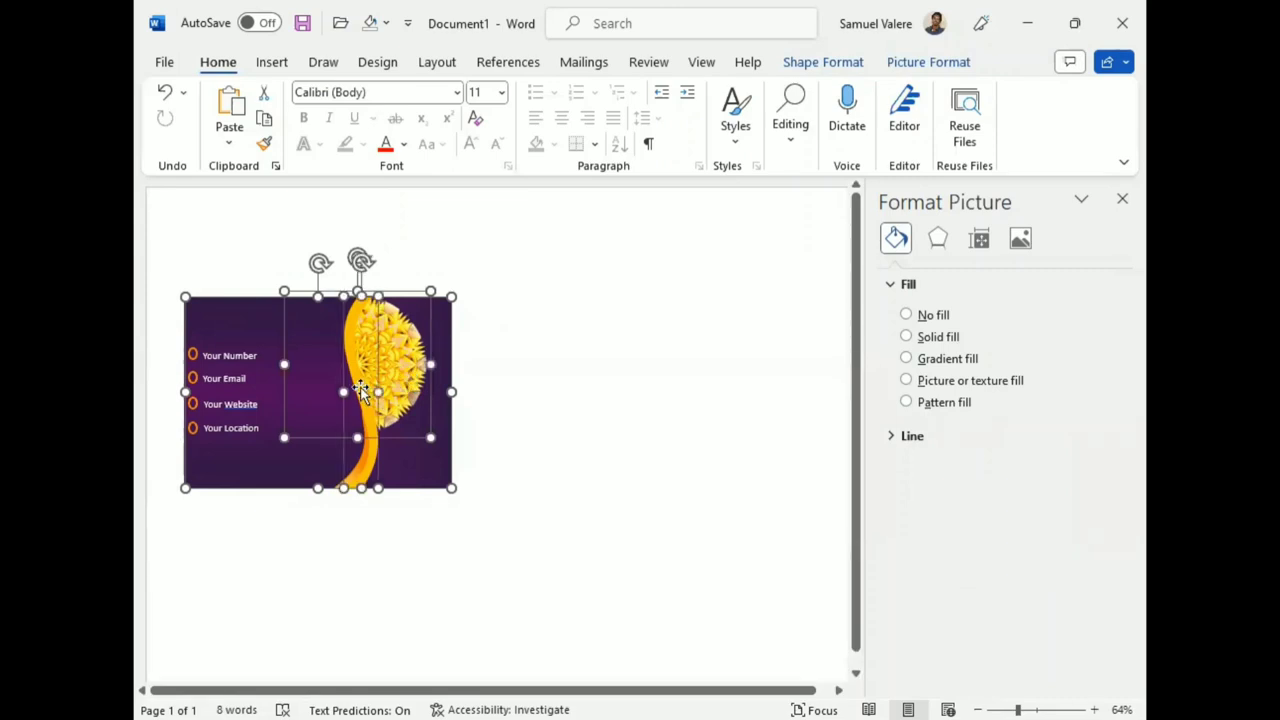
{"action": "left_click", "coordinate": [358, 464], "text": "shift"}
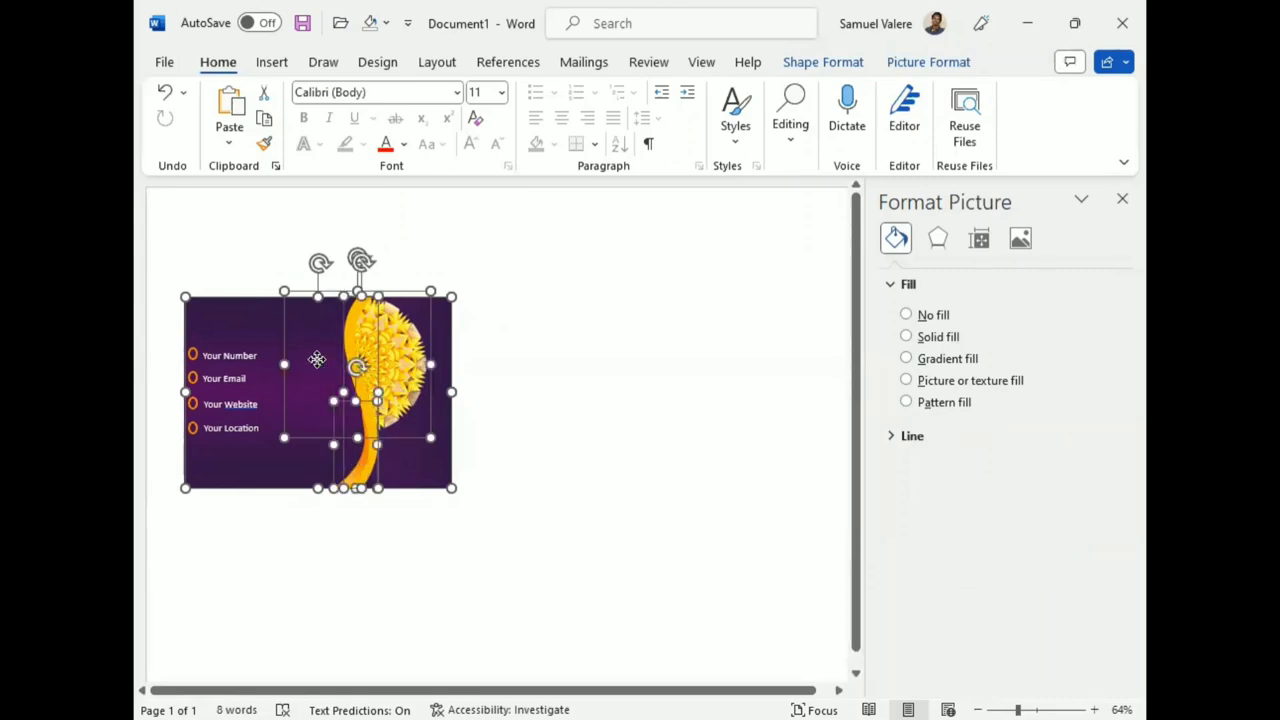
{"action": "left_click", "coordinate": [317, 361], "text": "shift"}
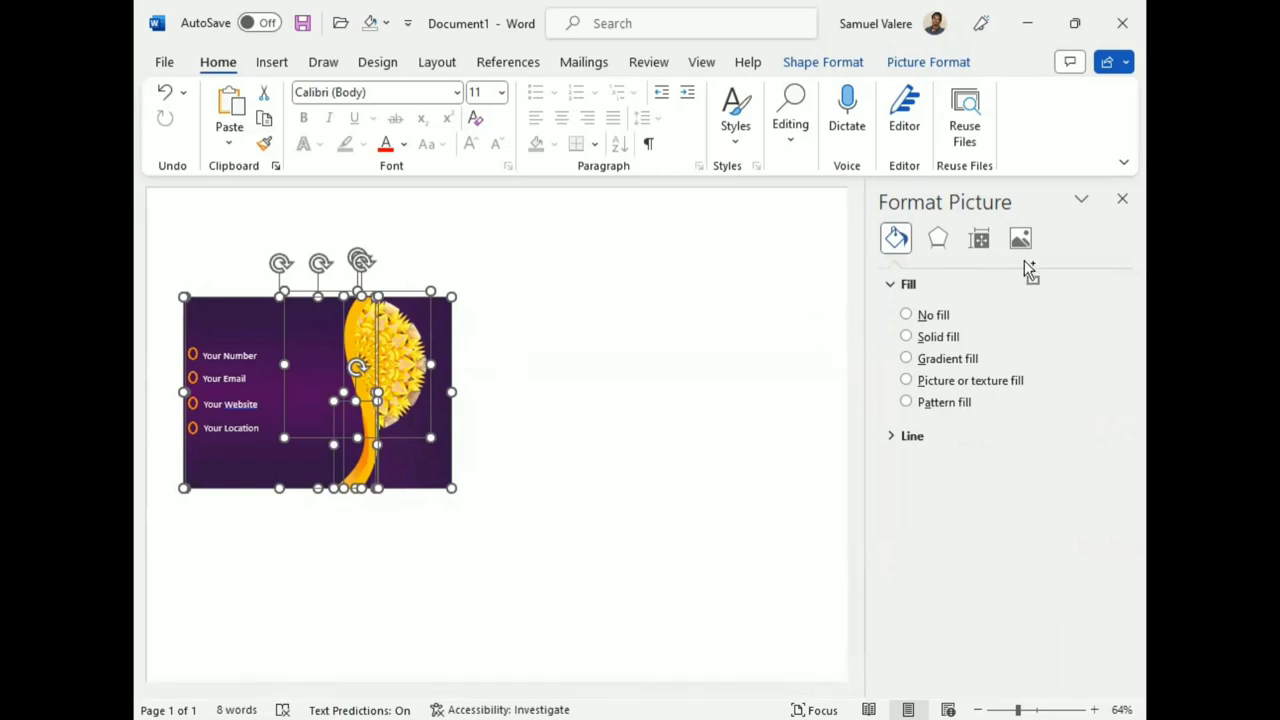
Paste a copy of the card group and place it beside the original card.
{"action": "key", "text": "ctrl+v"}
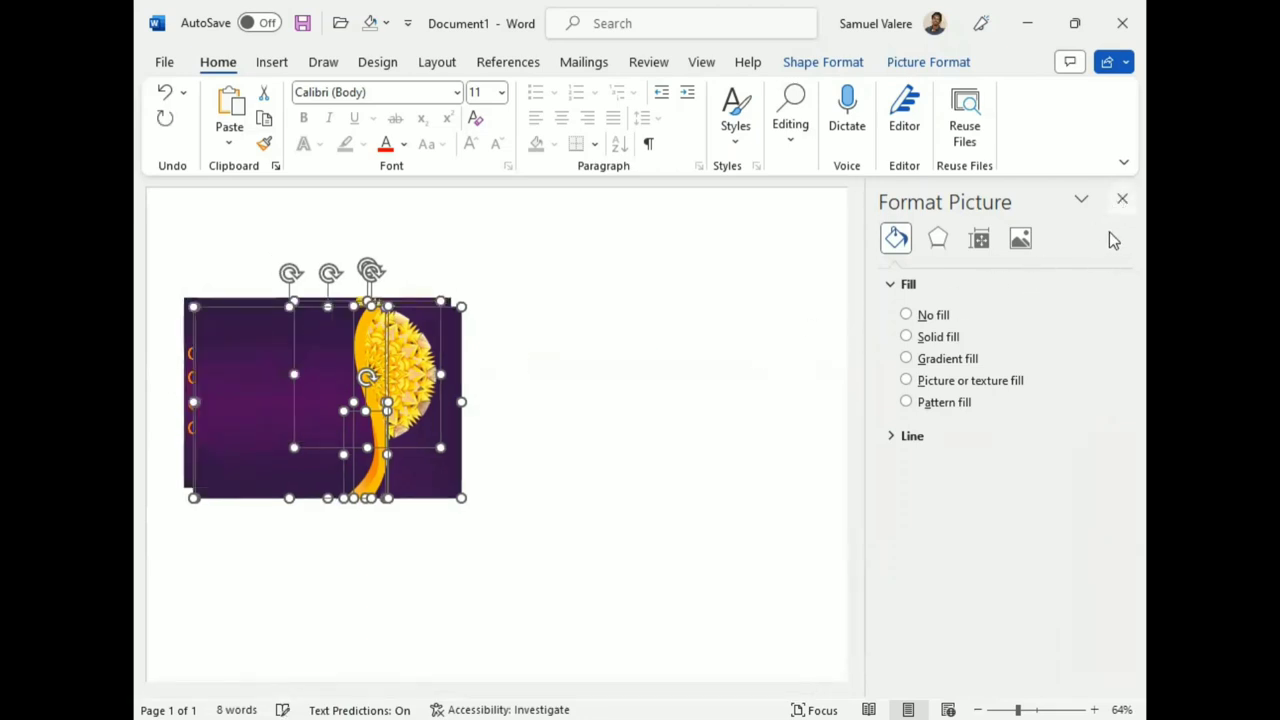
{"action": "left_click", "coordinate": [1121, 202]}
{"action": "left_click_drag", "start_coordinate": [413, 370], "coordinate": [682, 358]}
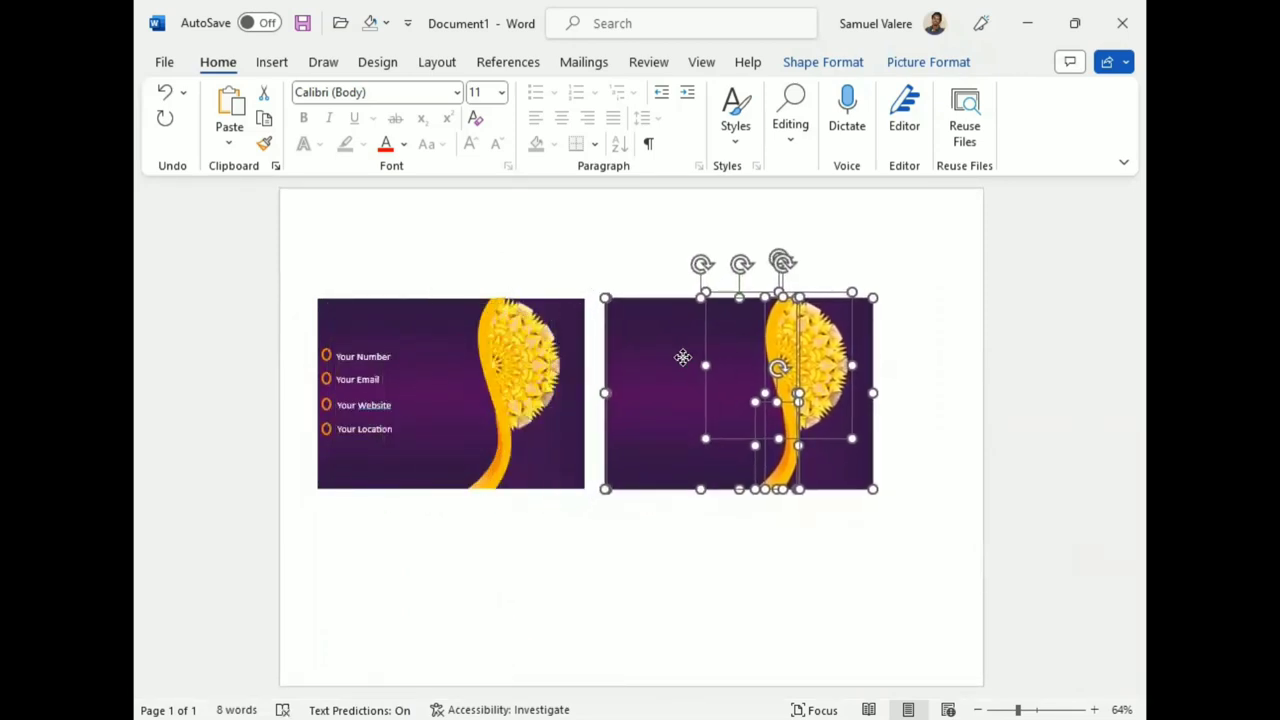
{"action": "left_click", "coordinate": [908, 371]}
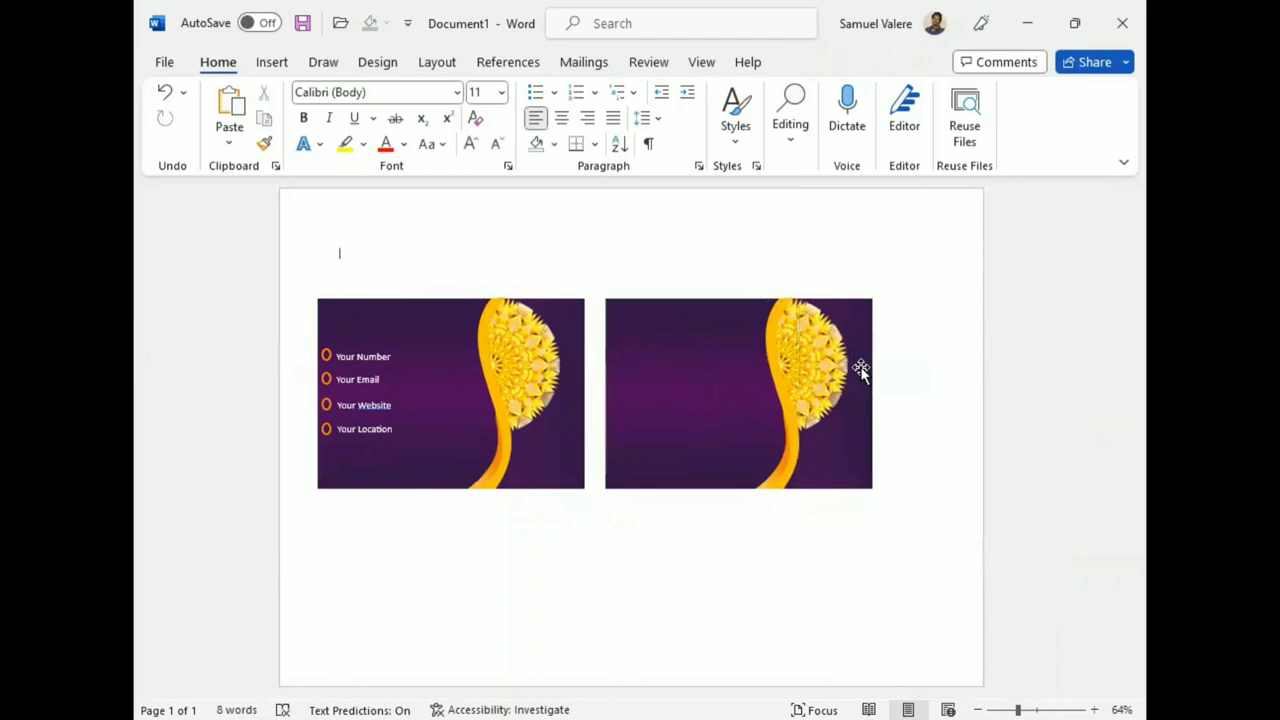
Flip the right card's yellow wave vertically and move it toward the card's left.
{"action": "left_click", "coordinate": [780, 388]}
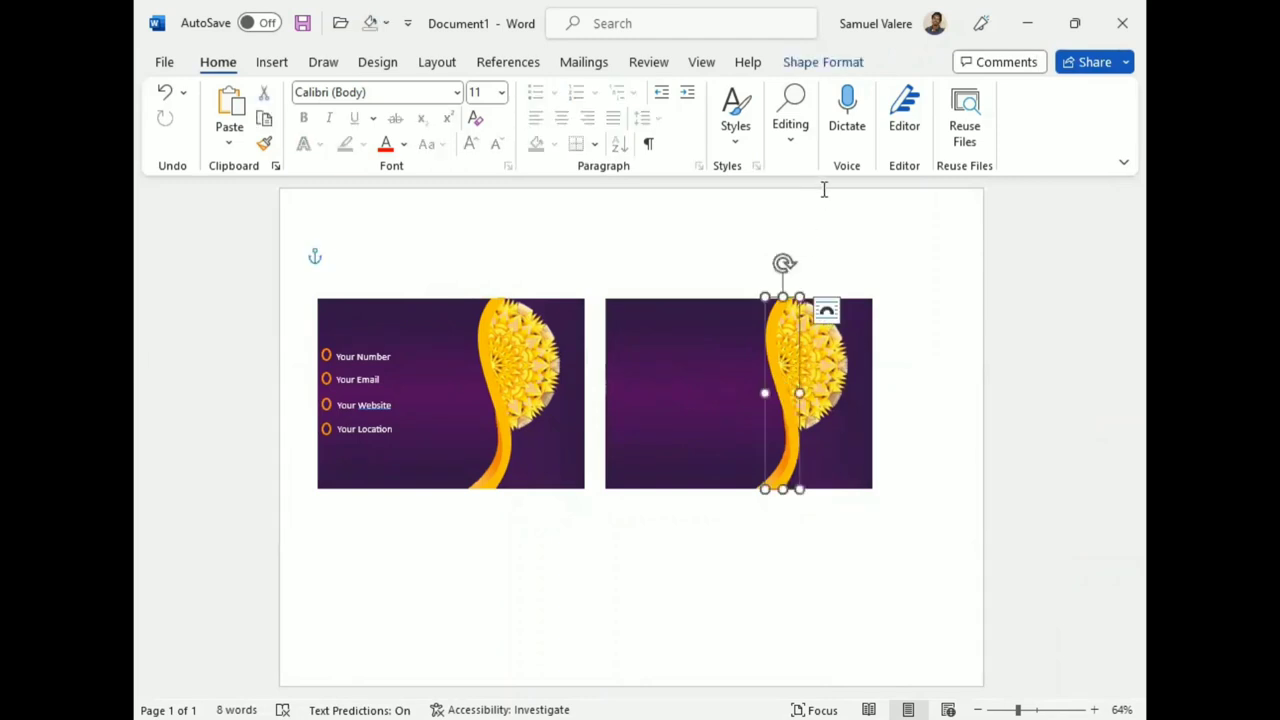
{"action": "left_click", "coordinate": [844, 66]}
{"action": "left_click", "coordinate": [818, 132]}
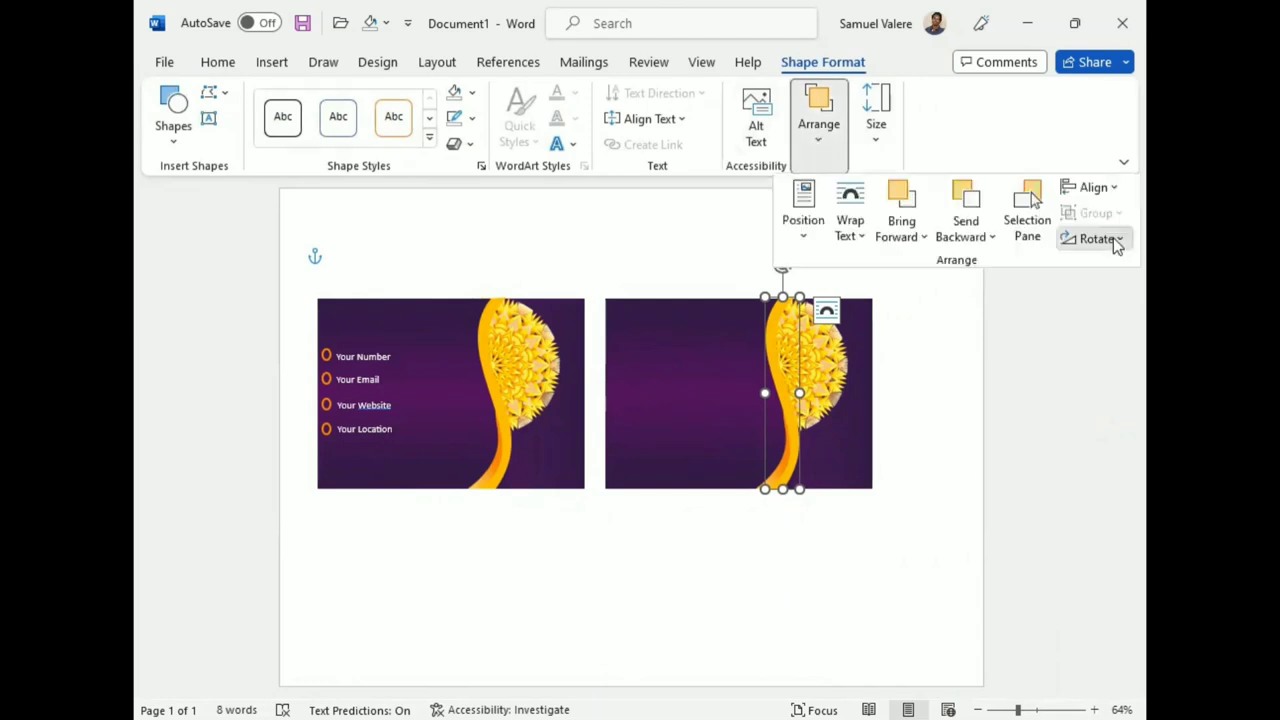
{"action": "left_click", "coordinate": [1110, 240]}
{"action": "left_click", "coordinate": [1017, 322]}
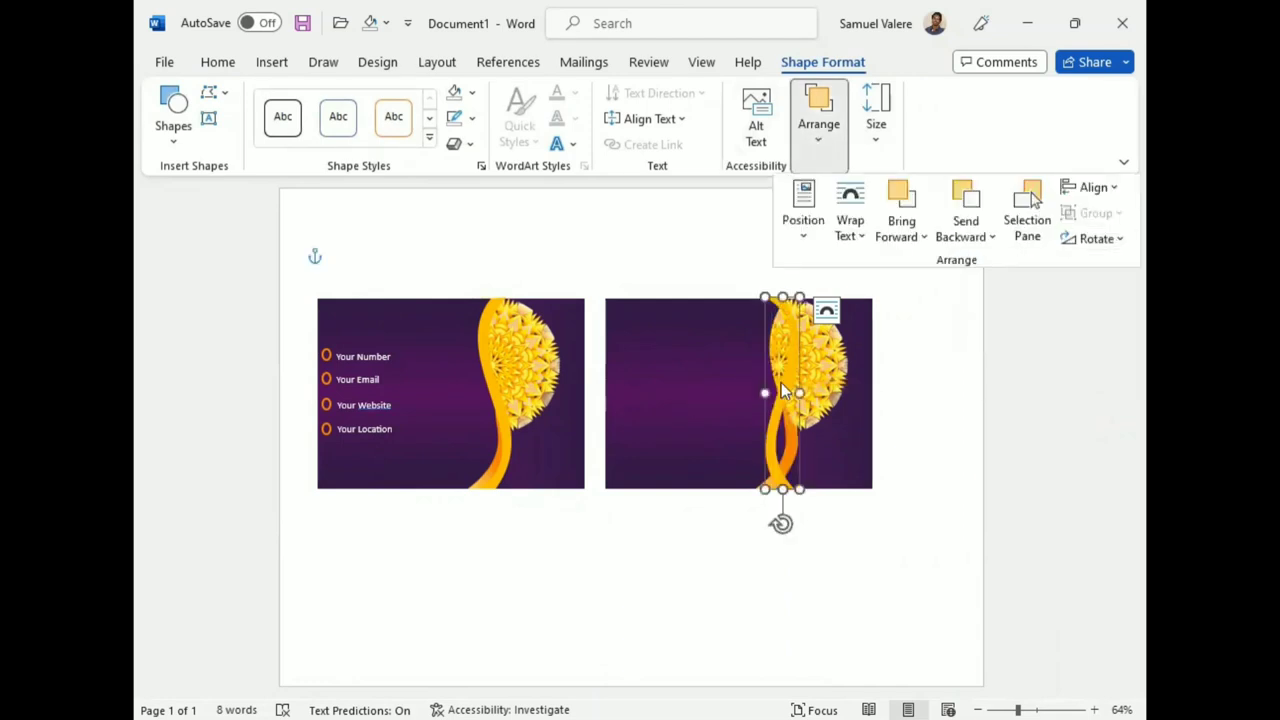
{"action": "left_click", "coordinate": [781, 383]}
{"action": "left_click_drag", "start_coordinate": [781, 383], "coordinate": [690, 383]}
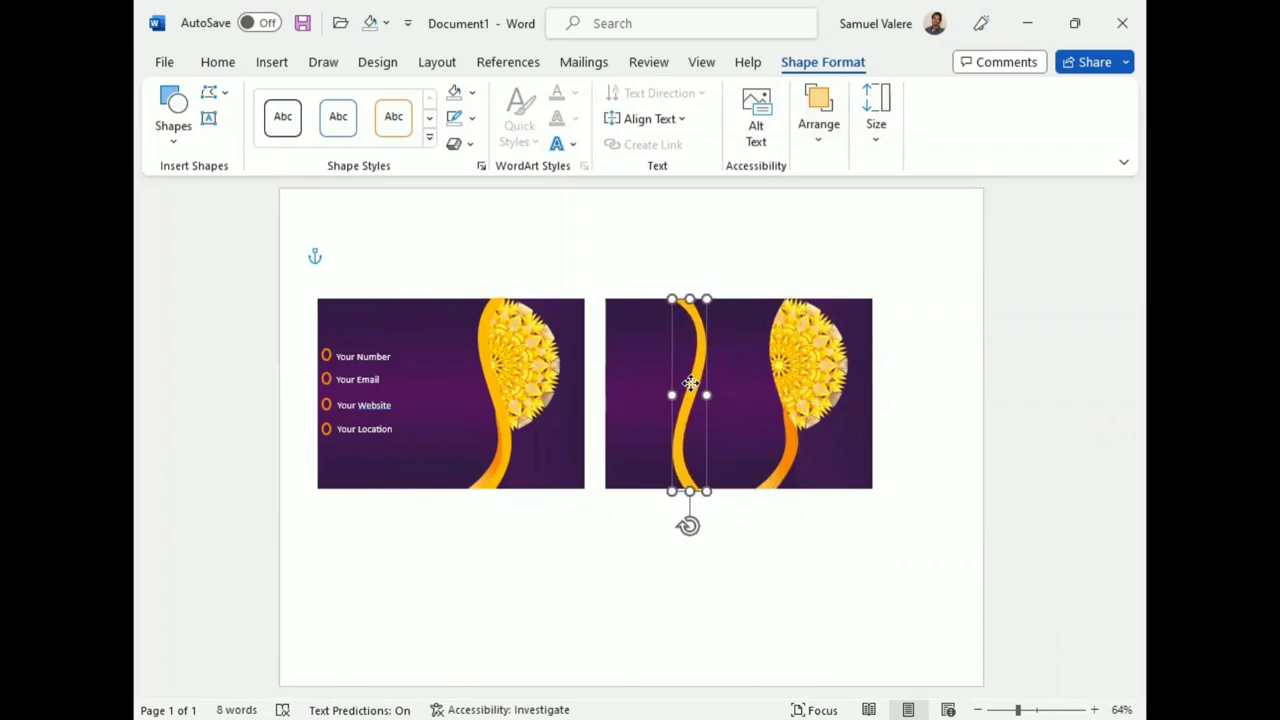
Flip the right card's mandala picture horizontally.
{"action": "left_click", "coordinate": [746, 416]}
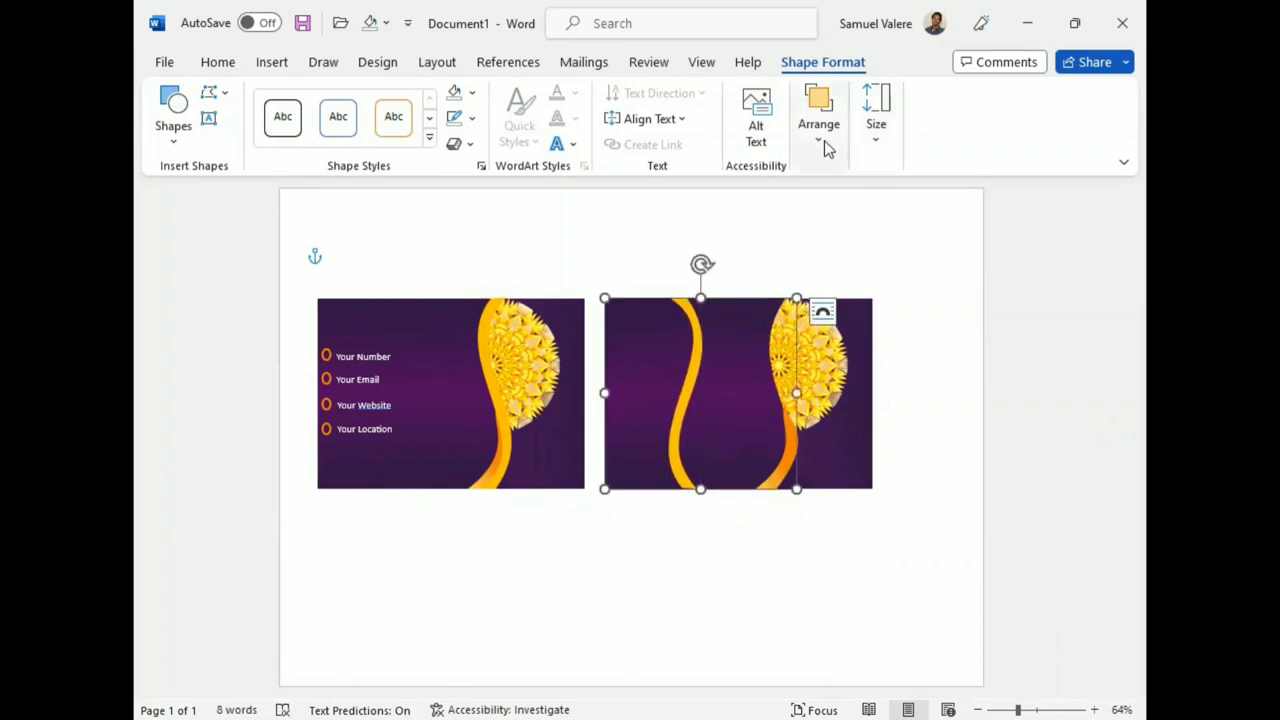
{"action": "left_click", "coordinate": [819, 120]}
{"action": "left_click", "coordinate": [1097, 239]}
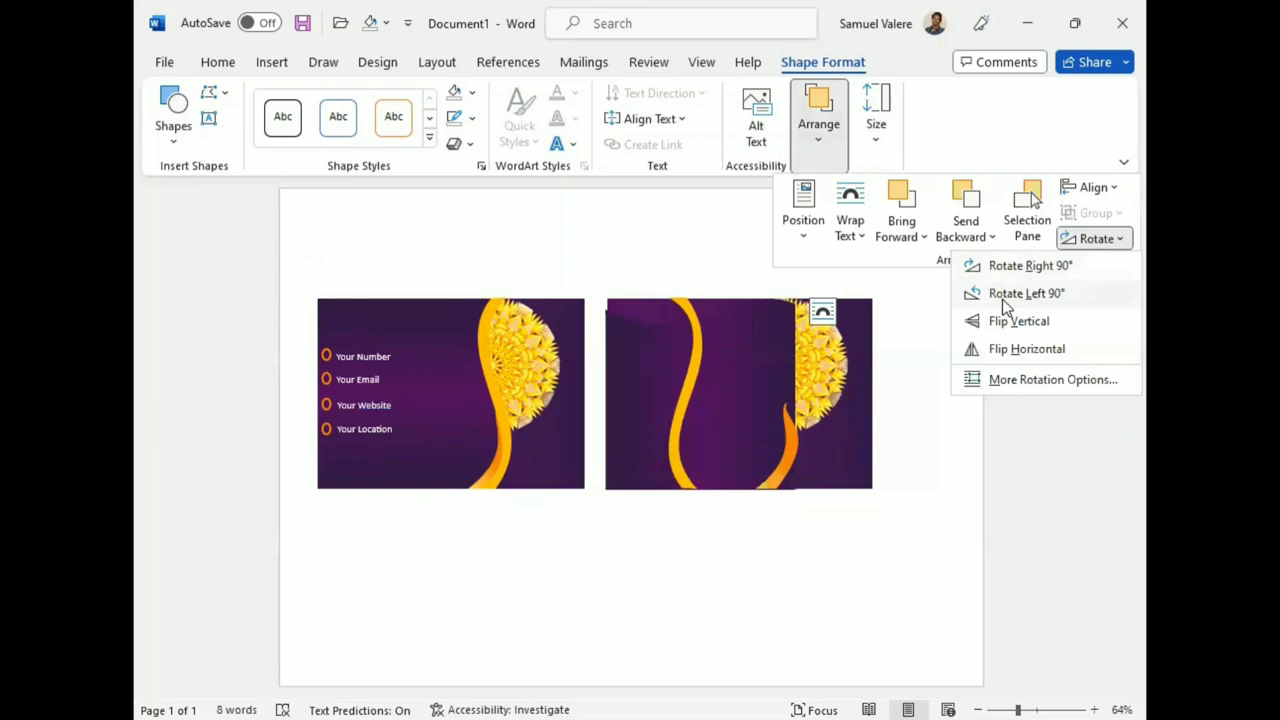
{"action": "left_click", "coordinate": [1010, 349]}
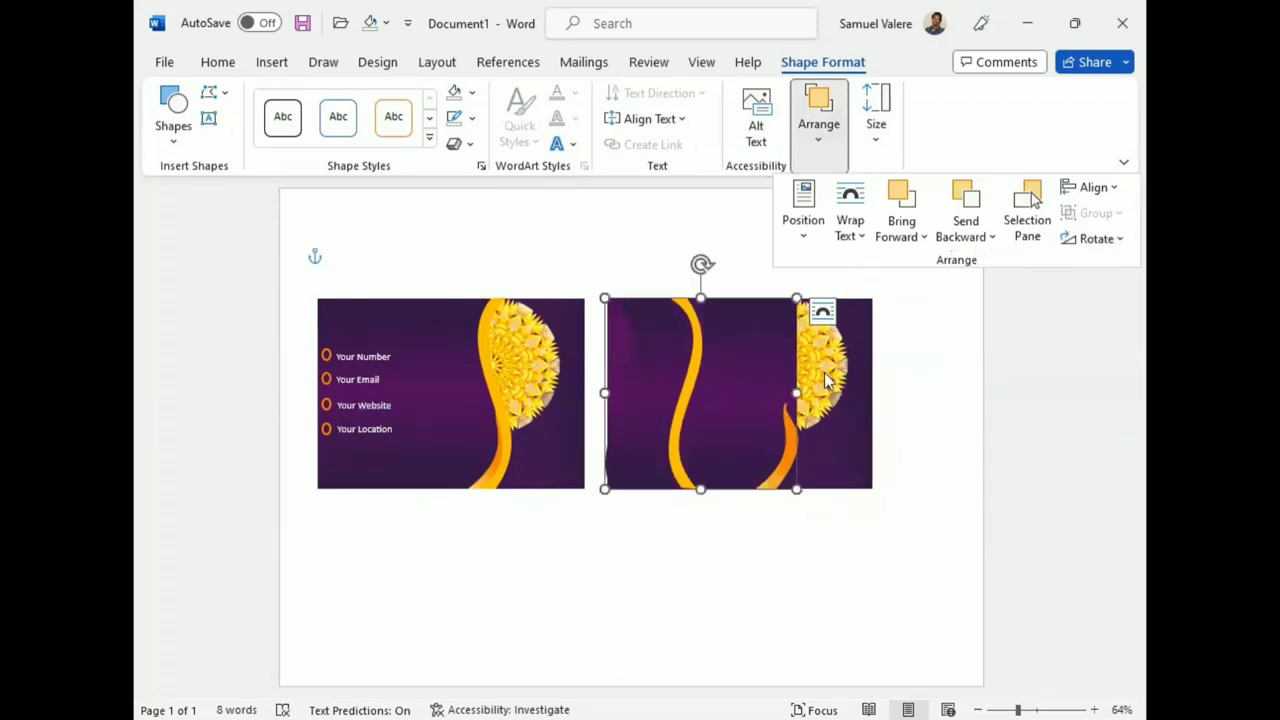
Move the mandala and orange flame off the right card, shift the card right, and restore the mandala.
{"action": "left_click_drag", "start_coordinate": [826, 378], "coordinate": [714, 257]}
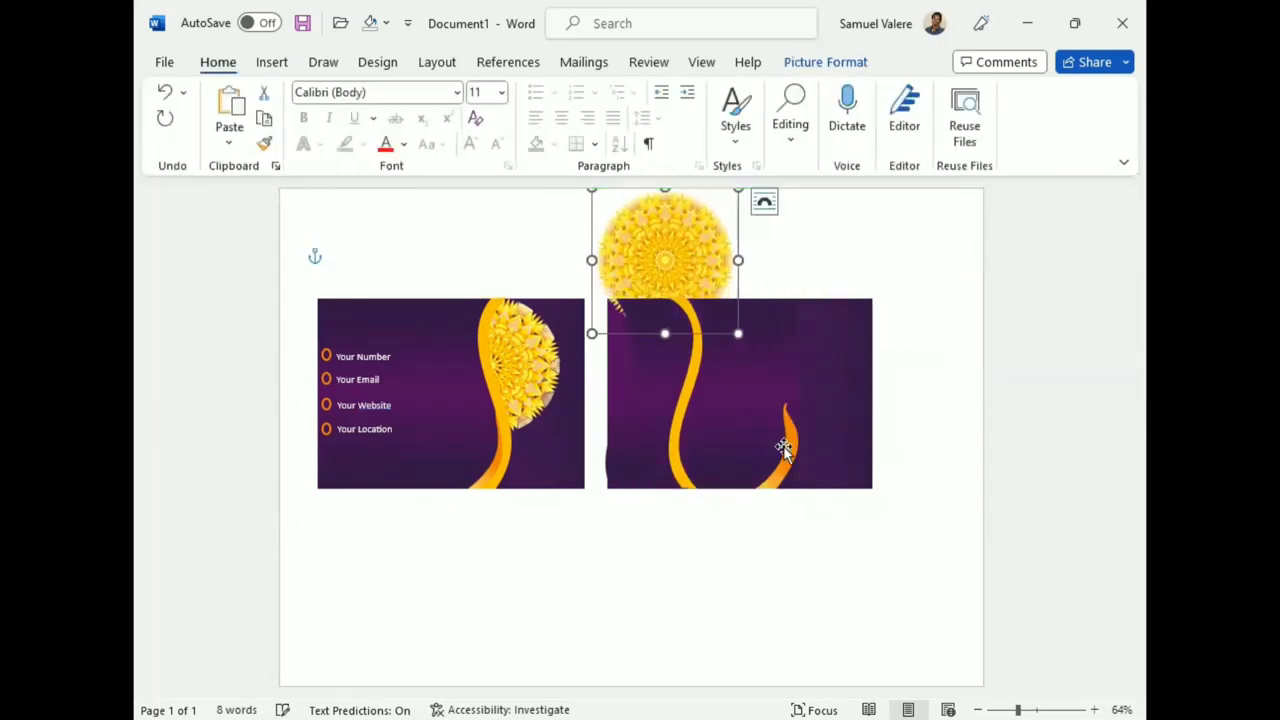
{"action": "left_click_drag", "start_coordinate": [786, 452], "coordinate": [568, 258]}
{"action": "left_click_drag", "start_coordinate": [763, 386], "coordinate": [831, 386]}
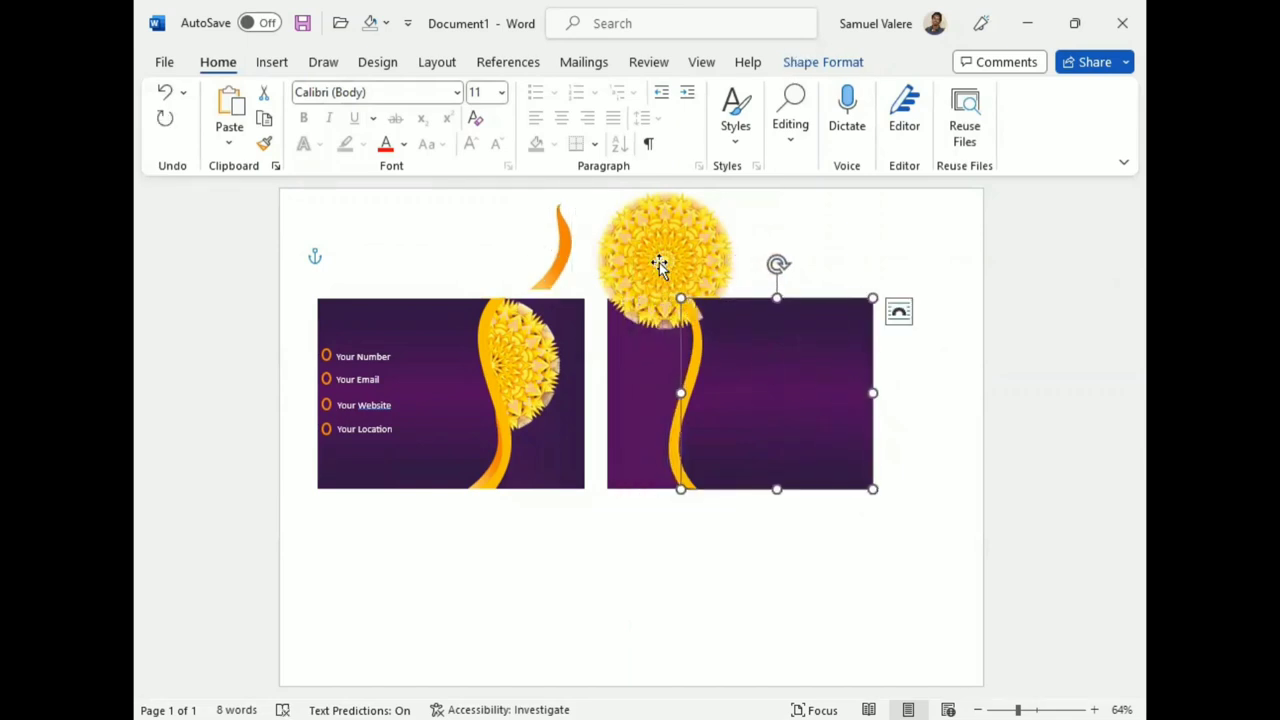
{"action": "left_click_drag", "start_coordinate": [660, 265], "coordinate": [686, 365]}
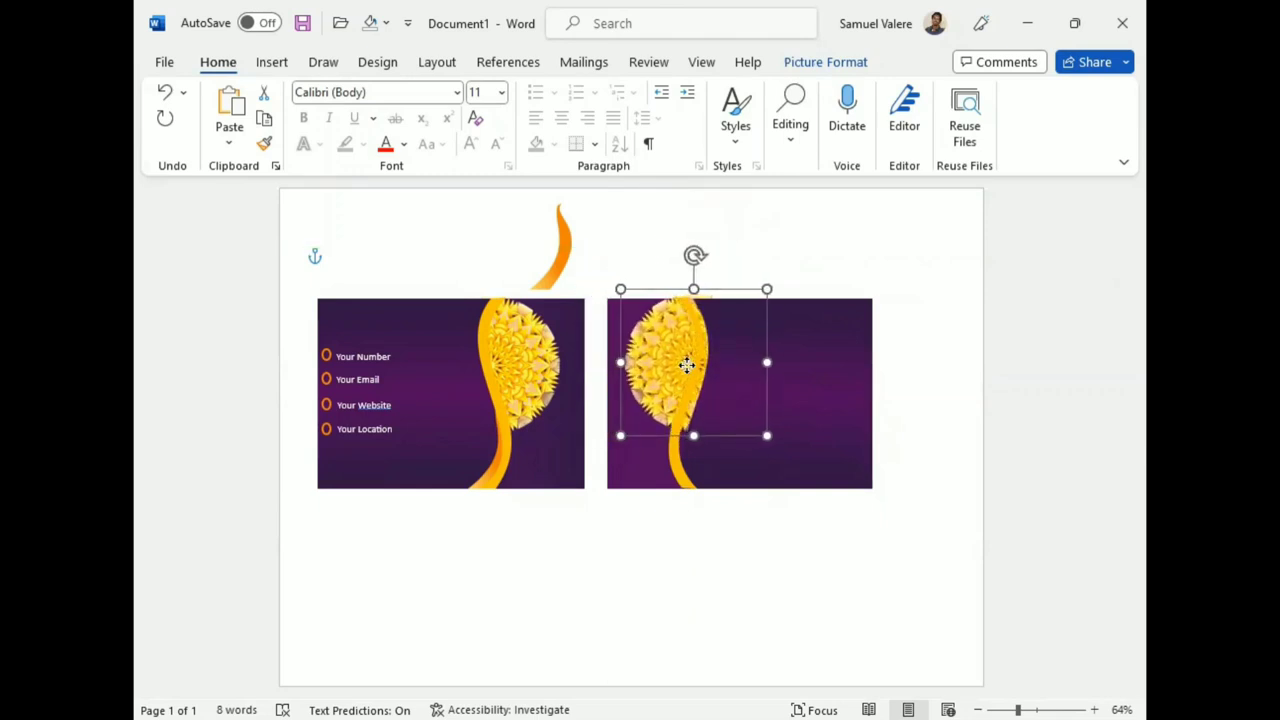
Flip the right purple card horizontally so the mandala sits on its left.
{"action": "left_click", "coordinate": [626, 455]}
{"action": "left_click", "coordinate": [826, 64]}
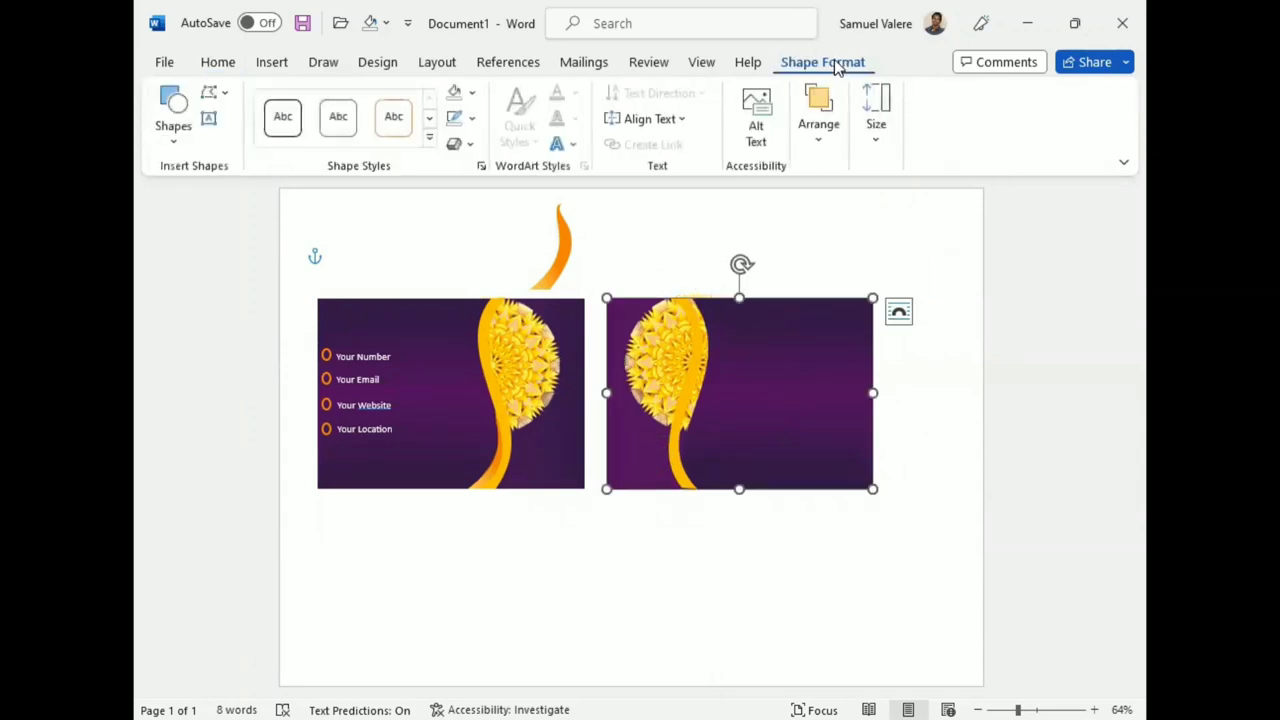
{"action": "left_click", "coordinate": [818, 113]}
{"action": "left_click", "coordinate": [1097, 238]}
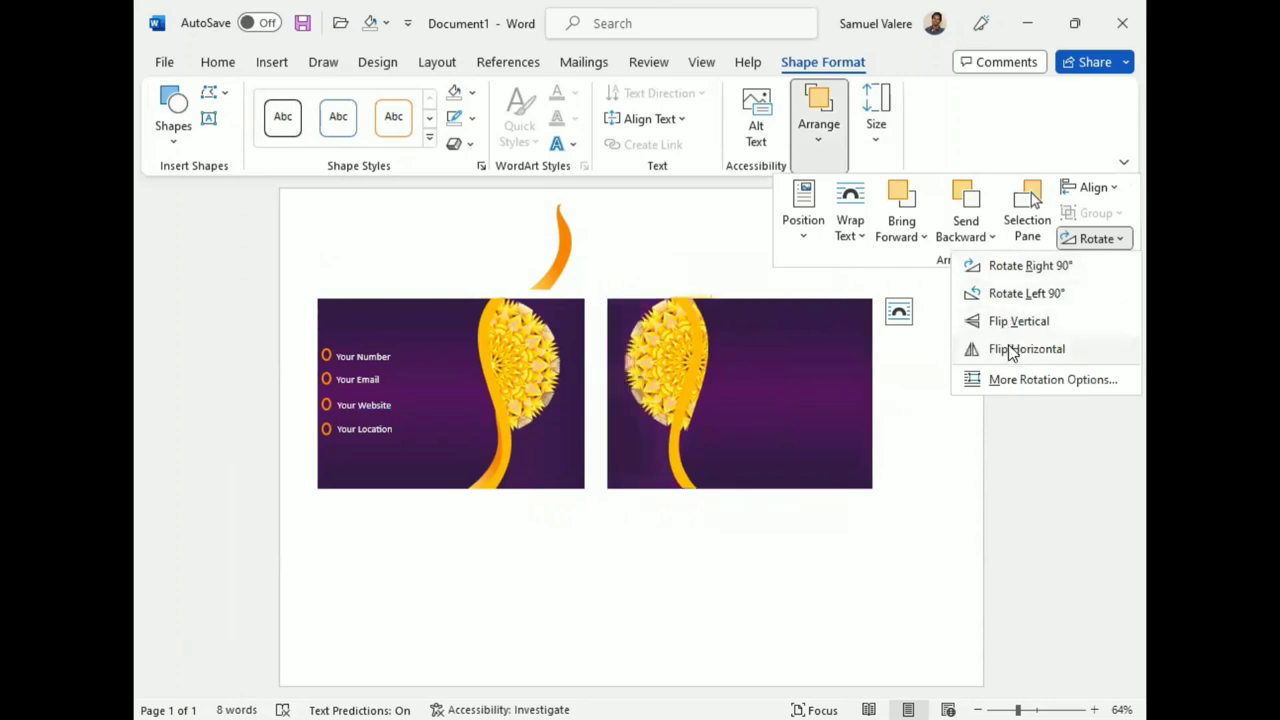
{"action": "left_click", "coordinate": [1010, 349]}
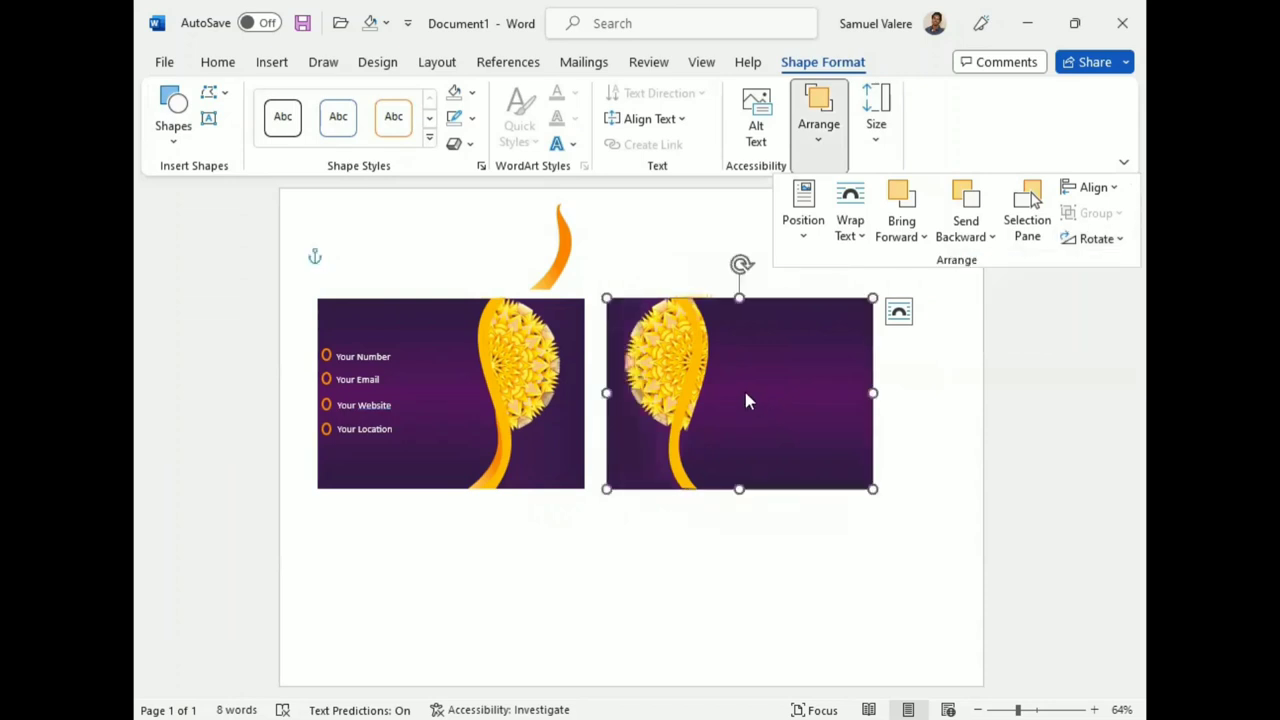
{"action": "left_click", "coordinate": [686, 388]}
{"action": "left_click", "coordinate": [686, 388]}
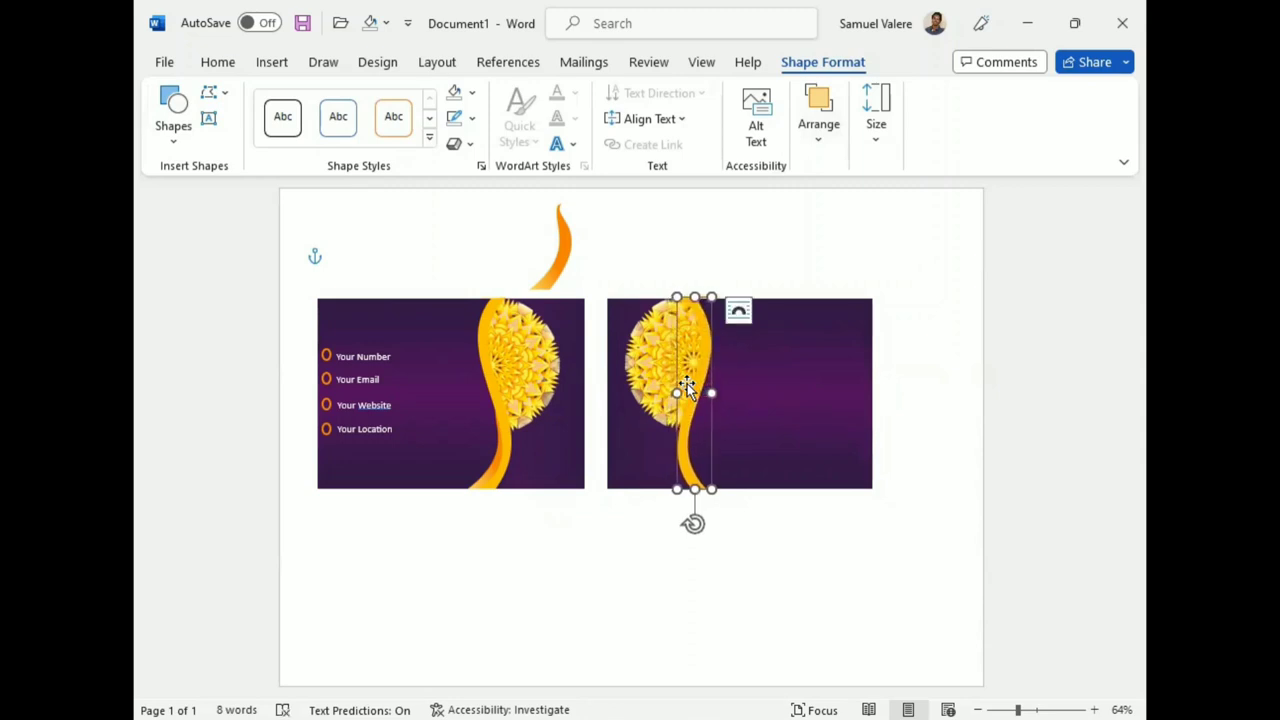
{"action": "left_click", "coordinate": [893, 263]}
{"action": "left_click", "coordinate": [680, 350]}
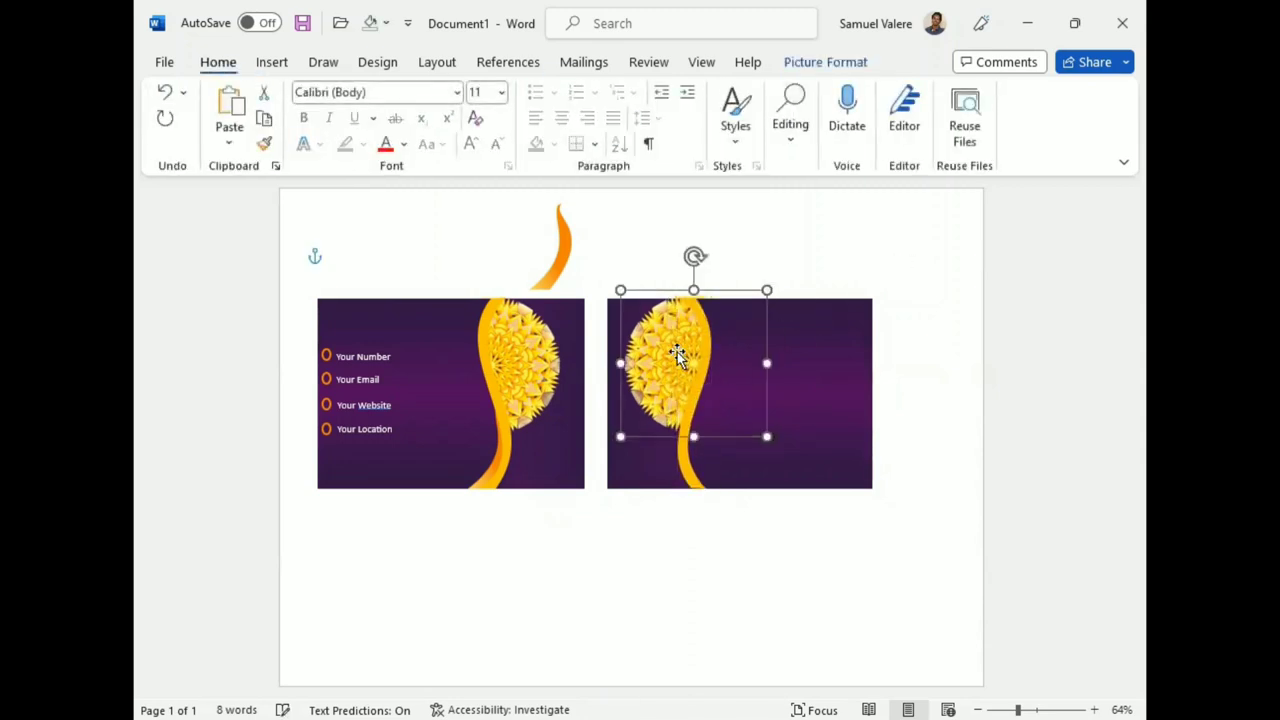
Bring the orange flame back onto the card, flip it horizontally, and set it against the wave.
{"action": "left_click", "coordinate": [552, 262]}
{"action": "mouse_move", "coordinate": [552, 262]}
{"action": "left_mouse_down"}
{"action": "mouse_move", "coordinate": [622, 372]}
{"action": "mouse_move", "coordinate": [717, 453]}
{"action": "left_mouse_up"}
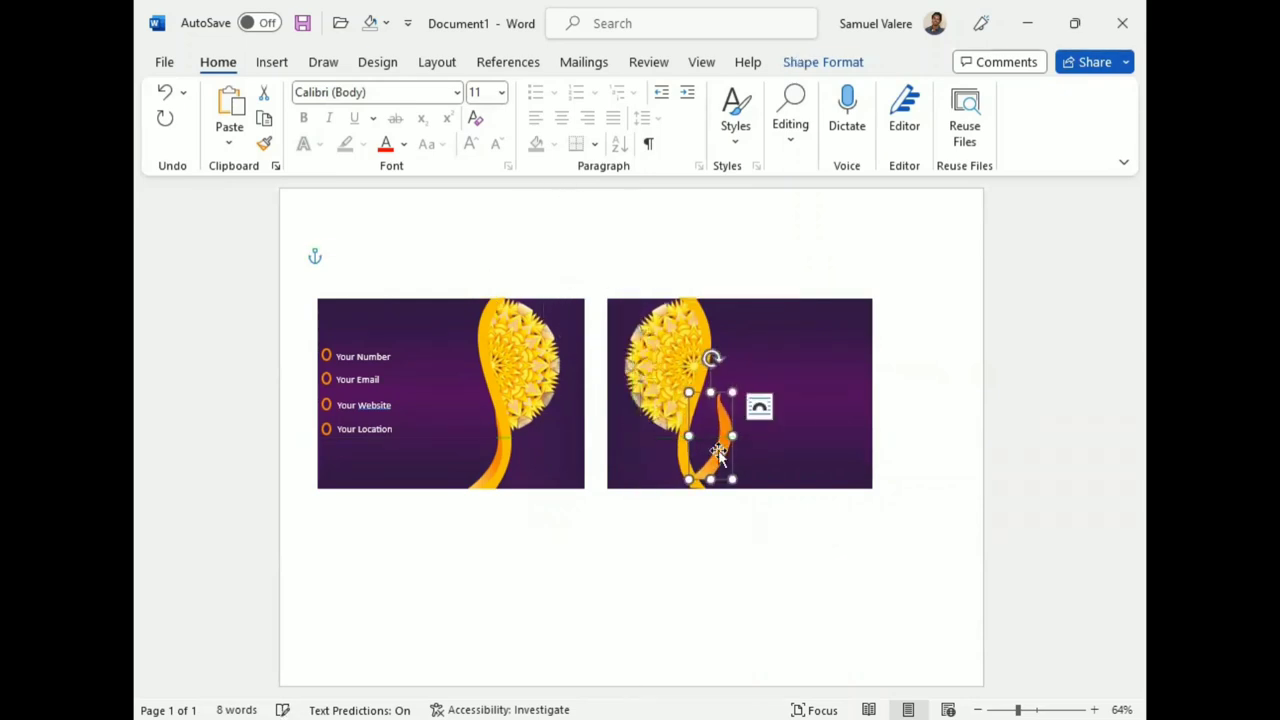
{"action": "left_click", "coordinate": [857, 60]}
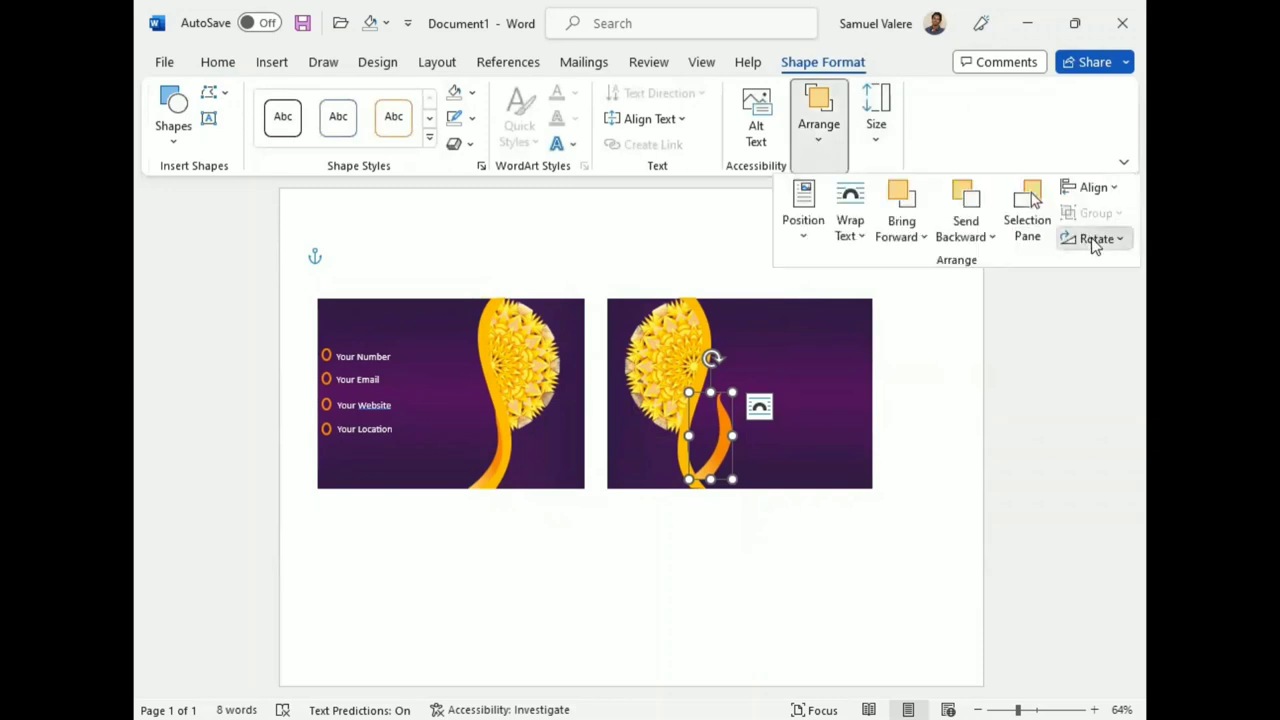
{"action": "left_click", "coordinate": [1093, 240]}
{"action": "left_click", "coordinate": [1030, 352]}
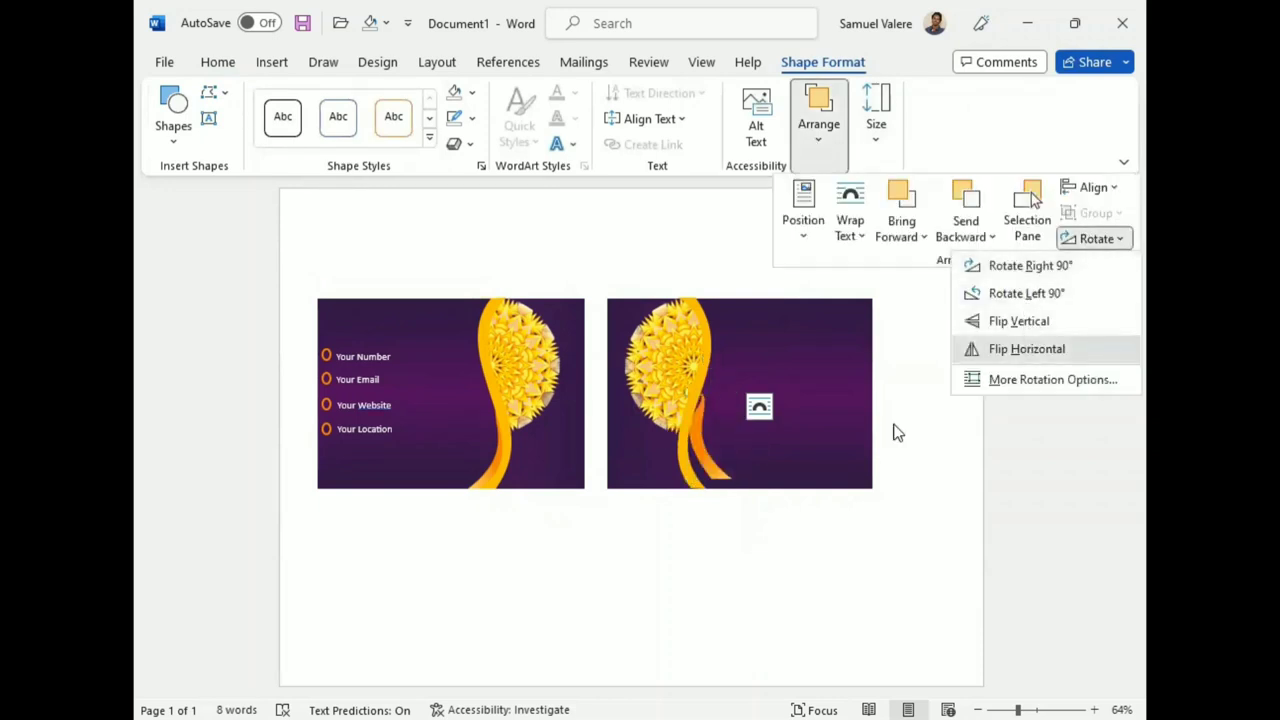
{"action": "left_click_drag", "start_coordinate": [697, 449], "coordinate": [701, 462]}
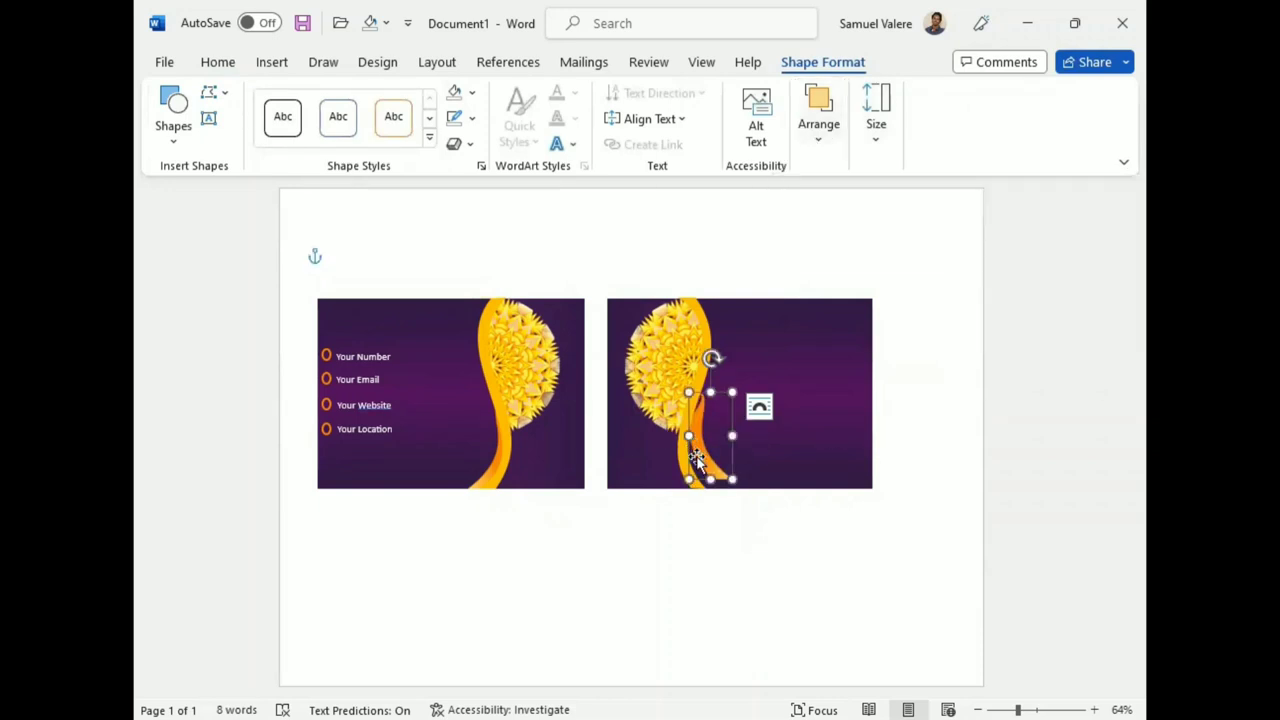
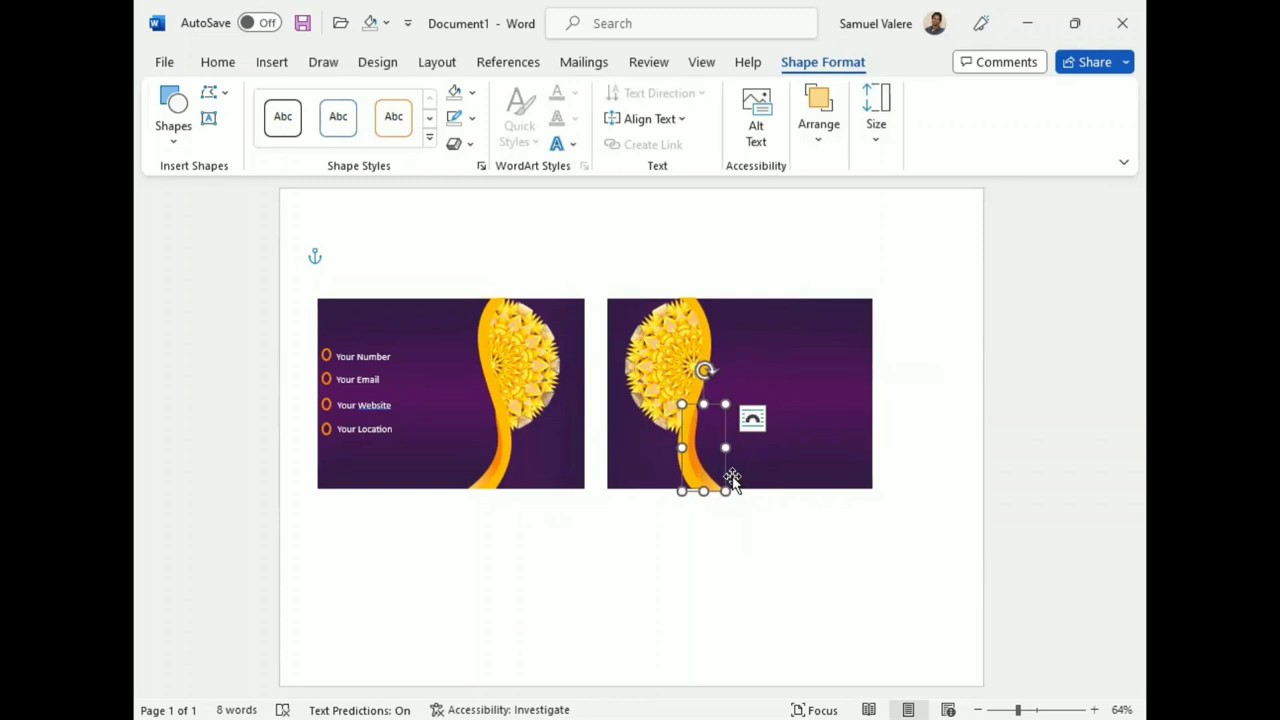
Nudge the flame shape on the right card slightly left.
{"action": "left_click_drag", "start_coordinate": [733, 478], "coordinate": [732, 478]}
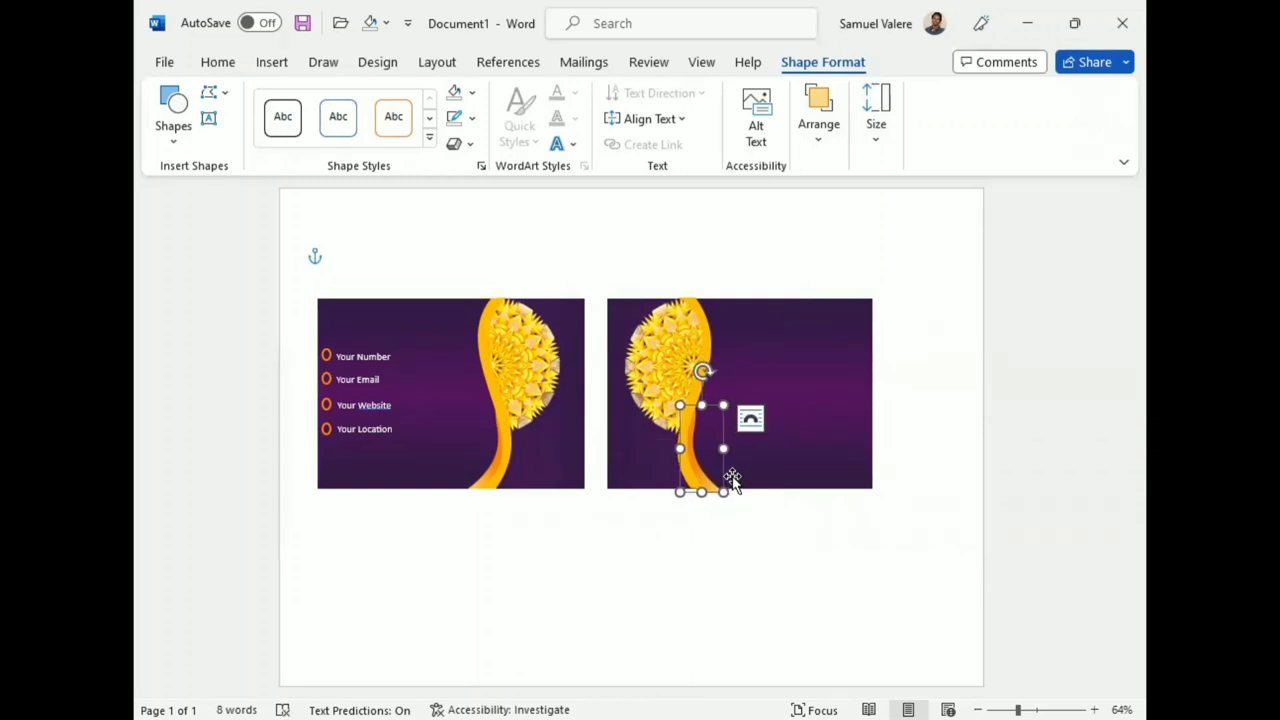
{"action": "left_click", "coordinate": [902, 438]}
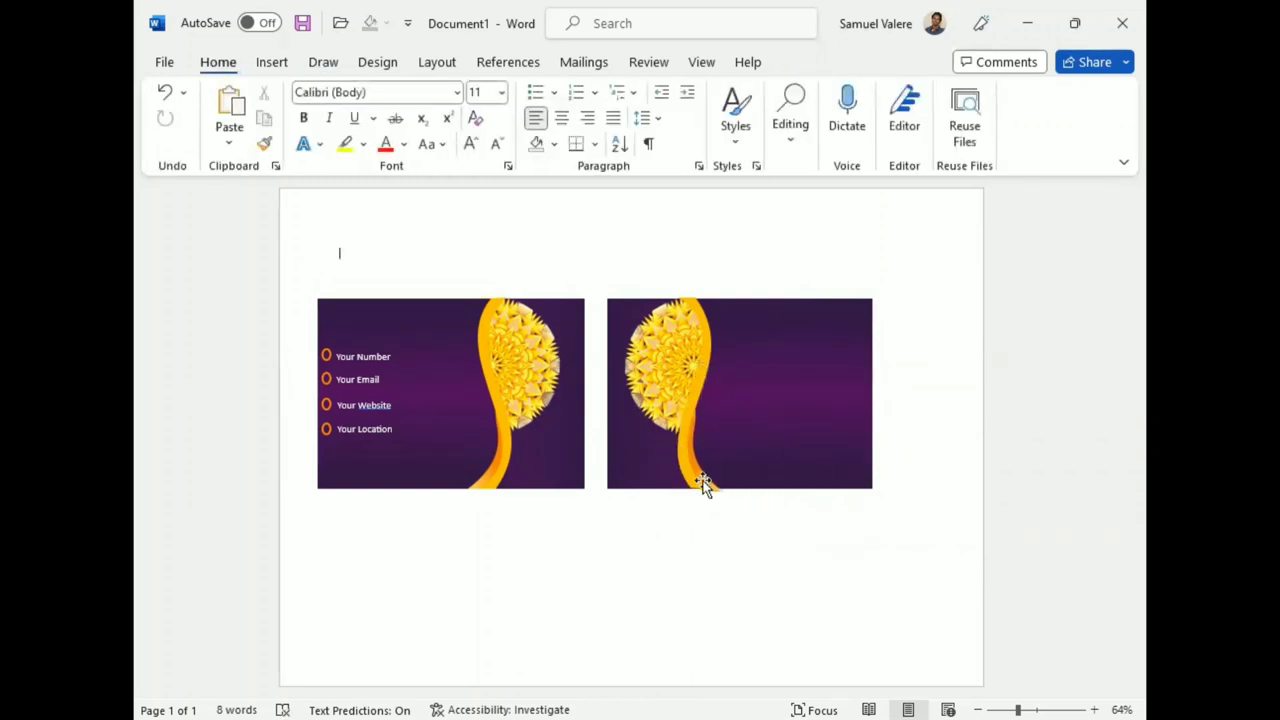
{"action": "left_click", "coordinate": [689, 481]}
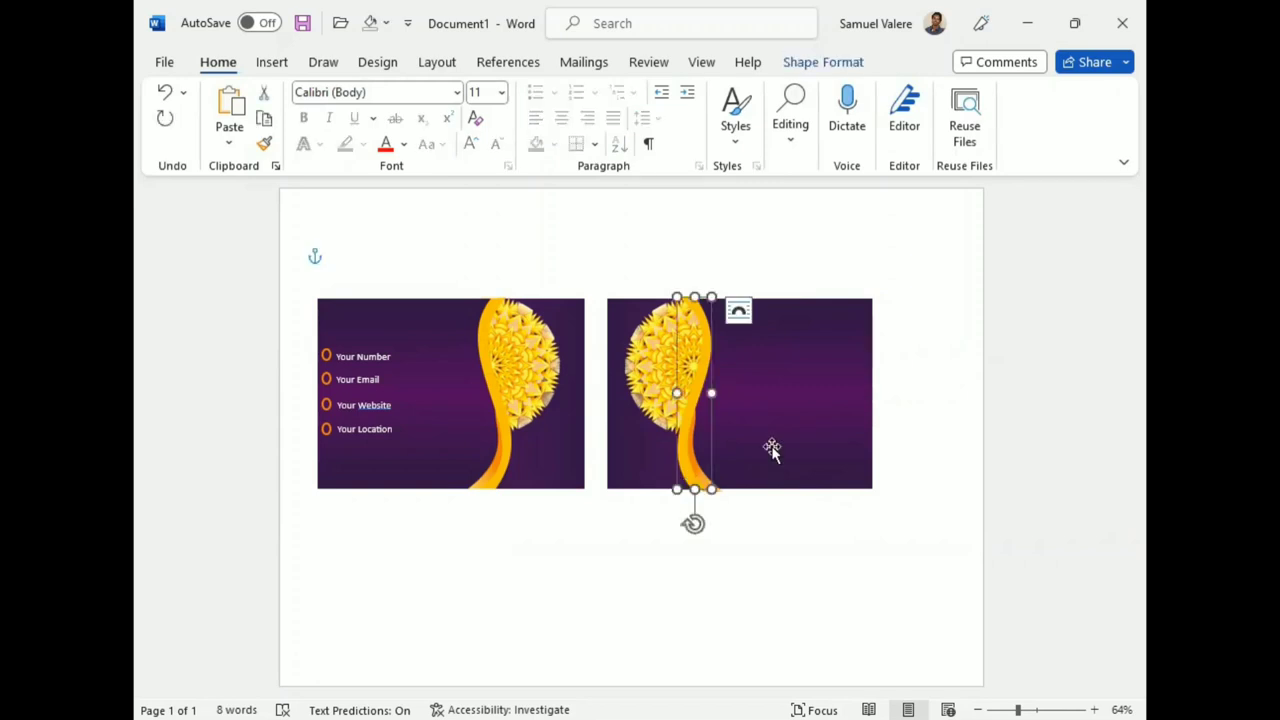
{"action": "left_click", "coordinate": [896, 457]}
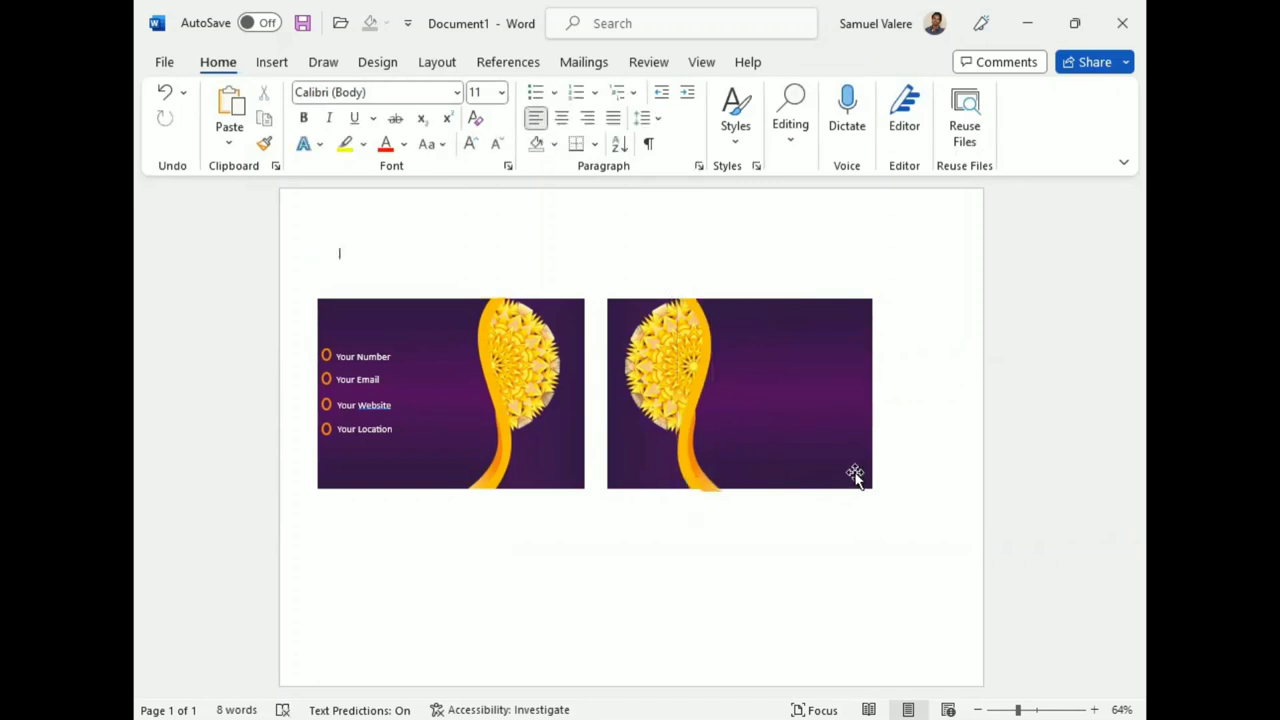
{"action": "left_click", "coordinate": [726, 490]}
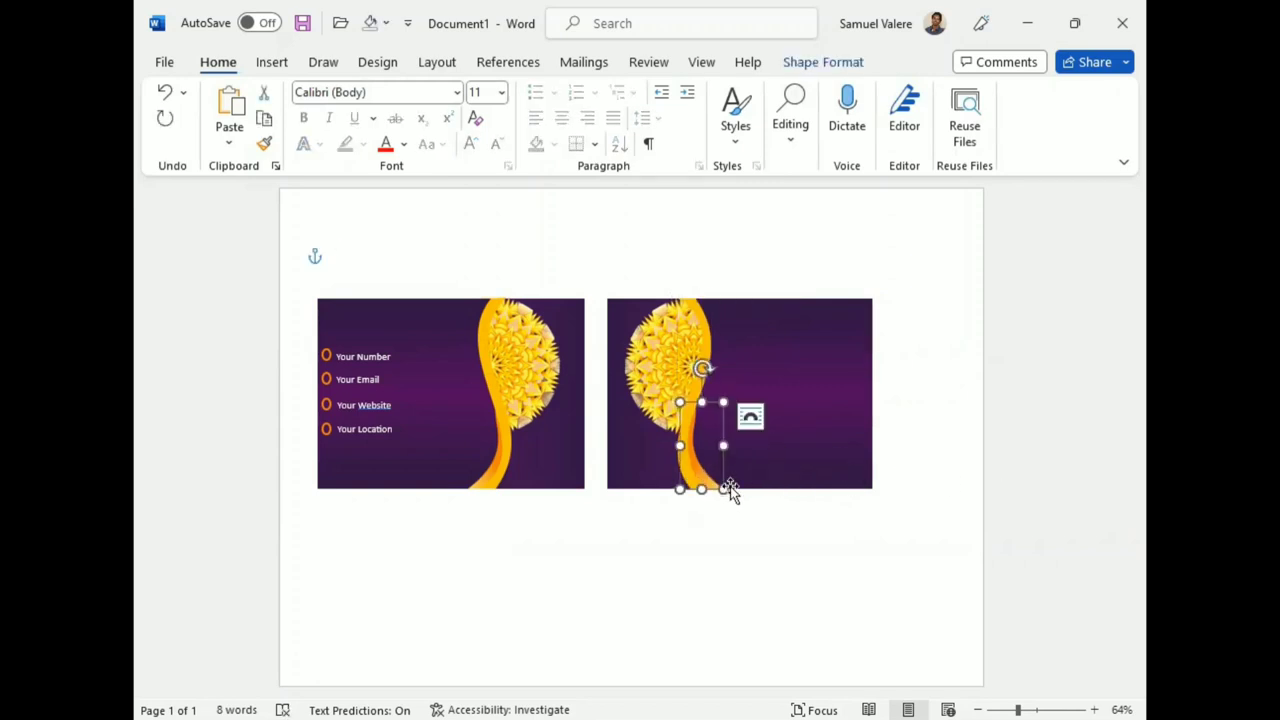
{"action": "left_click", "coordinate": [865, 577]}
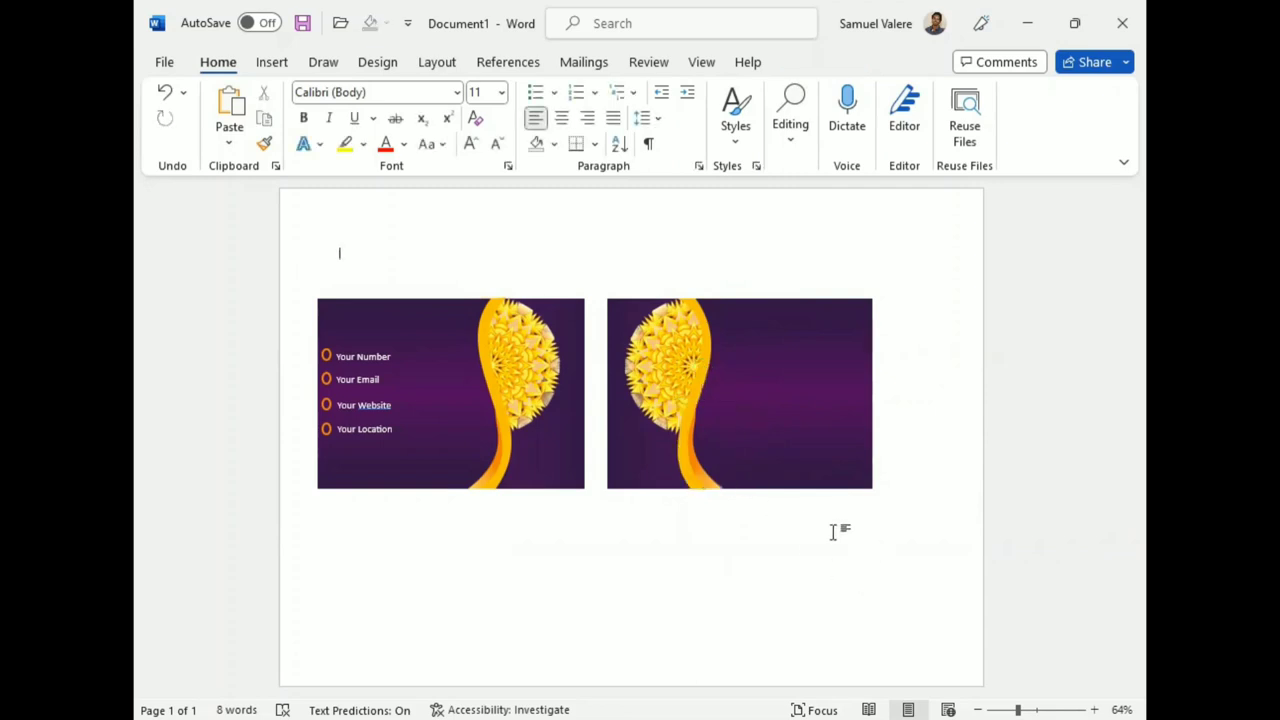
{"action": "left_click", "coordinate": [686, 477]}
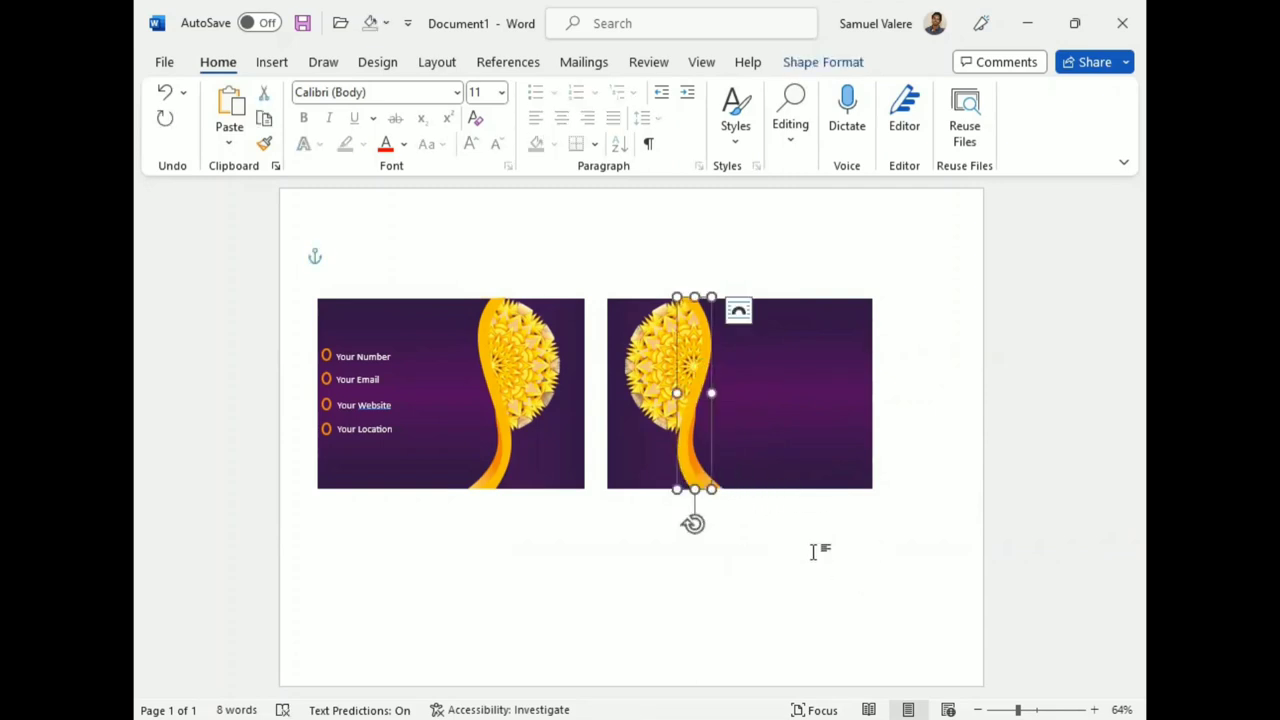
{"action": "left_click", "coordinate": [791, 531]}
{"action": "left_click", "coordinate": [693, 484]}
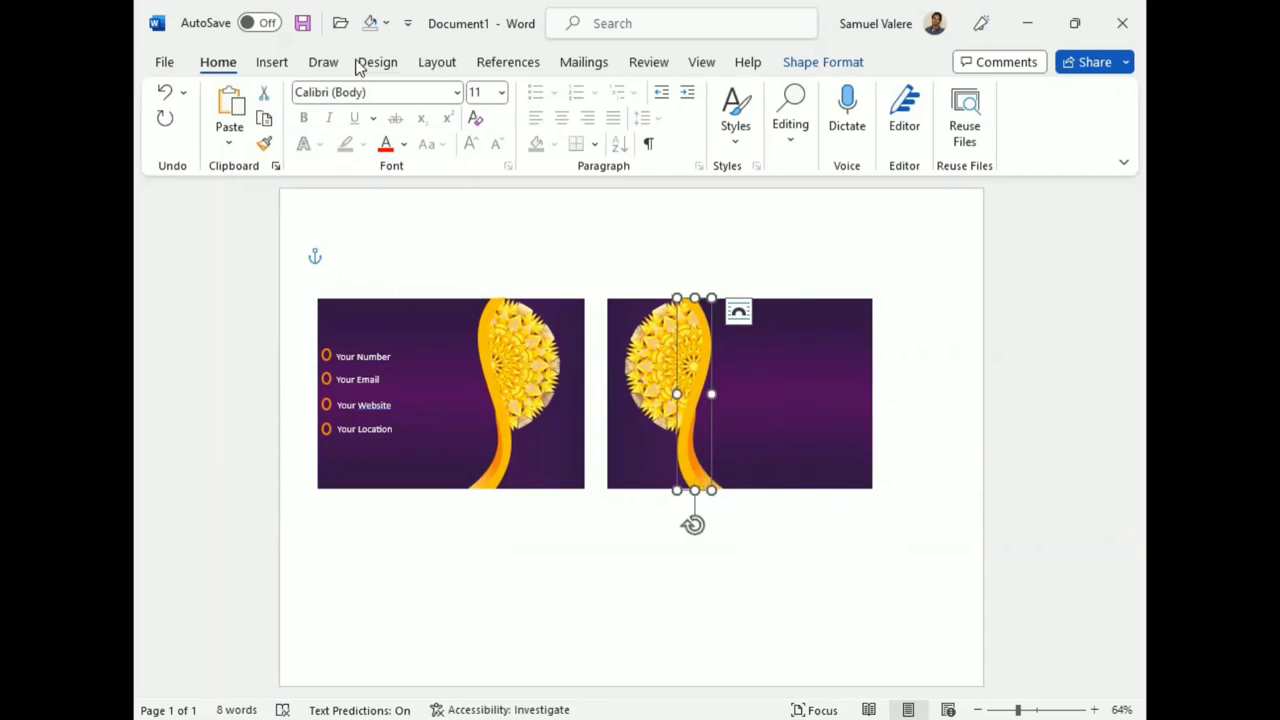
Draw a text box above the contacts on the left card and type the cardholder's name.
{"action": "left_click", "coordinate": [272, 62]}
{"action": "left_click", "coordinate": [362, 93]}
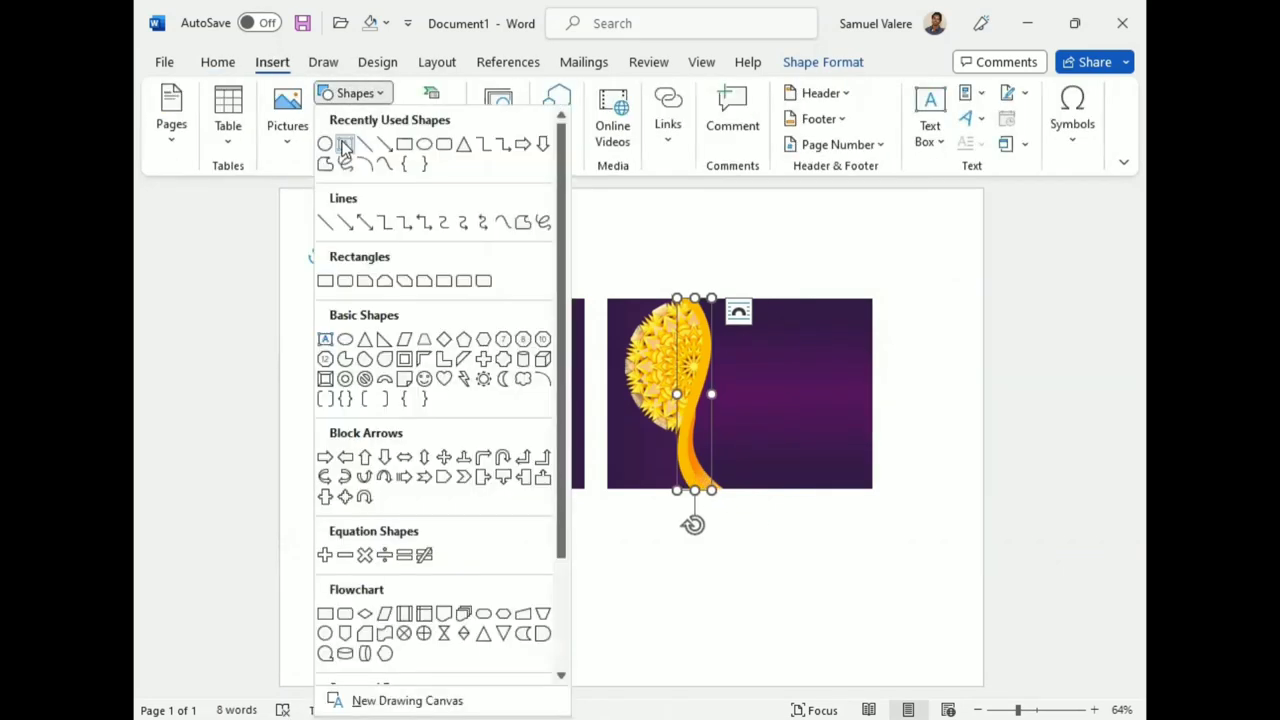
{"action": "left_click", "coordinate": [346, 144]}
{"action": "left_click_drag", "start_coordinate": [377, 319], "coordinate": [466, 349]}
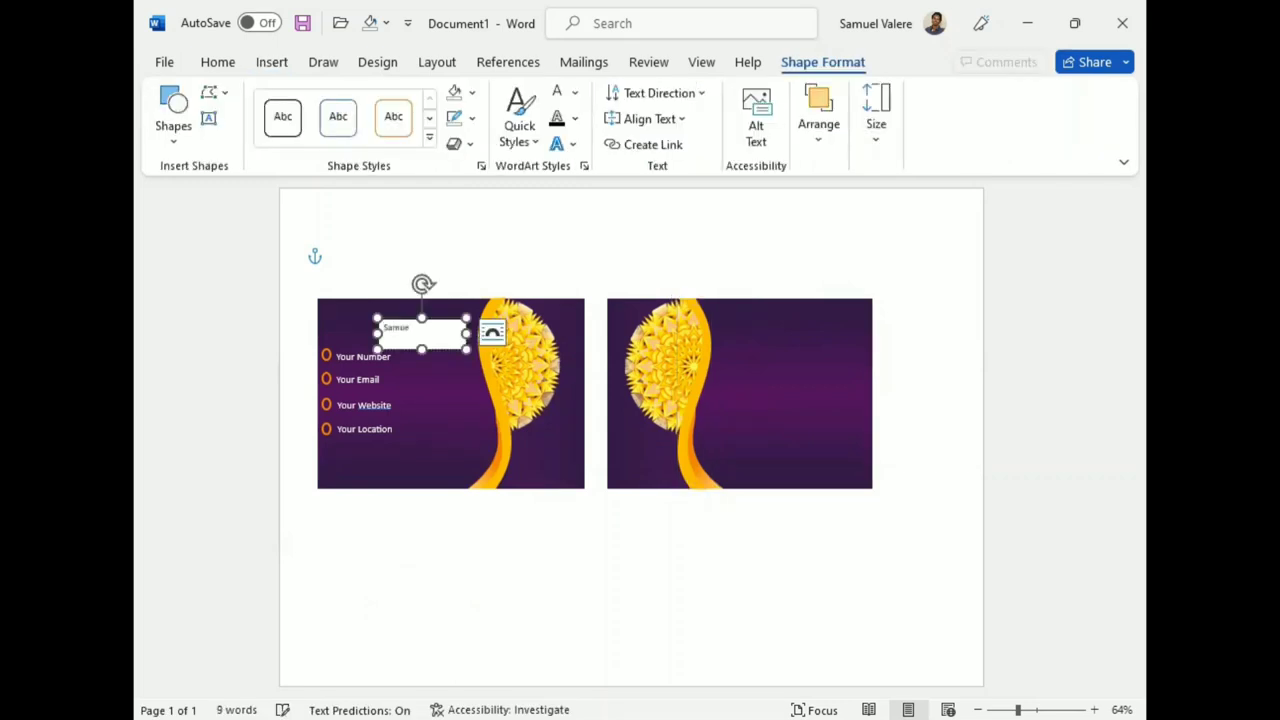
{"action": "type", "text": "alere"}
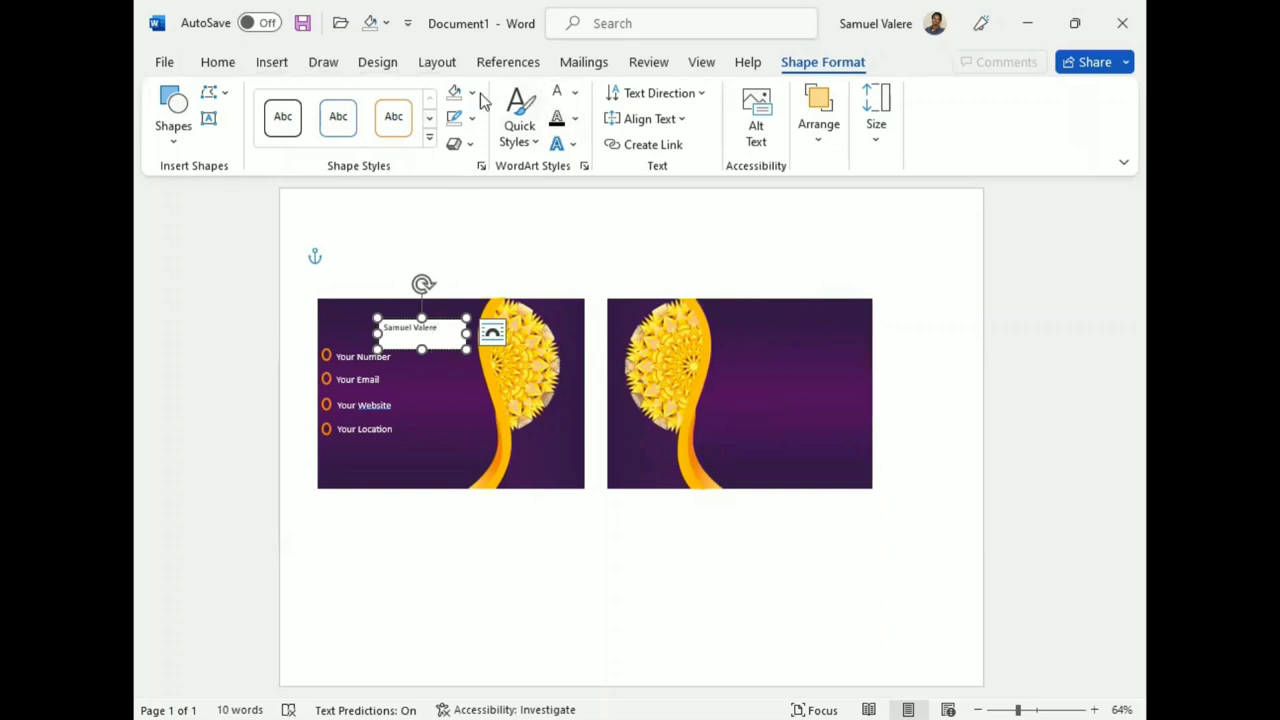
Give the name box no fill and no outline, with orange text.
{"action": "left_click", "coordinate": [472, 93]}
{"action": "left_click", "coordinate": [466, 368]}
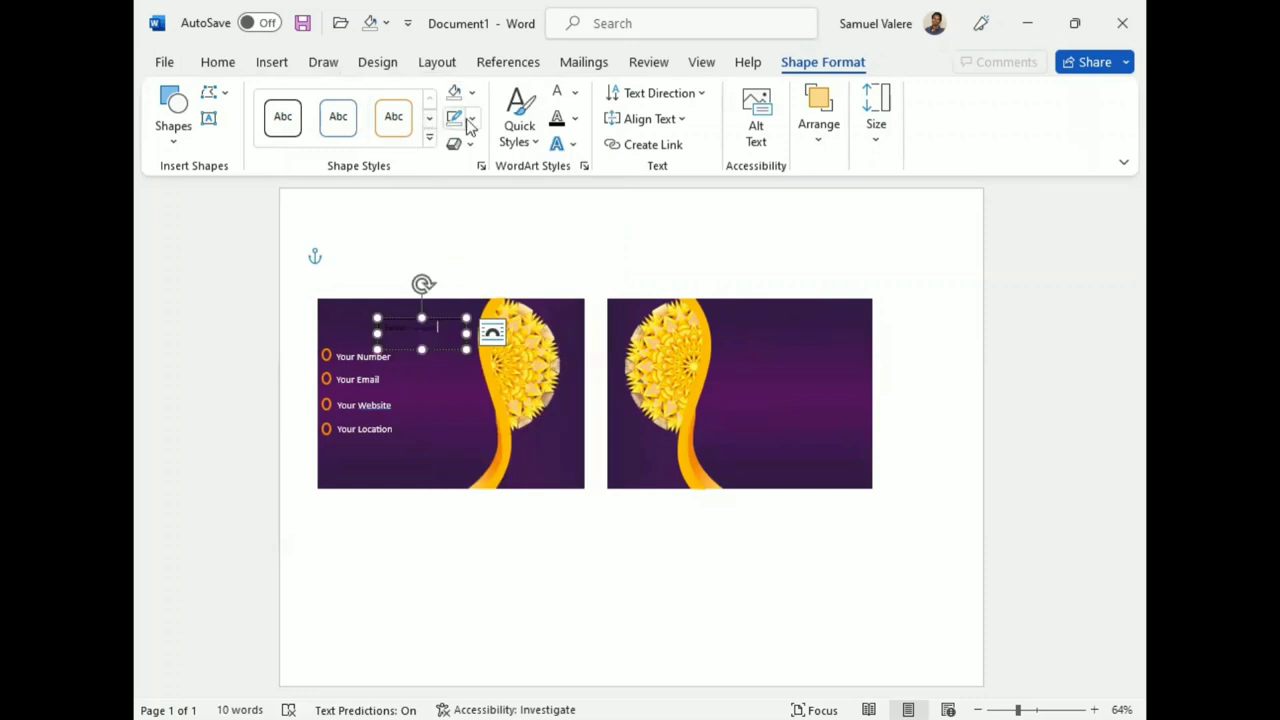
{"action": "left_click", "coordinate": [472, 118]}
{"action": "left_click", "coordinate": [466, 392]}
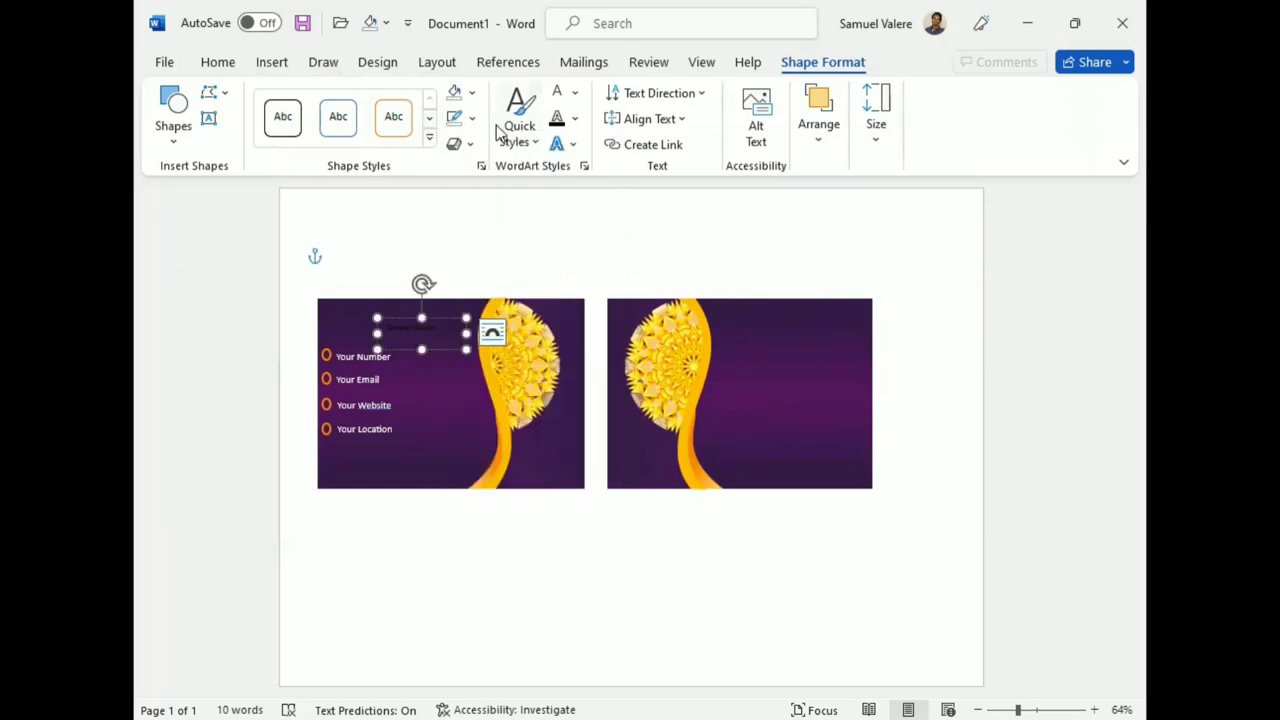
{"action": "left_click", "coordinate": [574, 93]}
{"action": "left_click", "coordinate": [589, 366]}
Centre the name in its box, enlarge the font and make it bold.
{"action": "left_click_drag", "start_coordinate": [408, 325], "coordinate": [523, 163]}
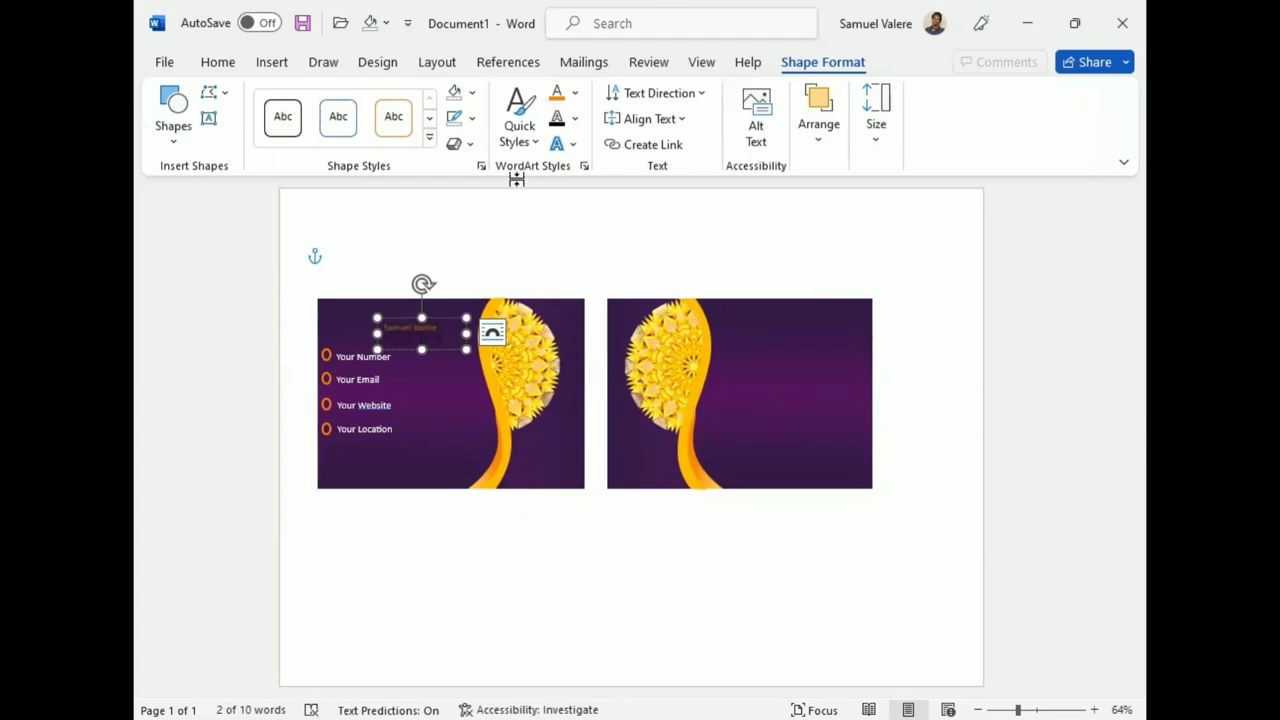
{"action": "left_click", "coordinate": [218, 62]}
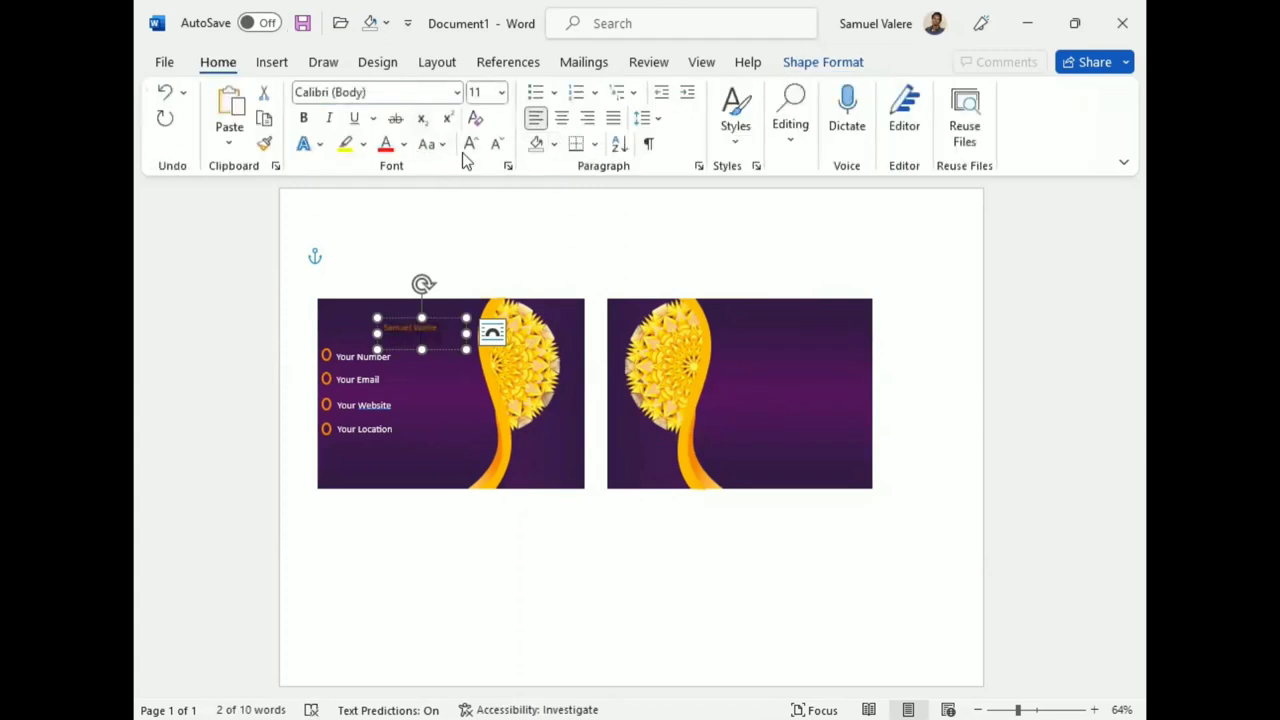
{"action": "left_click", "coordinate": [561, 118]}
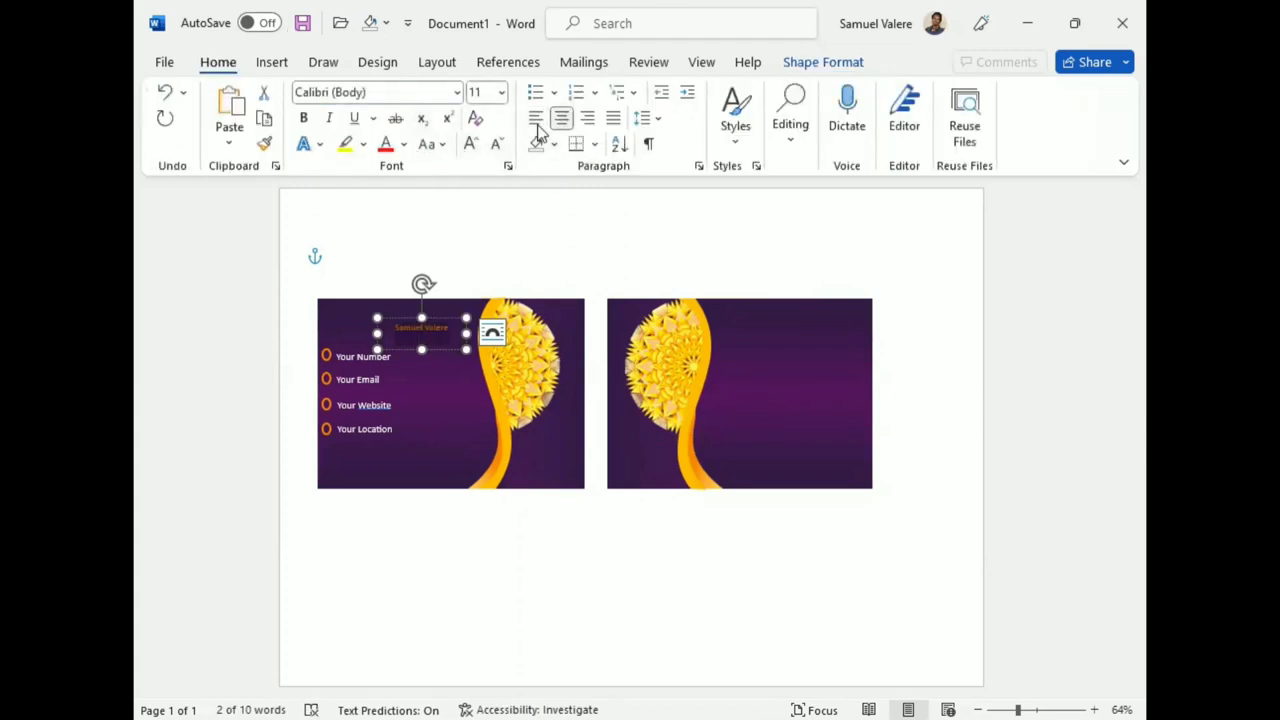
{"action": "left_click", "coordinate": [472, 144]}
{"action": "left_click", "coordinate": [472, 144]}
{"action": "left_click", "coordinate": [472, 144]}
{"action": "left_click", "coordinate": [472, 144]}
{"action": "left_click", "coordinate": [304, 118]}
Set the name to 20 pt and widen its box so it fits on one line.
{"action": "left_click_drag", "start_coordinate": [376, 330], "coordinate": [357, 332]}
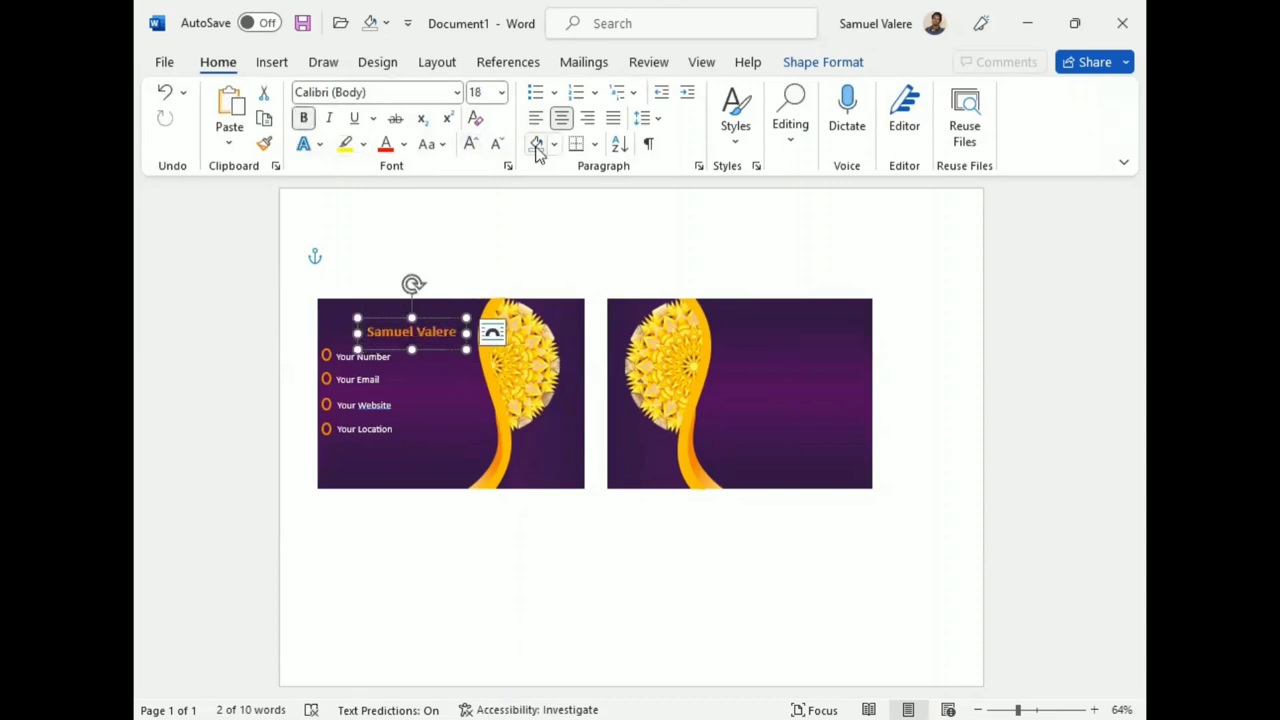
{"action": "left_click", "coordinate": [467, 143]}
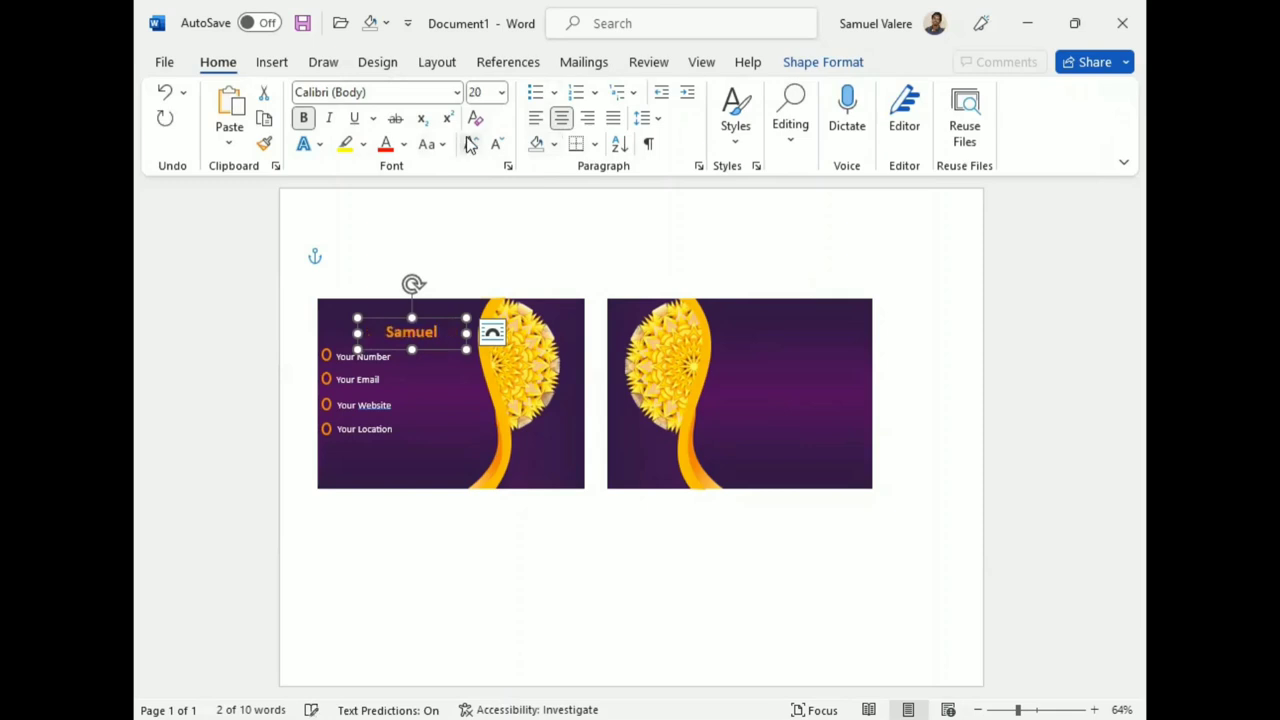
{"action": "left_click_drag", "start_coordinate": [360, 338], "coordinate": [345, 335]}
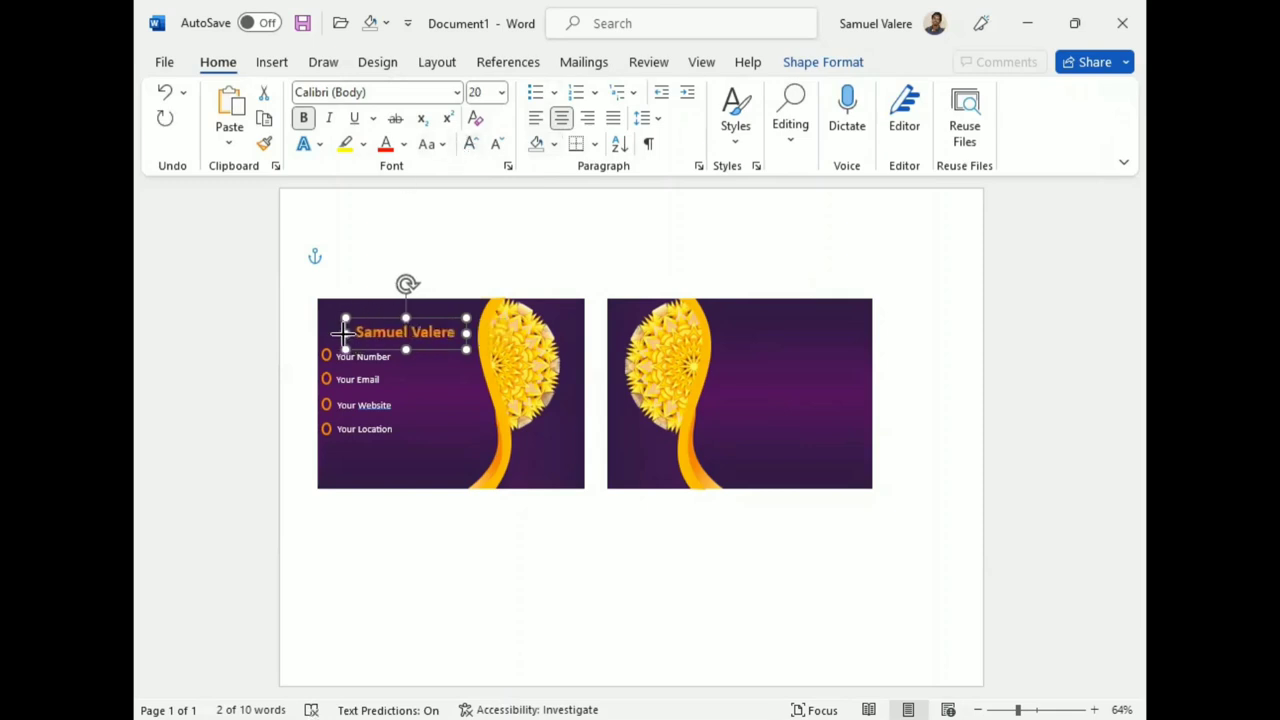
{"action": "key", "text": "ctrl+Left"}
{"action": "key", "text": "ctrl+Left"}
{"action": "key", "text": "ctrl+Left"}
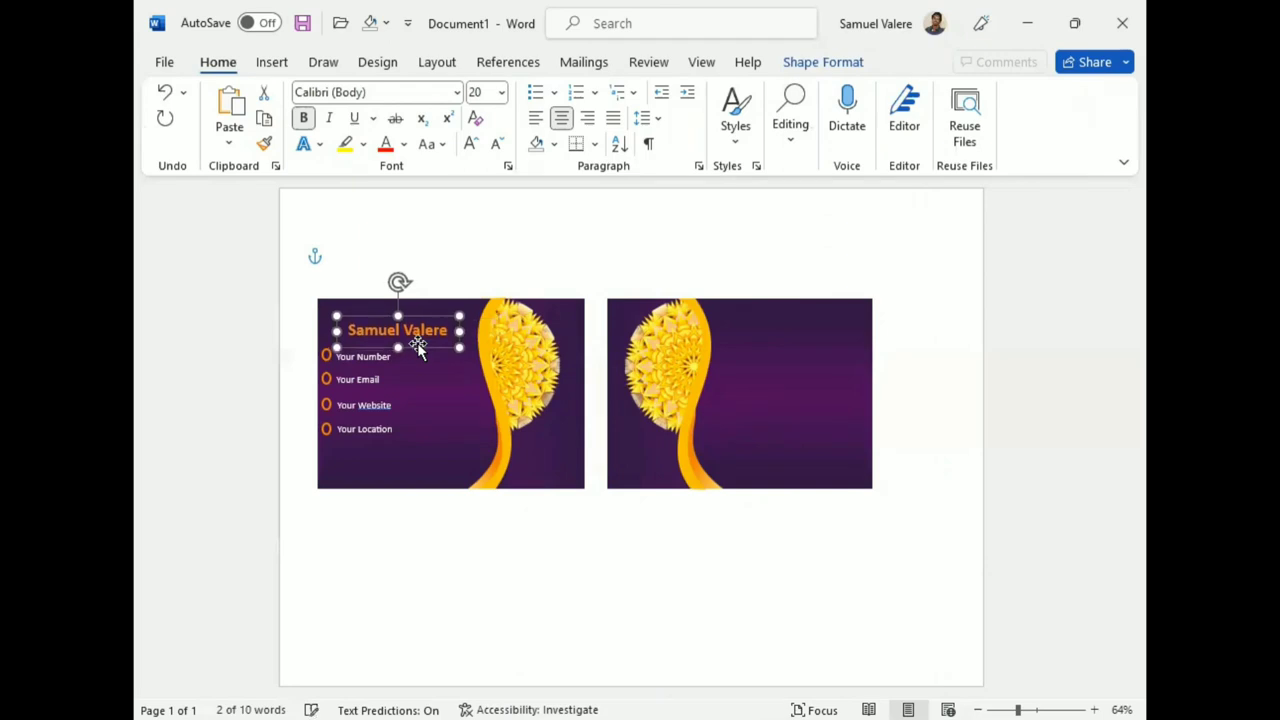
{"action": "key", "text": "ctrl+Right"}
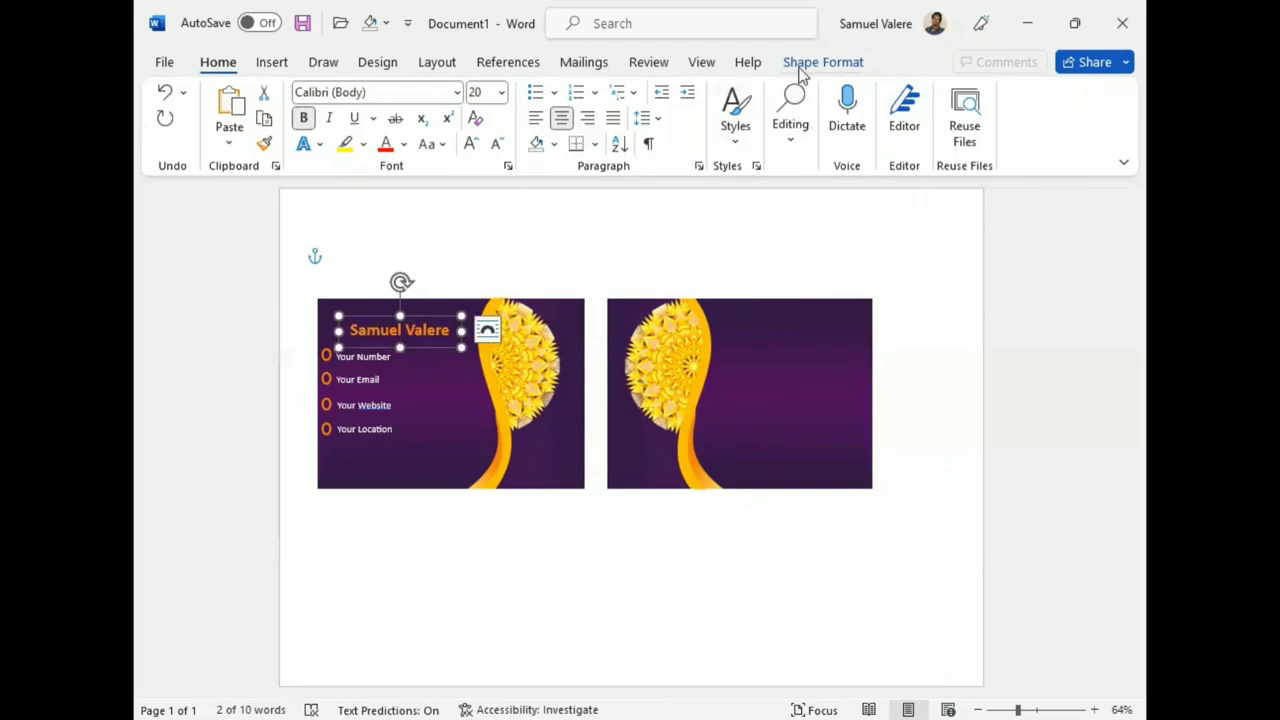
In the Selection pane, select the four contact icon circles and the four contact text boxes.
{"action": "left_click", "coordinate": [801, 67]}
{"action": "left_click", "coordinate": [369, 358]}
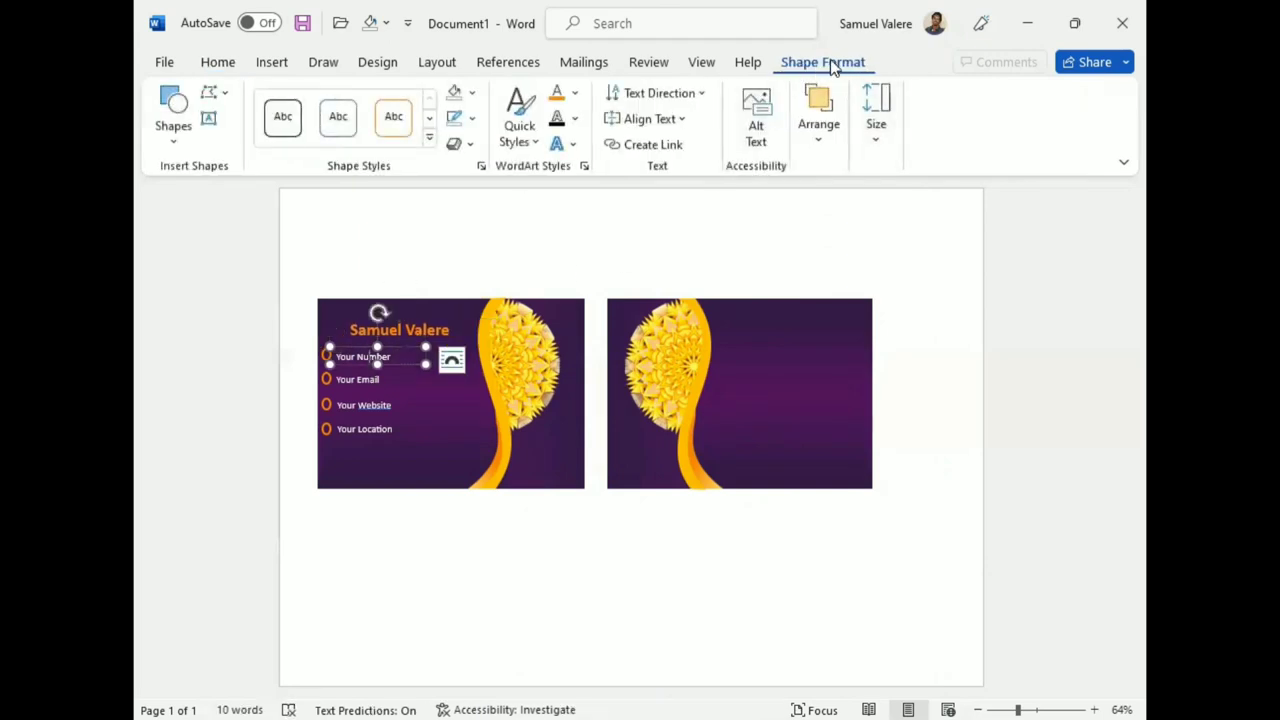
{"action": "left_click", "coordinate": [1036, 230]}
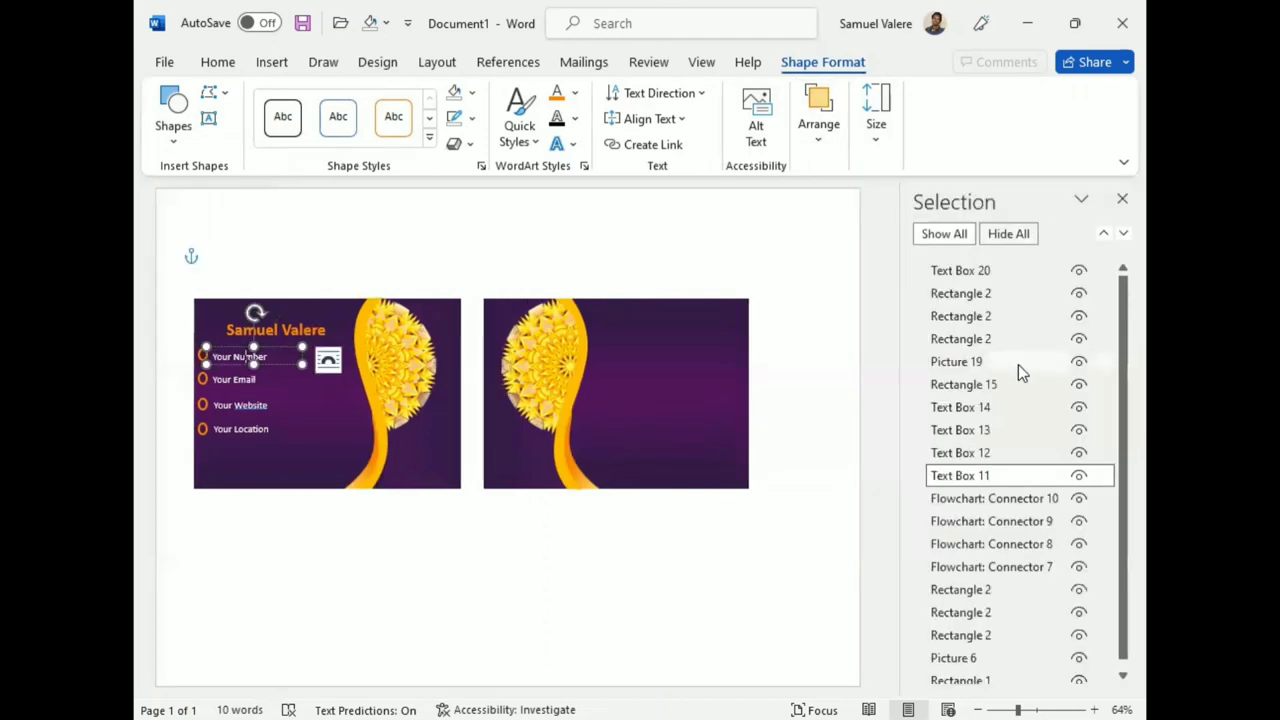
{"action": "left_click", "coordinate": [993, 497]}
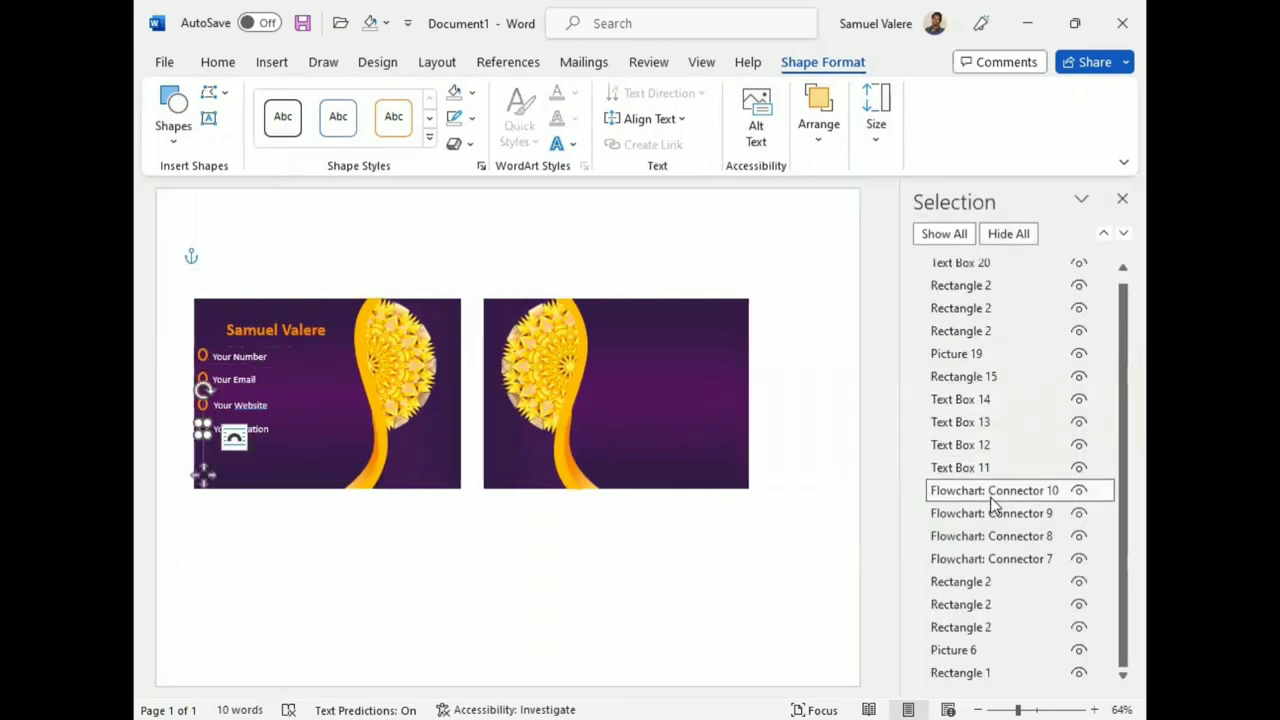
{"action": "left_click", "coordinate": [980, 513], "text": "ctrl"}
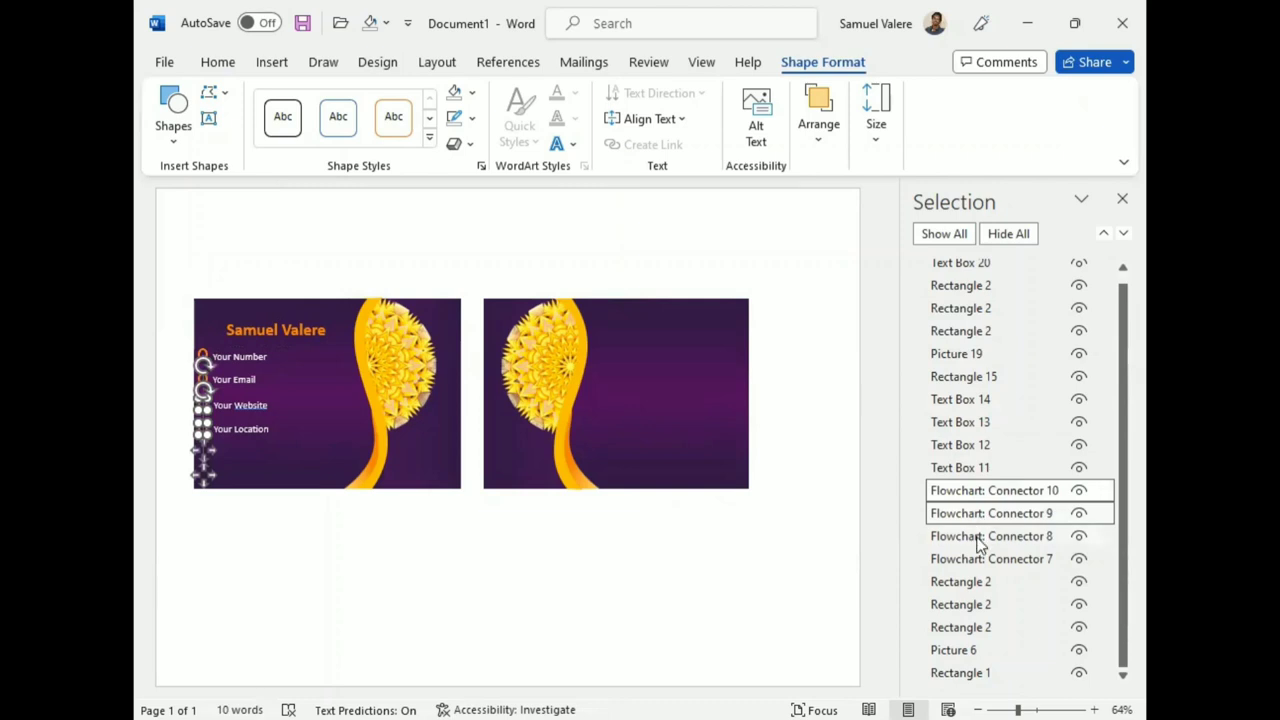
{"action": "left_click", "coordinate": [986, 545], "text": "ctrl"}
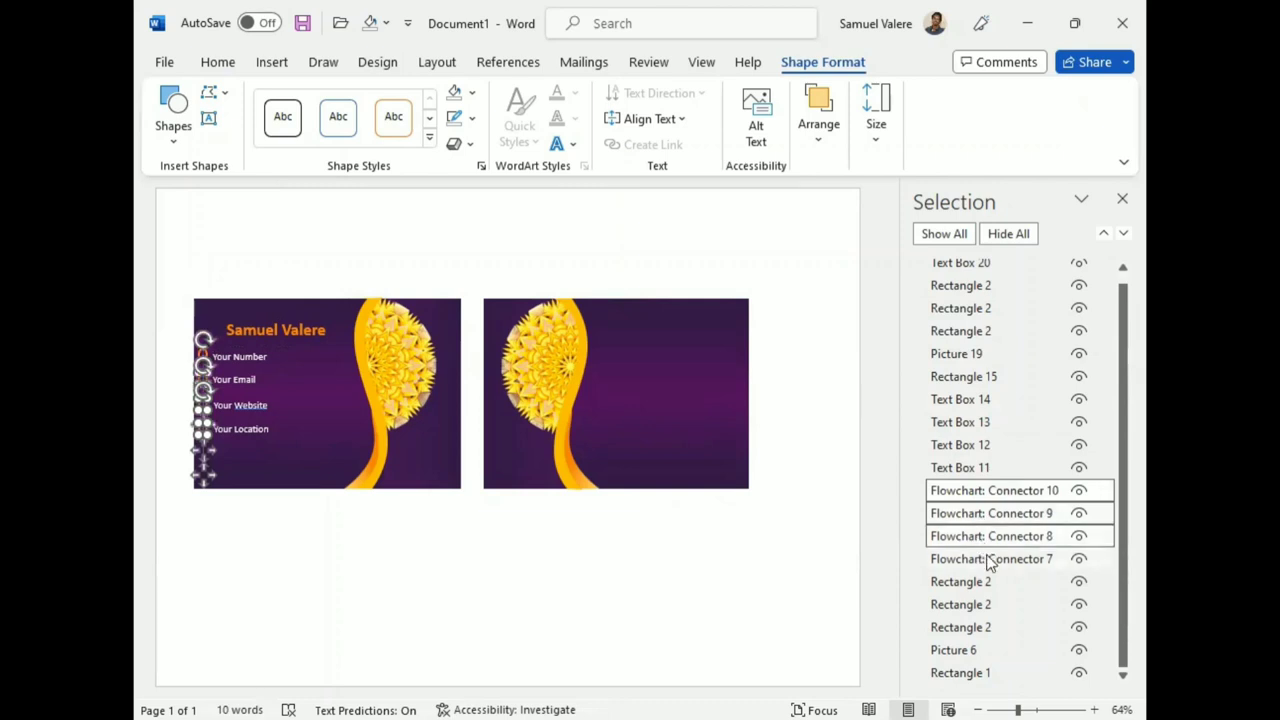
{"action": "left_click", "coordinate": [988, 563], "text": "ctrl"}
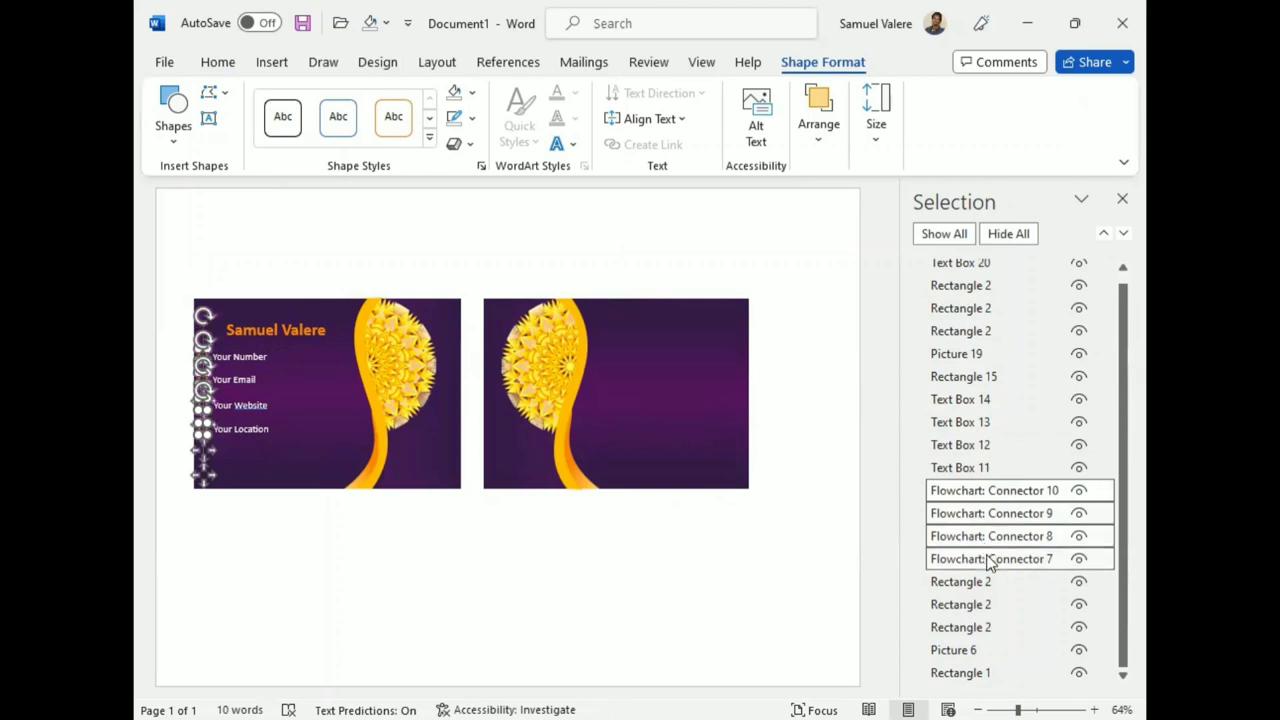
{"action": "left_click", "coordinate": [962, 467], "text": "ctrl"}
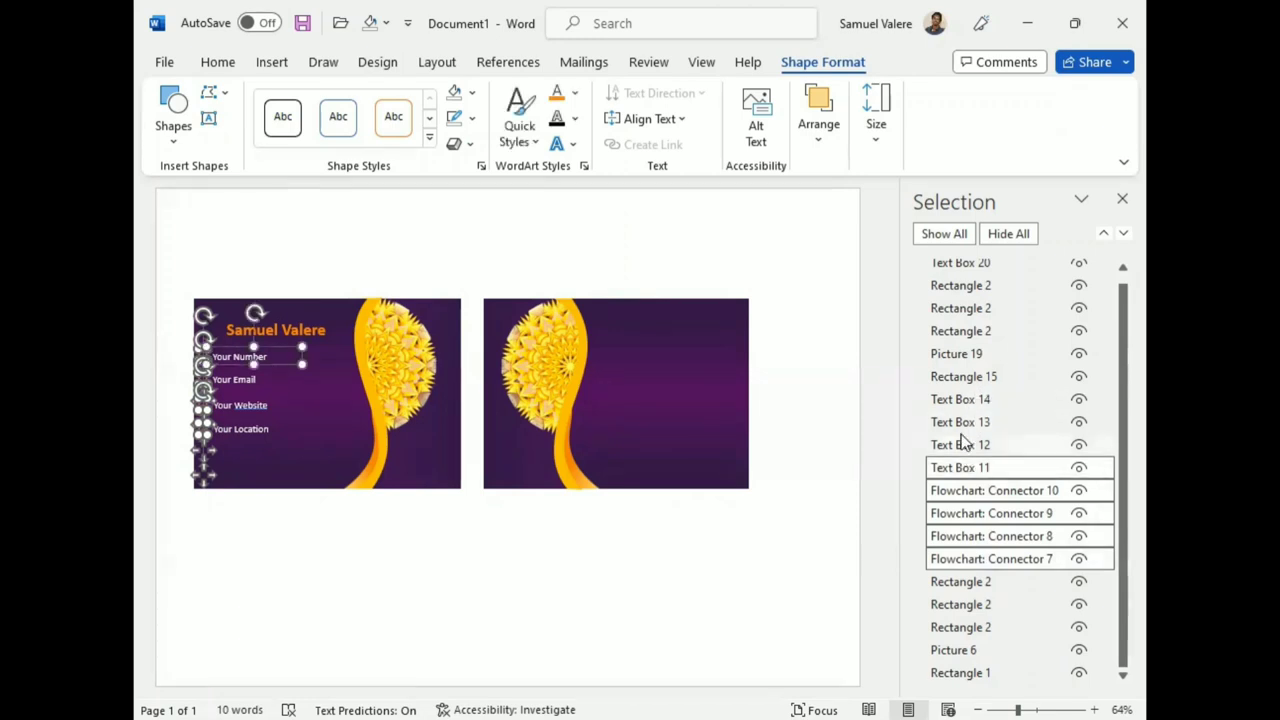
{"action": "left_click", "coordinate": [962, 444], "text": "ctrl"}
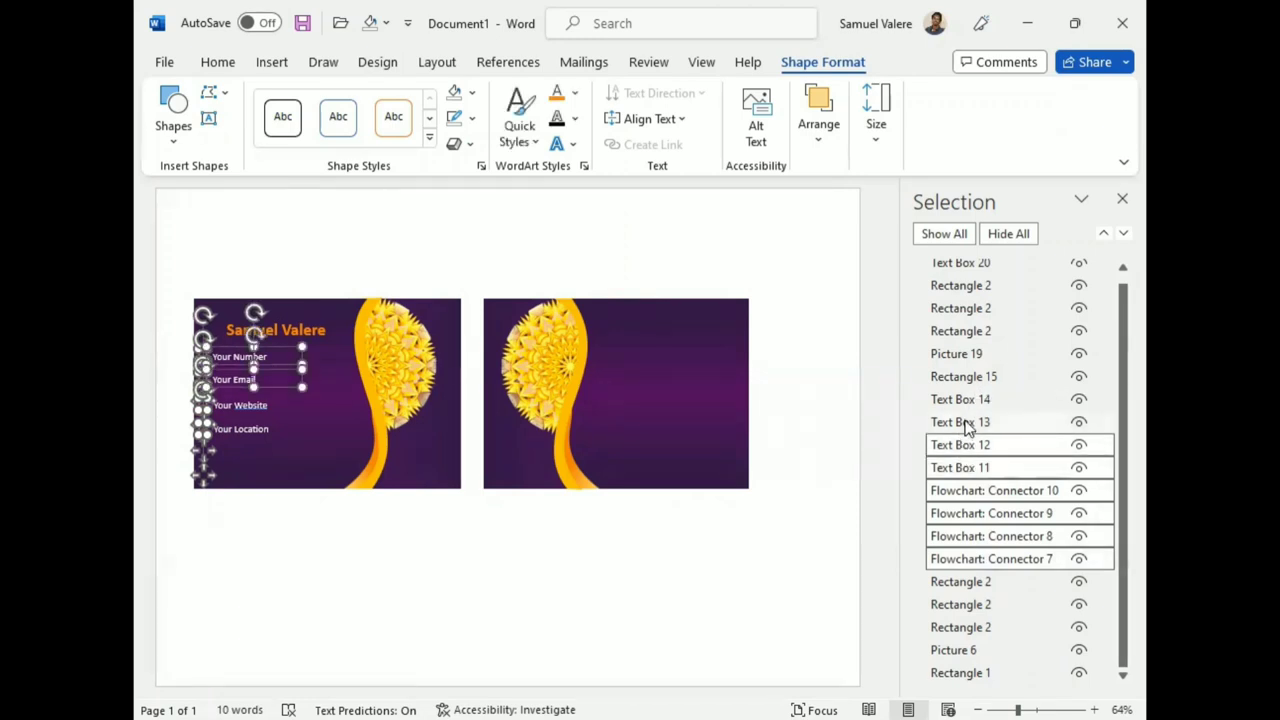
{"action": "left_click", "coordinate": [970, 416], "text": "ctrl"}
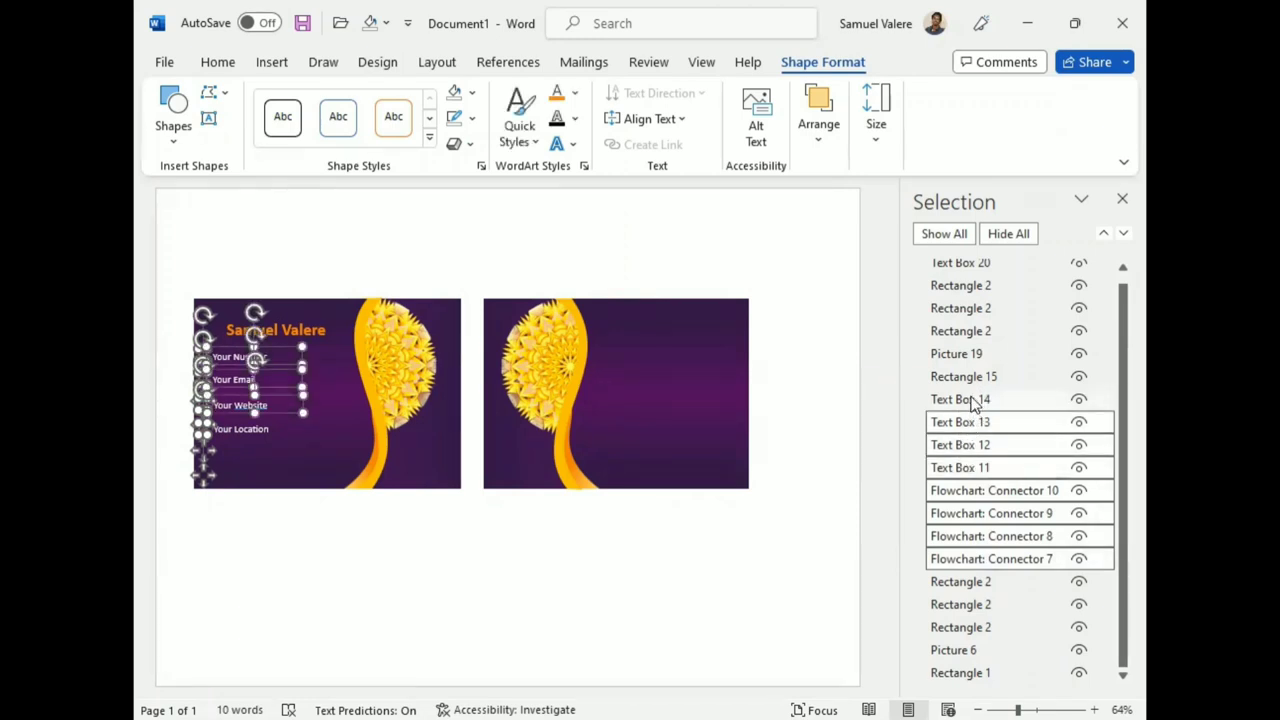
{"action": "left_click", "coordinate": [973, 403], "text": "ctrl"}
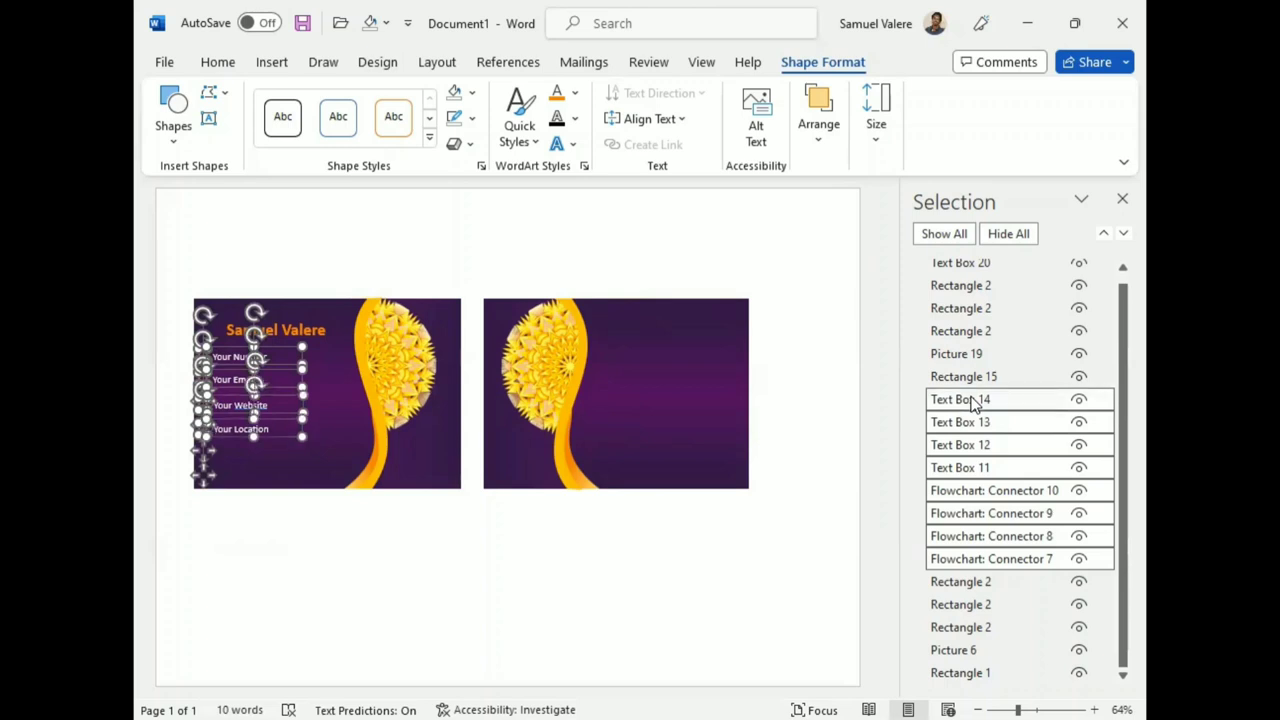
Nudge the selected contact lines and icons three steps lower on the card.
{"action": "key", "text": "Down"}
{"action": "key", "text": "Down"}
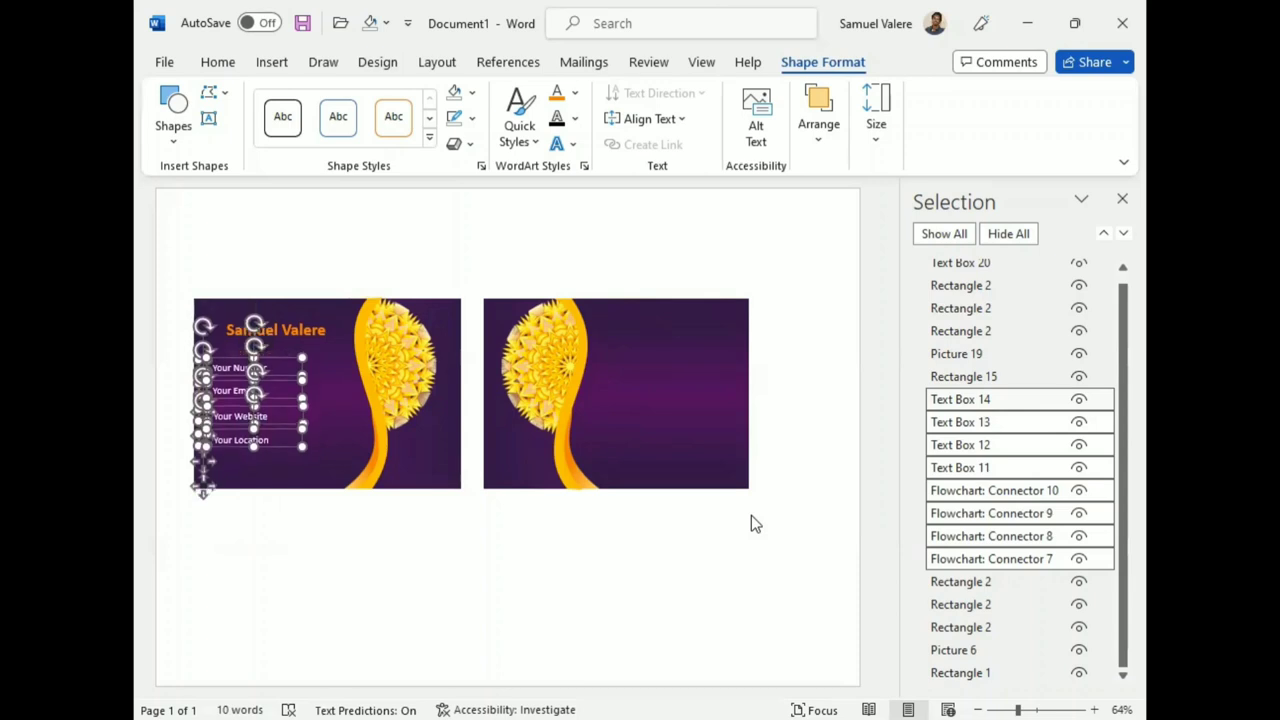
{"action": "key", "text": "Down"}
{"action": "key", "text": "Down"}
{"action": "key", "text": "Down"}
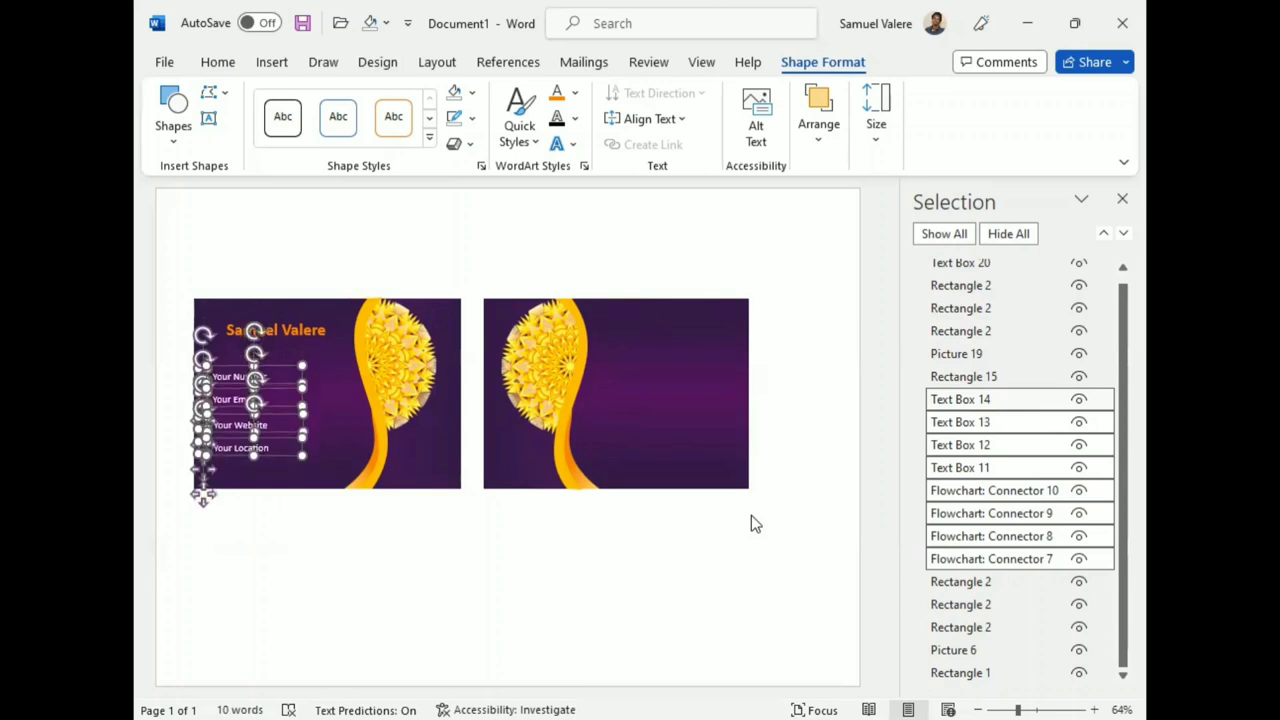
{"action": "key", "text": "Down"}
{"action": "key", "text": "Down"}
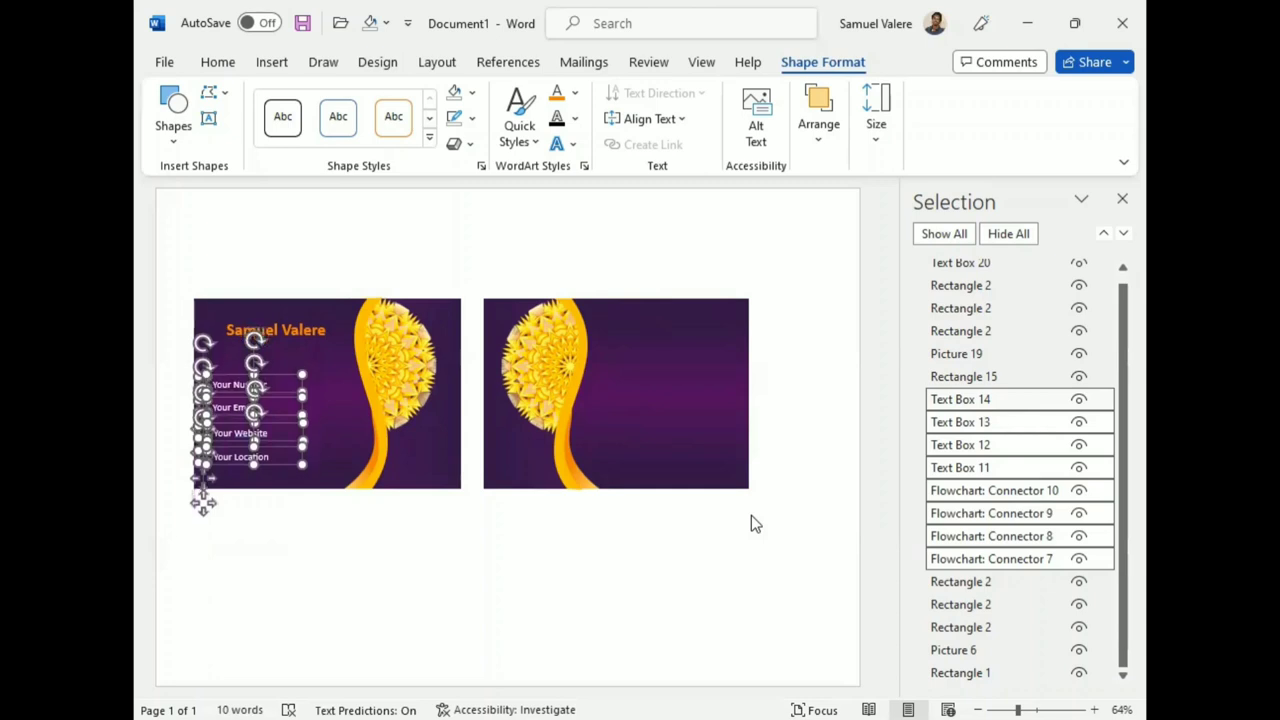
{"action": "key", "text": "Down"}
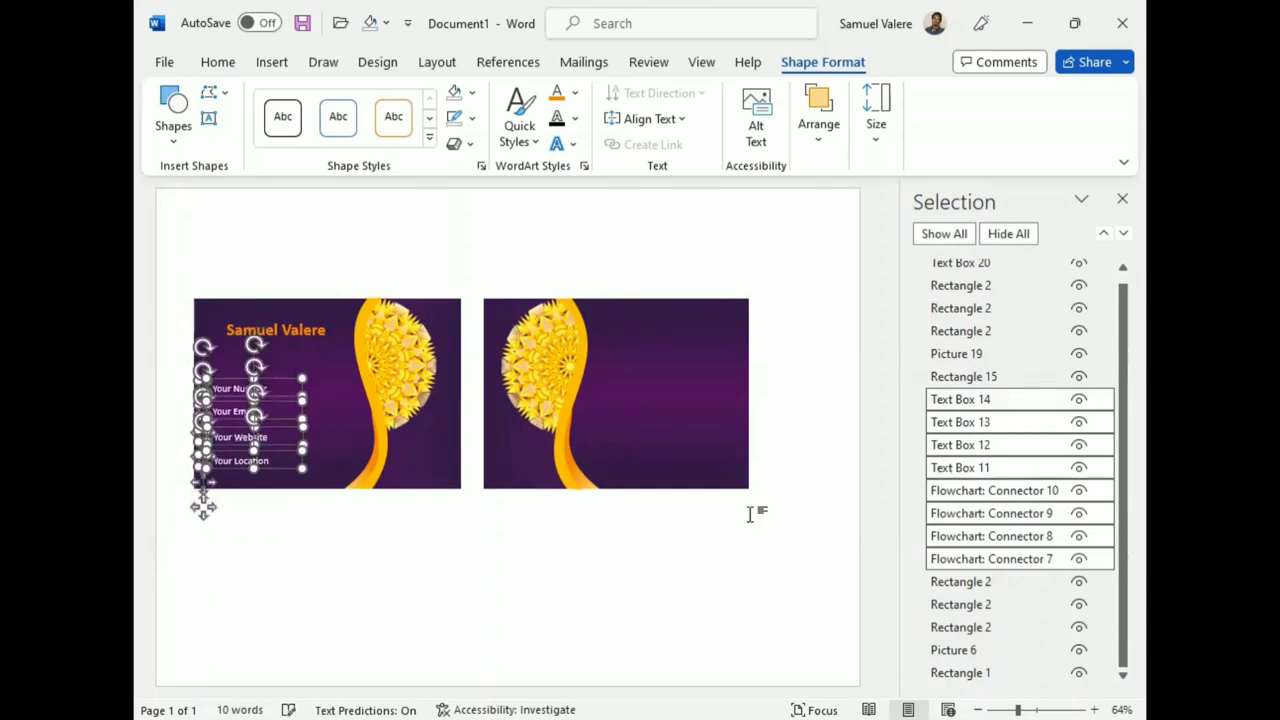
{"action": "key", "text": "Up"}
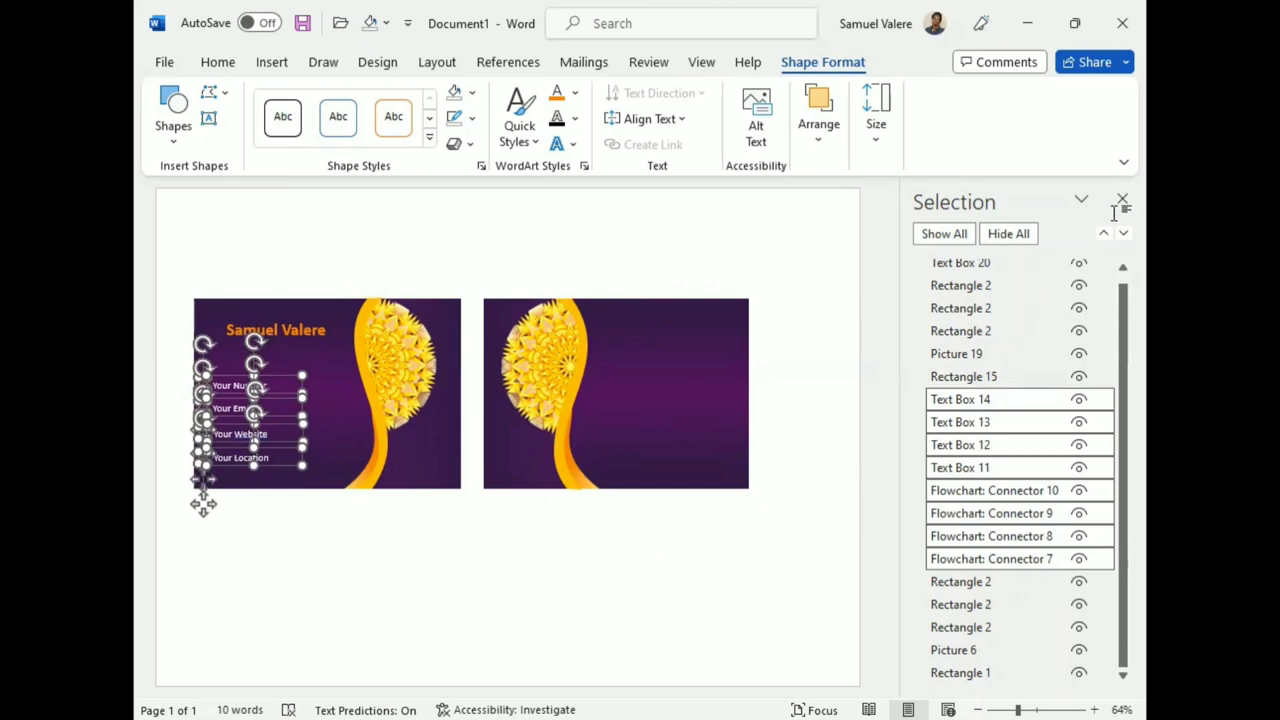
Close the Selection pane and draw a 'Design' text box beside the name.
{"action": "key", "text": "alt+F10"}
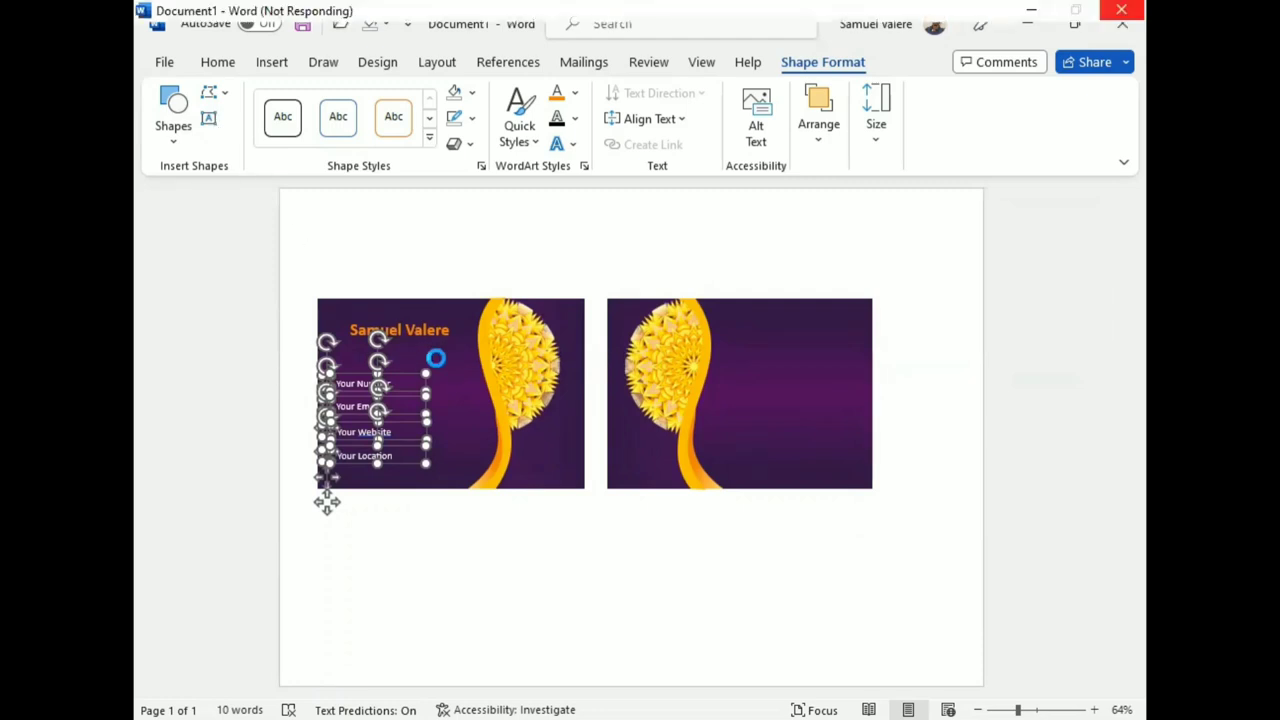
{"action": "mouse_move", "coordinate": [449, 355]}
{"action": "left_mouse_down"}
{"action": "mouse_move", "coordinate": [469, 413]}
{"action": "mouse_move", "coordinate": [430, 385]}
{"action": "mouse_move", "coordinate": [450, 388]}
{"action": "left_mouse_up"}
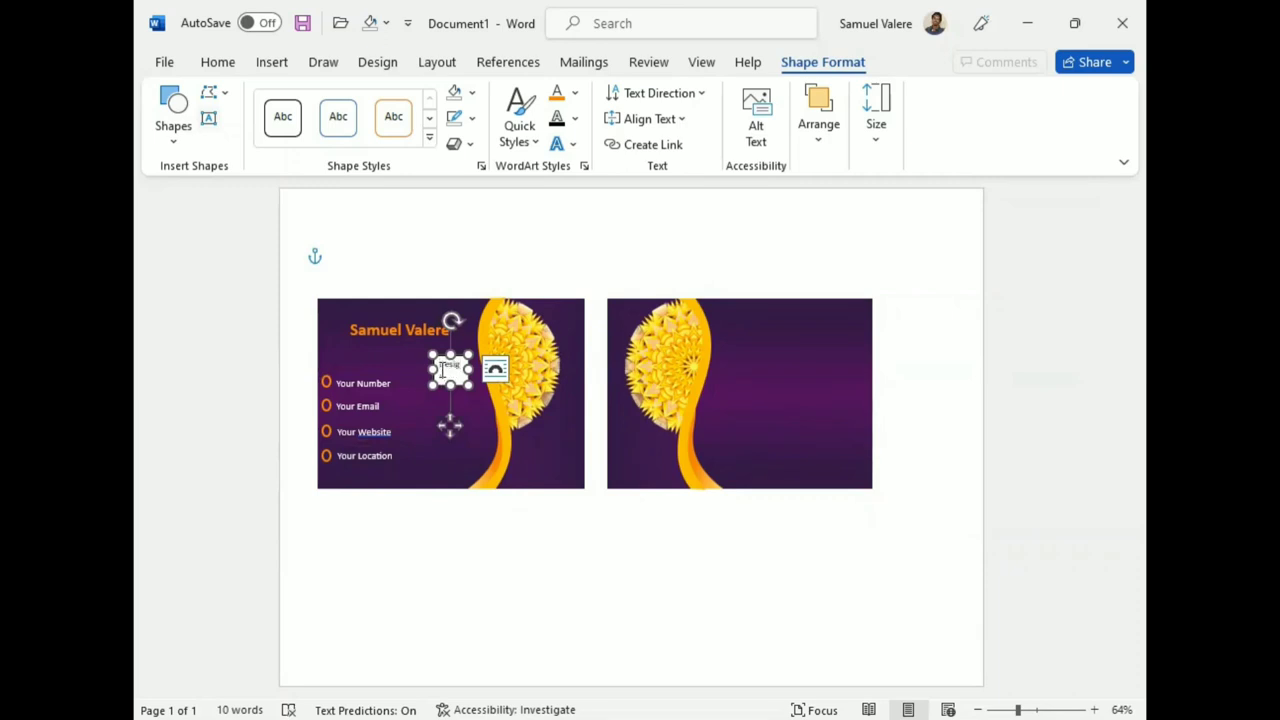
{"action": "left_click_drag", "start_coordinate": [430, 370], "coordinate": [419, 370]}
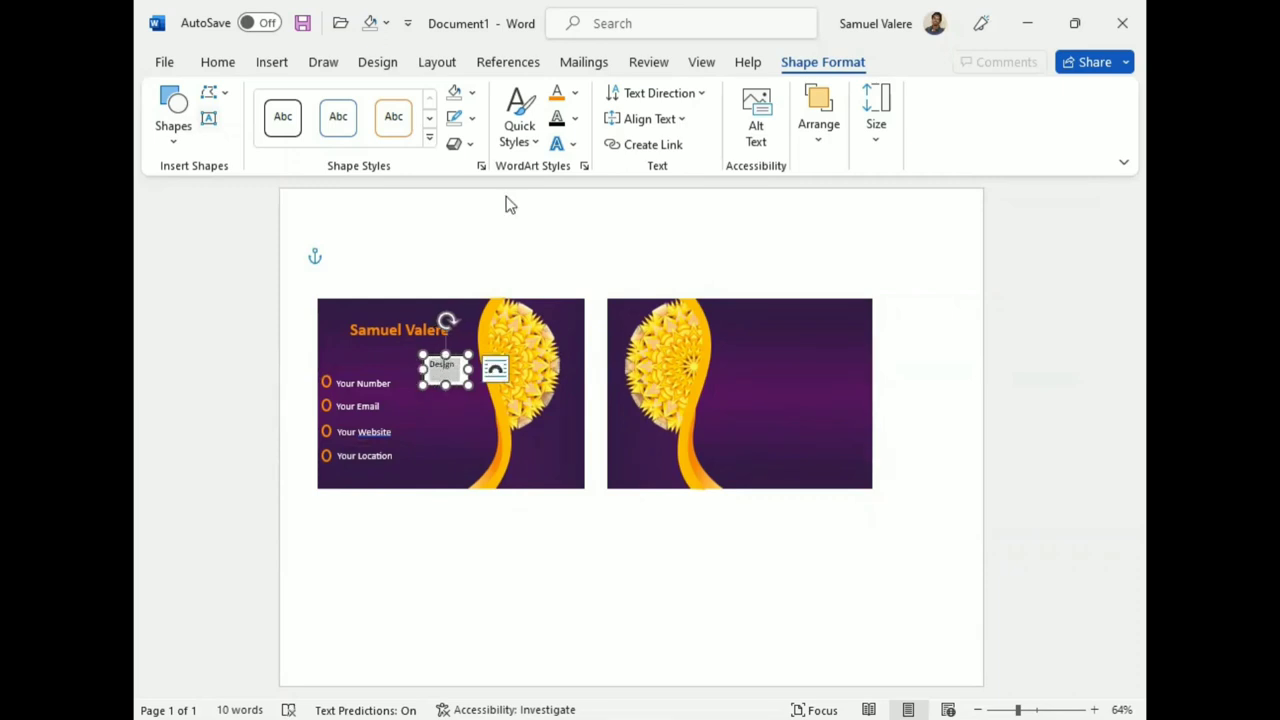
Give the Design box no fill and no outline, with light gold text.
{"action": "left_click", "coordinate": [472, 92]}
{"action": "left_click", "coordinate": [464, 372]}
{"action": "left_click", "coordinate": [472, 118]}
{"action": "left_click", "coordinate": [468, 394]}
{"action": "left_click", "coordinate": [575, 93]}
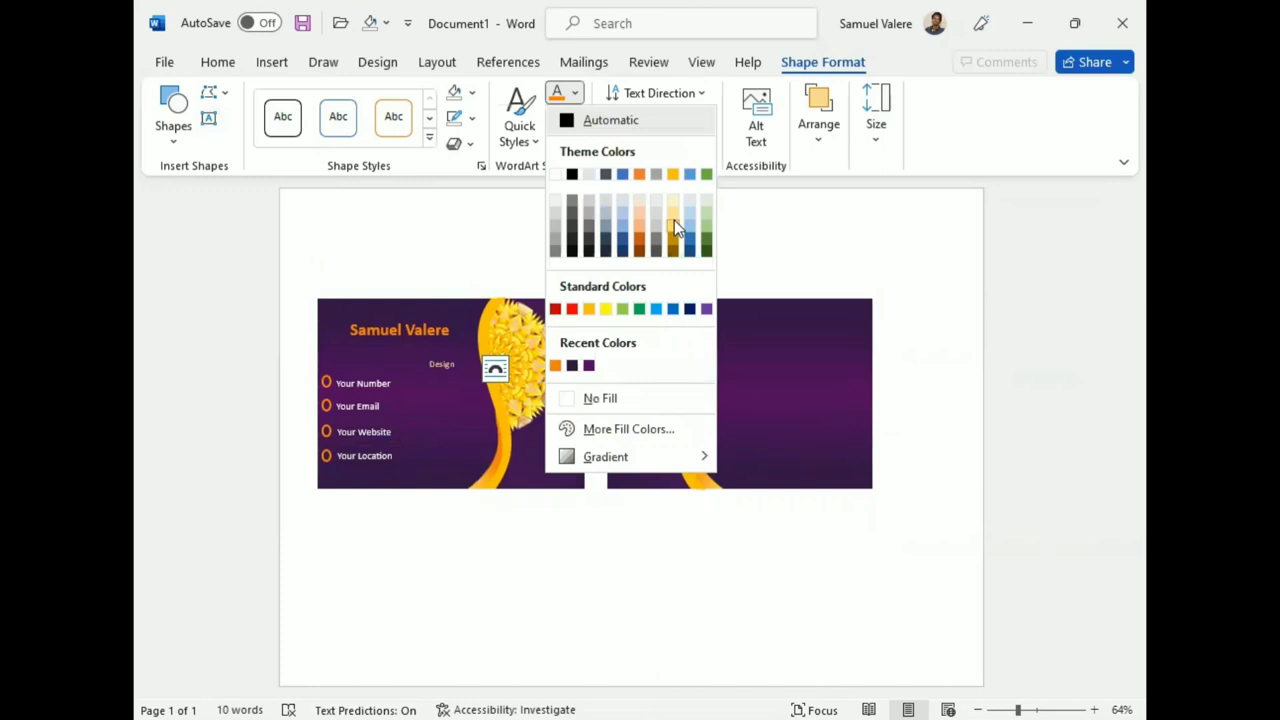
{"action": "left_click", "coordinate": [674, 223]}
Make 'Design' bold, 16 pt and centred, and place it just below the name.
{"action": "left_click", "coordinate": [220, 62]}
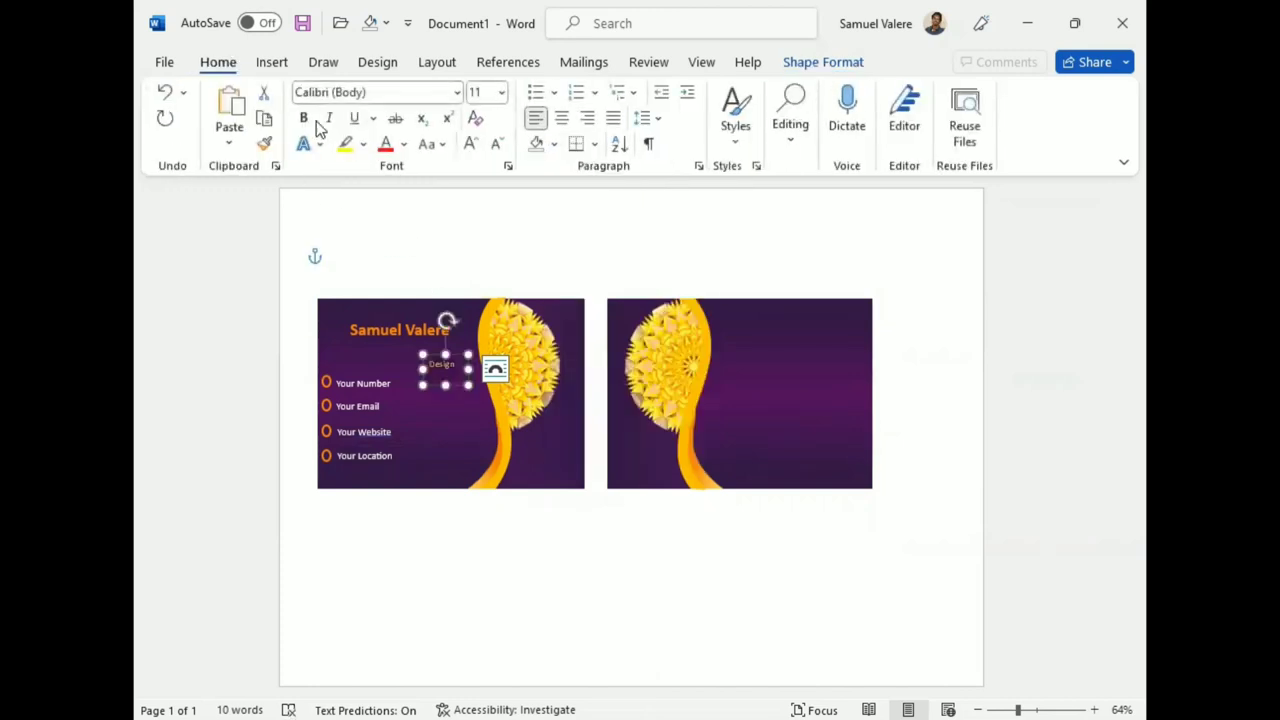
{"action": "left_click", "coordinate": [303, 118]}
{"action": "left_click", "coordinate": [472, 144]}
{"action": "left_click", "coordinate": [472, 144]}
{"action": "left_click_drag", "start_coordinate": [463, 367], "coordinate": [477, 367]}
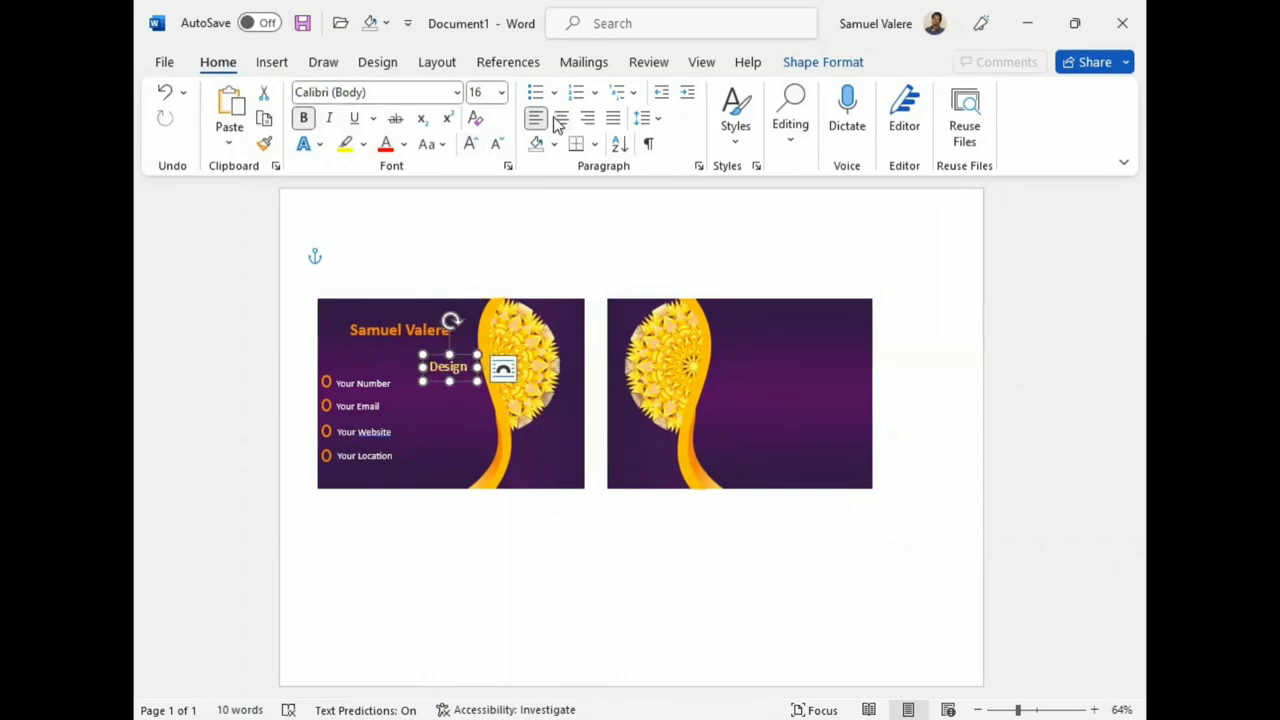
{"action": "key", "text": "ctrl+e"}
{"action": "left_click_drag", "start_coordinate": [451, 381], "coordinate": [377, 366]}
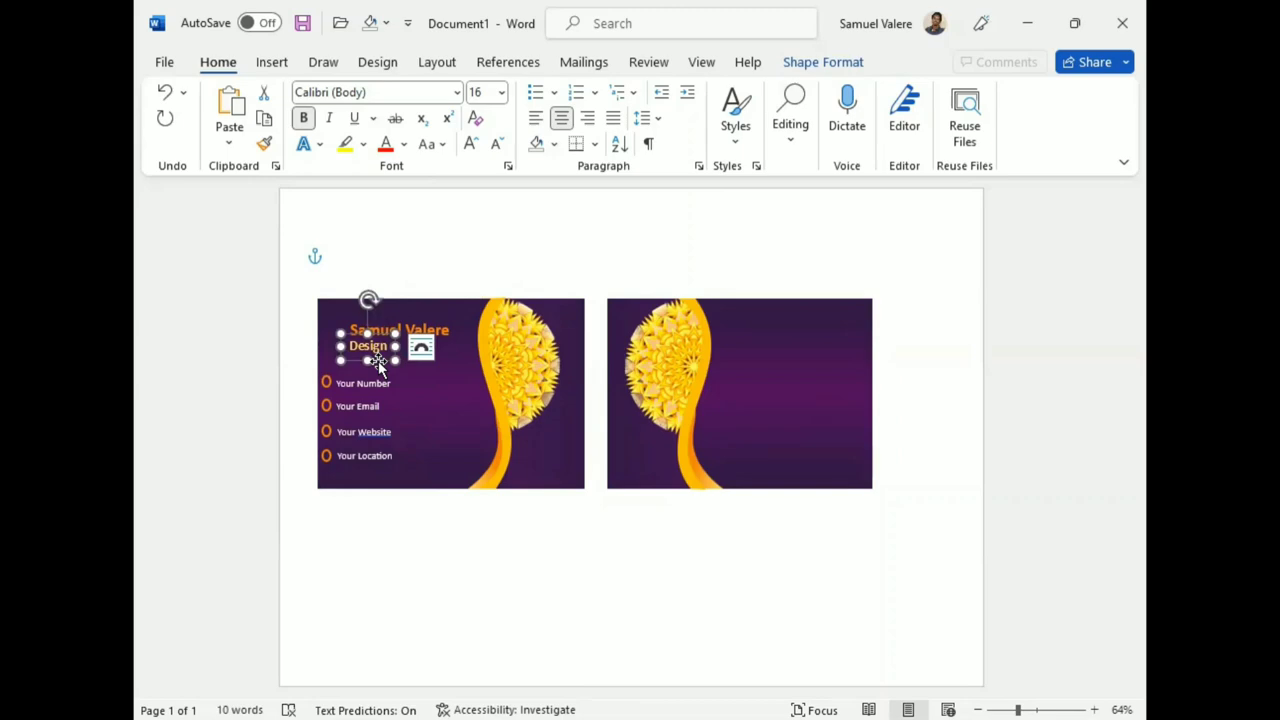